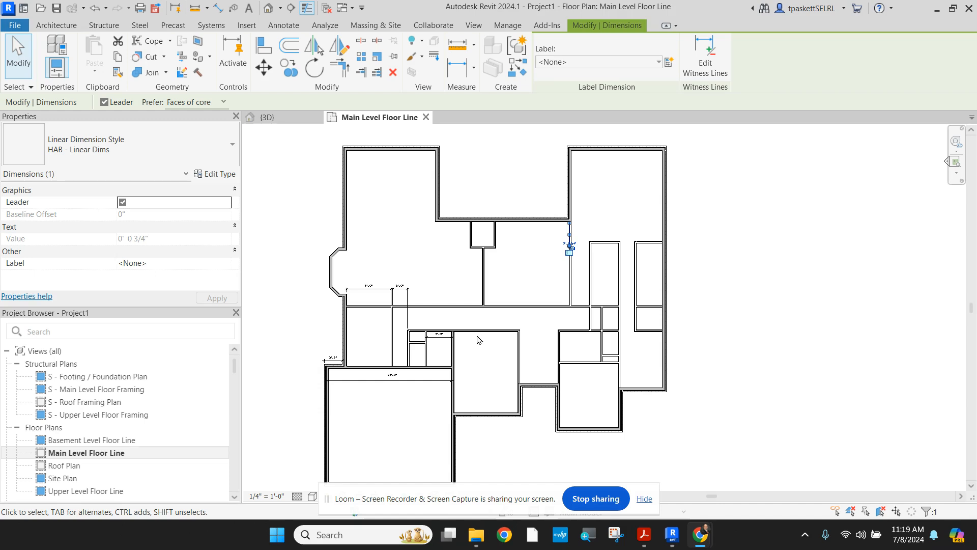
Save the project as 3000 in the Interior Design house folder
{"action": "left_click", "coordinate": [56, 24]}
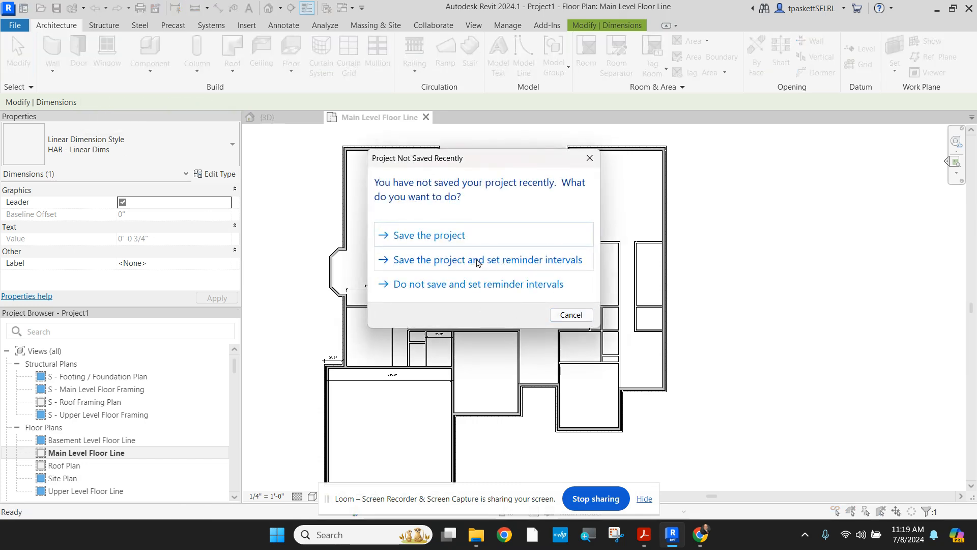
{"action": "left_click", "coordinate": [442, 237]}
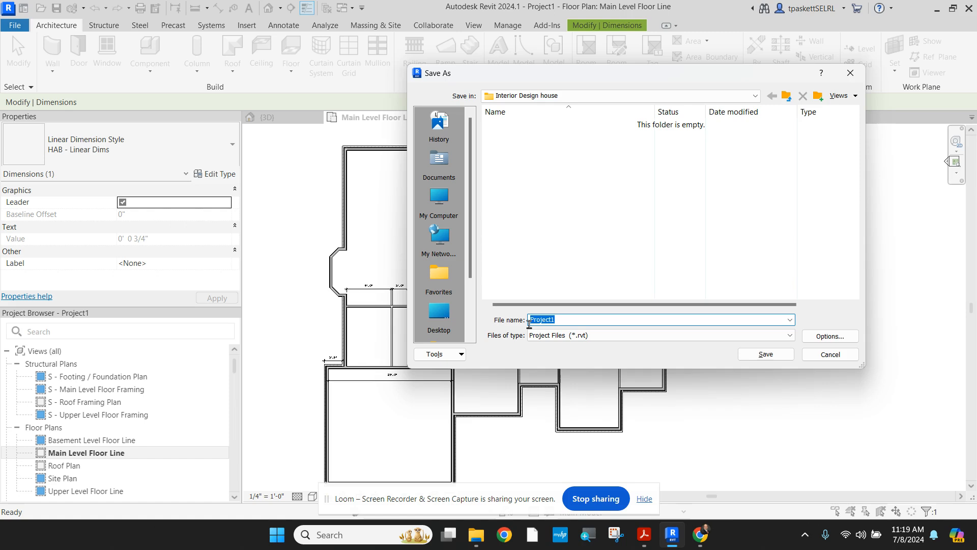
{"action": "type", "text": "3000"}
{"action": "left_click", "coordinate": [767, 353]}
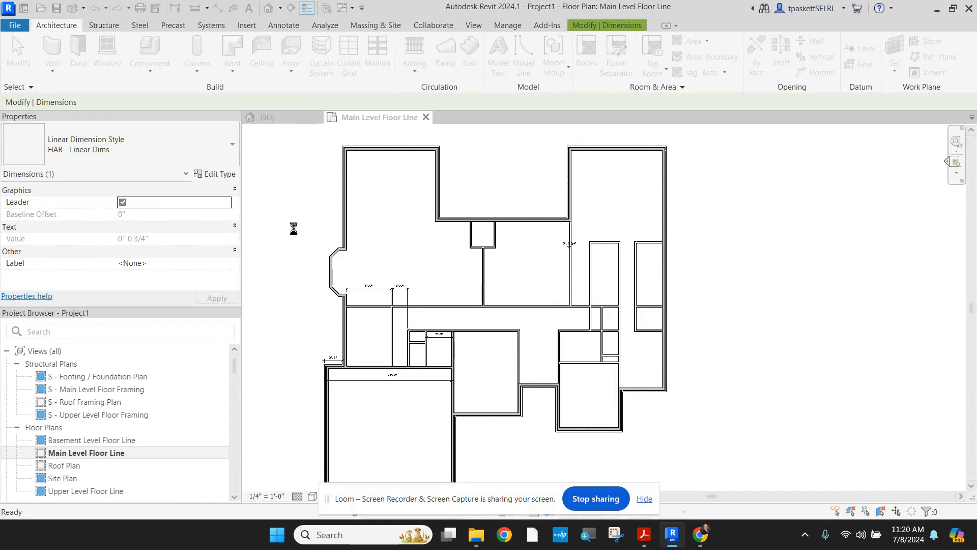
Start placing a door, browse the available door families, and choose the Front Door - Craftsman - 2 Lights & Transom type
{"action": "key", "text": "d"}
{"action": "key", "text": "r"}
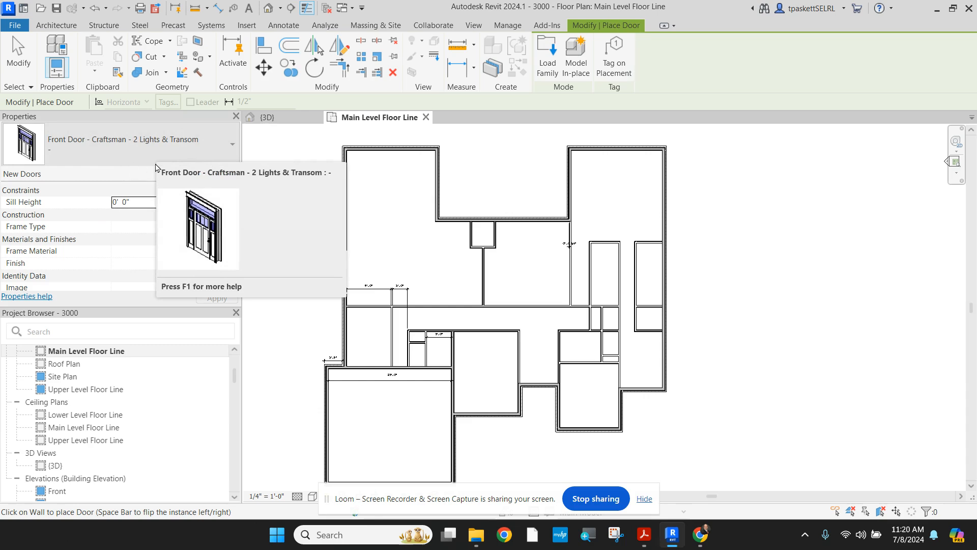
{"action": "left_click", "coordinate": [202, 156]}
{"action": "scroll", "coordinate": [123, 270], "scroll_direction": "up", "scroll_amount": 2}
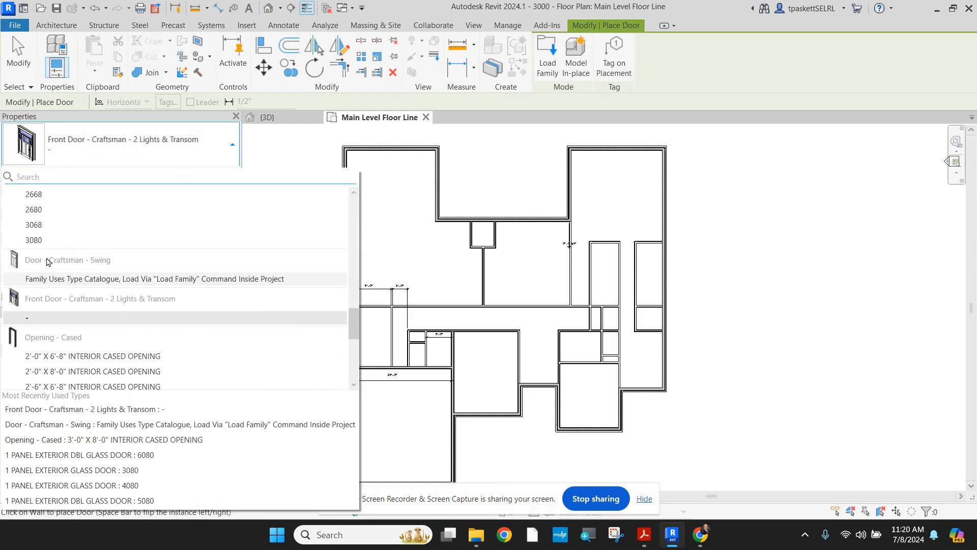
{"action": "mouse_move", "coordinate": [47, 262]}
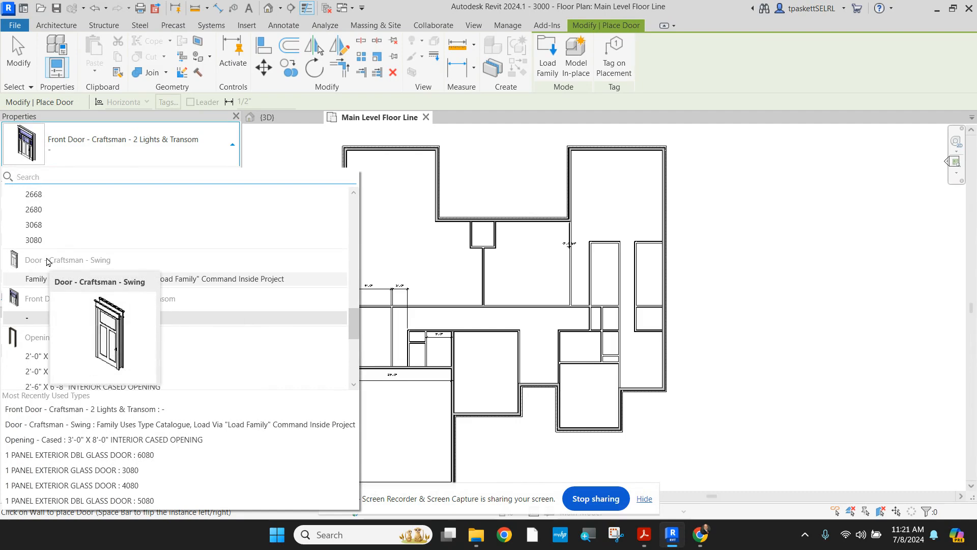
{"action": "scroll", "coordinate": [48, 262], "scroll_direction": "up", "scroll_amount": 3}
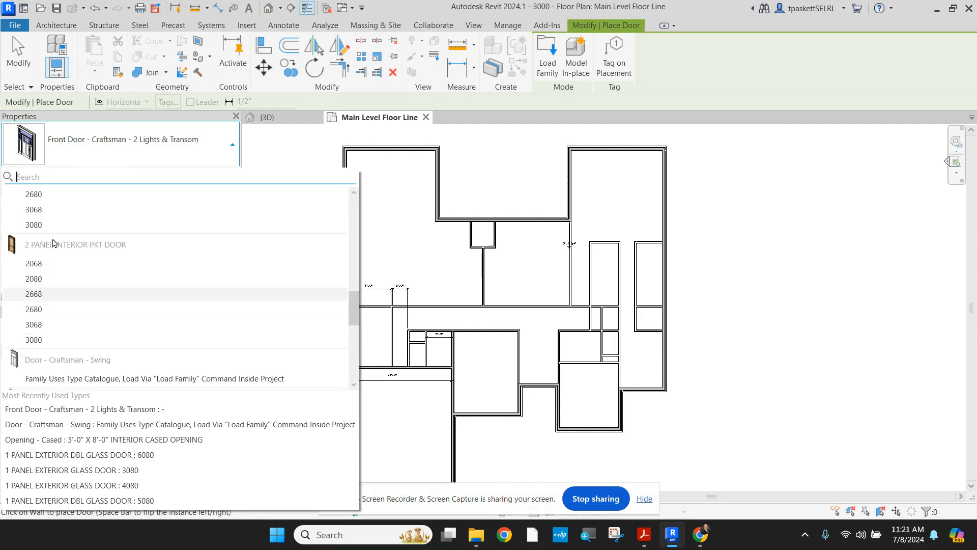
{"action": "scroll", "coordinate": [56, 239], "scroll_direction": "up", "scroll_amount": 6}
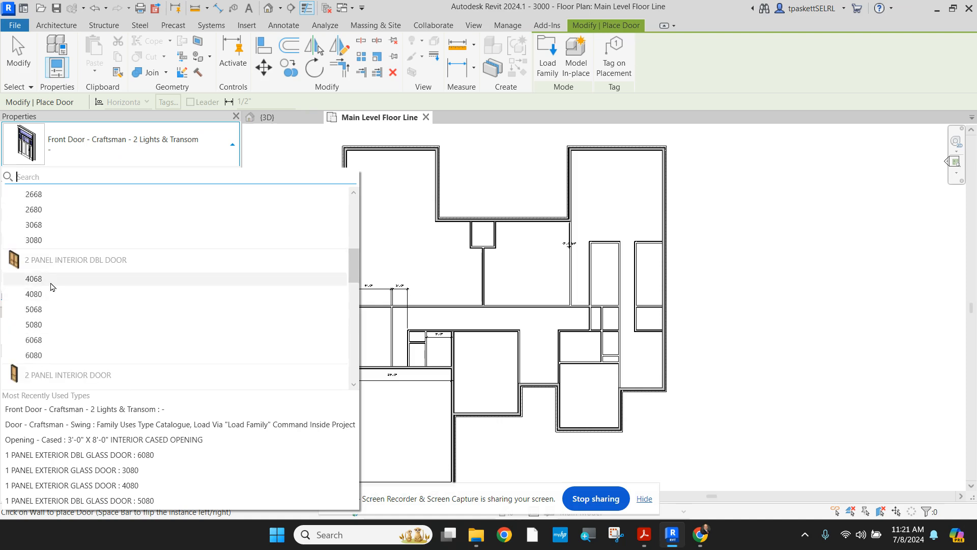
{"action": "scroll", "coordinate": [51, 285], "scroll_direction": "up", "scroll_amount": 3}
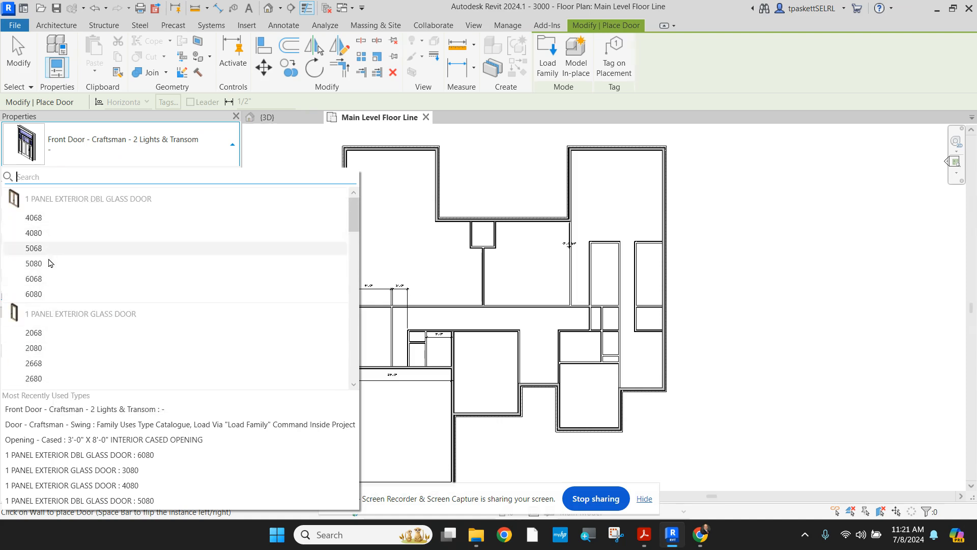
{"action": "scroll", "coordinate": [49, 317], "scroll_direction": "down", "scroll_amount": 4}
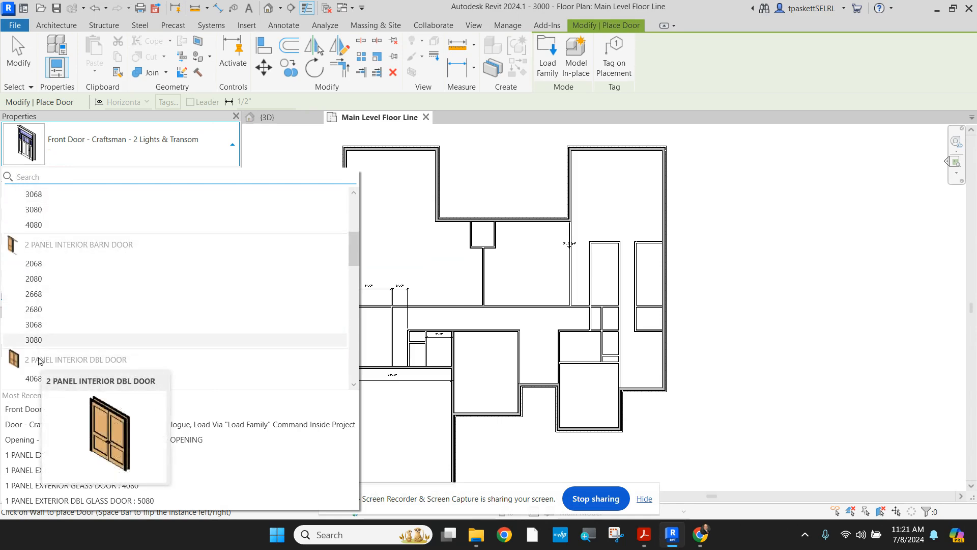
{"action": "scroll", "coordinate": [60, 304], "scroll_direction": "down", "scroll_amount": 4}
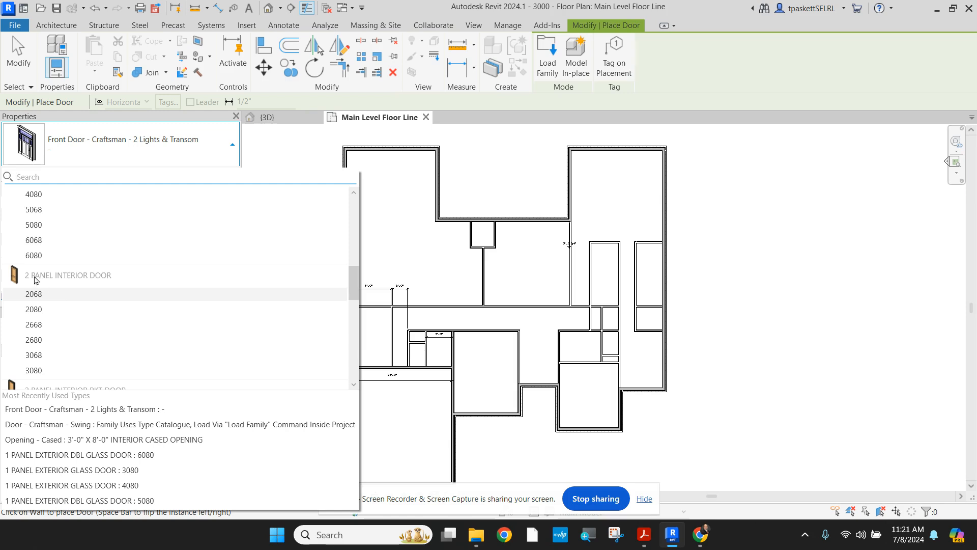
{"action": "scroll", "coordinate": [40, 267], "scroll_direction": "down", "scroll_amount": 1}
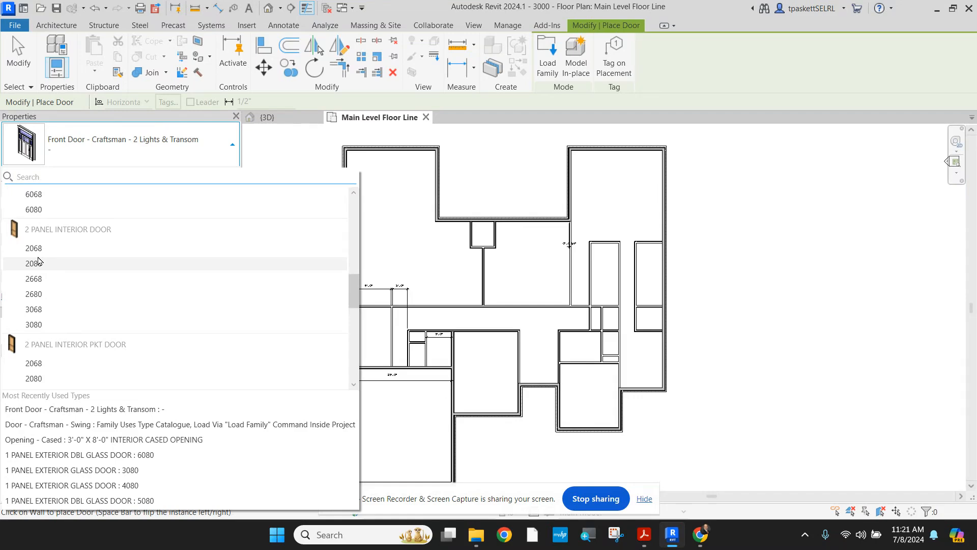
{"action": "scroll", "coordinate": [38, 261], "scroll_direction": "down", "scroll_amount": 5}
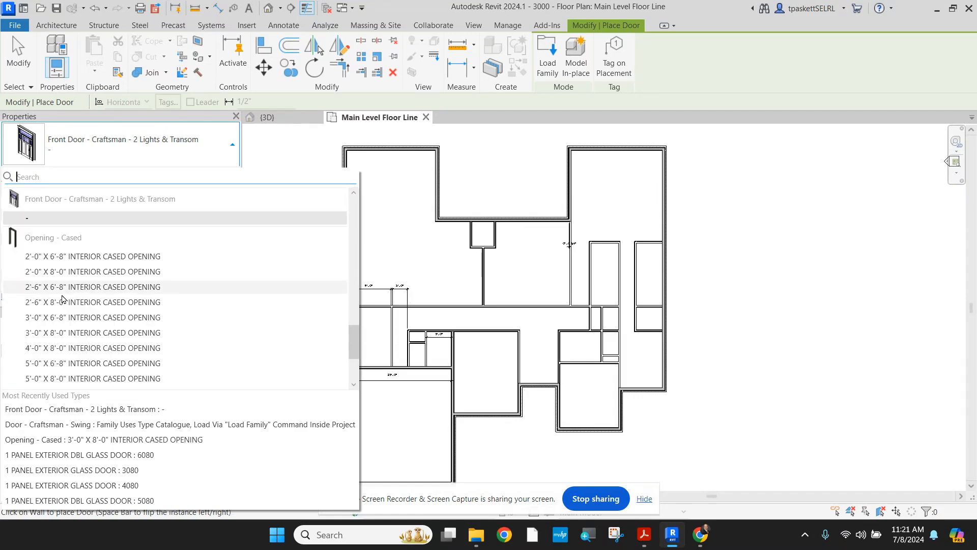
{"action": "scroll", "coordinate": [62, 299], "scroll_direction": "up", "scroll_amount": 1}
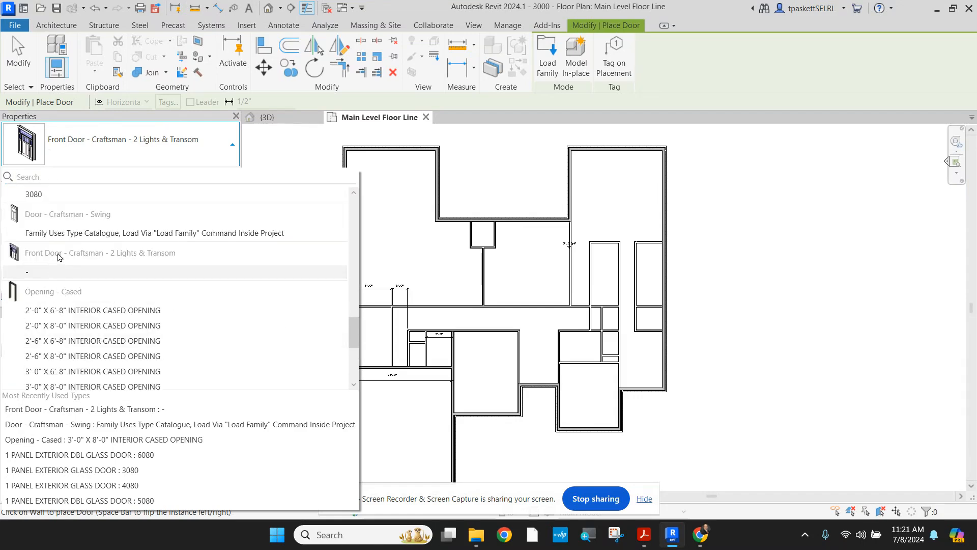
{"action": "left_click", "coordinate": [72, 272]}
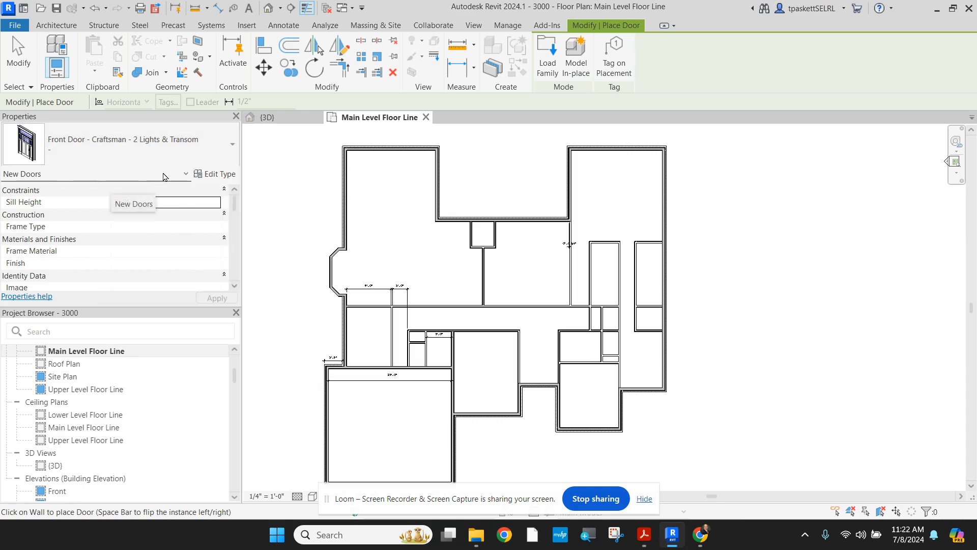
Review the front door's type properties, including its materials, door, sidelight and transom sizes, and trim dimensions
{"action": "left_click", "coordinate": [211, 175]}
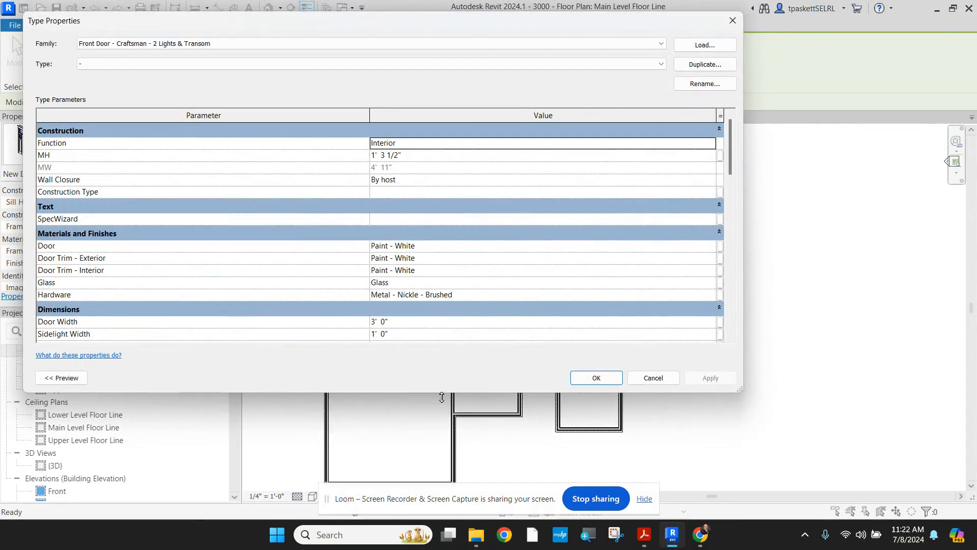
{"action": "left_click_drag", "start_coordinate": [441, 393], "coordinate": [449, 497]}
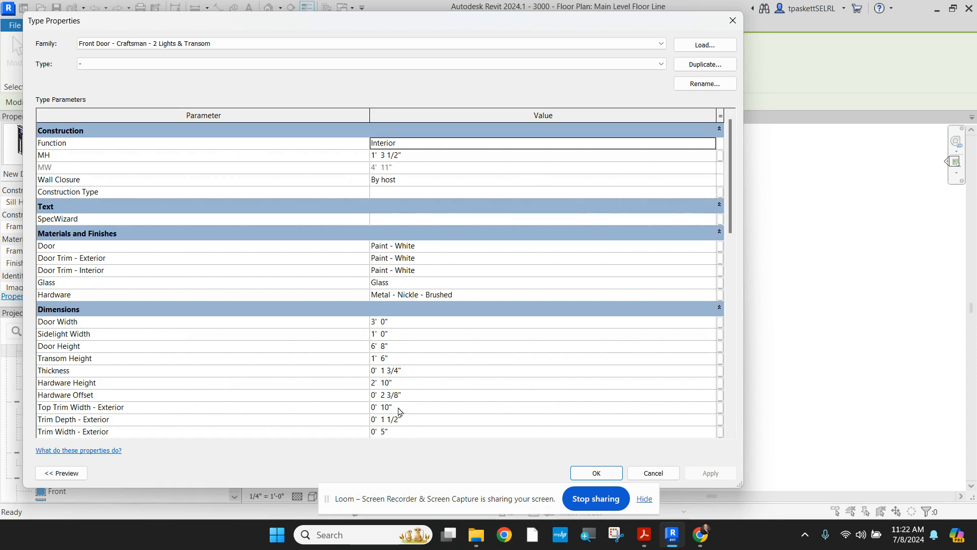
{"action": "scroll", "coordinate": [395, 414], "scroll_direction": "down", "scroll_amount": 2}
{"action": "scroll", "coordinate": [396, 399], "scroll_direction": "down", "scroll_amount": 3}
{"action": "scroll", "coordinate": [396, 390], "scroll_direction": "down", "scroll_amount": 1}
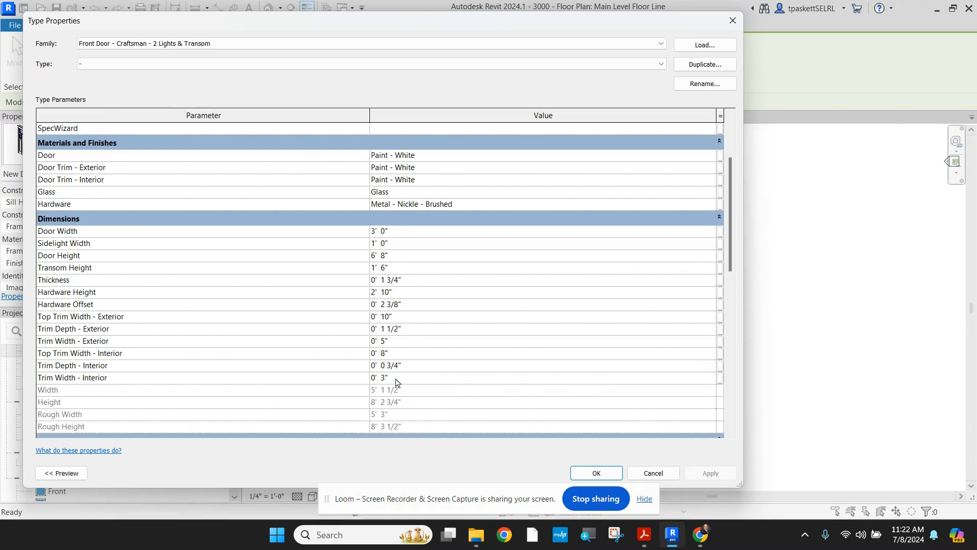
{"action": "scroll", "coordinate": [399, 384], "scroll_direction": "up", "scroll_amount": 2}
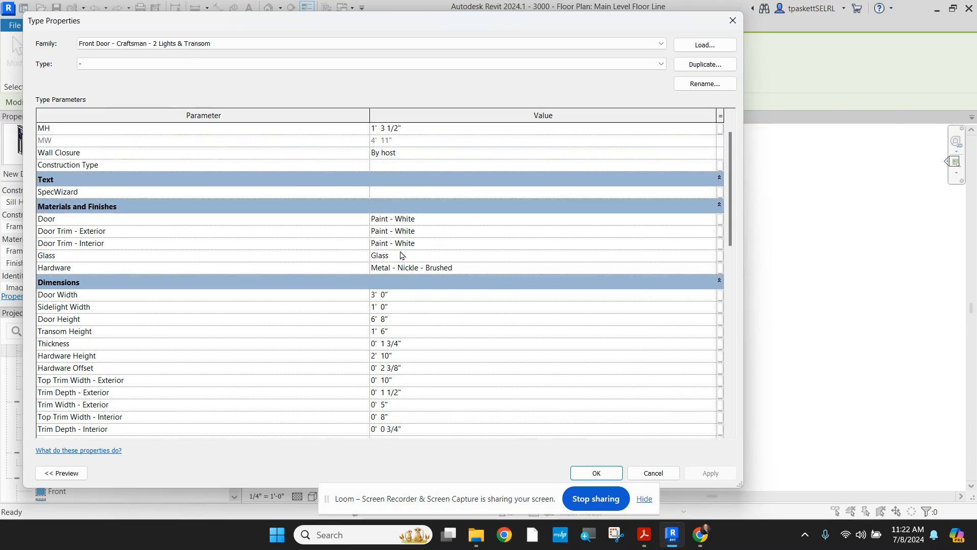
{"action": "scroll", "coordinate": [397, 255], "scroll_direction": "up", "scroll_amount": 1}
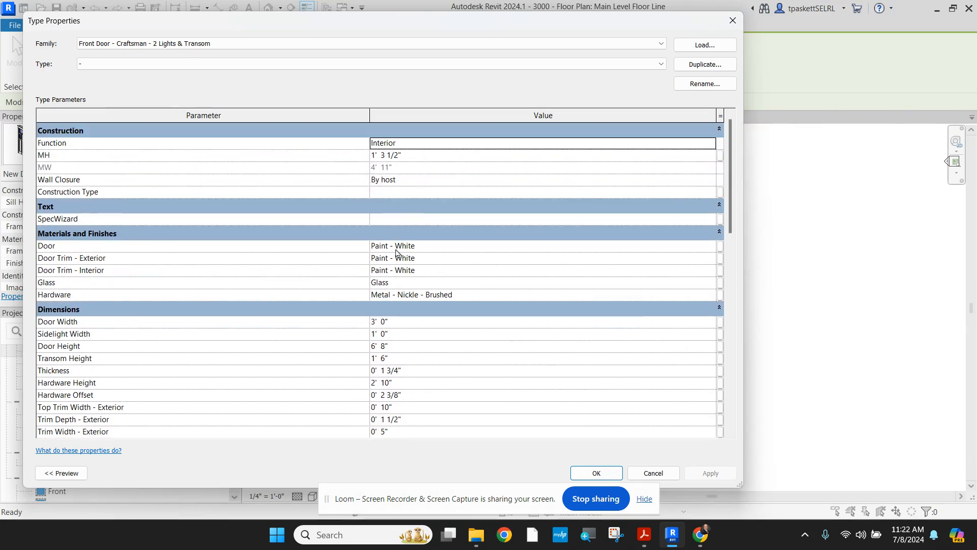
{"action": "scroll", "coordinate": [398, 250], "scroll_direction": "down", "scroll_amount": 2}
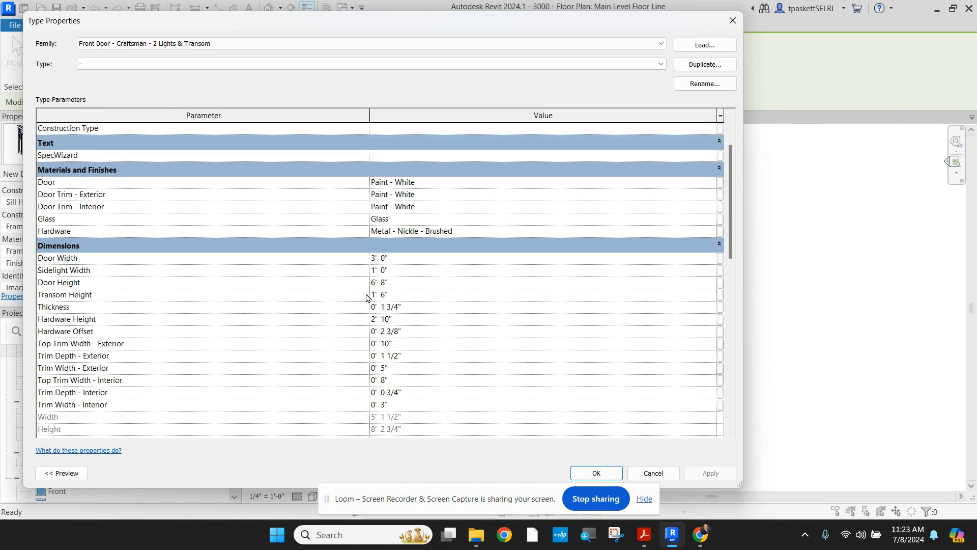
{"action": "scroll", "coordinate": [369, 303], "scroll_direction": "down", "scroll_amount": 2}
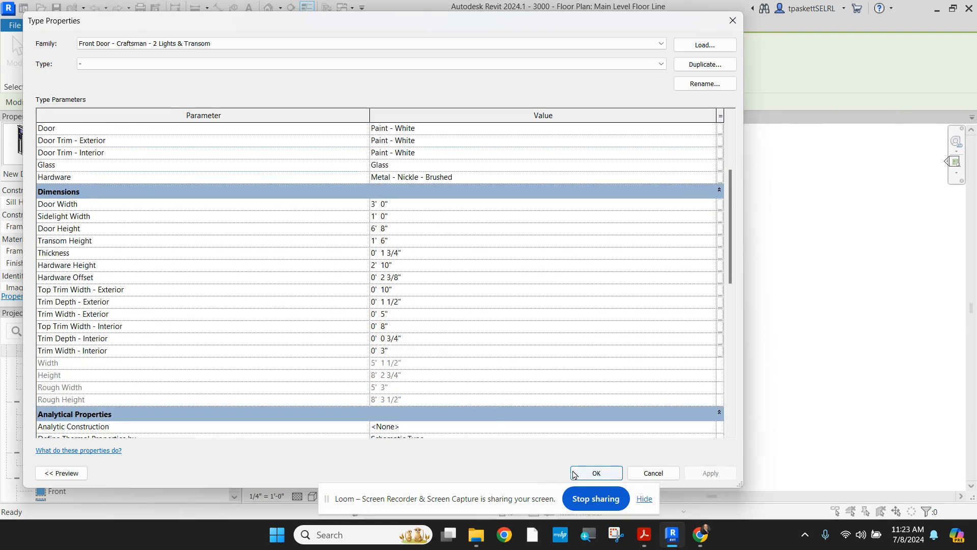
{"action": "left_click", "coordinate": [595, 472]}
Place the front door in the recessed entry wall, swinging inward, about 1'-6" from the left side wall and 0'-8" from the right
{"action": "scroll", "coordinate": [508, 423], "scroll_direction": "up", "scroll_amount": 2}
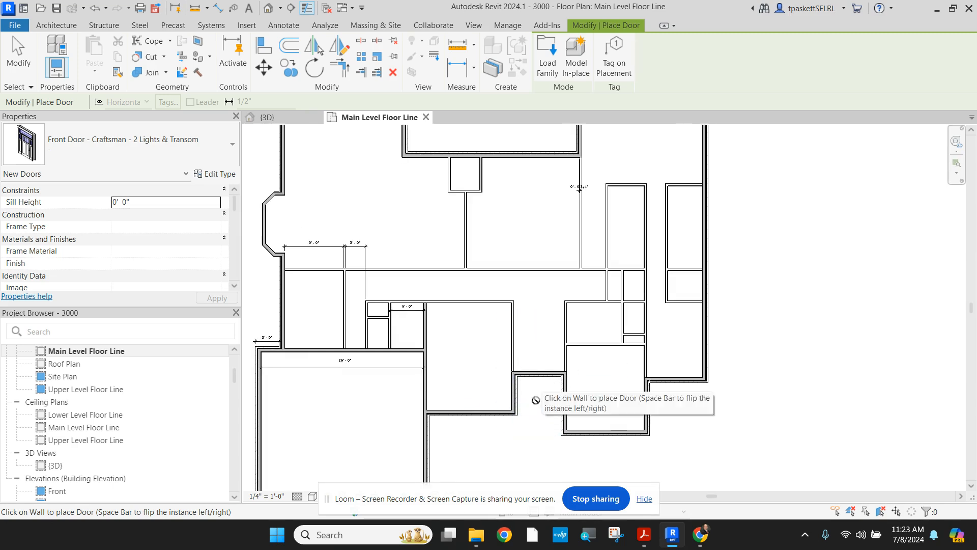
{"action": "scroll", "coordinate": [543, 420], "scroll_direction": "up", "scroll_amount": 1}
{"action": "scroll", "coordinate": [547, 418], "scroll_direction": "up", "scroll_amount": 1}
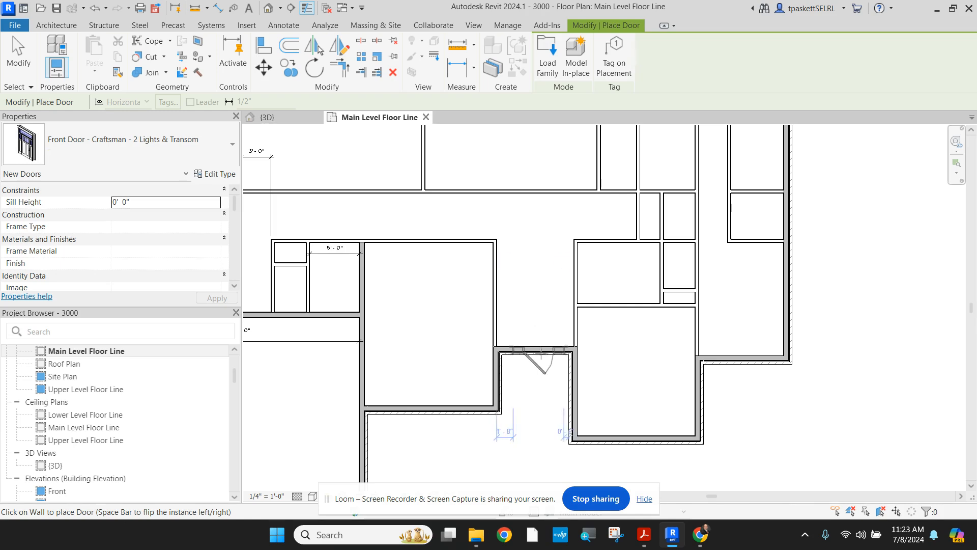
{"action": "scroll", "coordinate": [538, 348], "scroll_direction": "up", "scroll_amount": 5}
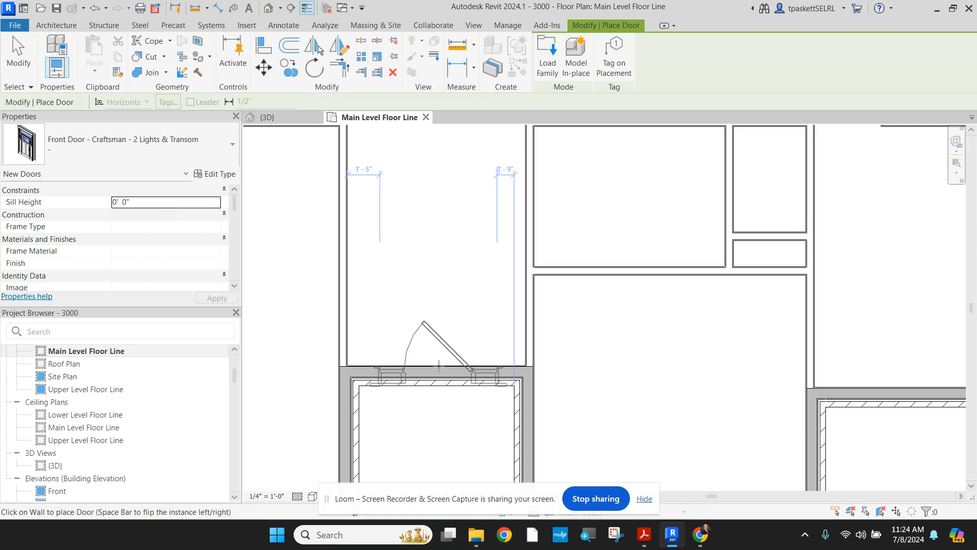
{"action": "left_click", "coordinate": [441, 366]}
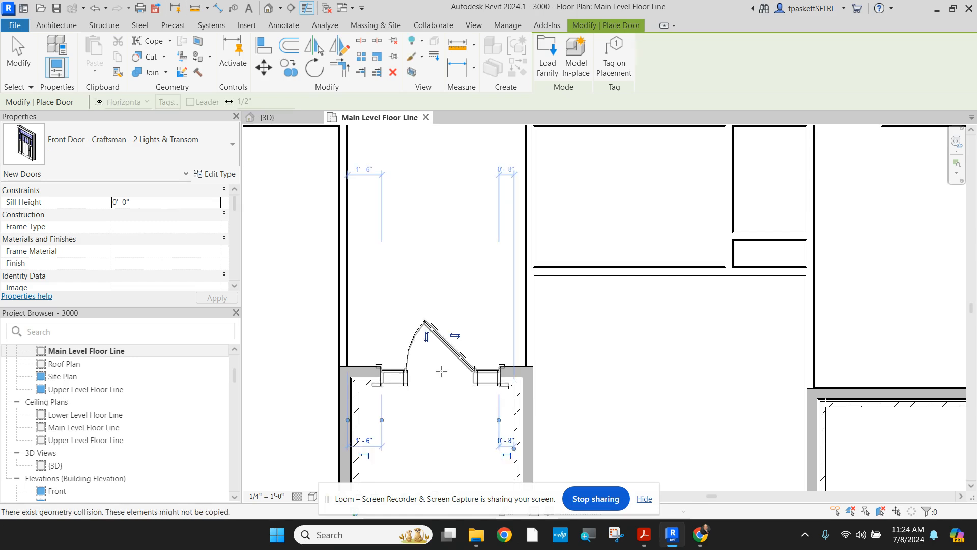
{"action": "right_click", "coordinate": [439, 270]}
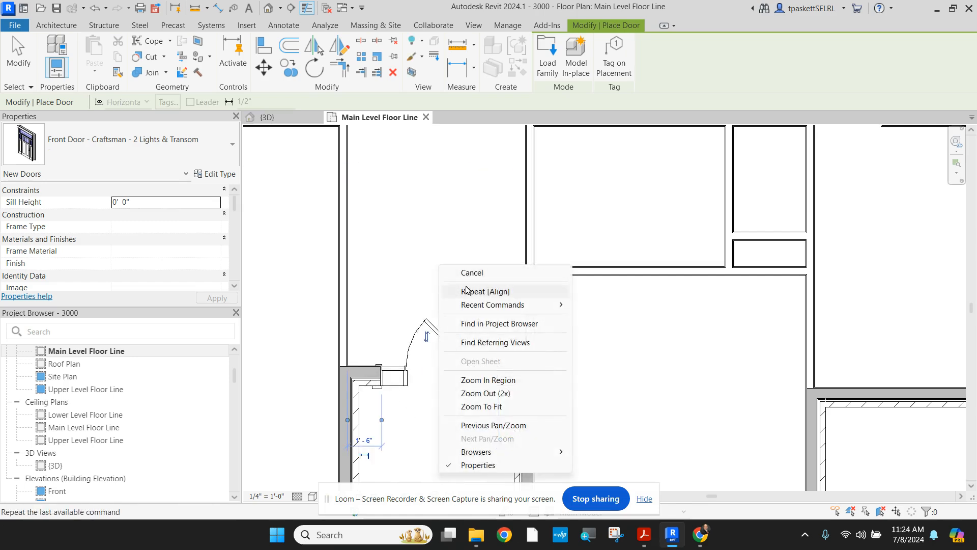
{"action": "left_click", "coordinate": [462, 270]}
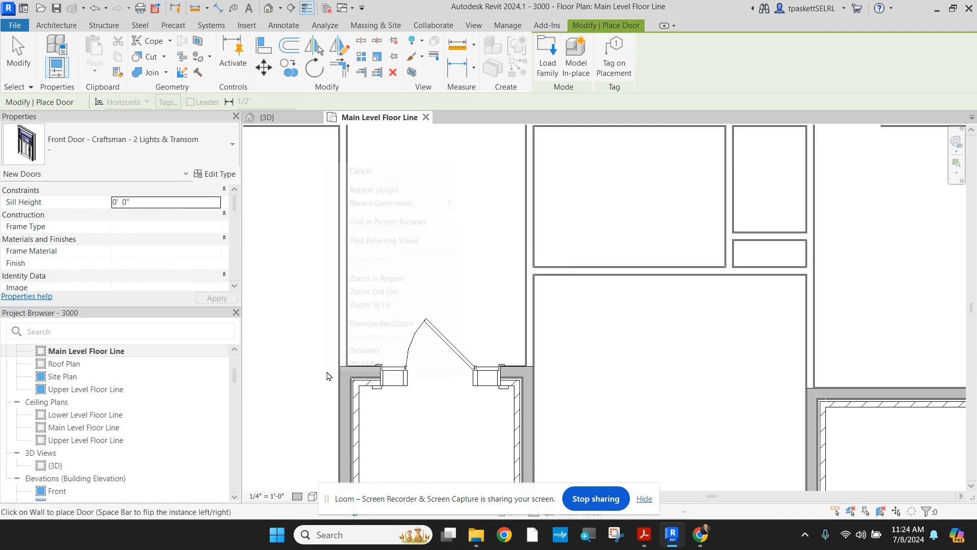
{"action": "right_click", "coordinate": [329, 164]}
{"action": "left_click", "coordinate": [368, 172]}
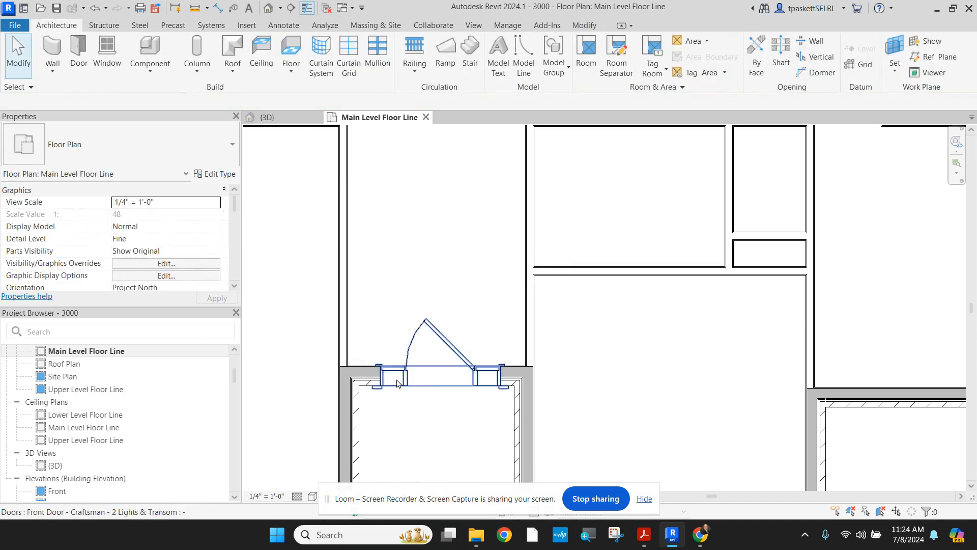
Test the front door's facing and hand flips, keeping it swinging inward and hinged beside the left sidelight
{"action": "left_click", "coordinate": [417, 366]}
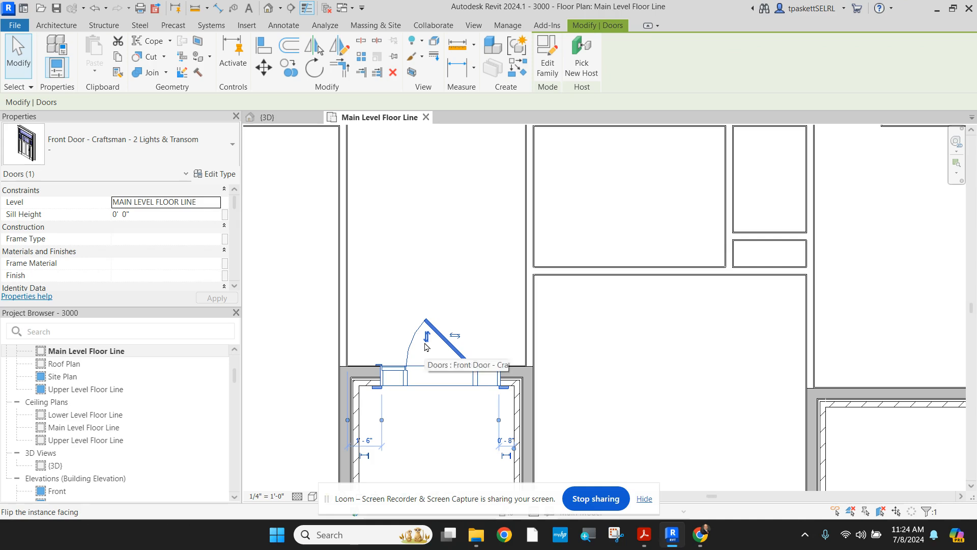
{"action": "left_click", "coordinate": [427, 344]}
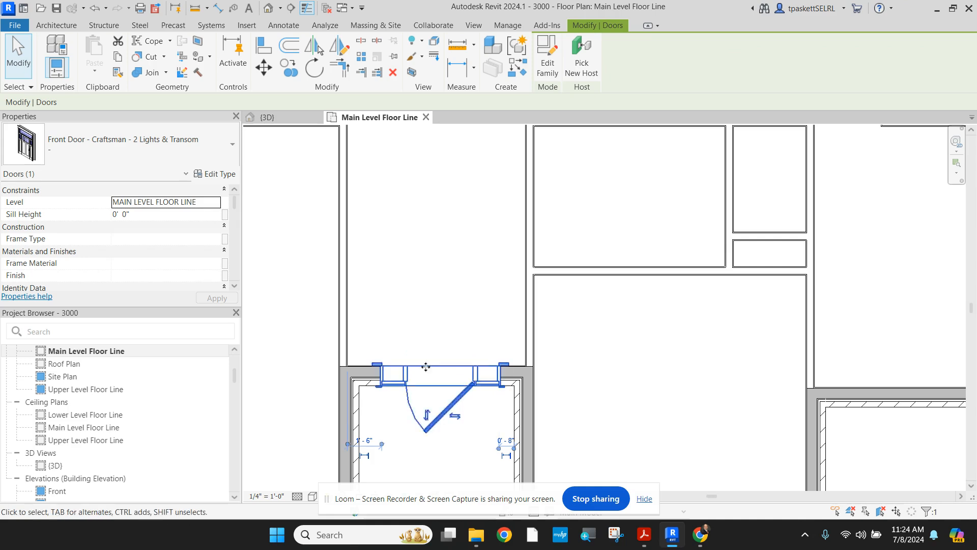
{"action": "left_click", "coordinate": [427, 417]}
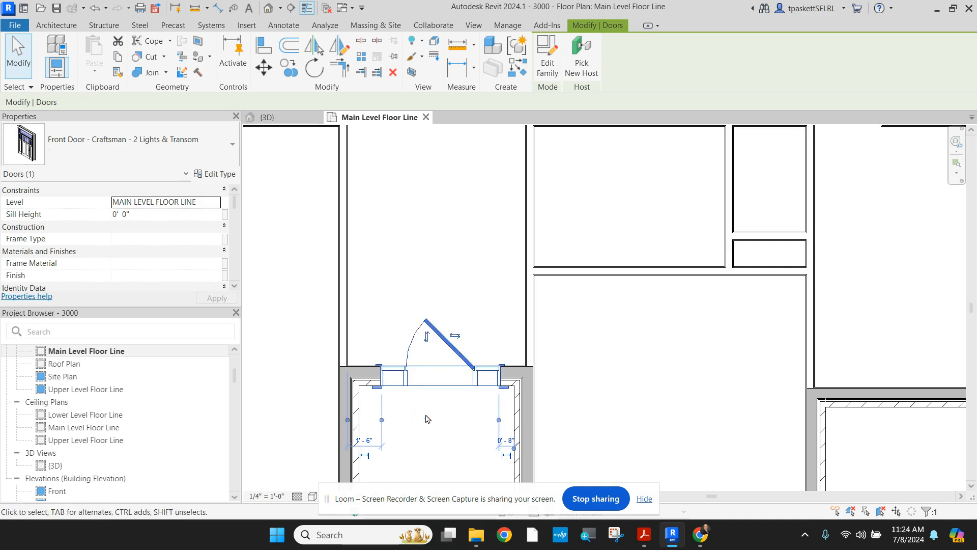
{"action": "left_click", "coordinate": [455, 337]}
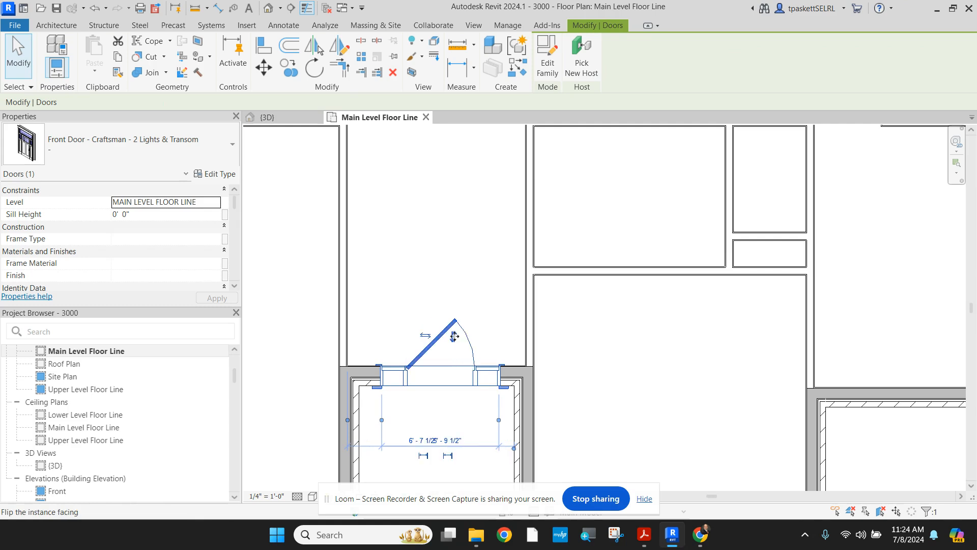
{"action": "left_click", "coordinate": [426, 338]}
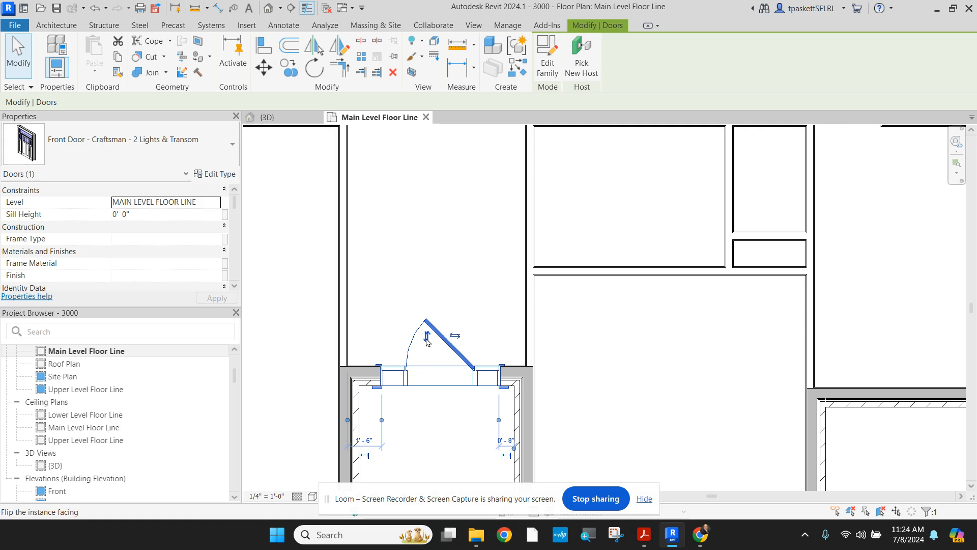
{"action": "left_click", "coordinate": [454, 338]}
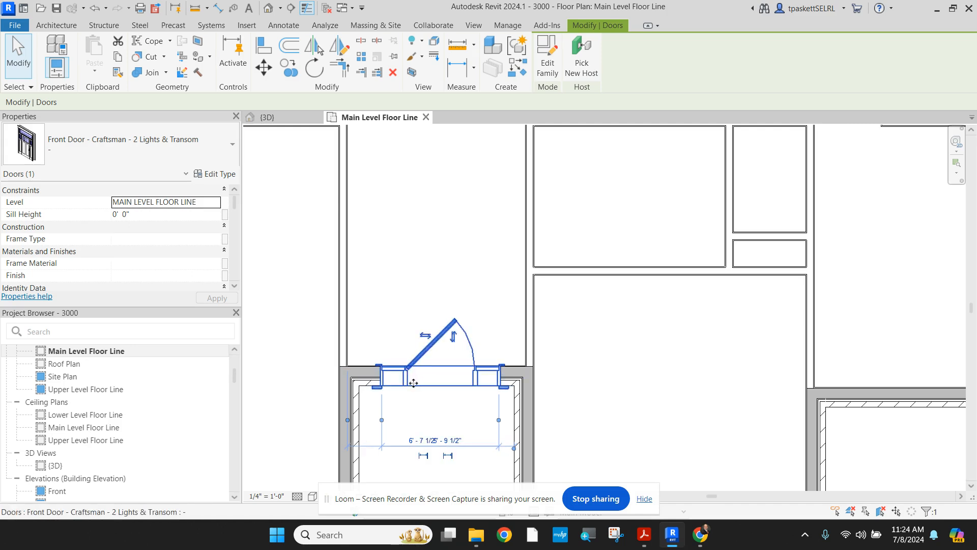
Flip the front door's hand, comparing both hinge sides, and leave it hinged beside the right sidelight
{"action": "left_click", "coordinate": [424, 335]}
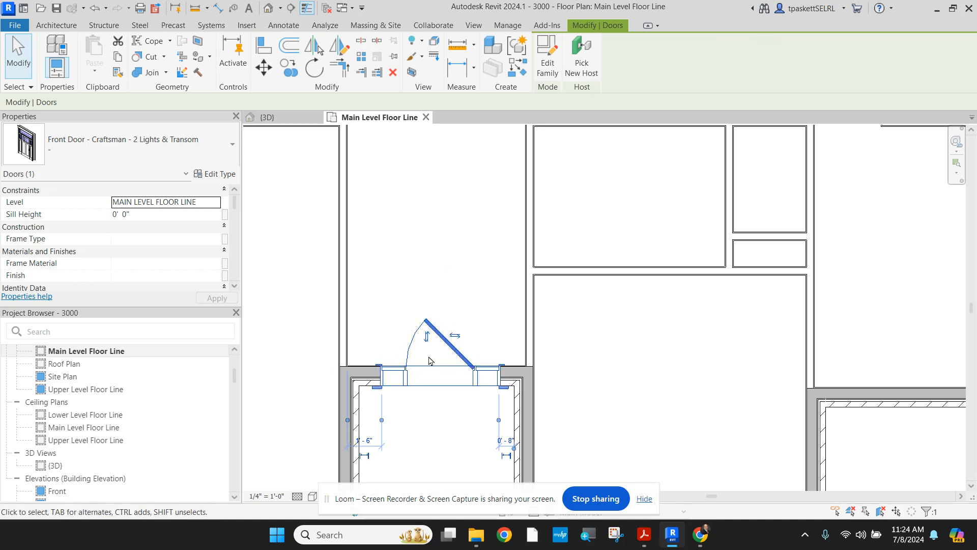
{"action": "left_click", "coordinate": [457, 337]}
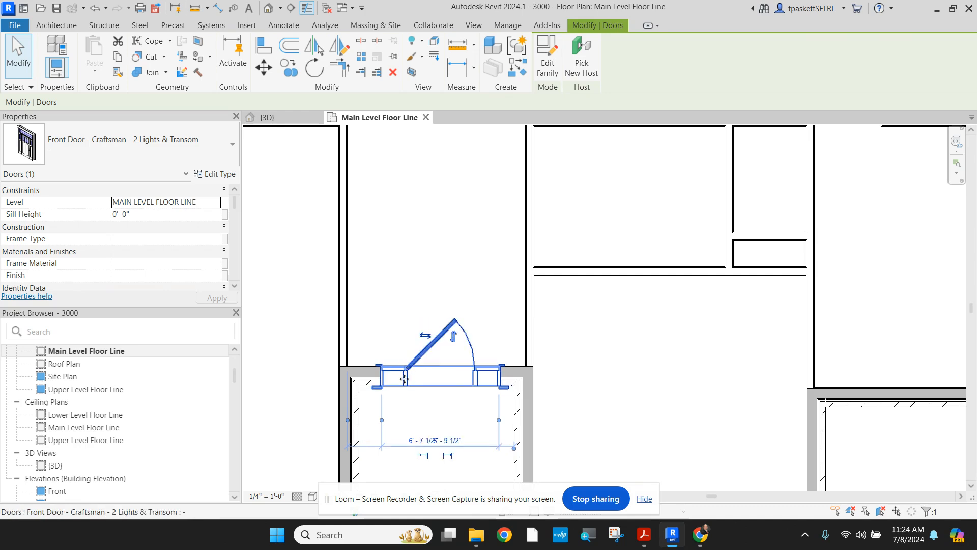
{"action": "left_click", "coordinate": [425, 337]}
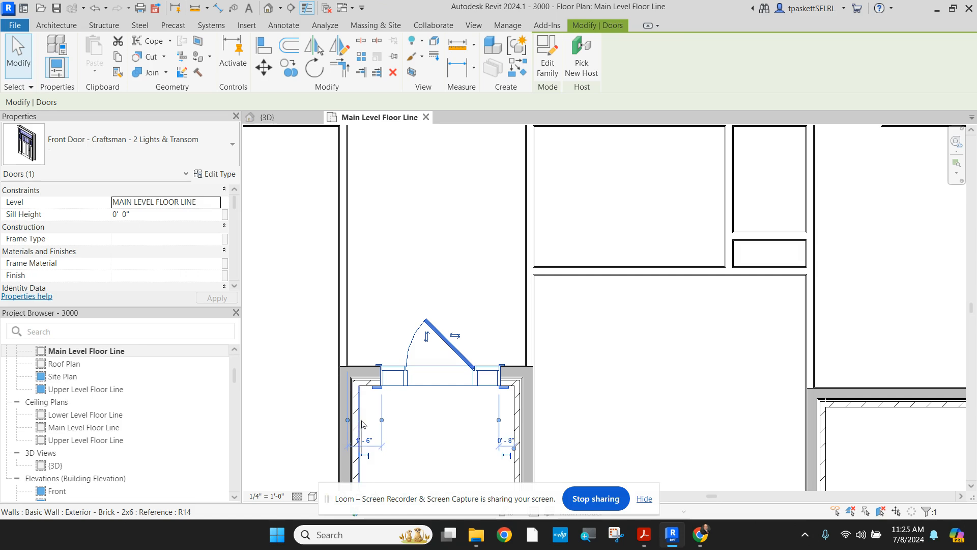
Reference the left dimension to the inner face of the entry's side wall and nudge the front door left until both gaps are 0'-10"
{"action": "left_click_drag", "start_coordinate": [362, 424], "coordinate": [360, 427]}
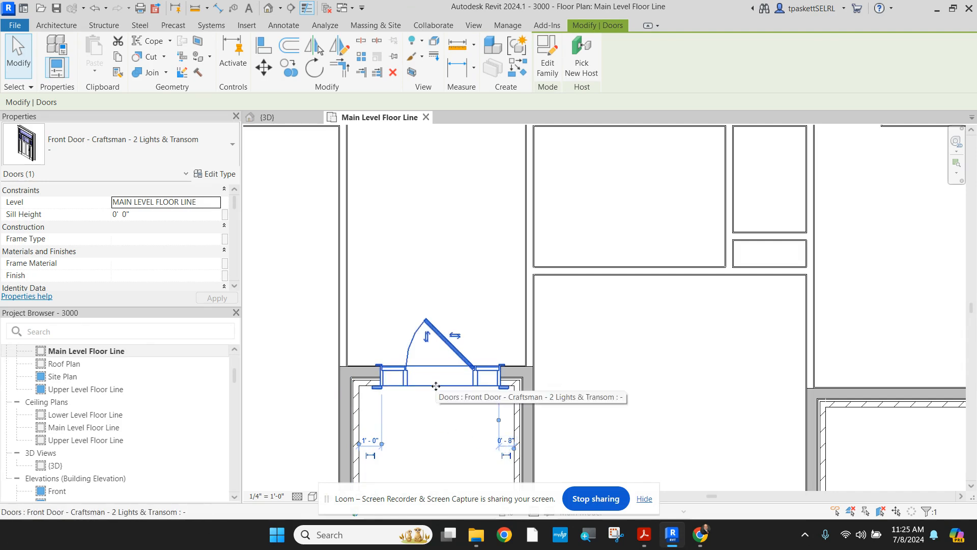
{"action": "key", "text": "Left"}
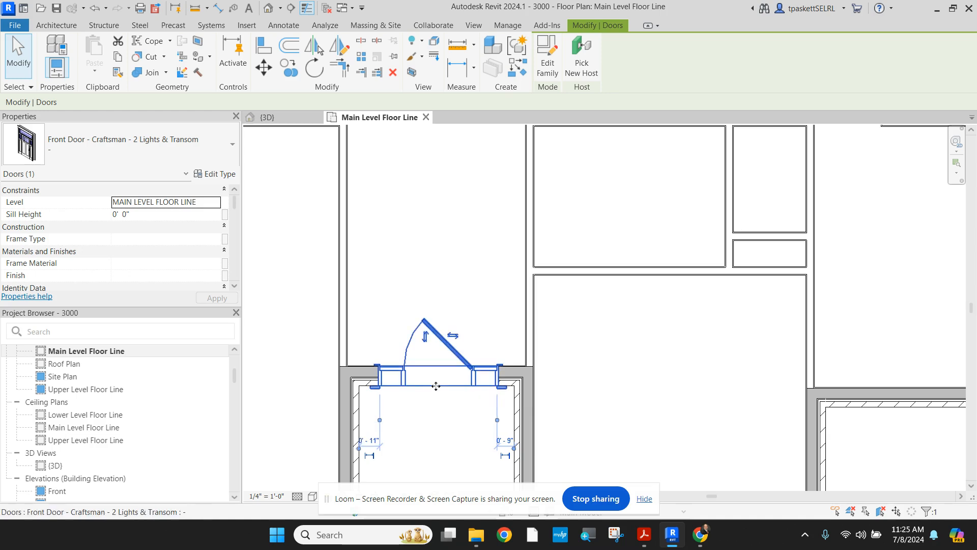
{"action": "key", "text": "Left"}
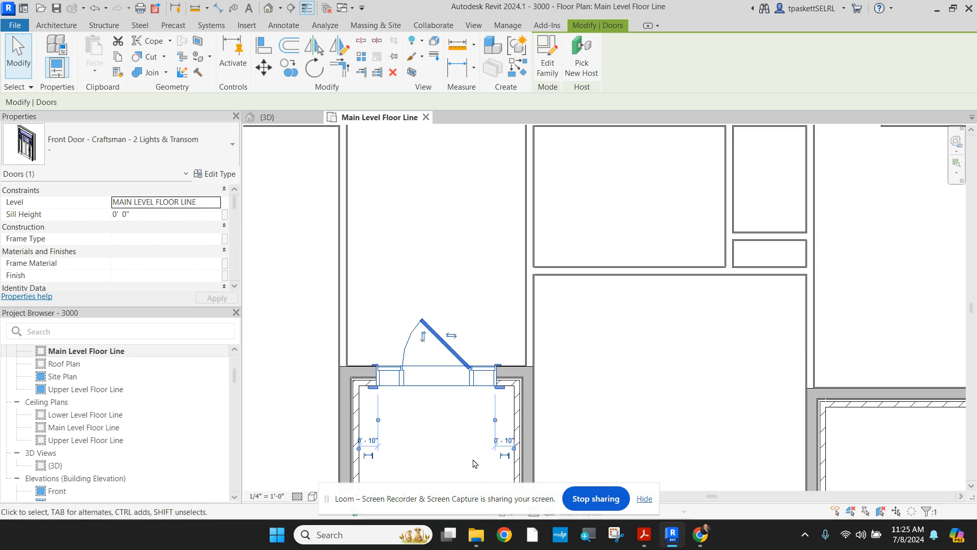
{"action": "left_click", "coordinate": [445, 433]}
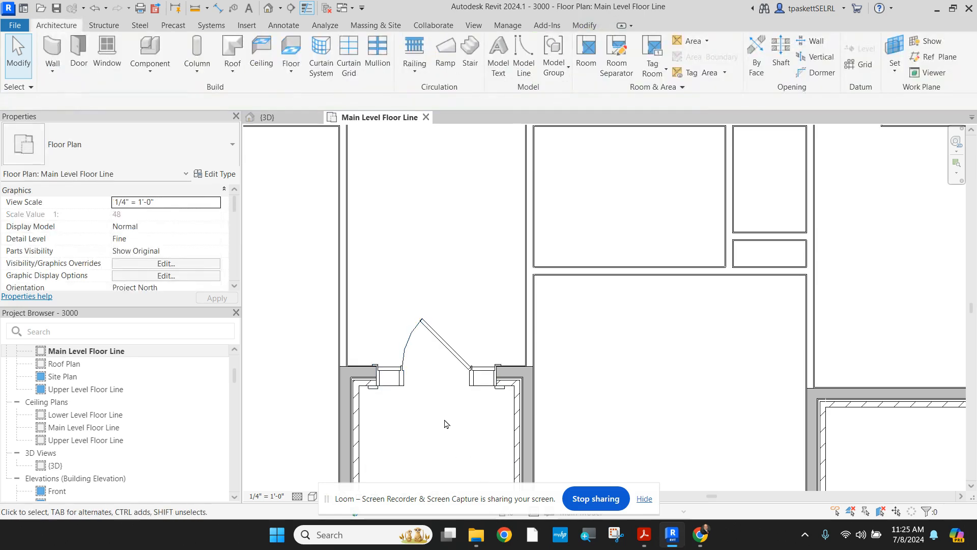
Inspect the front door, its sidelights, transom and handle from the front in the 3D view
{"action": "left_click", "coordinate": [299, 123]}
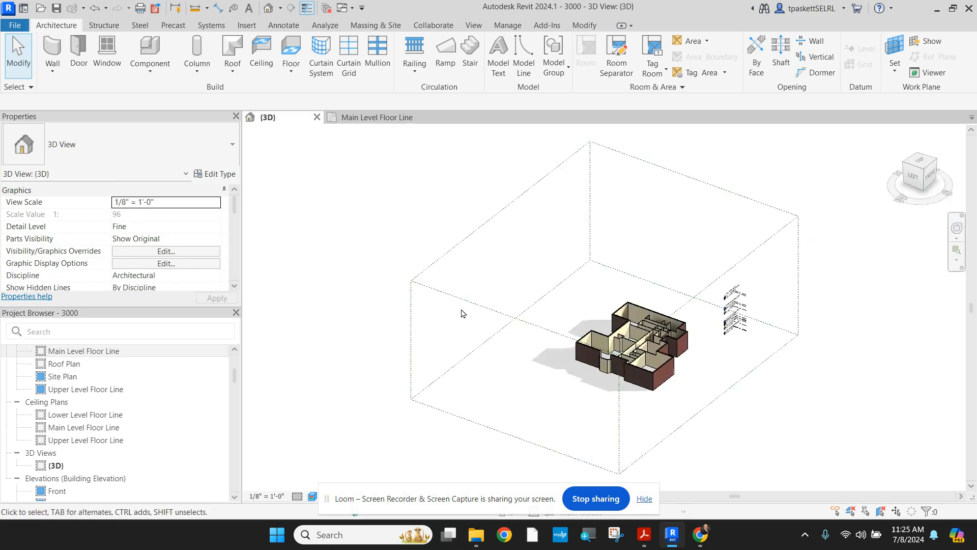
{"action": "left_click", "coordinate": [934, 182]}
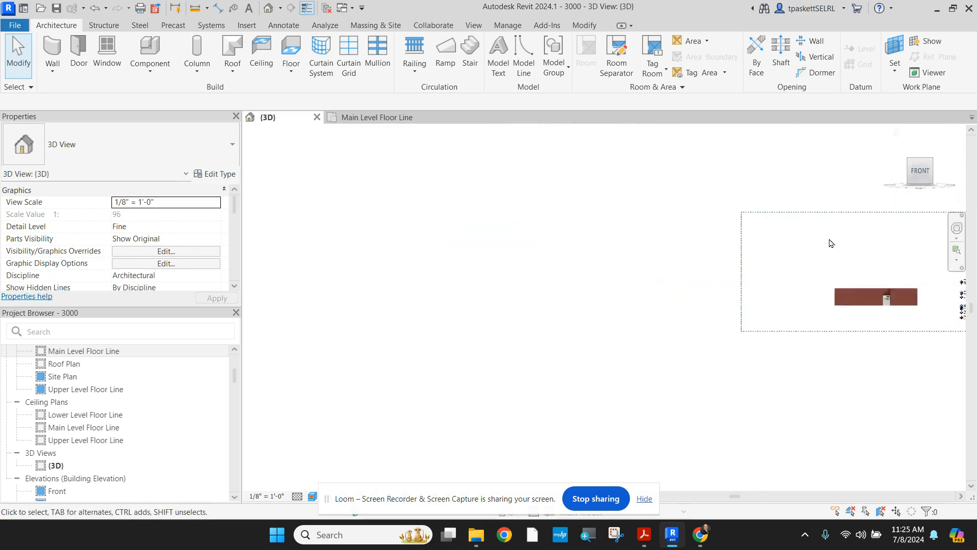
{"action": "scroll", "coordinate": [668, 363], "scroll_direction": "up", "scroll_amount": 10}
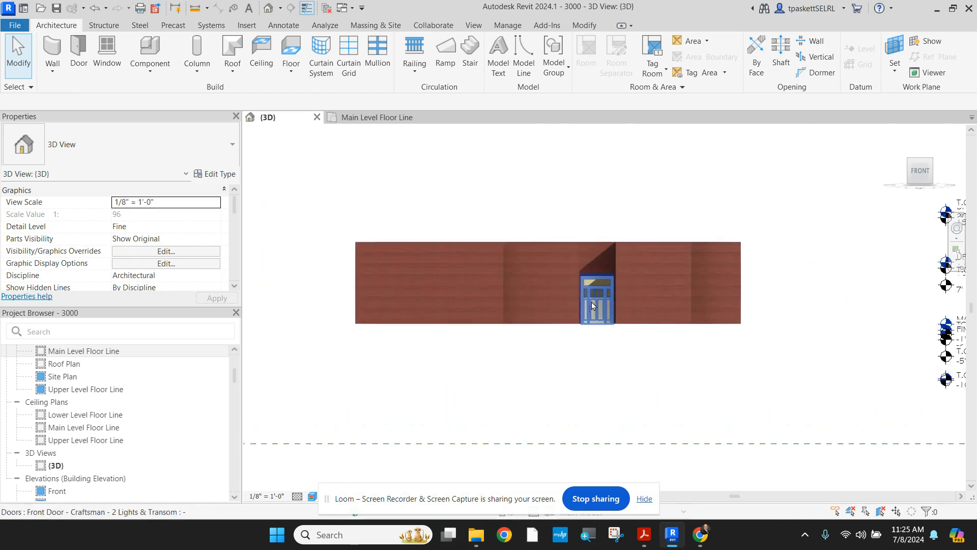
{"action": "scroll", "coordinate": [603, 324], "scroll_direction": "up", "scroll_amount": 2}
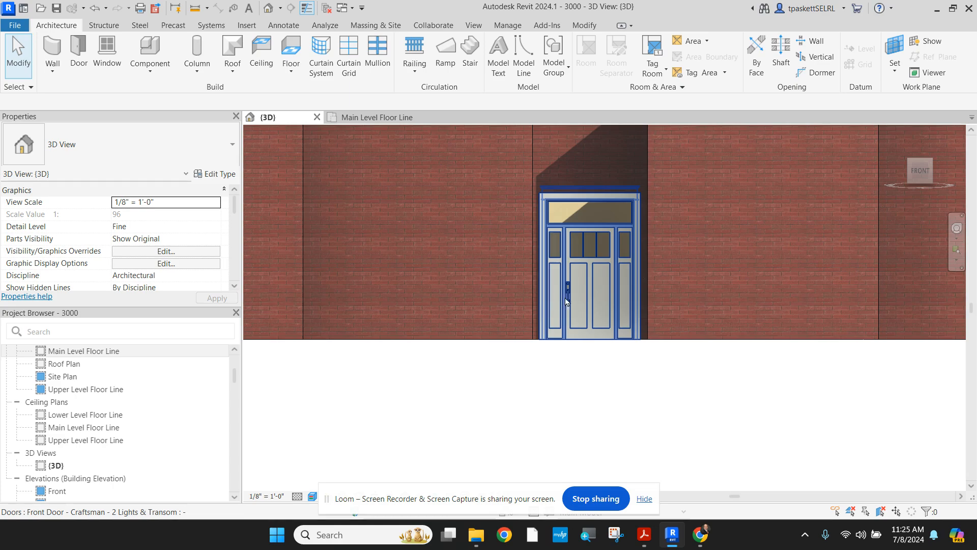
{"action": "scroll", "coordinate": [561, 299], "scroll_direction": "up", "scroll_amount": 5}
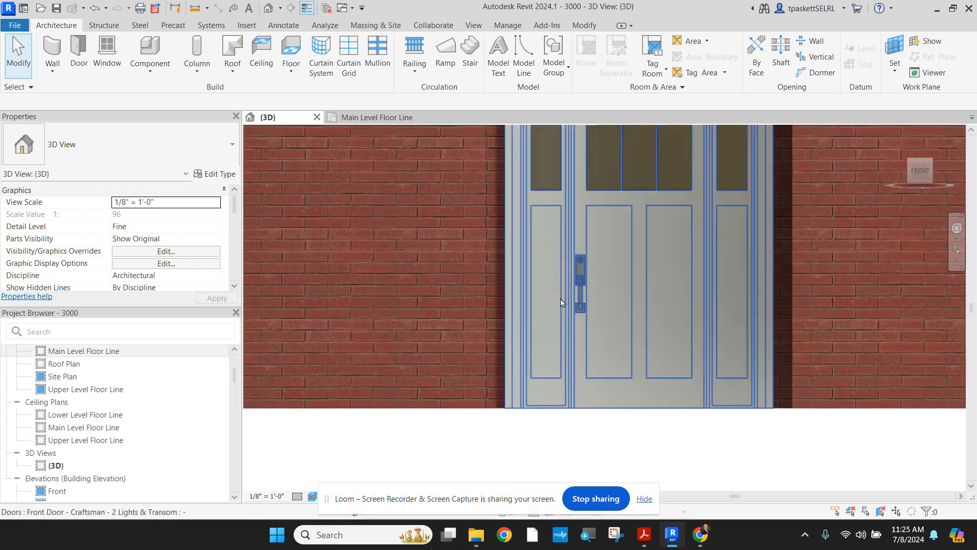
{"action": "scroll", "coordinate": [561, 298], "scroll_direction": "up", "scroll_amount": 3}
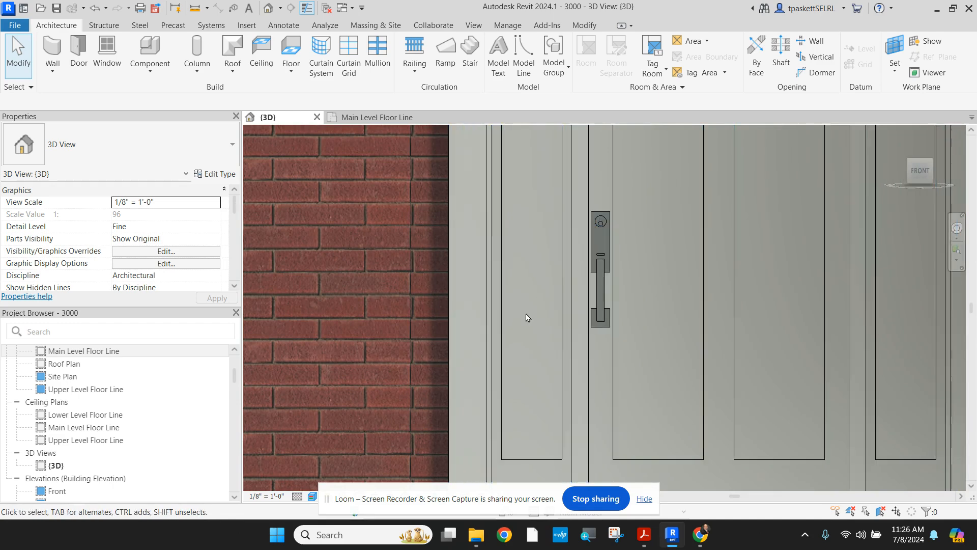
{"action": "scroll", "coordinate": [525, 323], "scroll_direction": "down", "scroll_amount": 10}
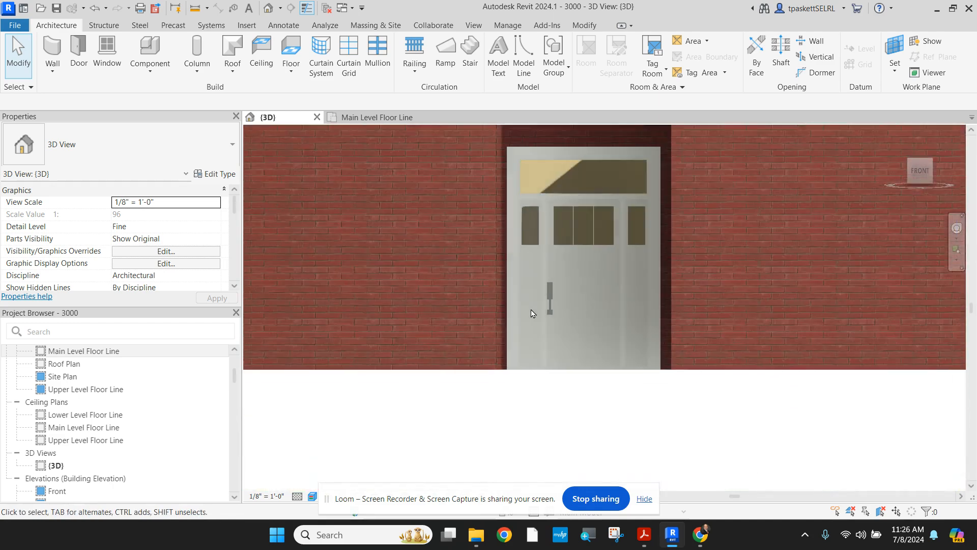
{"action": "scroll", "coordinate": [565, 227], "scroll_direction": "down", "scroll_amount": 1}
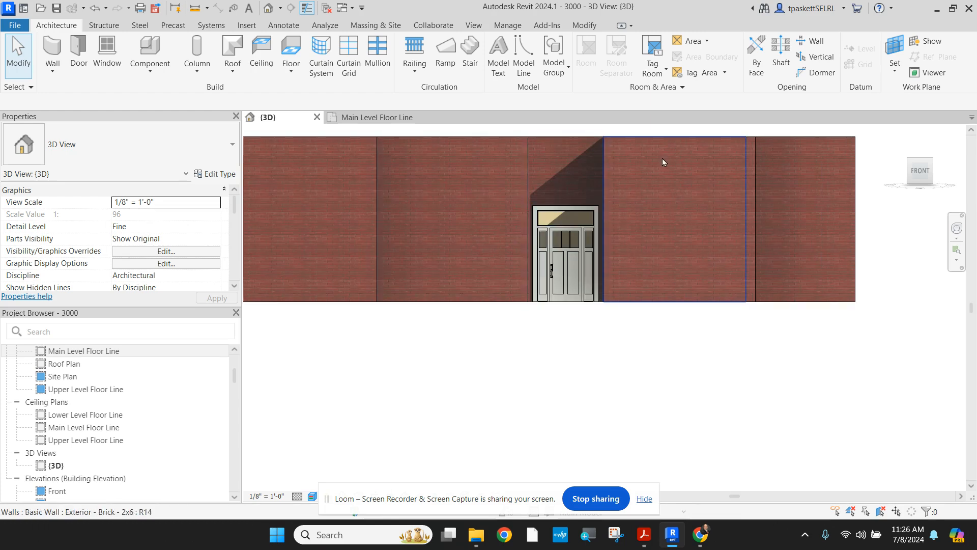
Return to the Main Level Floor Line plan and start placing a door of the Door - Craftsman - Swing family
{"action": "left_click", "coordinate": [370, 120]}
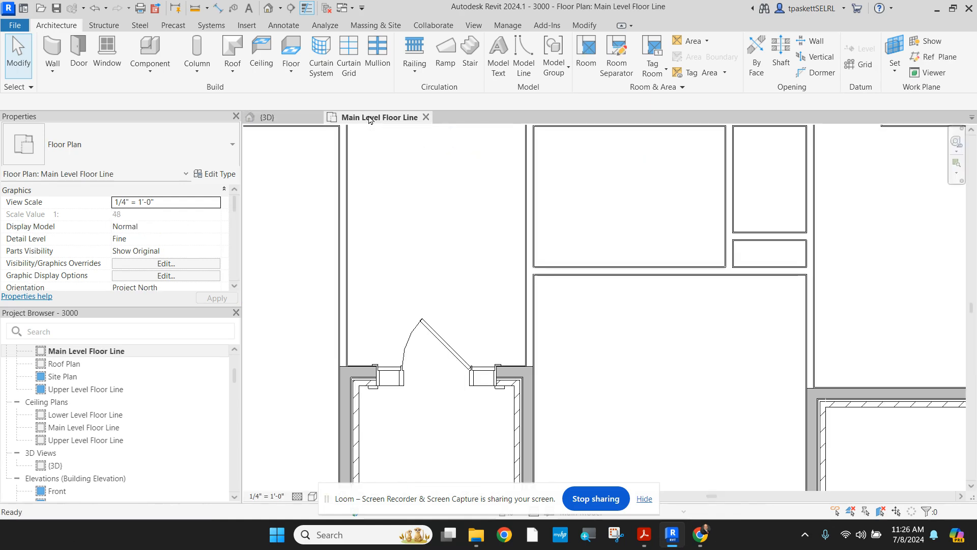
{"action": "scroll", "coordinate": [461, 284], "scroll_direction": "up", "scroll_amount": 2}
{"action": "scroll", "coordinate": [497, 273], "scroll_direction": "down", "scroll_amount": 2}
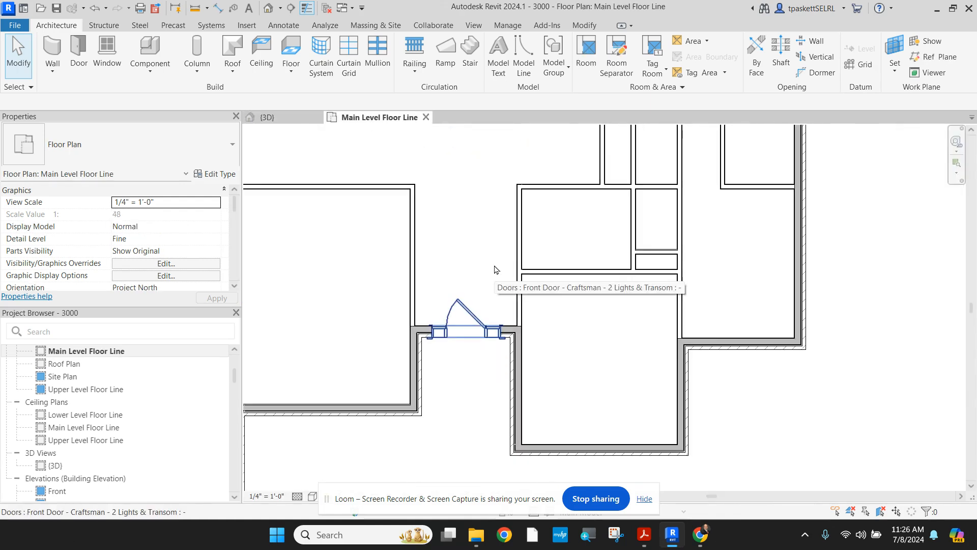
{"action": "scroll", "coordinate": [497, 270], "scroll_direction": "down", "scroll_amount": 2}
{"action": "middle_click_drag", "start_coordinate": [578, 277], "coordinate": [606, 275]}
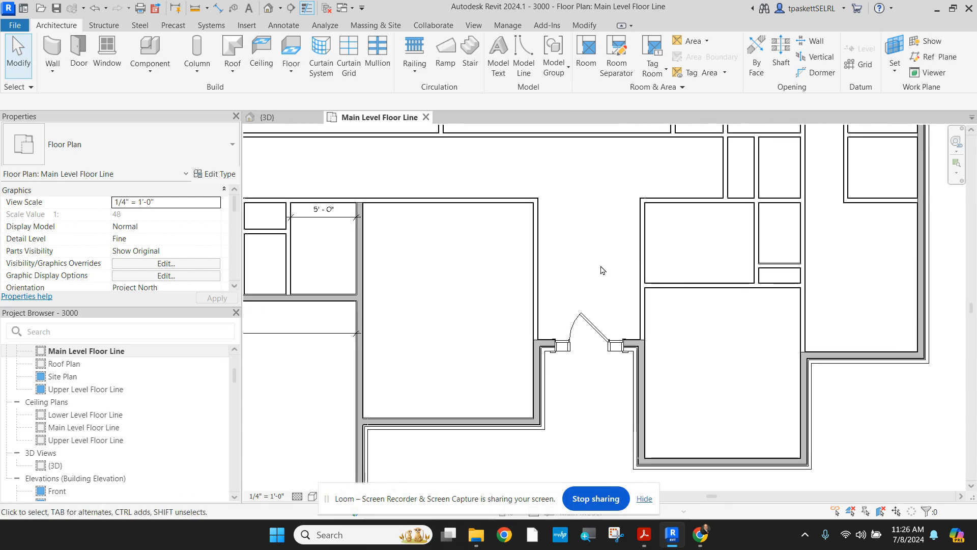
{"action": "scroll", "coordinate": [545, 270], "scroll_direction": "up", "scroll_amount": 1}
{"action": "scroll", "coordinate": [545, 270], "scroll_direction": "down", "scroll_amount": 1}
{"action": "middle_click_drag", "start_coordinate": [498, 277], "coordinate": [541, 283]}
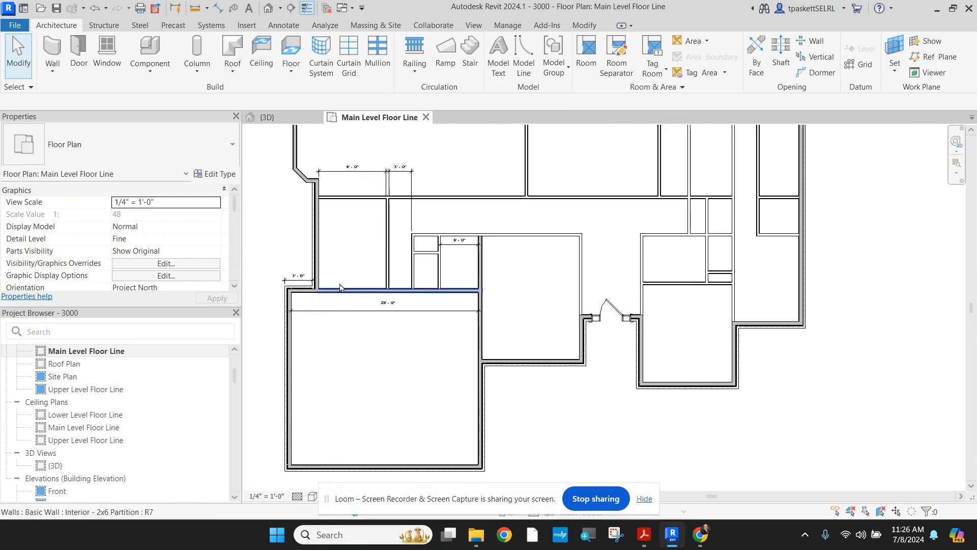
{"action": "left_click", "coordinate": [79, 54]}
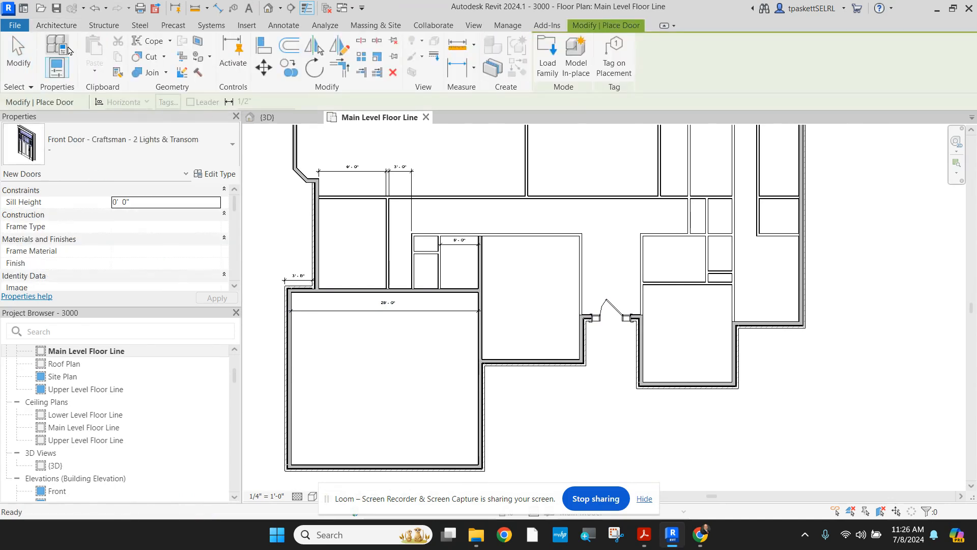
{"action": "left_click", "coordinate": [132, 148]}
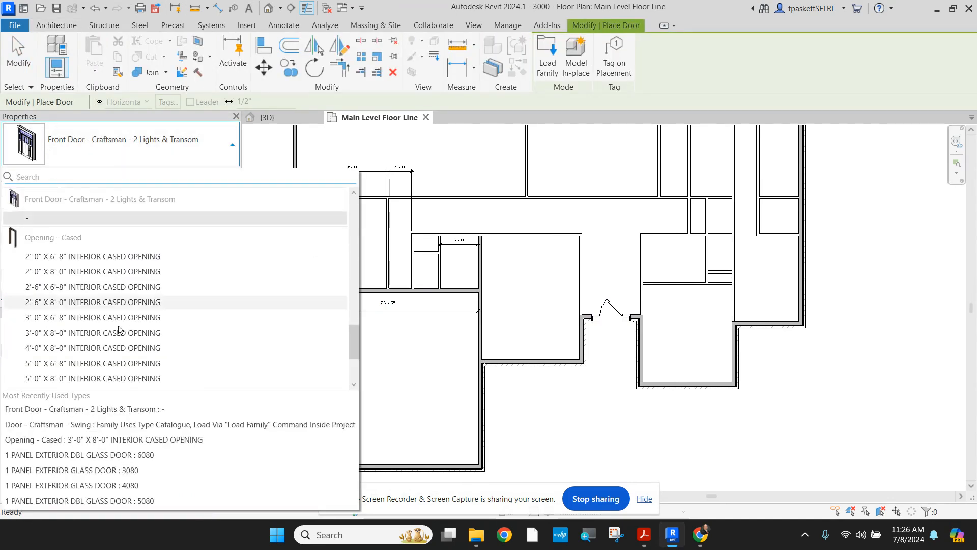
{"action": "scroll", "coordinate": [118, 339], "scroll_direction": "down", "scroll_amount": 5}
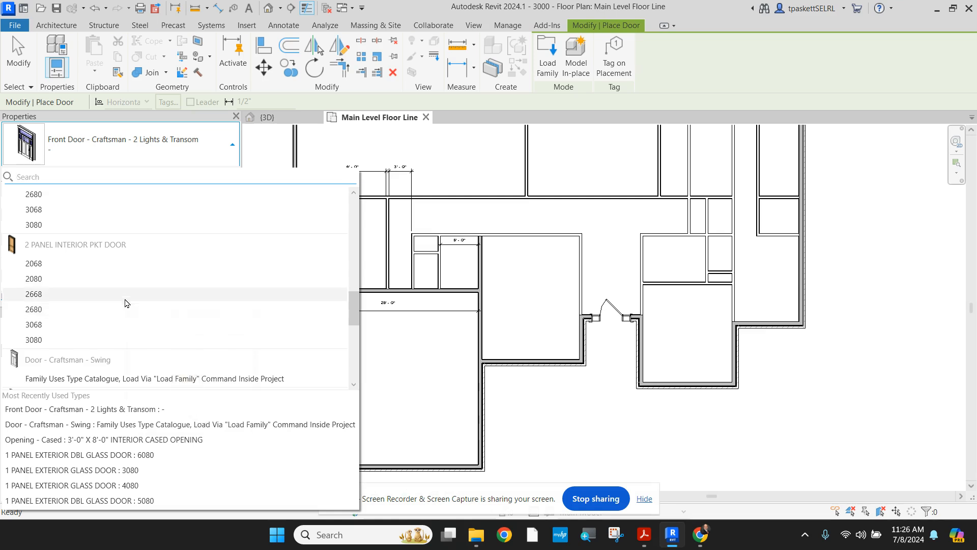
{"action": "scroll", "coordinate": [126, 301], "scroll_direction": "down", "scroll_amount": 1}
{"action": "scroll", "coordinate": [126, 301], "scroll_direction": "down", "scroll_amount": 1}
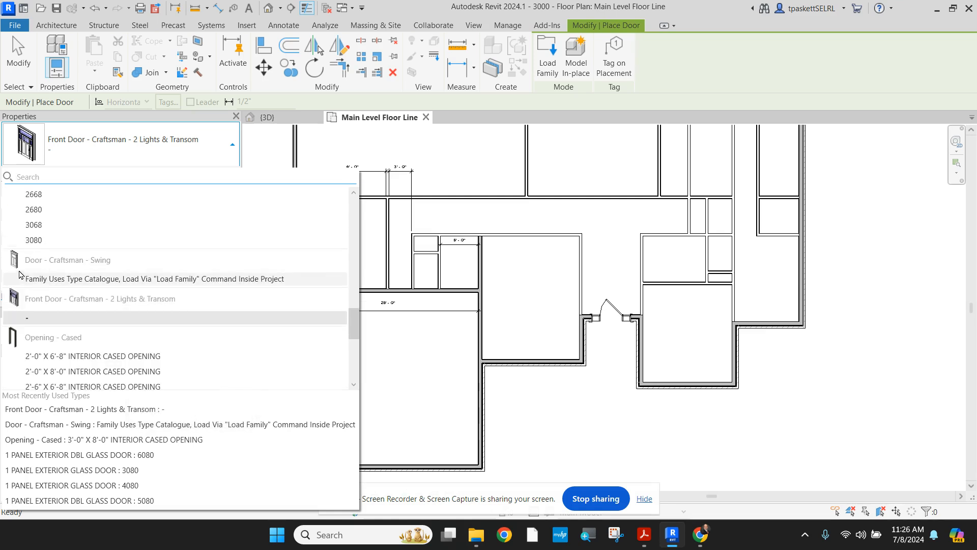
{"action": "left_click", "coordinate": [94, 286]}
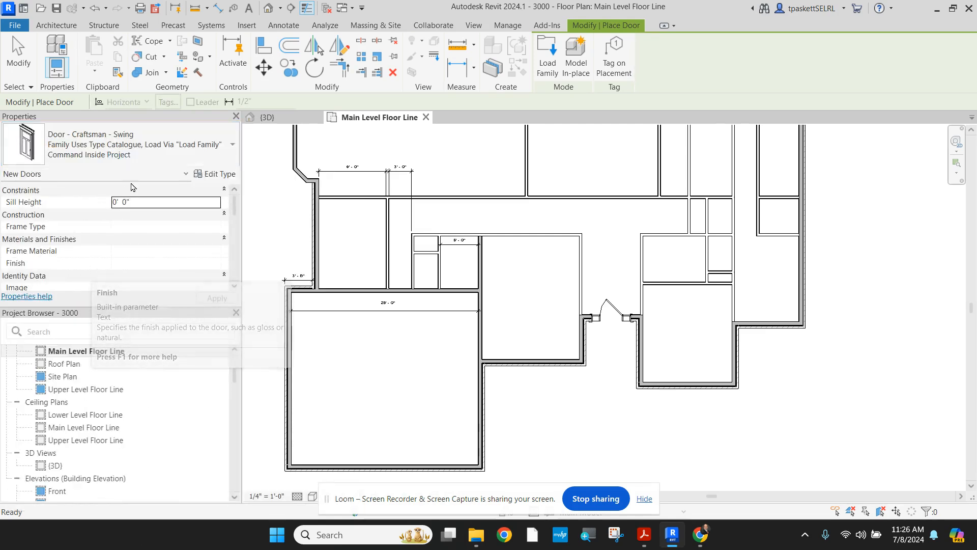
Duplicate the Door - Craftsman - Swing type under the name "2868 Craftsman exterior door"
{"action": "left_click", "coordinate": [213, 174]}
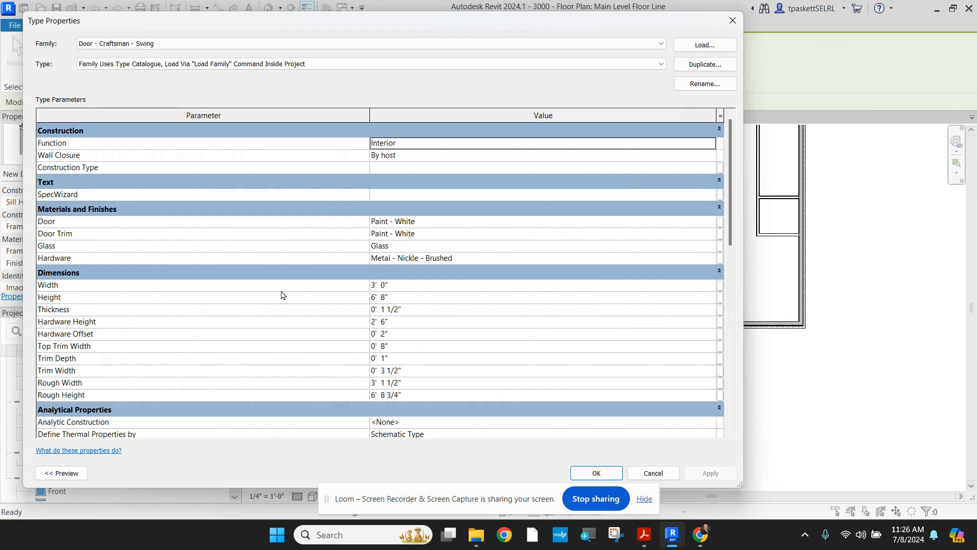
{"action": "scroll", "coordinate": [370, 309], "scroll_direction": "down", "scroll_amount": 1}
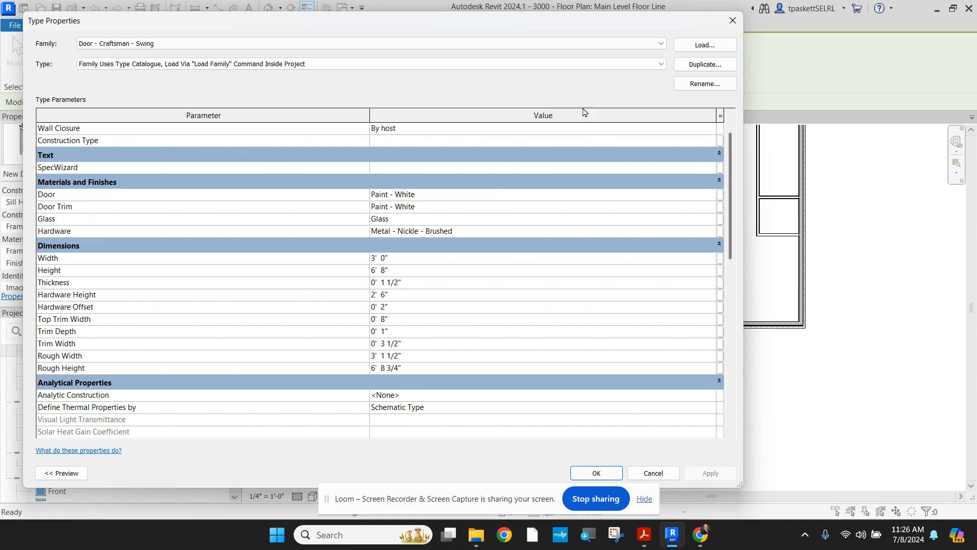
{"action": "left_click", "coordinate": [696, 66]}
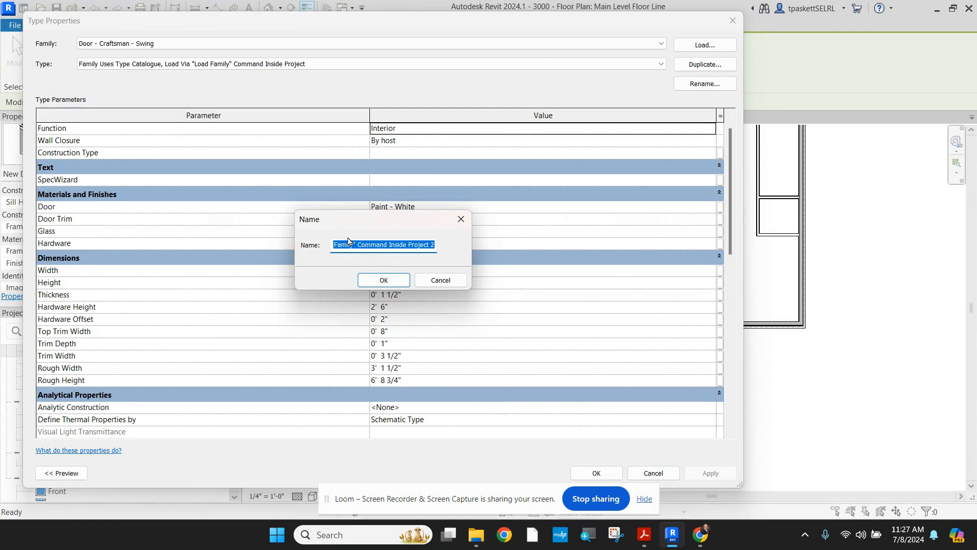
{"action": "type", "text": "2868"}
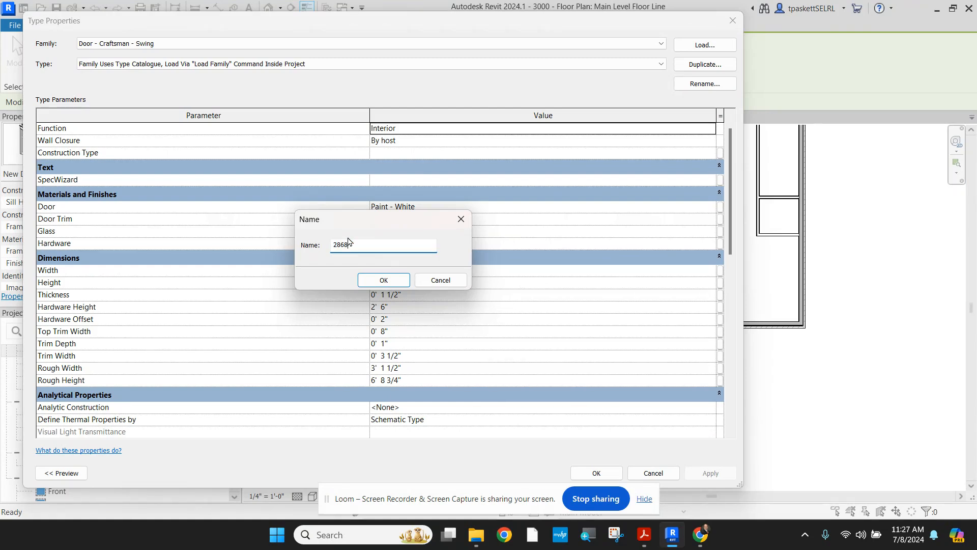
{"action": "type", "text": " Craftsman exterior door"}
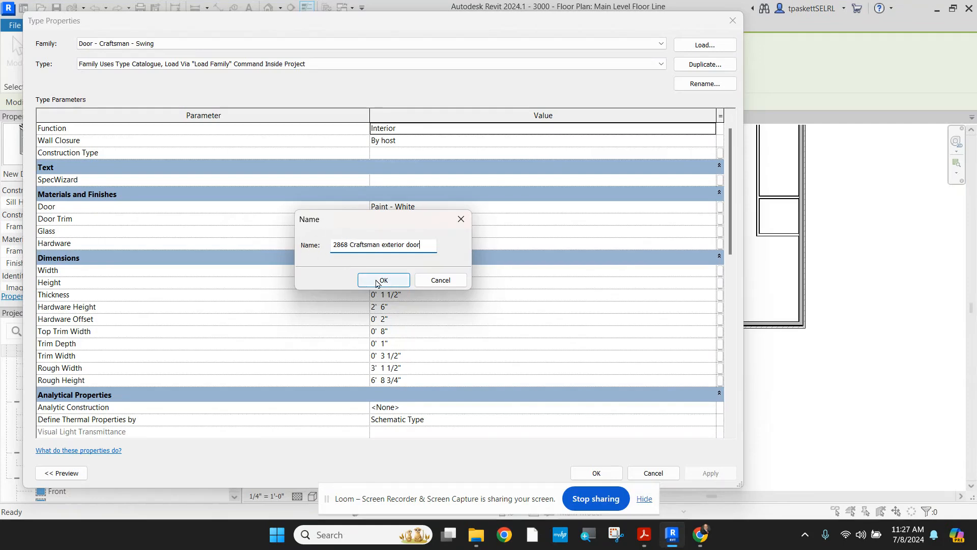
{"action": "left_click", "coordinate": [380, 280]}
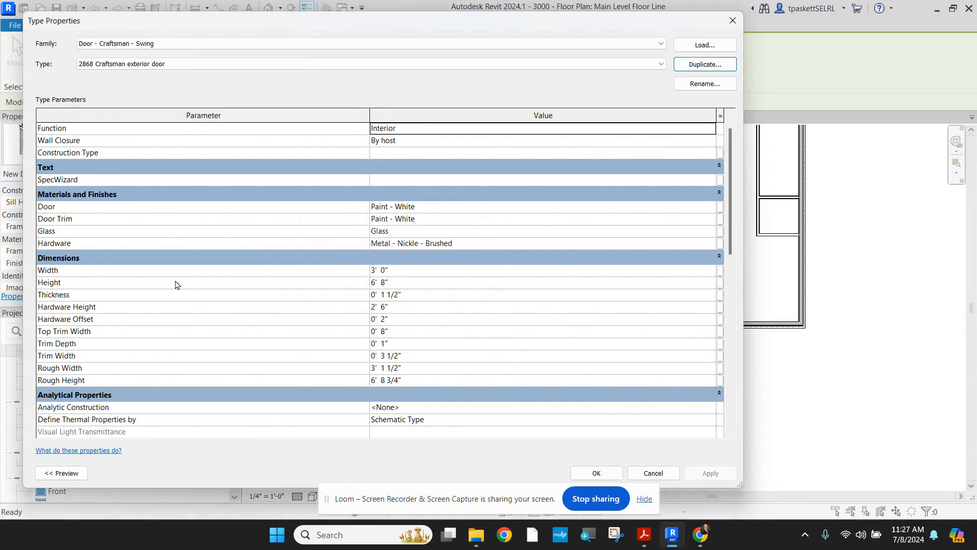
Set the new door type's width to 2' 8" and apply the type changes
{"action": "left_click", "coordinate": [378, 271]}
{"action": "double_click", "coordinate": [376, 271]}
{"action": "type", "text": "2"}
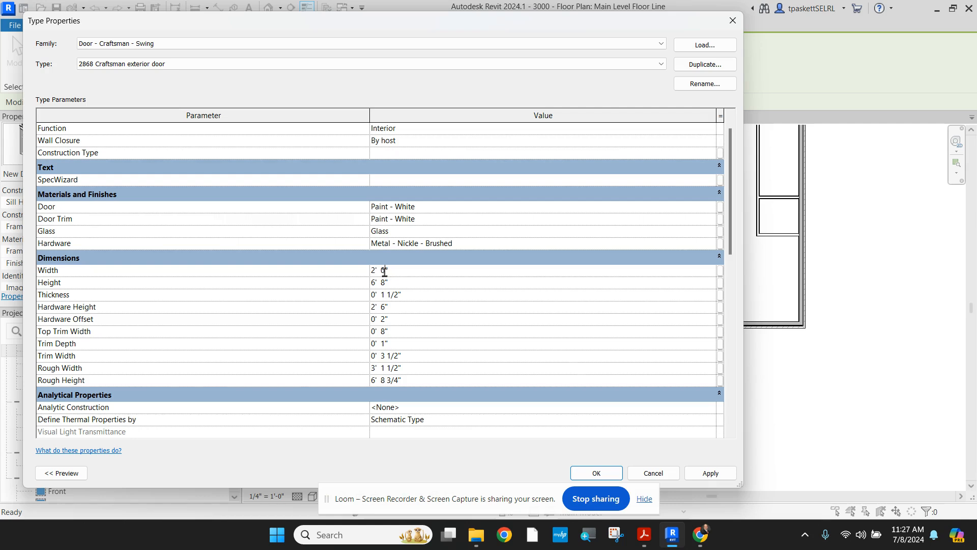
{"action": "double_click", "coordinate": [385, 270]}
{"action": "type", "text": "8"}
{"action": "left_click", "coordinate": [708, 472]}
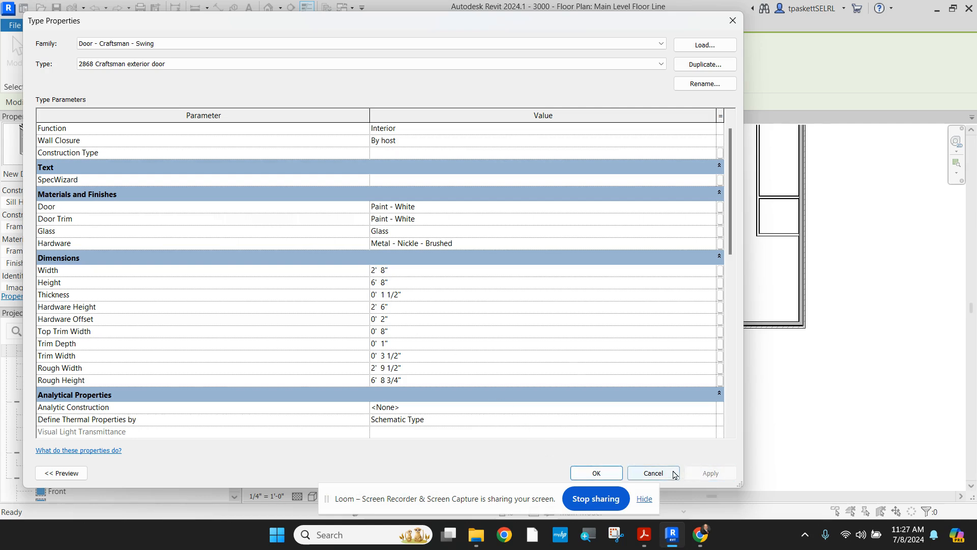
{"action": "left_click", "coordinate": [596, 473]}
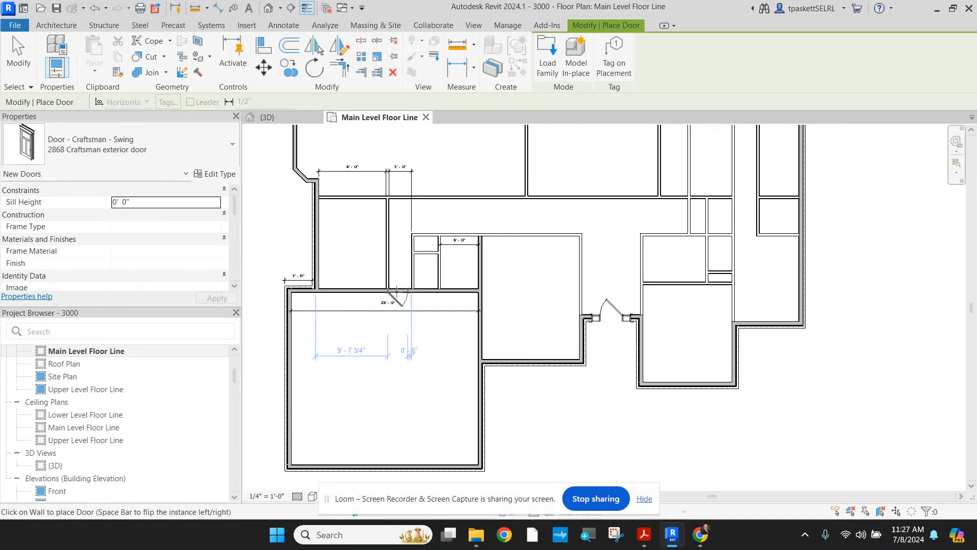
Place the 2868 craftsman door in the wall between garage and hallway, 0' 2" from each hallway wall, swinging into the hallway
{"action": "scroll", "coordinate": [397, 285], "scroll_direction": "up", "scroll_amount": 2}
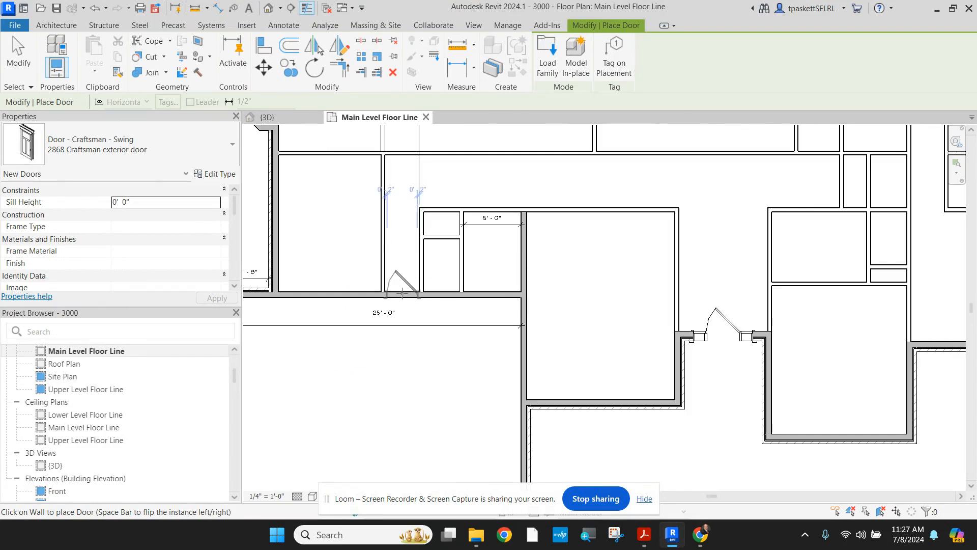
{"action": "scroll", "coordinate": [402, 294], "scroll_direction": "up", "scroll_amount": 2}
{"action": "scroll", "coordinate": [402, 294], "scroll_direction": "up", "scroll_amount": 2}
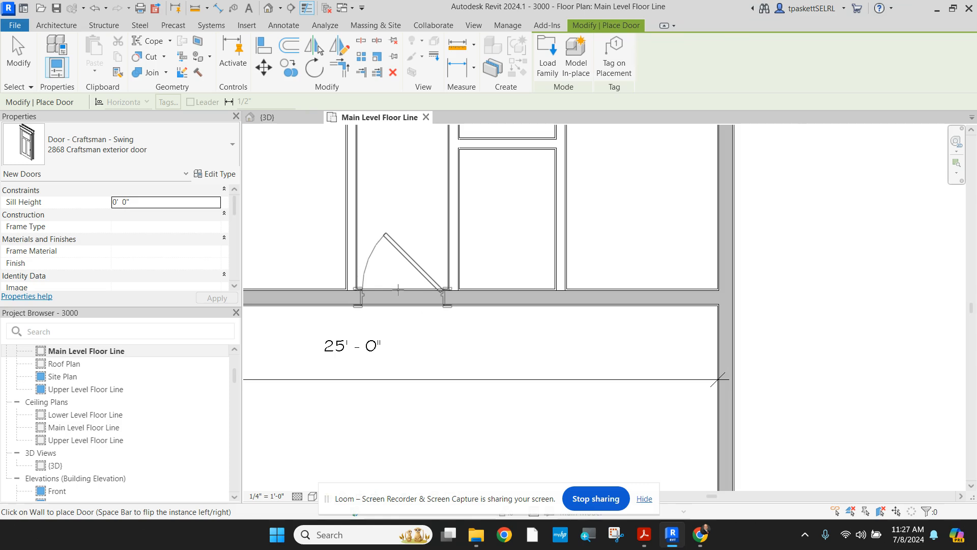
{"action": "scroll", "coordinate": [400, 290], "scroll_direction": "down", "scroll_amount": 2}
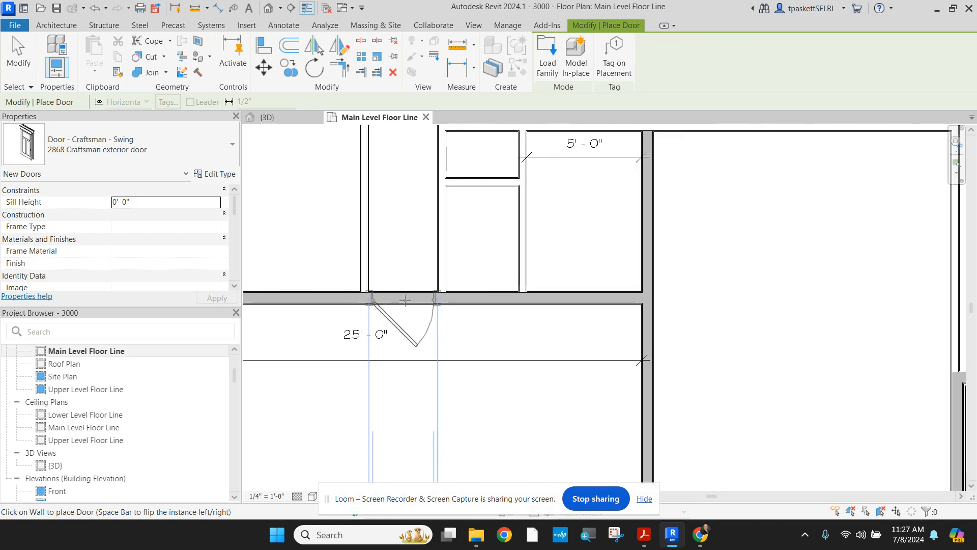
{"action": "scroll", "coordinate": [404, 290], "scroll_direction": "down", "scroll_amount": 1}
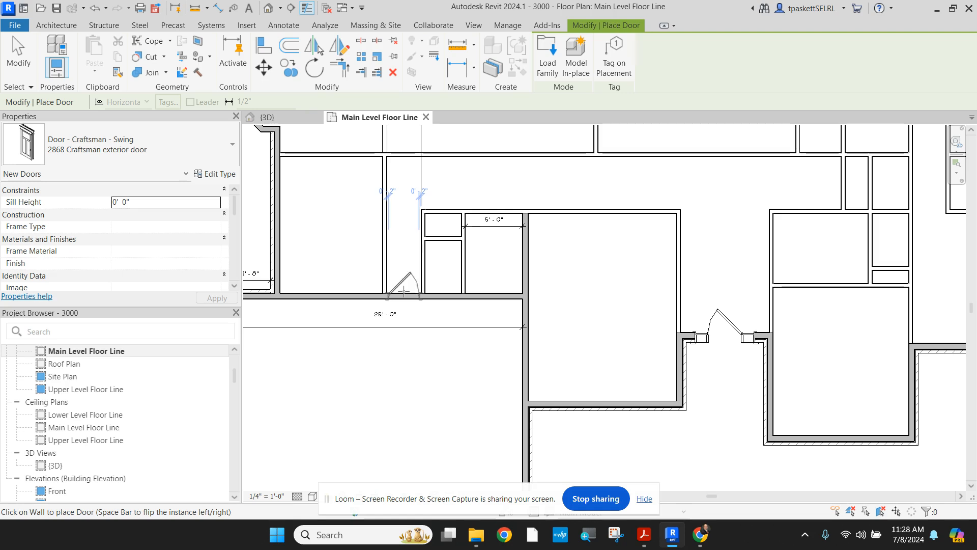
{"action": "key", "text": "space"}
{"action": "scroll", "coordinate": [342, 320], "scroll_direction": "down", "scroll_amount": 2}
{"action": "middle_click_drag", "start_coordinate": [343, 332], "coordinate": [449, 309]}
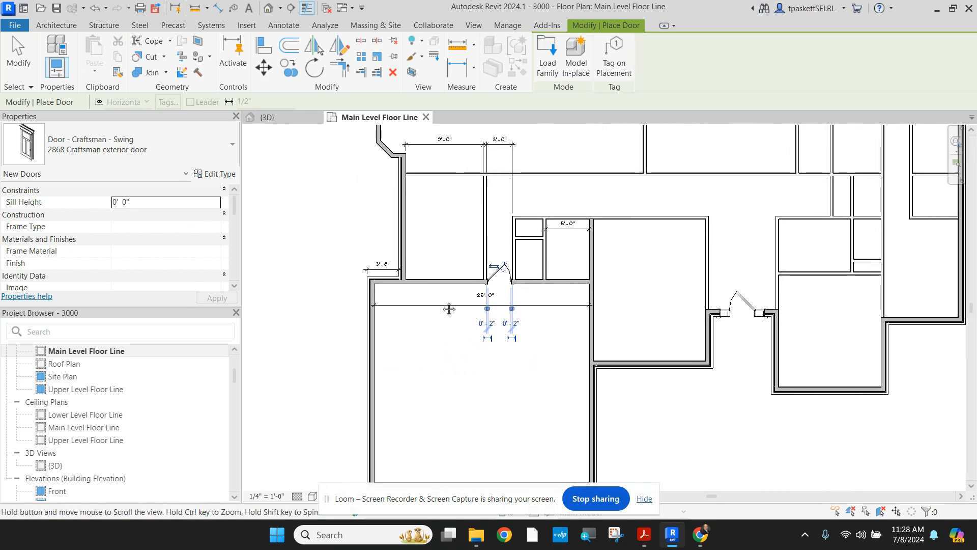
Place another 2868 craftsman door in the garage's outer side wall, 0' 6" from the corner at the house end, swinging into the garage
{"action": "scroll", "coordinate": [391, 318], "scroll_direction": "up", "scroll_amount": 3}
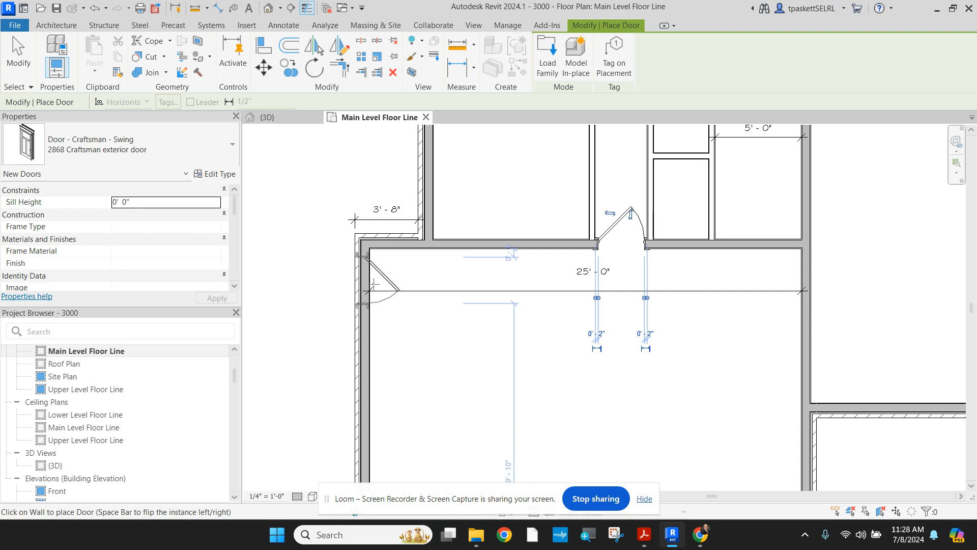
{"action": "scroll", "coordinate": [469, 285], "scroll_direction": "down", "scroll_amount": 5}
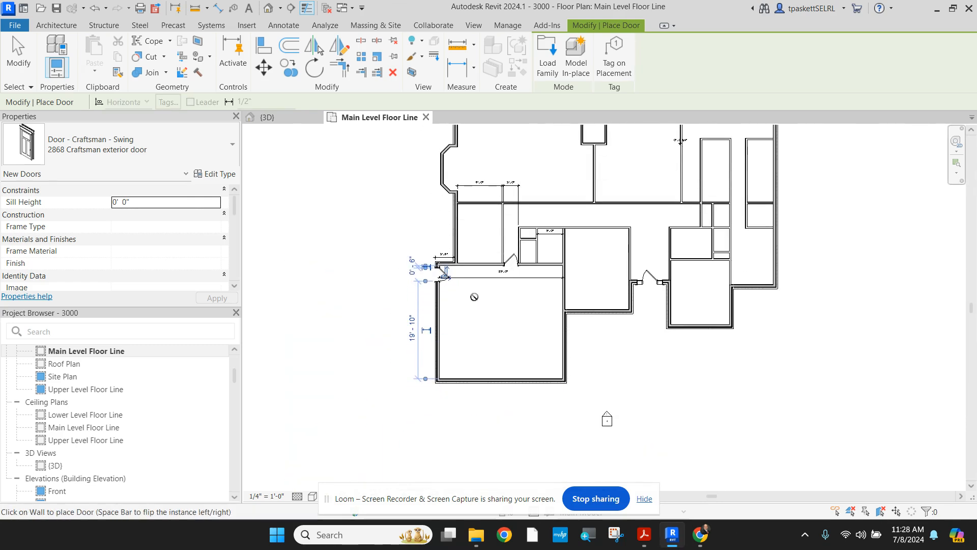
{"action": "scroll", "coordinate": [474, 287], "scroll_direction": "up", "scroll_amount": 2}
{"action": "scroll", "coordinate": [474, 287], "scroll_direction": "up", "scroll_amount": 2}
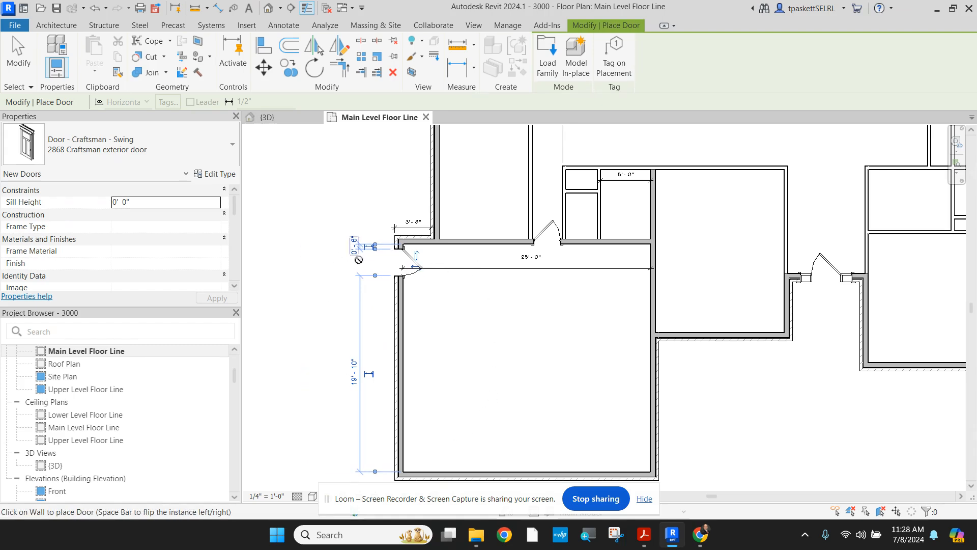
{"action": "scroll", "coordinate": [492, 321], "scroll_direction": "down", "scroll_amount": 2}
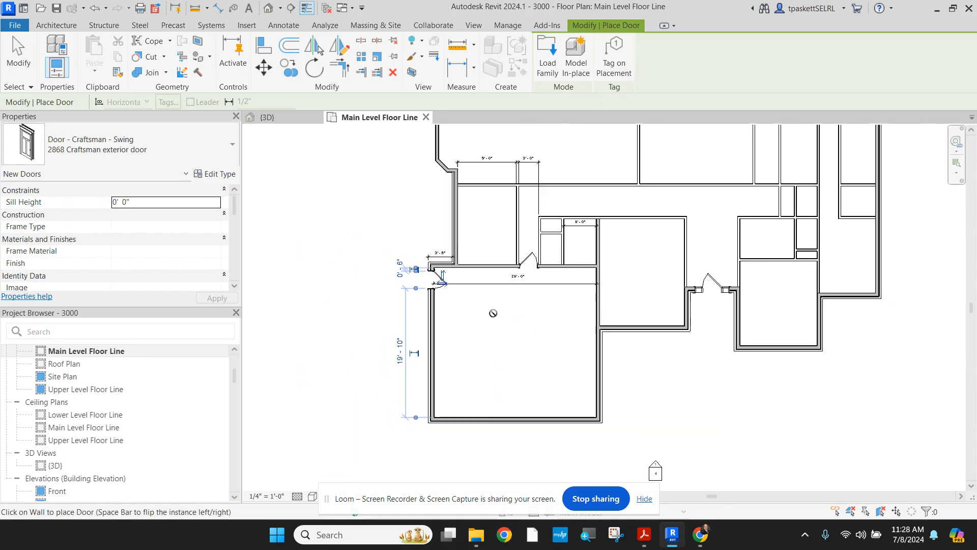
{"action": "middle_click_drag", "start_coordinate": [492, 313], "coordinate": [474, 287]}
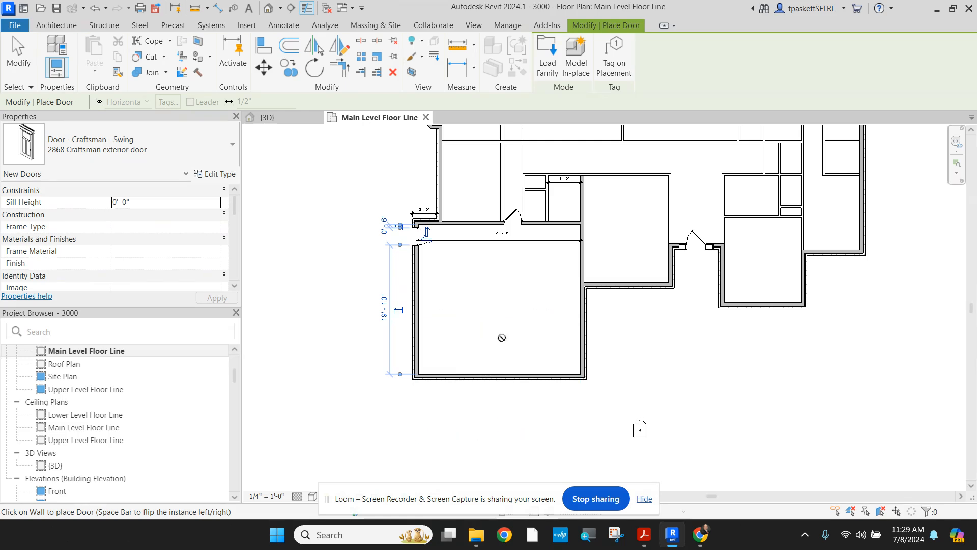
{"action": "middle_click_drag", "start_coordinate": [474, 269], "coordinate": [457, 371]}
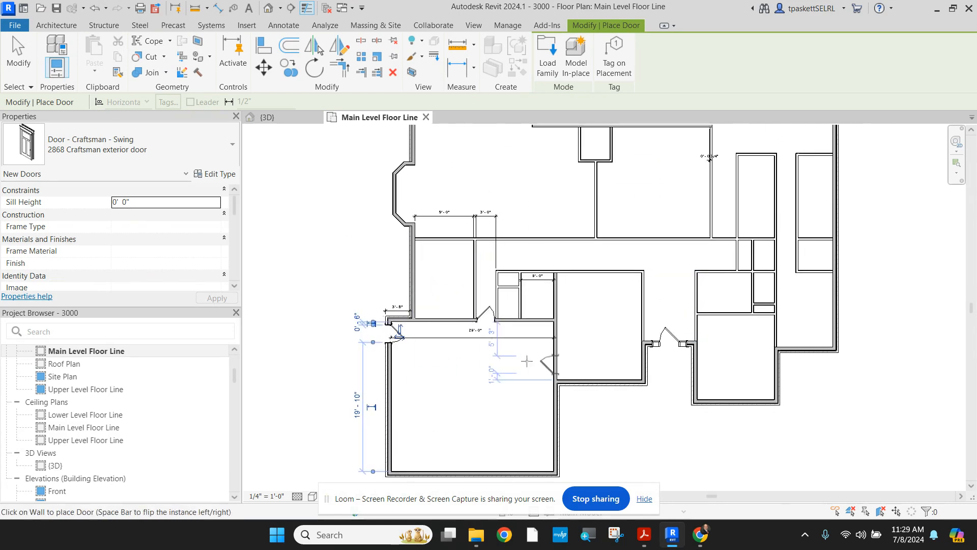
{"action": "scroll", "coordinate": [504, 265], "scroll_direction": "down", "scroll_amount": 3}
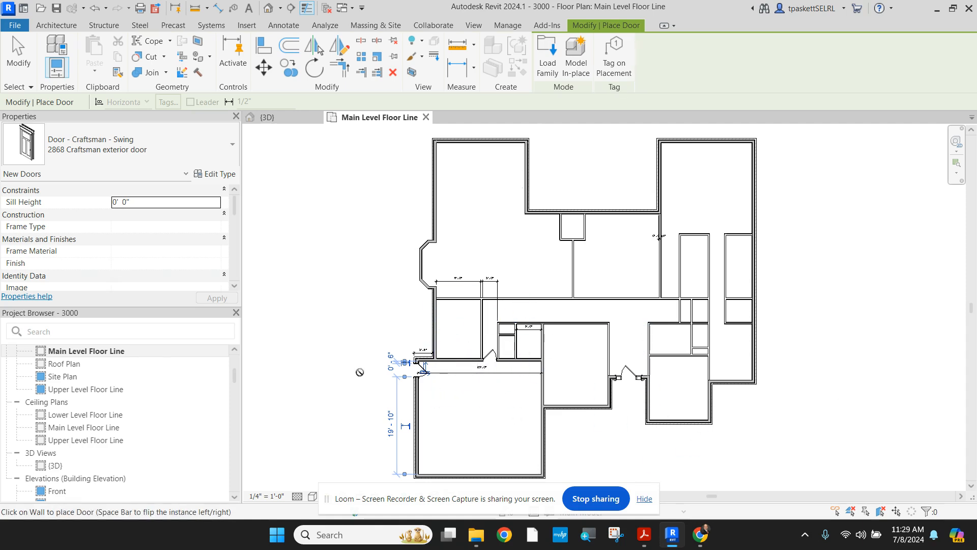
Switch the door being placed to type 5068 of the 1 PANEL EXTERIOR DBL GLASS DOOR family
{"action": "left_click", "coordinate": [198, 155]}
{"action": "scroll", "coordinate": [143, 283], "scroll_direction": "up", "scroll_amount": 5}
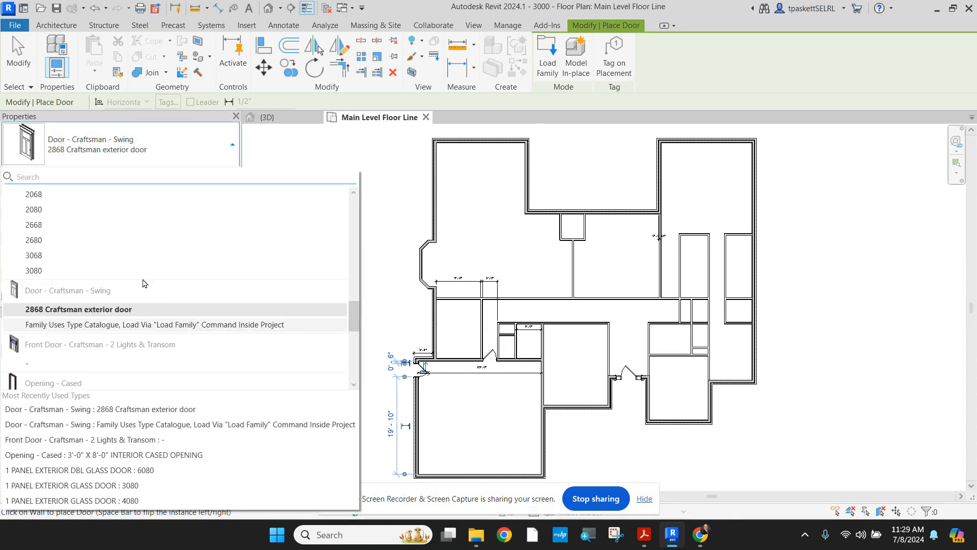
{"action": "scroll", "coordinate": [143, 284], "scroll_direction": "up", "scroll_amount": 2}
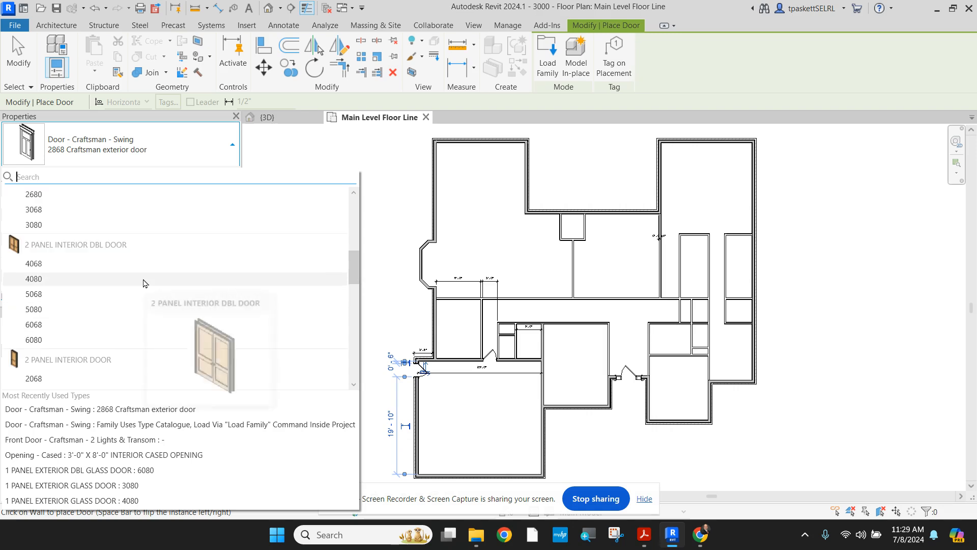
{"action": "scroll", "coordinate": [143, 284], "scroll_direction": "up", "scroll_amount": 2}
{"action": "scroll", "coordinate": [143, 284], "scroll_direction": "up", "scroll_amount": 4}
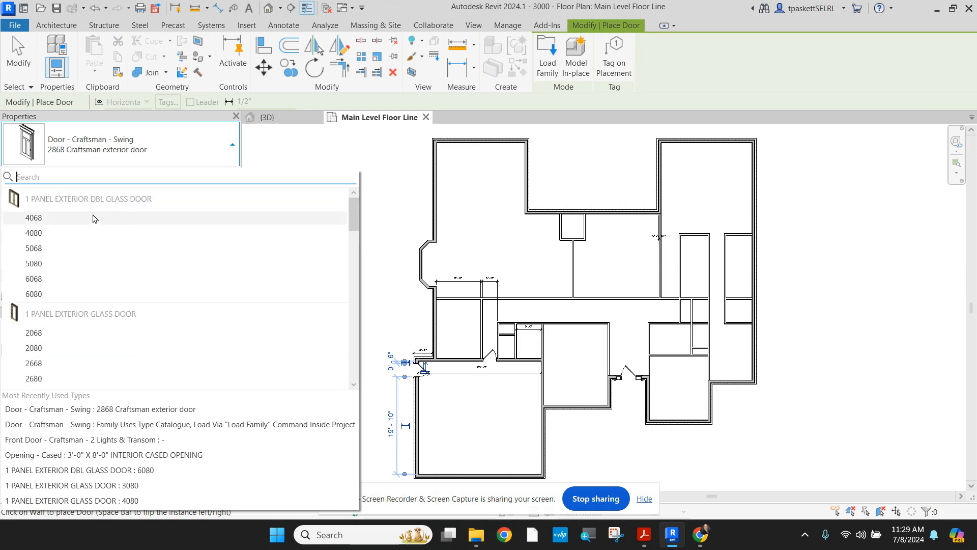
{"action": "mouse_move", "coordinate": [101, 209]}
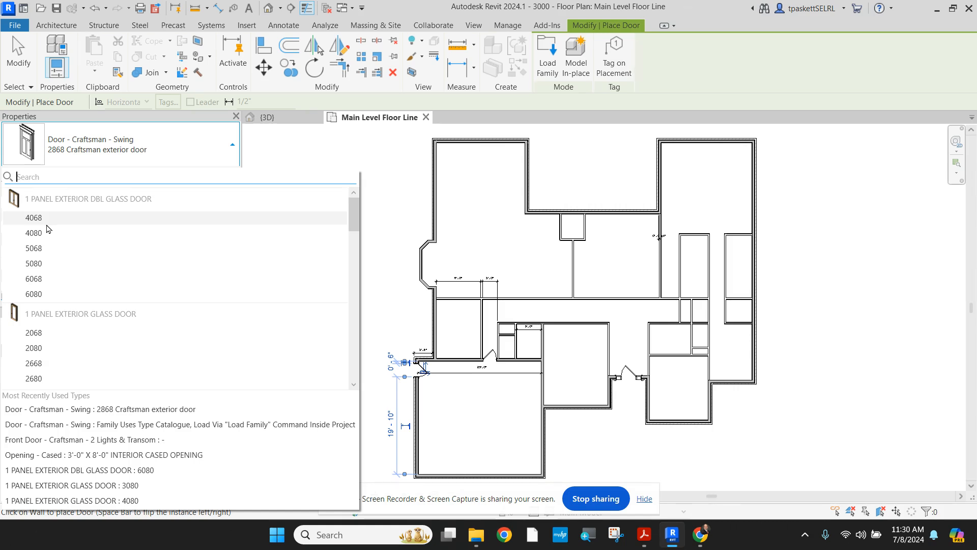
{"action": "left_click", "coordinate": [34, 248]}
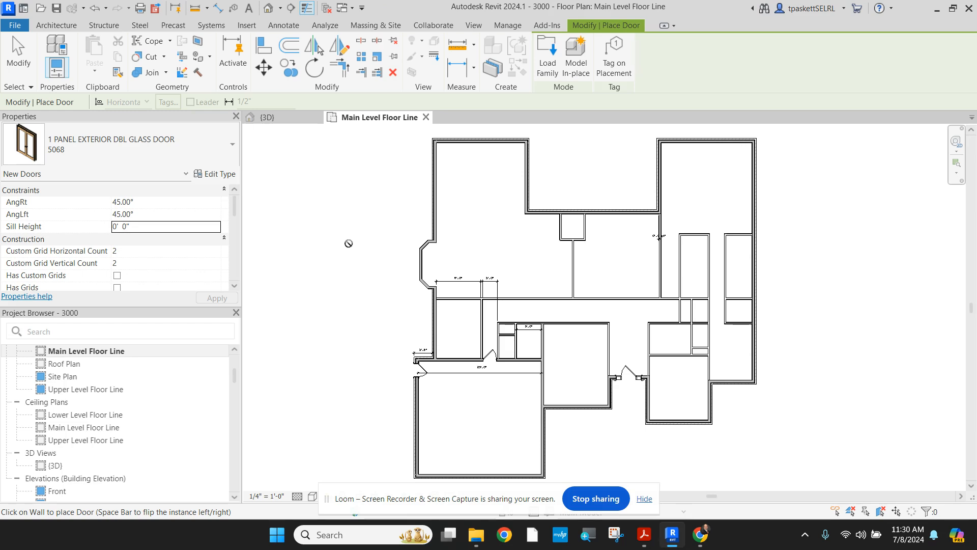
Place three 5068 double glass doors around the rear recess: two in its back wall and one centred in the right wing's side wall
{"action": "scroll", "coordinate": [543, 220], "scroll_direction": "up", "scroll_amount": 2}
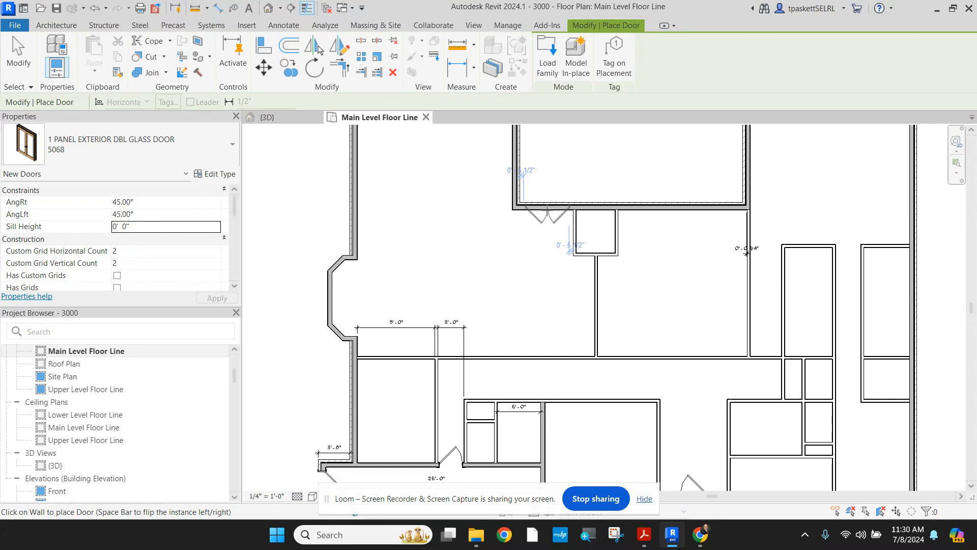
{"action": "left_click", "coordinate": [548, 210]}
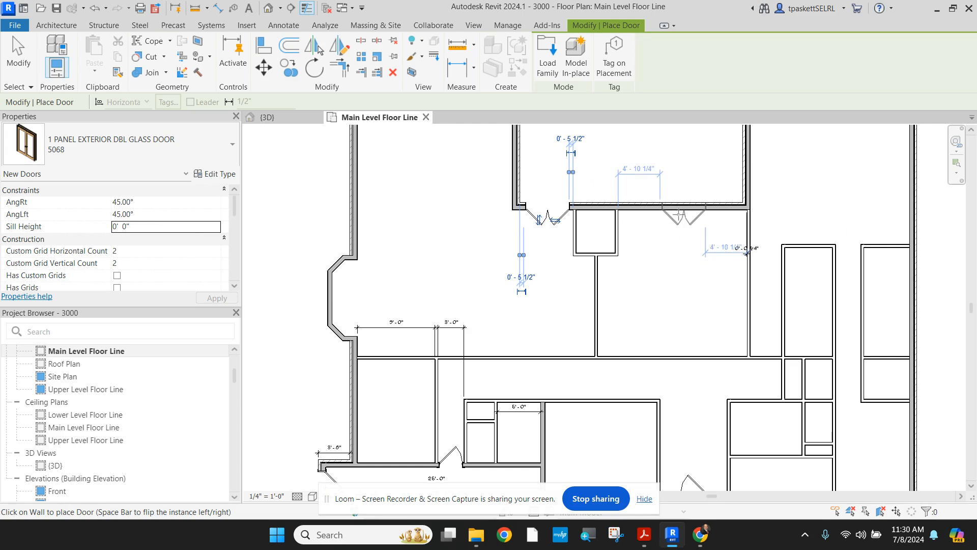
{"action": "left_click", "coordinate": [680, 215]}
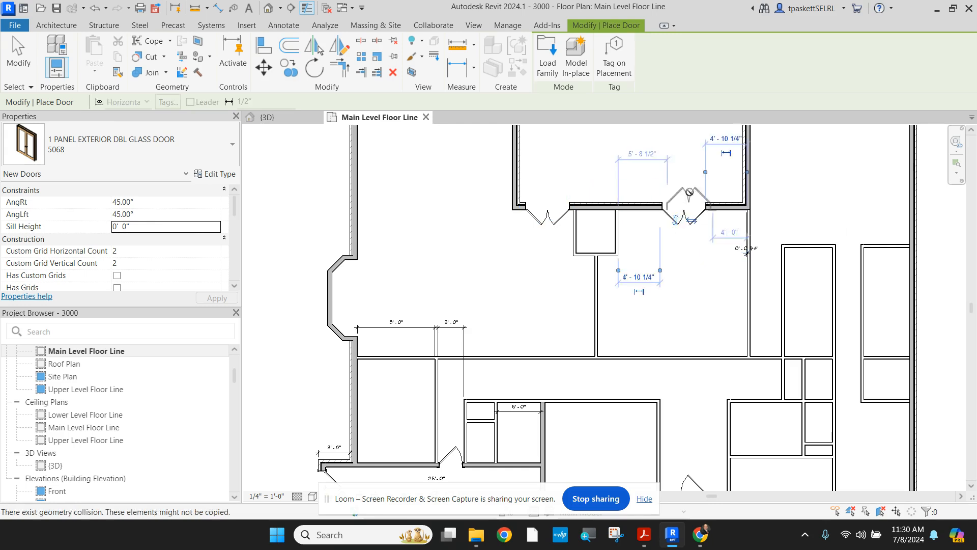
{"action": "scroll", "coordinate": [695, 234], "scroll_direction": "down", "scroll_amount": 3}
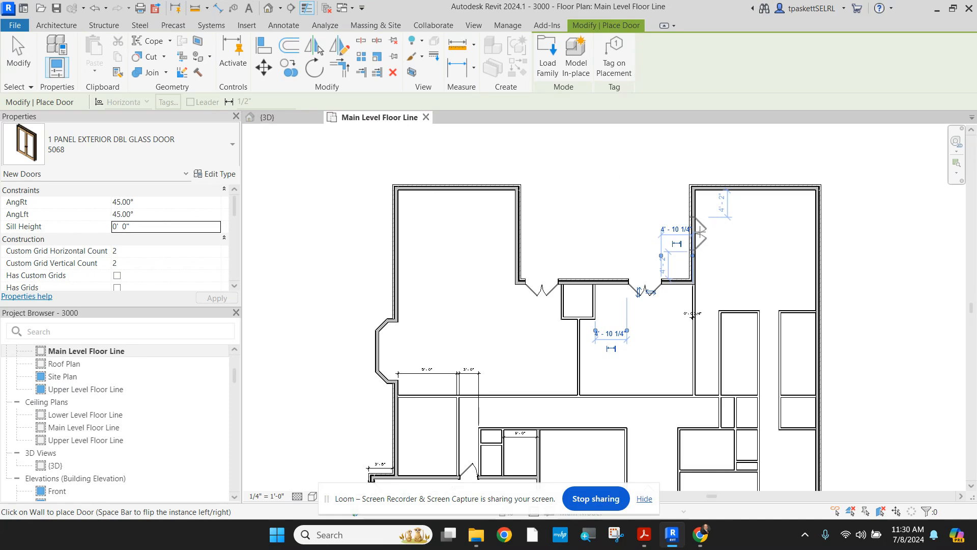
{"action": "left_click", "coordinate": [700, 232]}
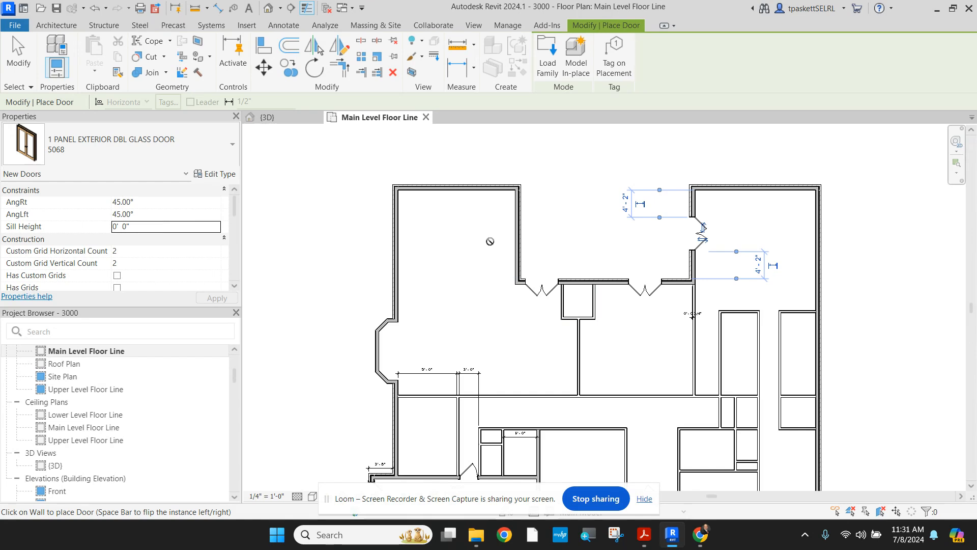
Look through the loaded door types, examining the 2 PANEL INTERIOR DOOR family's preview, without changing the current type
{"action": "left_click", "coordinate": [186, 163]}
{"action": "scroll", "coordinate": [147, 262], "scroll_direction": "down", "scroll_amount": 5}
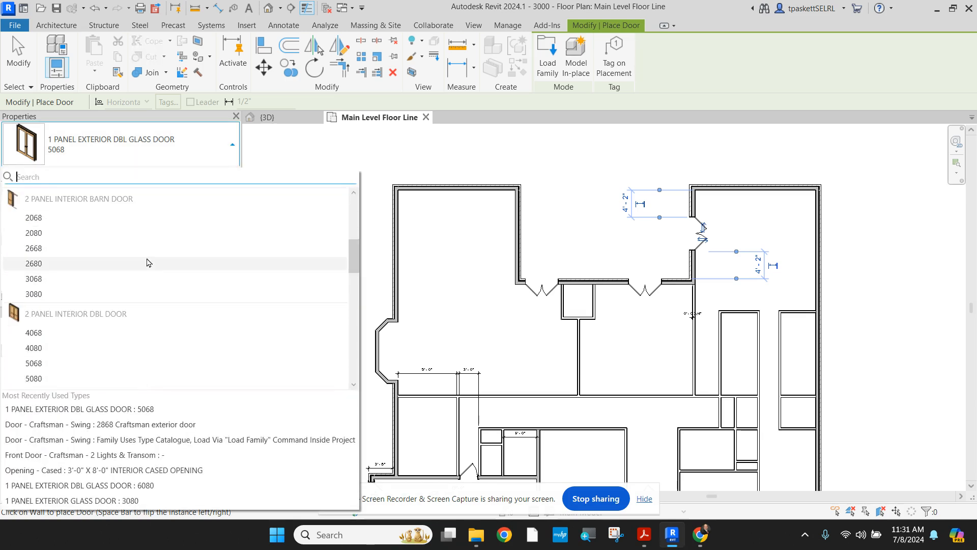
{"action": "scroll", "coordinate": [147, 263], "scroll_direction": "down", "scroll_amount": 4}
{"action": "scroll", "coordinate": [102, 259], "scroll_direction": "up", "scroll_amount": 2}
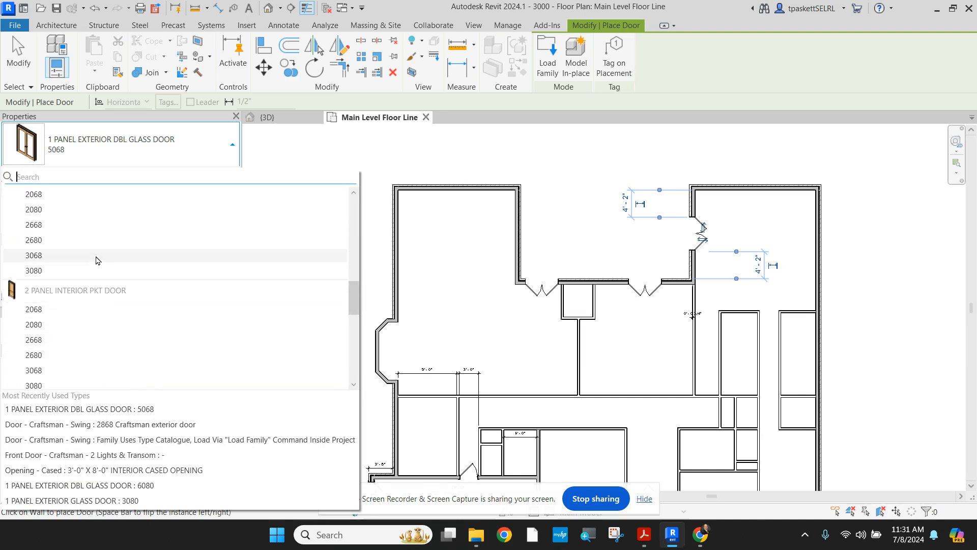
{"action": "scroll", "coordinate": [94, 258], "scroll_direction": "up", "scroll_amount": 4}
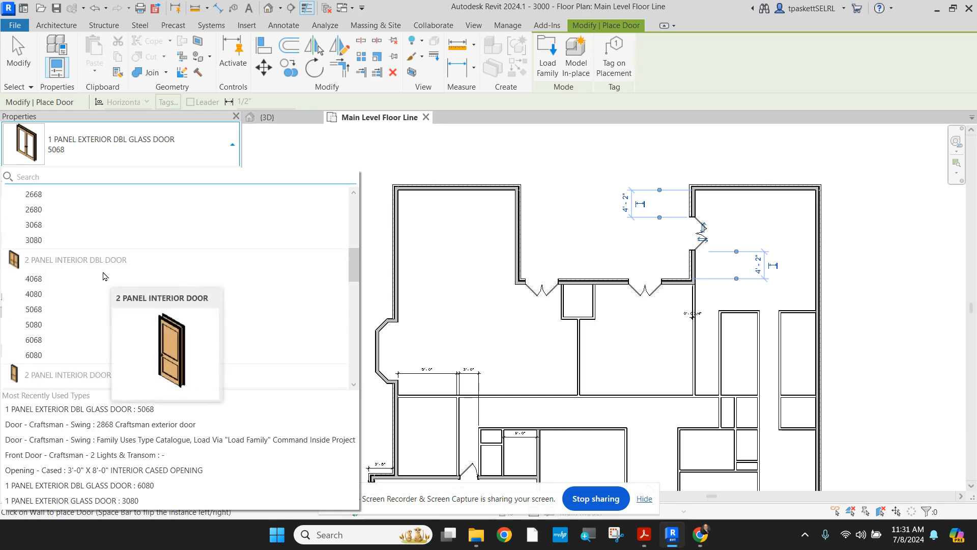
{"action": "scroll", "coordinate": [105, 277], "scroll_direction": "up", "scroll_amount": 3}
{"action": "scroll", "coordinate": [104, 276], "scroll_direction": "up", "scroll_amount": 4}
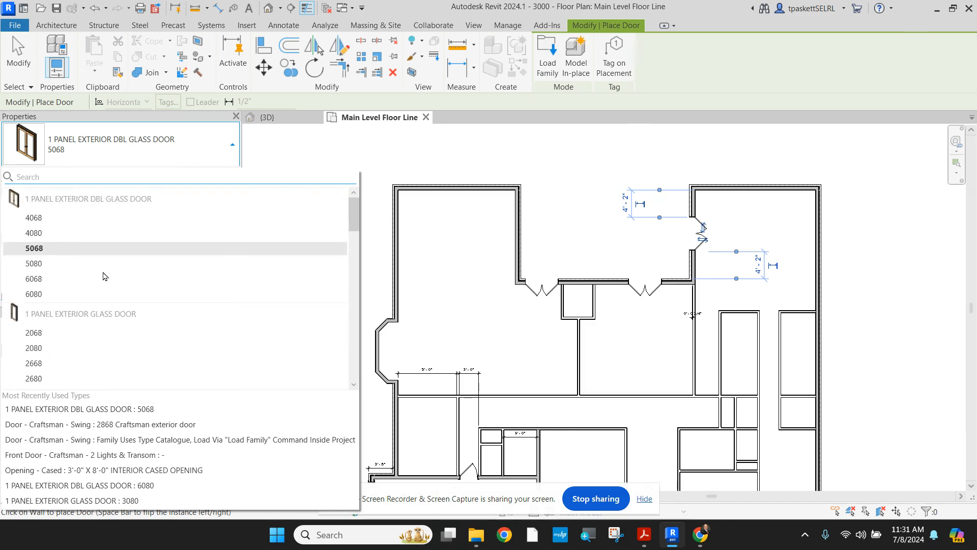
{"action": "scroll", "coordinate": [99, 280], "scroll_direction": "down", "scroll_amount": 7}
{"action": "scroll", "coordinate": [92, 286], "scroll_direction": "down", "scroll_amount": 4}
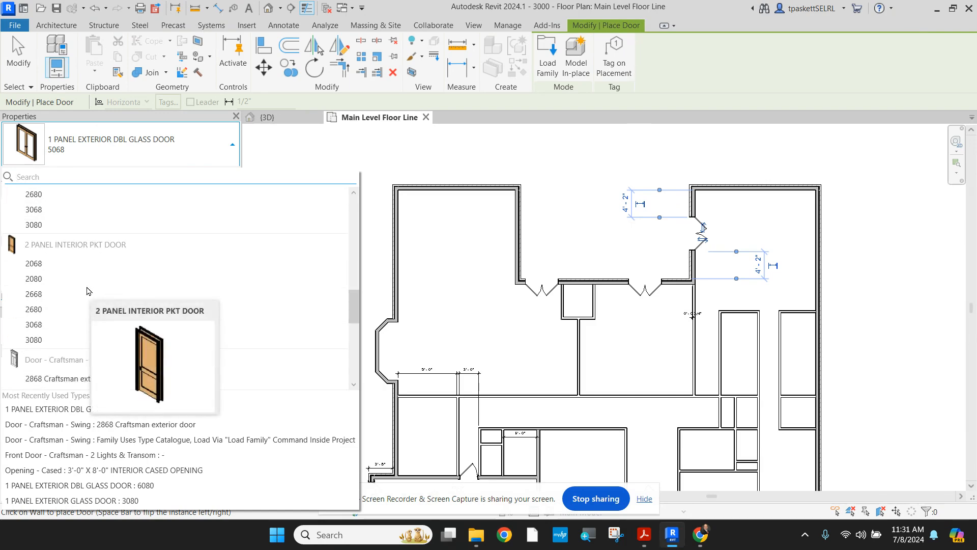
{"action": "scroll", "coordinate": [89, 292], "scroll_direction": "down", "scroll_amount": 3}
{"action": "scroll", "coordinate": [84, 298], "scroll_direction": "up", "scroll_amount": 4}
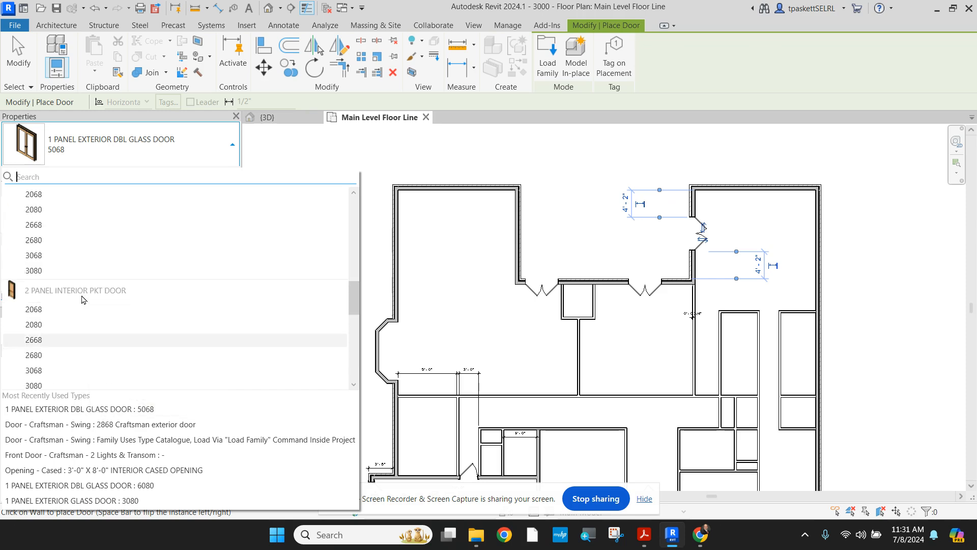
{"action": "scroll", "coordinate": [84, 299], "scroll_direction": "up", "scroll_amount": 1}
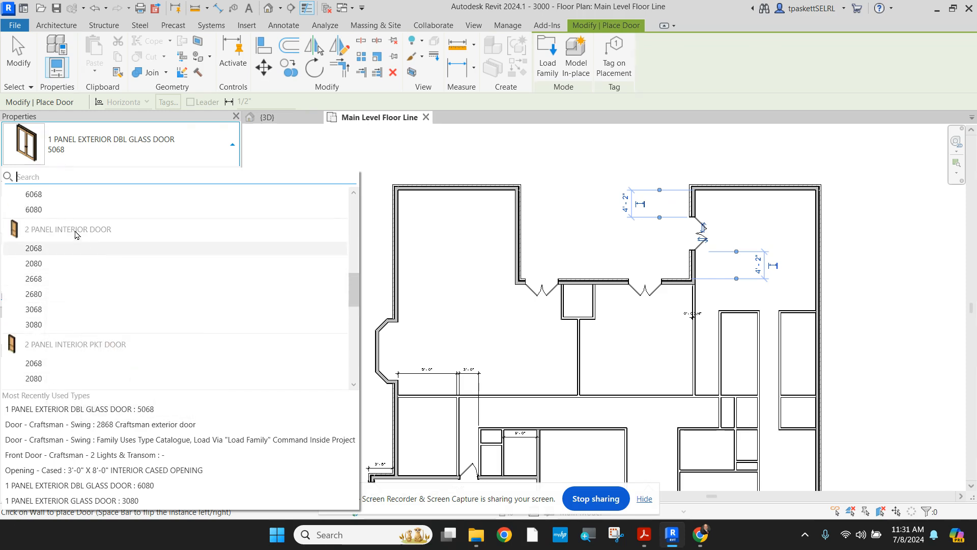
{"action": "mouse_move", "coordinate": [75, 233]}
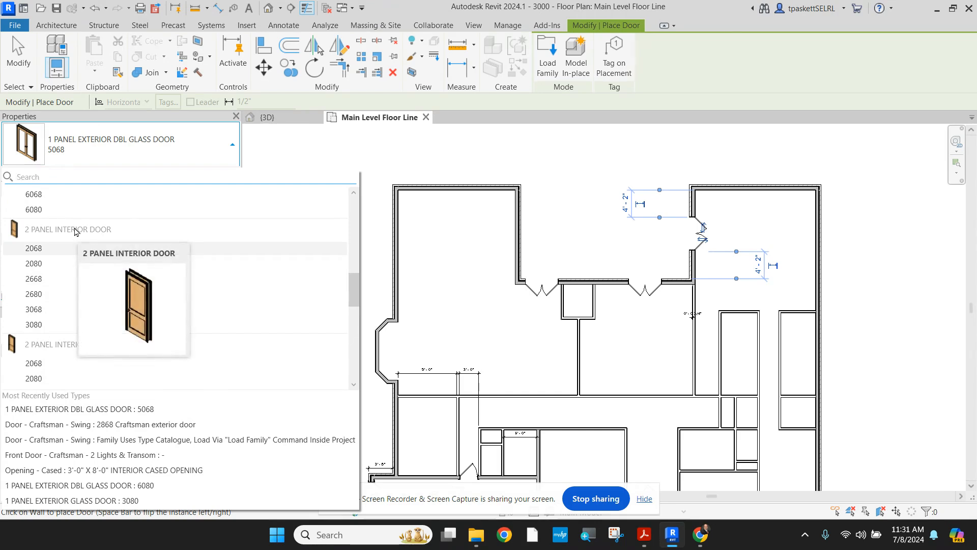
{"action": "left_click", "coordinate": [258, 152]}
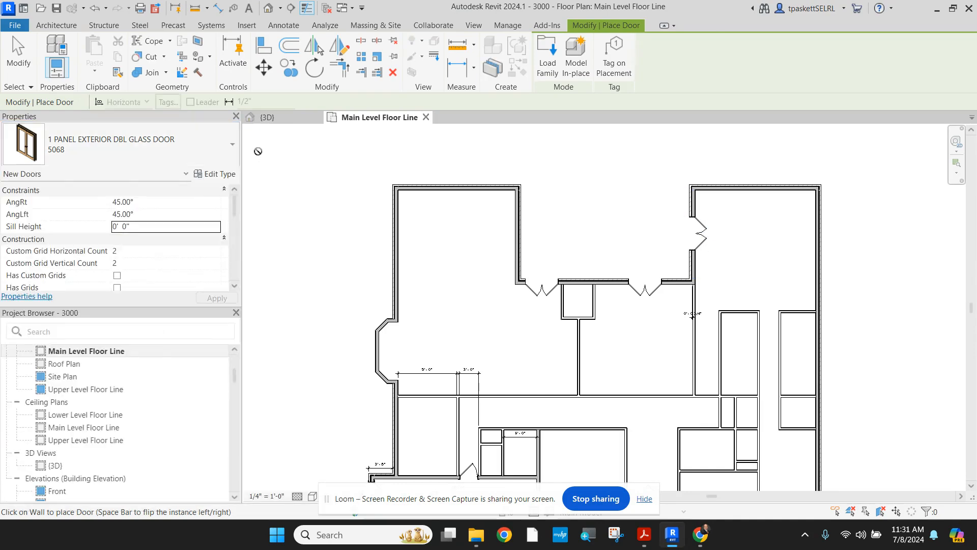
Start loading a door family from the current door's type properties and browse the Doors > Residential folder of the US library
{"action": "left_click", "coordinate": [214, 174]}
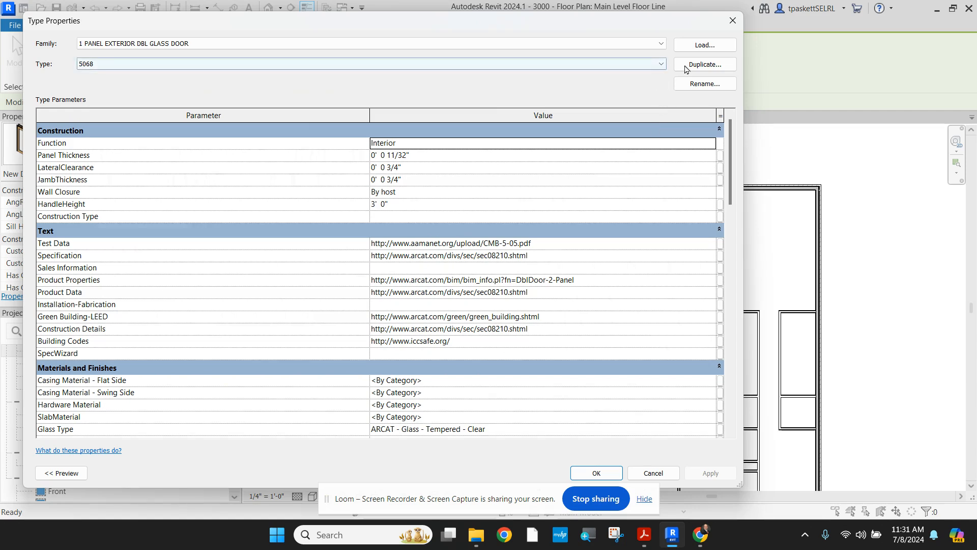
{"action": "left_click", "coordinate": [705, 46]}
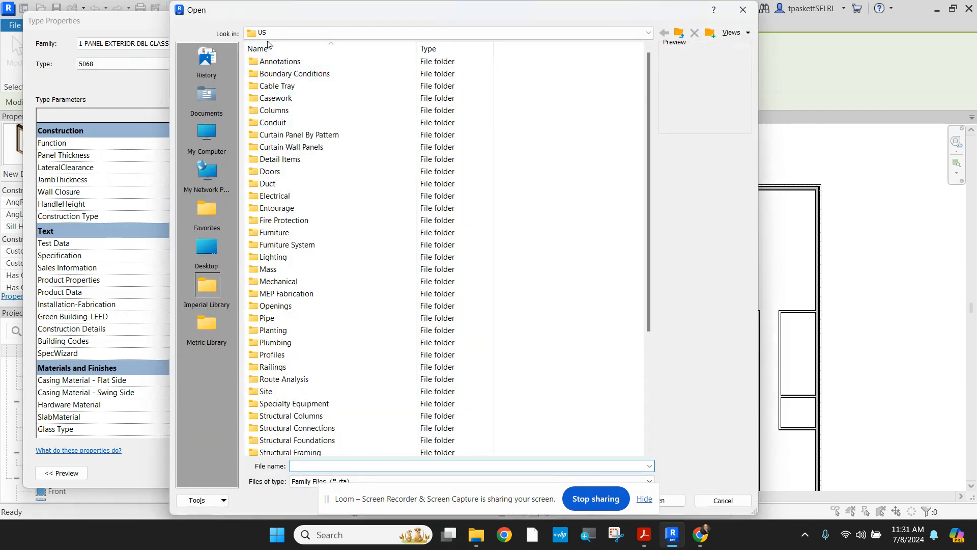
{"action": "double_click", "coordinate": [257, 172]}
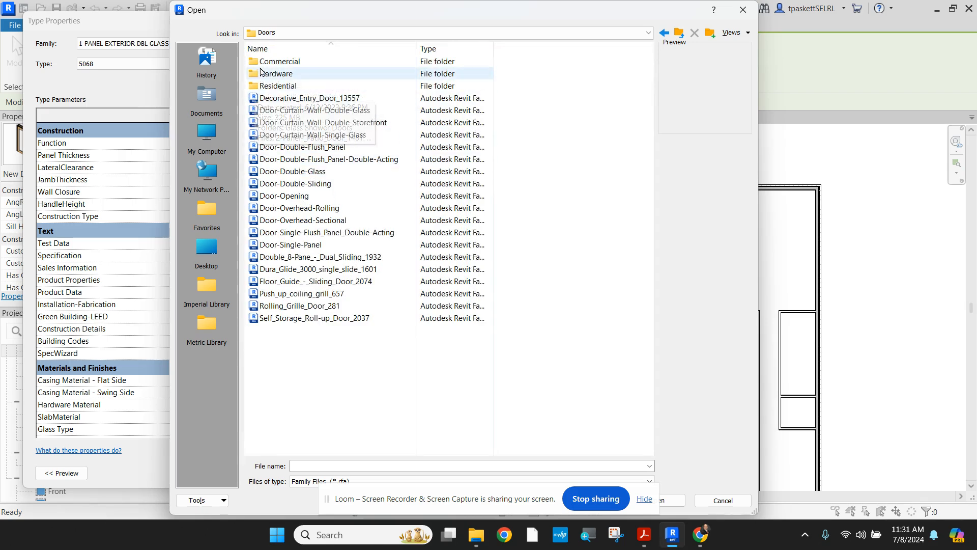
{"action": "double_click", "coordinate": [278, 86]}
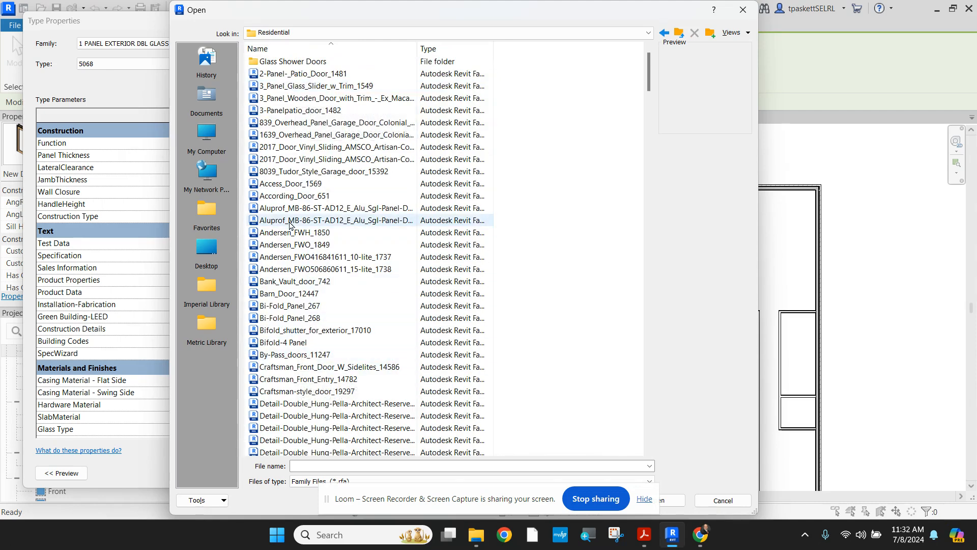
{"action": "scroll", "coordinate": [295, 102], "scroll_direction": "down", "scroll_amount": 2}
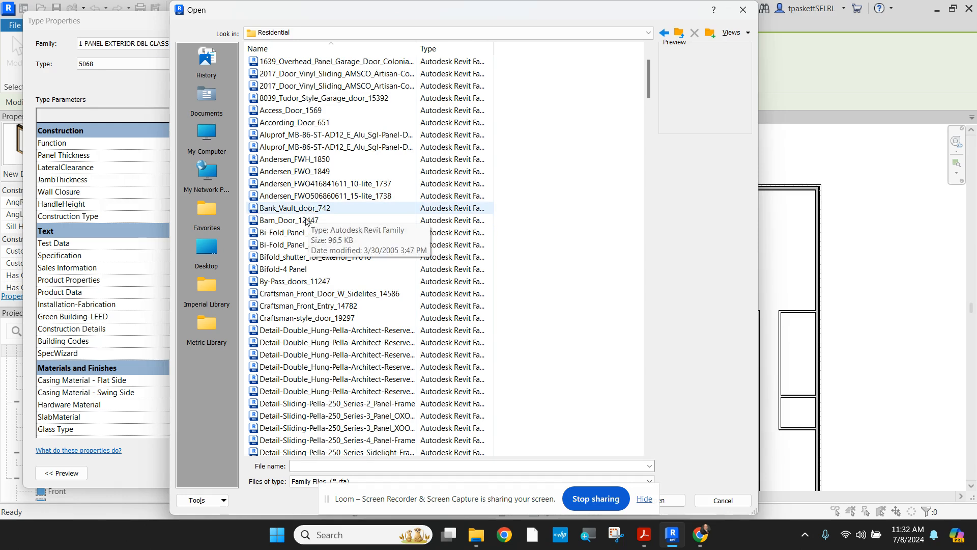
{"action": "scroll", "coordinate": [307, 221], "scroll_direction": "down", "scroll_amount": 1}
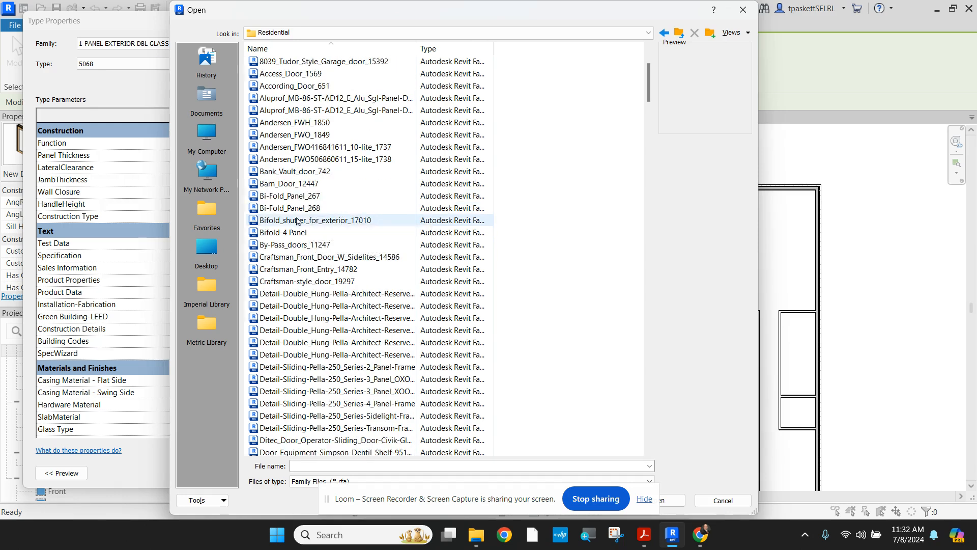
{"action": "left_click", "coordinate": [285, 149]}
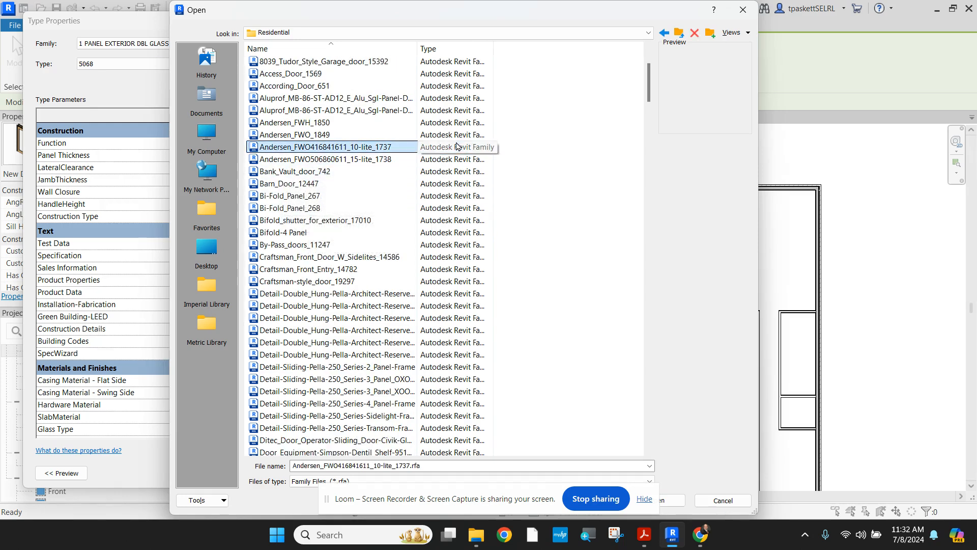
{"action": "left_click", "coordinate": [680, 33]}
{"action": "left_click", "coordinate": [679, 33]}
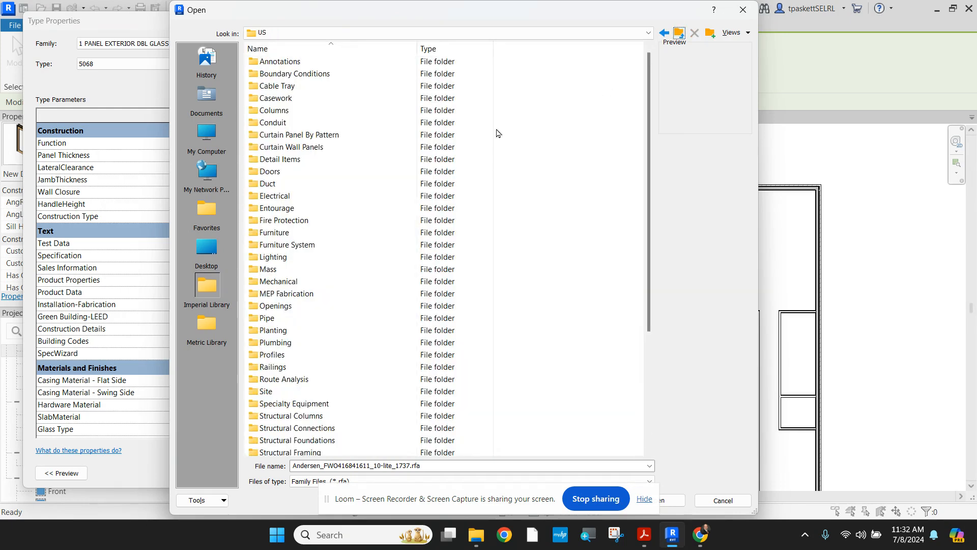
{"action": "left_click", "coordinate": [274, 159]}
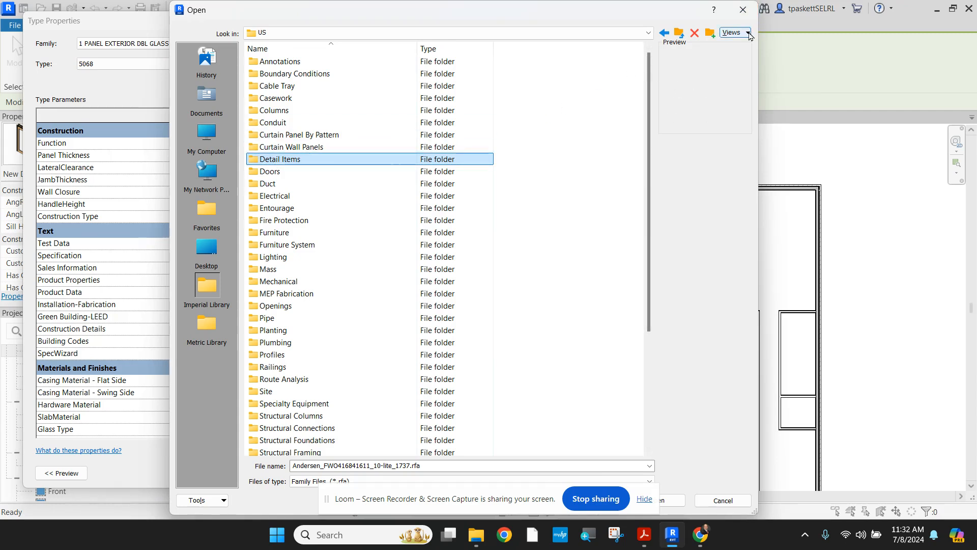
{"action": "left_click", "coordinate": [749, 33]}
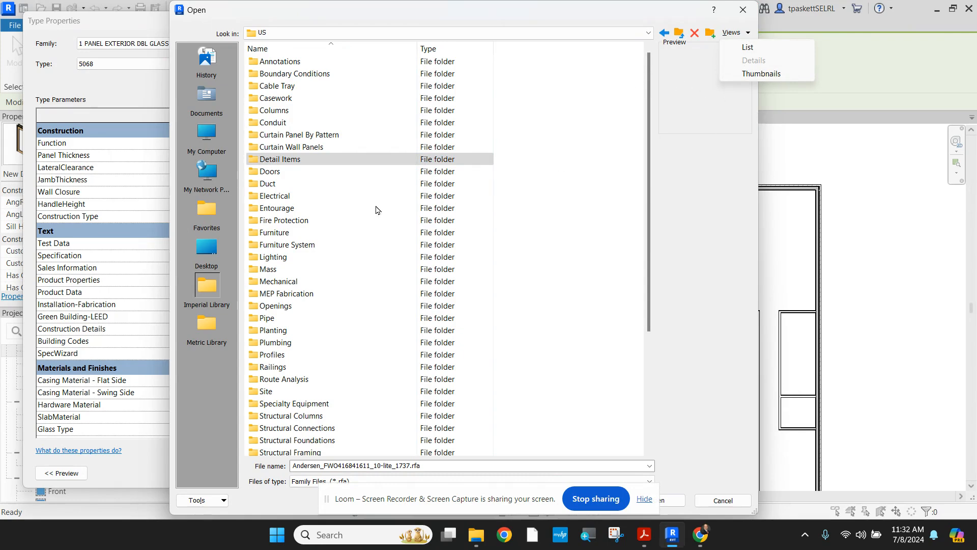
{"action": "double_click", "coordinate": [268, 171]}
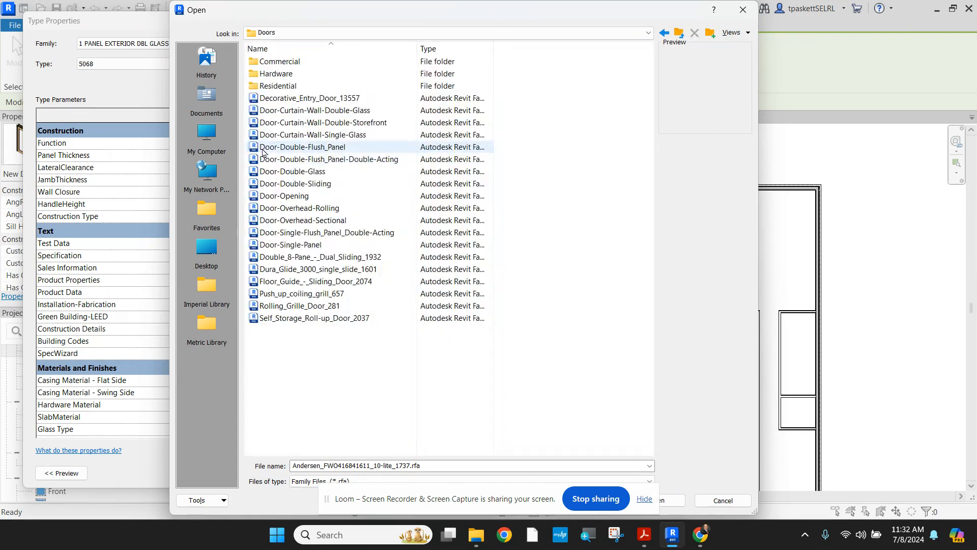
{"action": "left_click", "coordinate": [272, 100]}
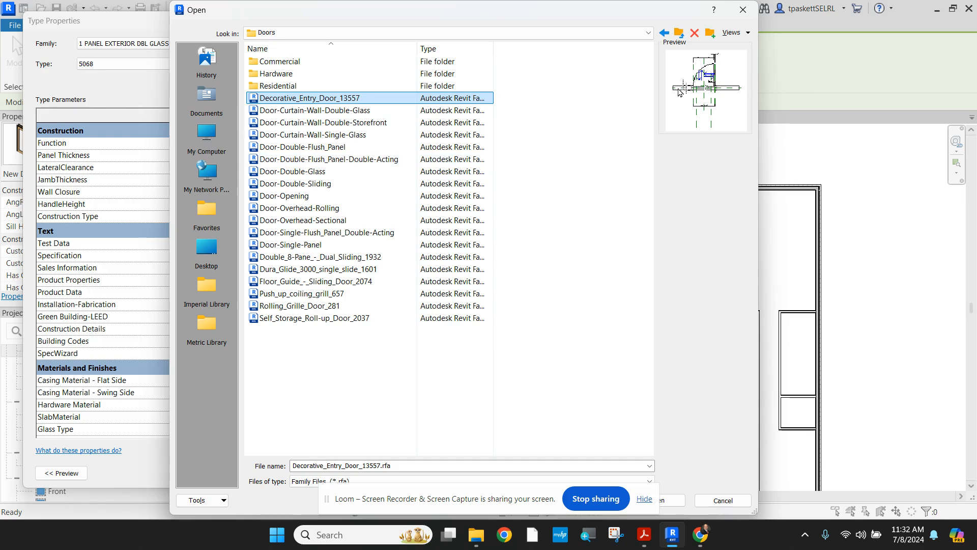
{"action": "double_click", "coordinate": [278, 86]}
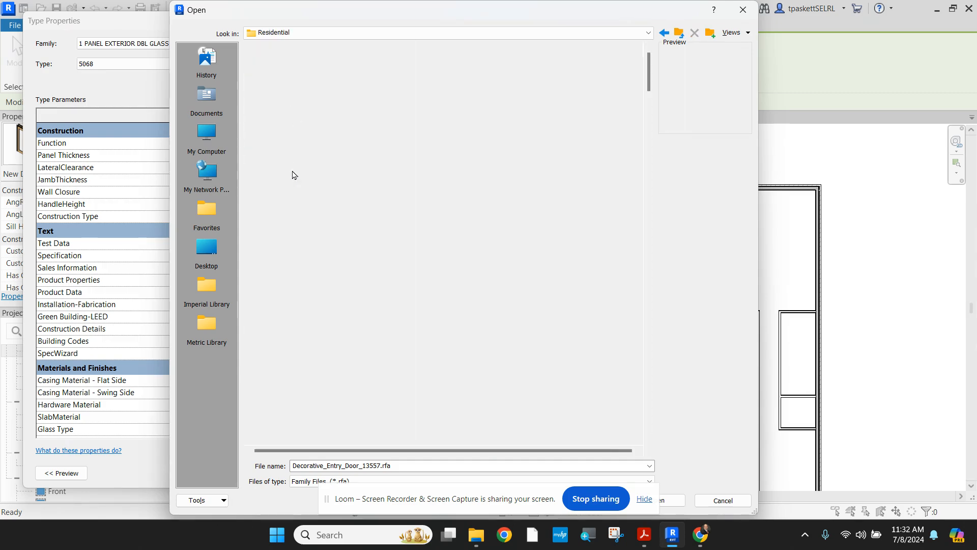
Preview the Aluprof single-panel, Bi-Fold_Panel_268, Craftsman-style_door_19297 and Craftsman_Front_Entry_14782 families in the Residential folder
{"action": "left_click", "coordinate": [288, 207]}
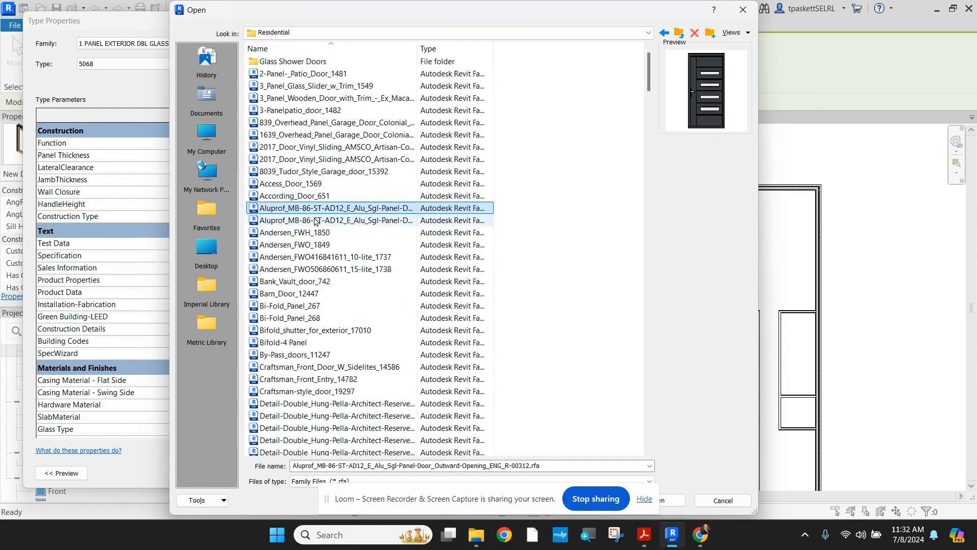
{"action": "left_click", "coordinate": [282, 294]}
{"action": "left_click", "coordinate": [284, 318]}
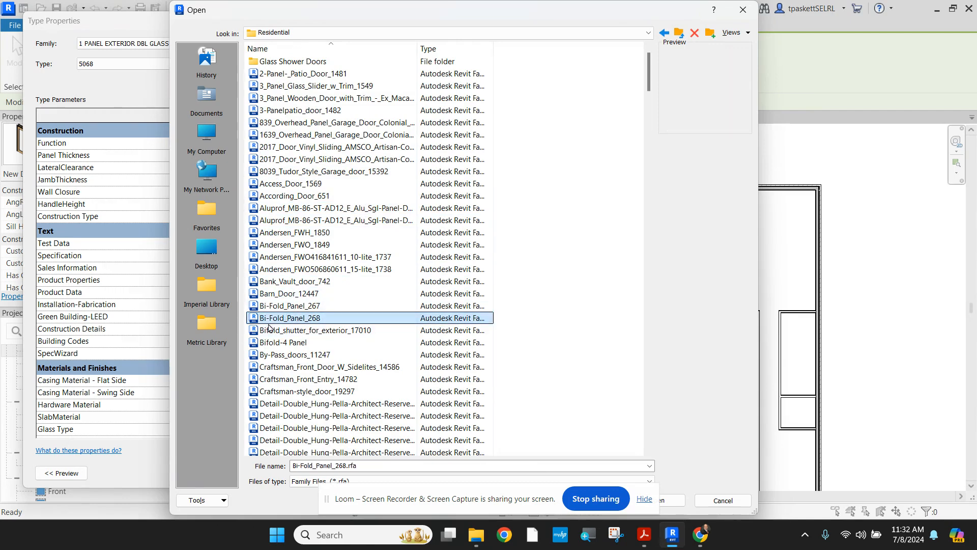
{"action": "left_click", "coordinate": [279, 404]}
{"action": "left_click", "coordinate": [279, 393]}
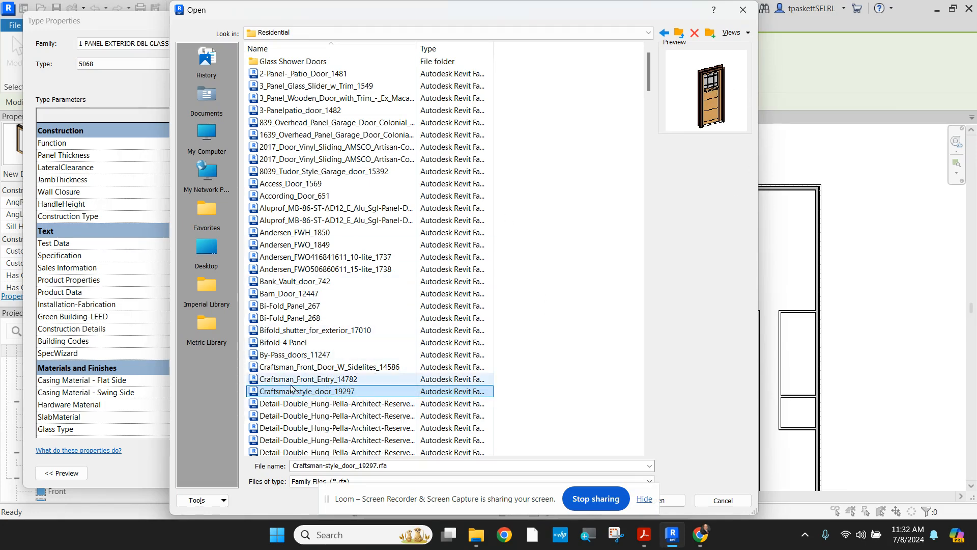
{"action": "left_click", "coordinate": [297, 368]}
{"action": "left_click", "coordinate": [296, 379]}
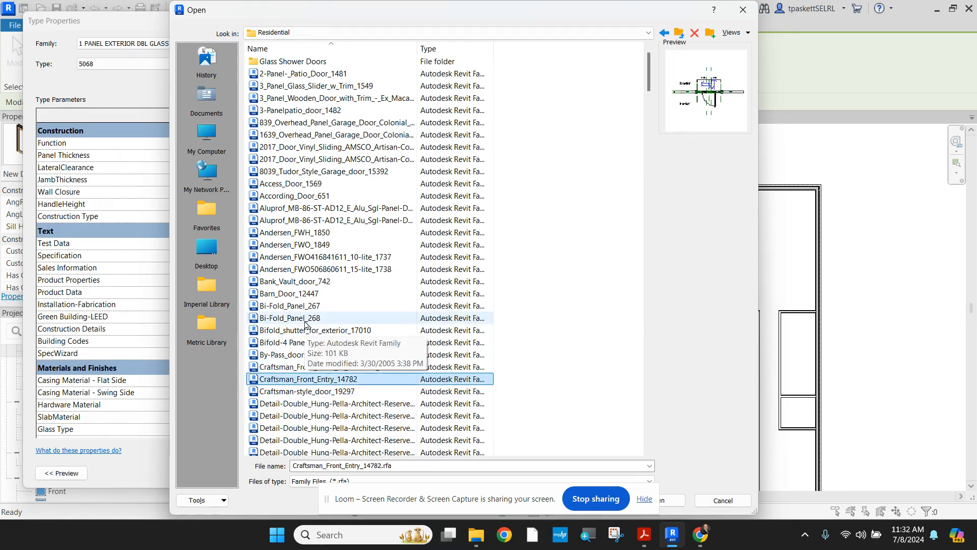
Preview the Door-Interior-Karona families, including K3080-8_Panel, further down the Residential folder
{"action": "scroll", "coordinate": [305, 323], "scroll_direction": "down", "scroll_amount": 2}
{"action": "scroll", "coordinate": [315, 336], "scroll_direction": "down", "scroll_amount": 13}
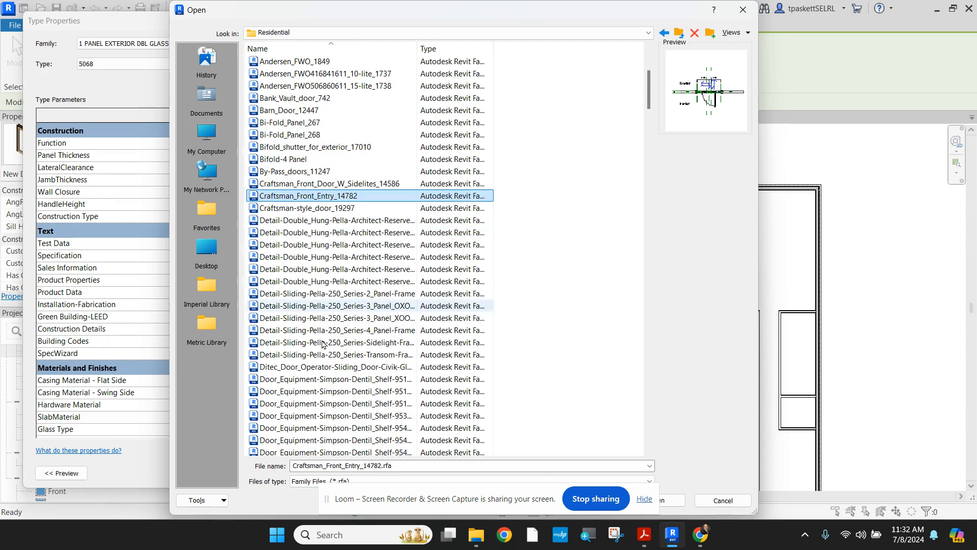
{"action": "scroll", "coordinate": [308, 374], "scroll_direction": "down", "scroll_amount": 5}
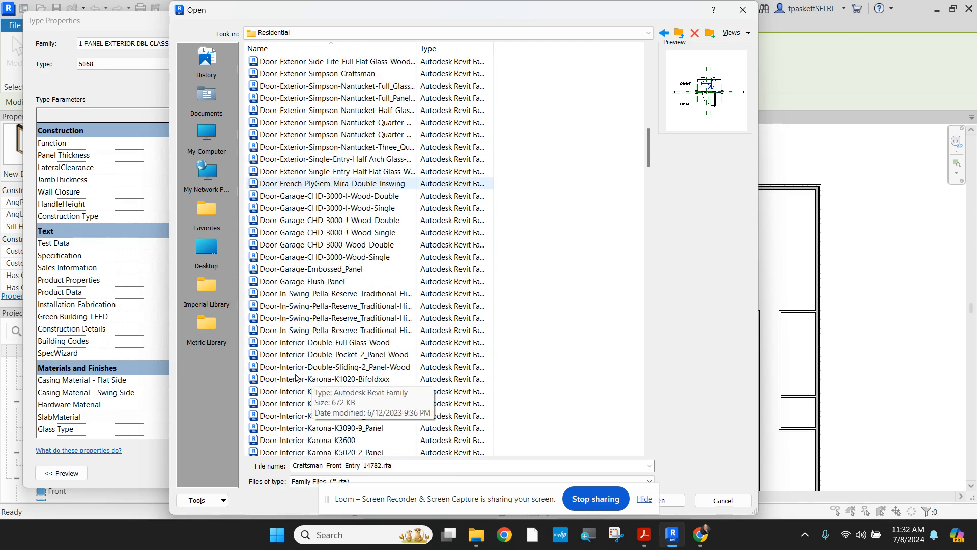
{"action": "left_click", "coordinate": [297, 379]}
{"action": "left_click", "coordinate": [303, 403]}
{"action": "left_click", "coordinate": [307, 416]}
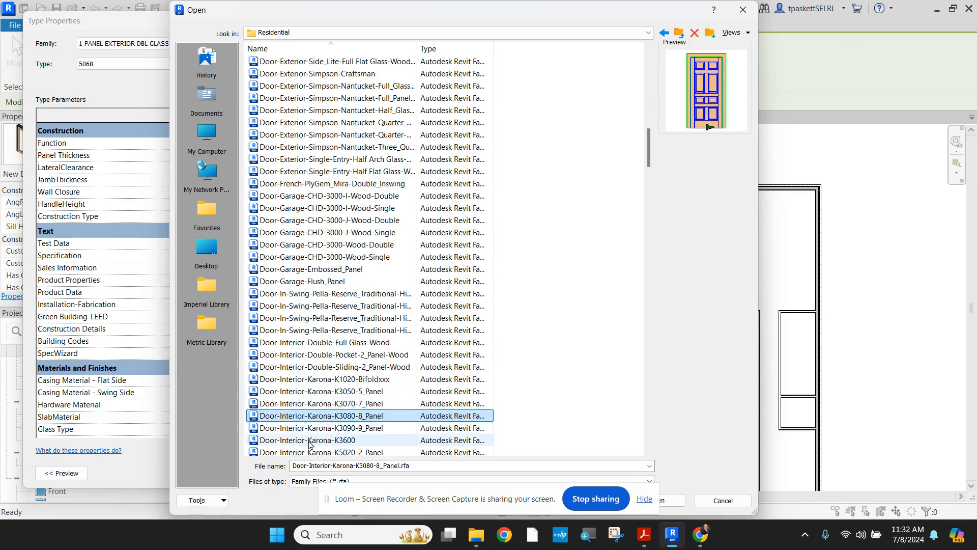
{"action": "left_click", "coordinate": [309, 441]}
Preview the Door-Interior-Single wood families, including 3_Panel_Vert, 5_Panel_Vert and Pocket-2_Panel
{"action": "scroll", "coordinate": [311, 427], "scroll_direction": "down", "scroll_amount": 5}
{"action": "left_click", "coordinate": [314, 403]}
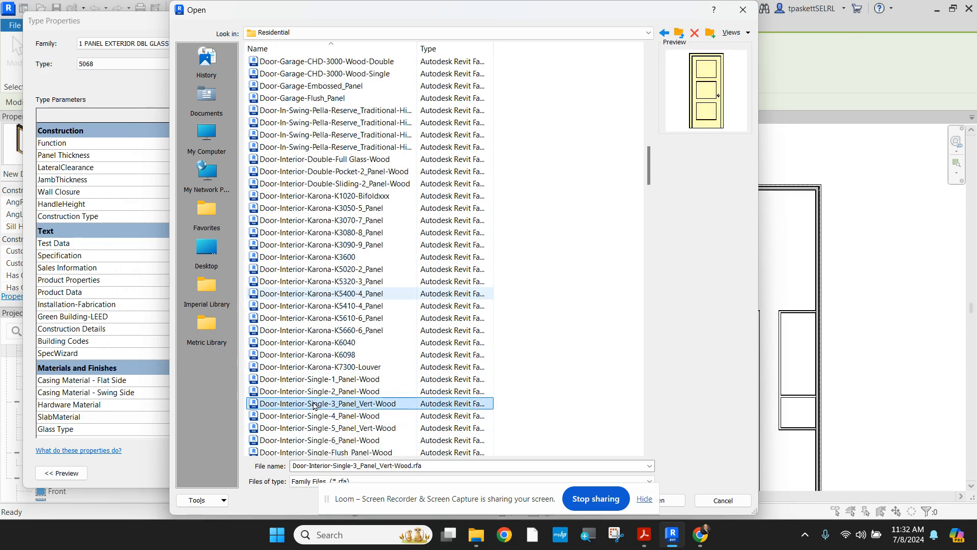
{"action": "left_click", "coordinate": [314, 416]}
{"action": "left_click", "coordinate": [315, 429]}
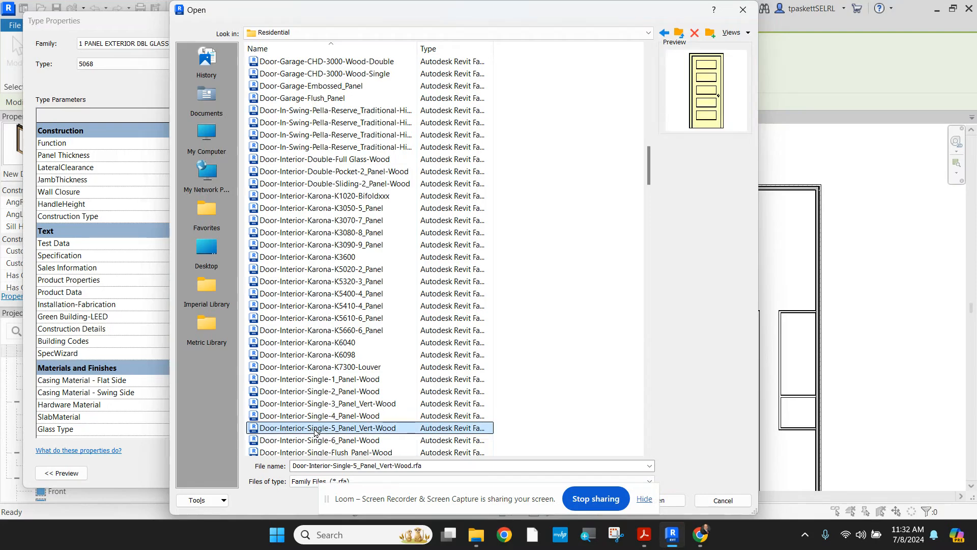
{"action": "left_click", "coordinate": [316, 452]}
{"action": "left_click", "coordinate": [314, 417]}
{"action": "scroll", "coordinate": [314, 419], "scroll_direction": "down", "scroll_amount": 4}
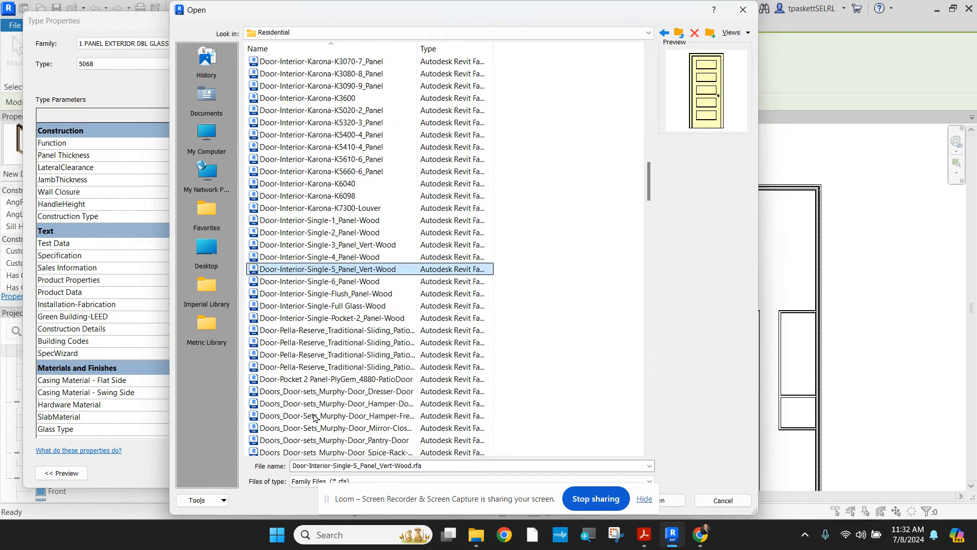
{"action": "left_click", "coordinate": [318, 355]}
{"action": "left_click", "coordinate": [318, 318]}
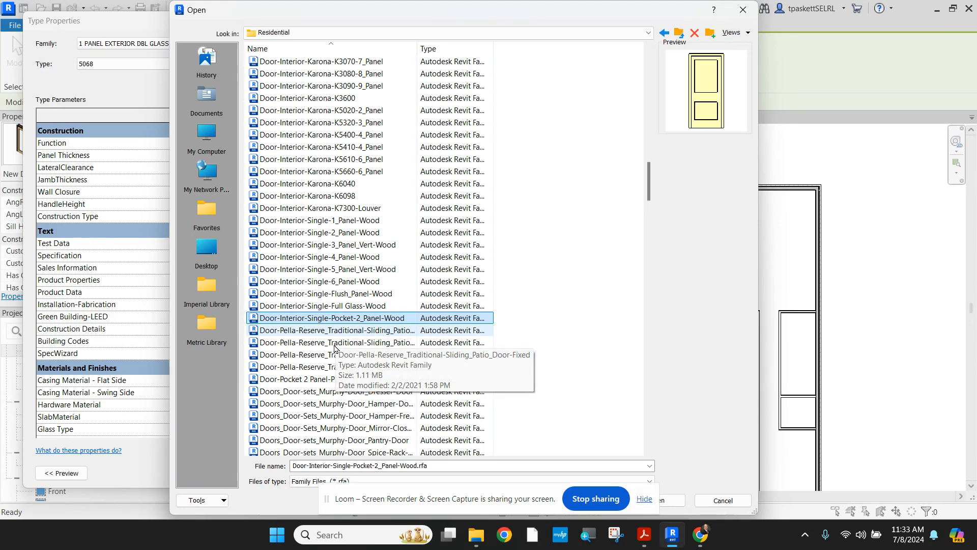
Preview the Door-Sliding-Pella-250_Series-Sidelight and Doors-Supa_Doors-600 families among the residential doors
{"action": "scroll", "coordinate": [334, 349], "scroll_direction": "down", "scroll_amount": 11}
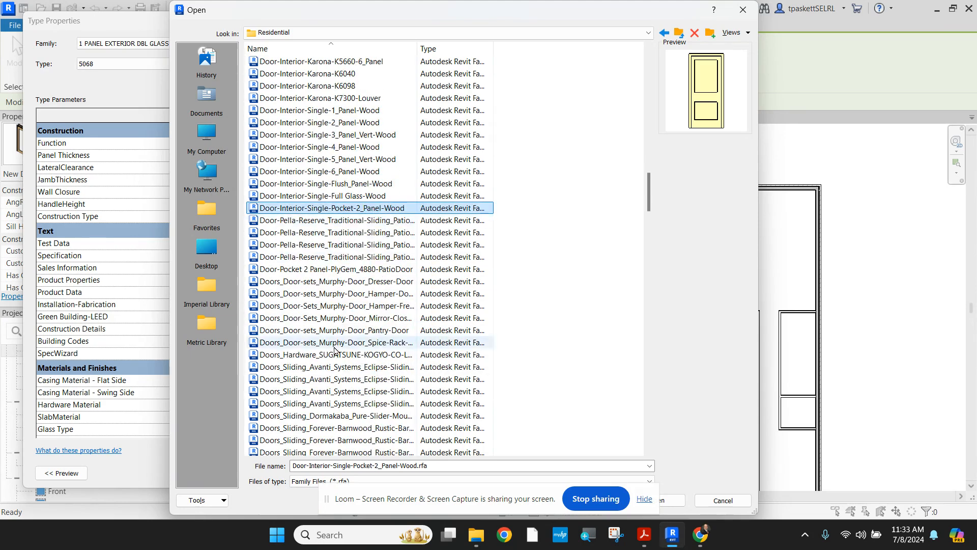
{"action": "scroll", "coordinate": [333, 354], "scroll_direction": "down", "scroll_amount": 5}
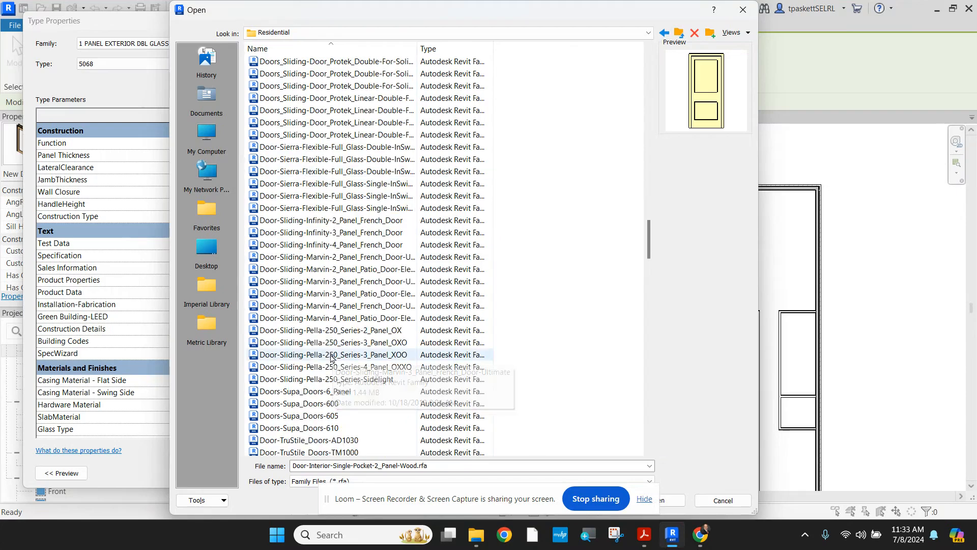
{"action": "left_click", "coordinate": [311, 369]}
{"action": "left_click", "coordinate": [312, 380]}
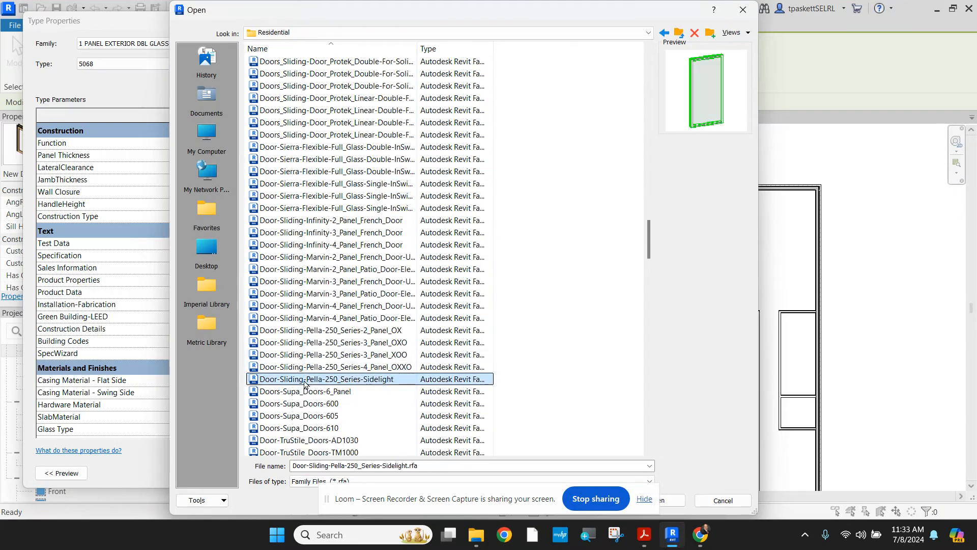
{"action": "left_click", "coordinate": [321, 355]}
{"action": "left_click", "coordinate": [318, 440]}
{"action": "left_click", "coordinate": [304, 403]}
Check the previews of the double door families, including Double_Door_Panel_264
{"action": "scroll", "coordinate": [301, 412], "scroll_direction": "down", "scroll_amount": 13}
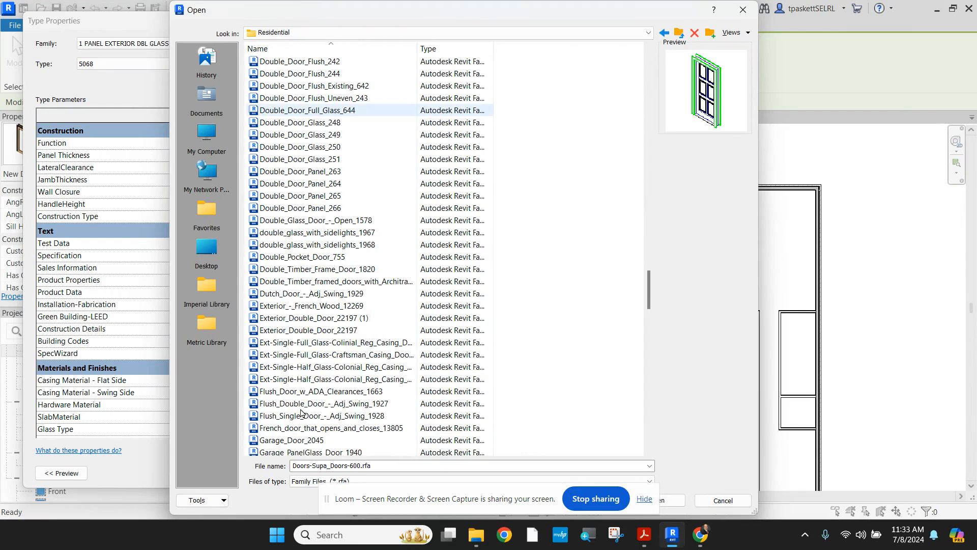
{"action": "left_click", "coordinate": [305, 220]}
{"action": "left_click", "coordinate": [301, 208]}
{"action": "left_click", "coordinate": [300, 197]}
{"action": "left_click", "coordinate": [304, 184]}
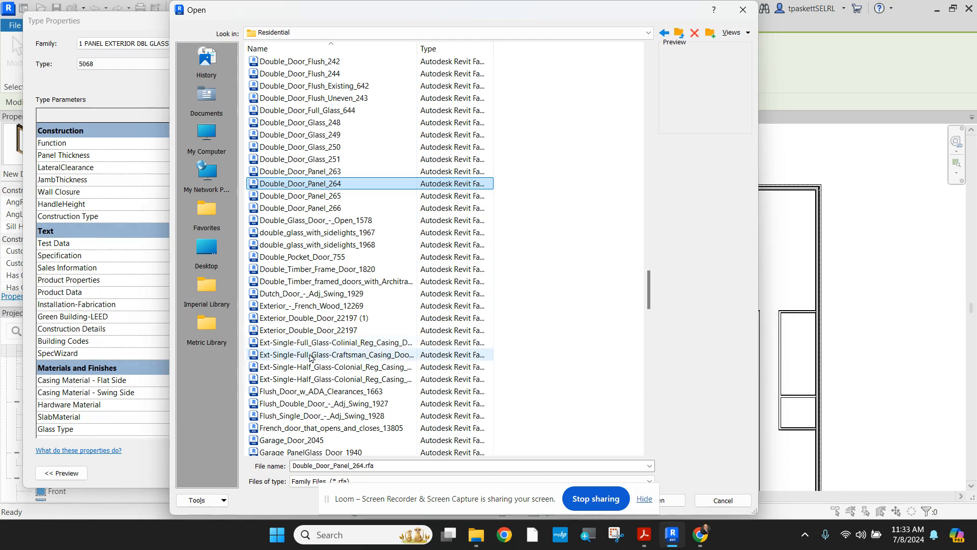
Check the previews of the interior pocket door families, including Int-Pocket-3_Panel-Craftsman_Casing_Door_1723
{"action": "scroll", "coordinate": [302, 379], "scroll_direction": "down", "scroll_amount": 6}
{"action": "scroll", "coordinate": [300, 384], "scroll_direction": "down", "scroll_amount": 3}
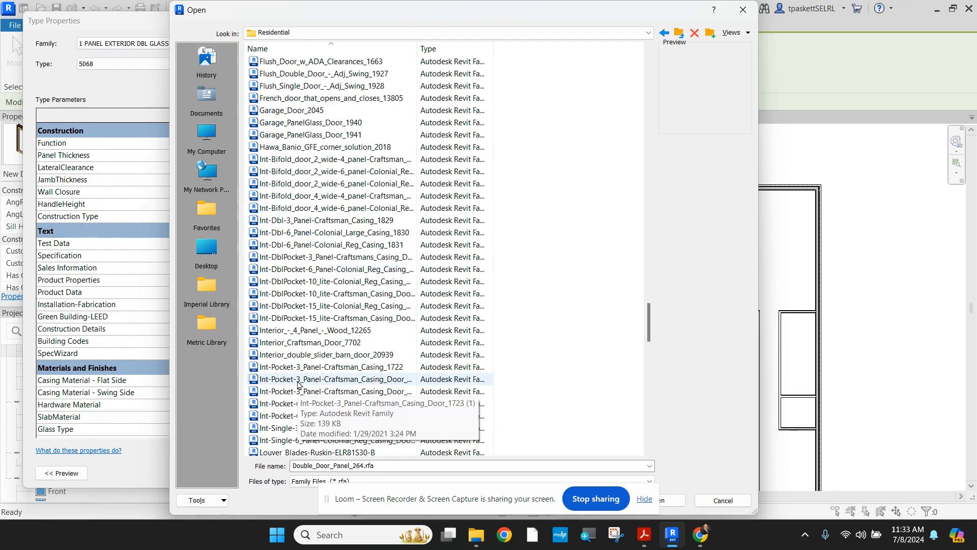
{"action": "left_click", "coordinate": [298, 415]}
{"action": "left_click", "coordinate": [292, 392]}
Check the Single_Door_Flush_245 and Single_Door_Flush_Existing_643 families, and return to the start of the Residential folder's list
{"action": "scroll", "coordinate": [292, 396], "scroll_direction": "down", "scroll_amount": 12}
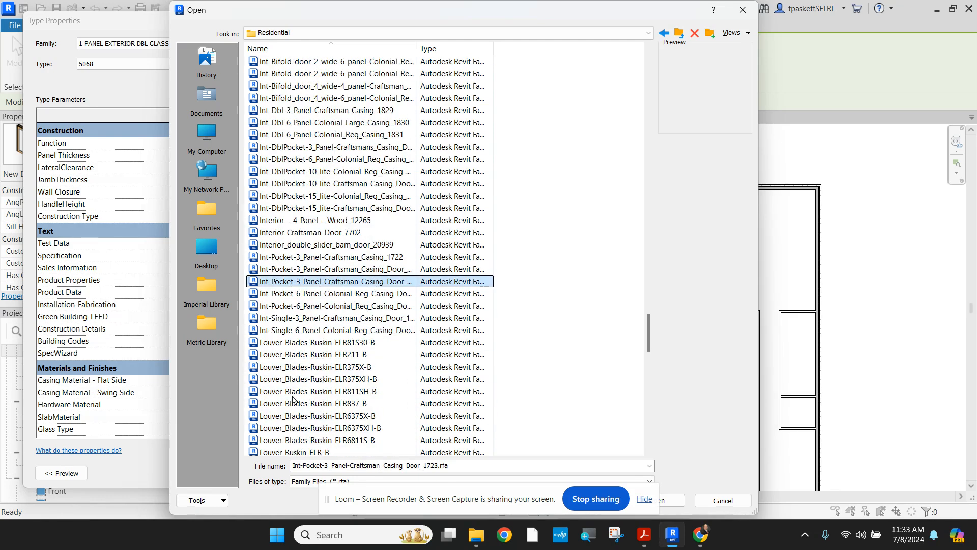
{"action": "scroll", "coordinate": [292, 400], "scroll_direction": "down", "scroll_amount": 2}
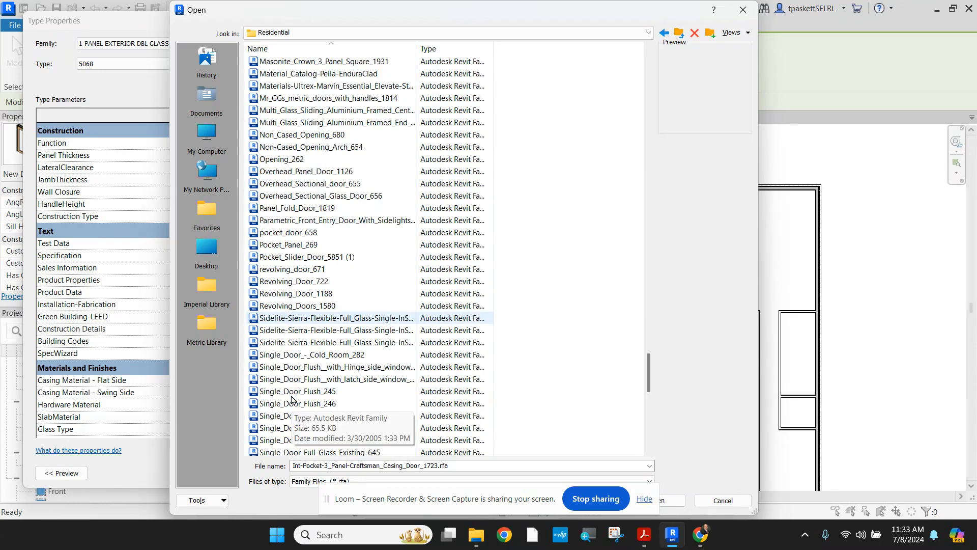
{"action": "left_click", "coordinate": [292, 392]}
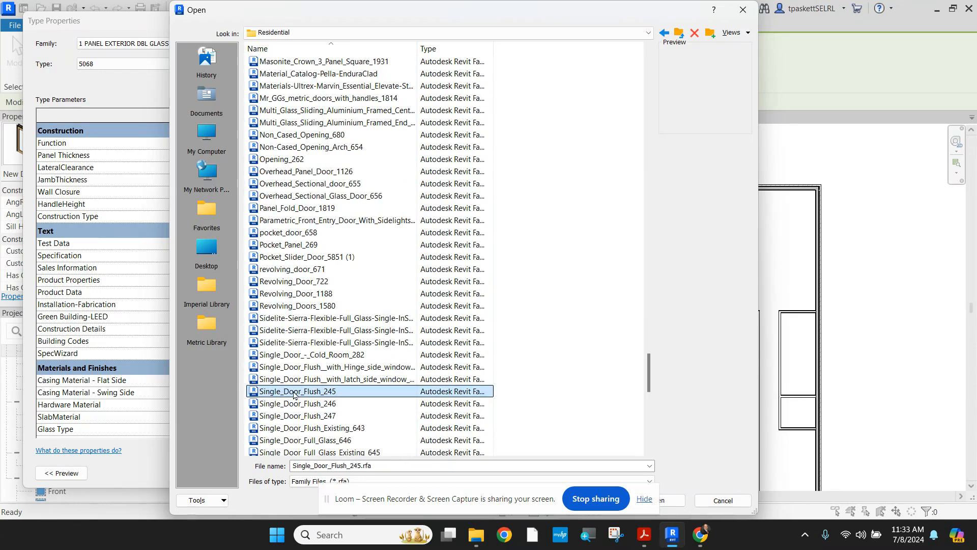
{"action": "left_click", "coordinate": [288, 429]}
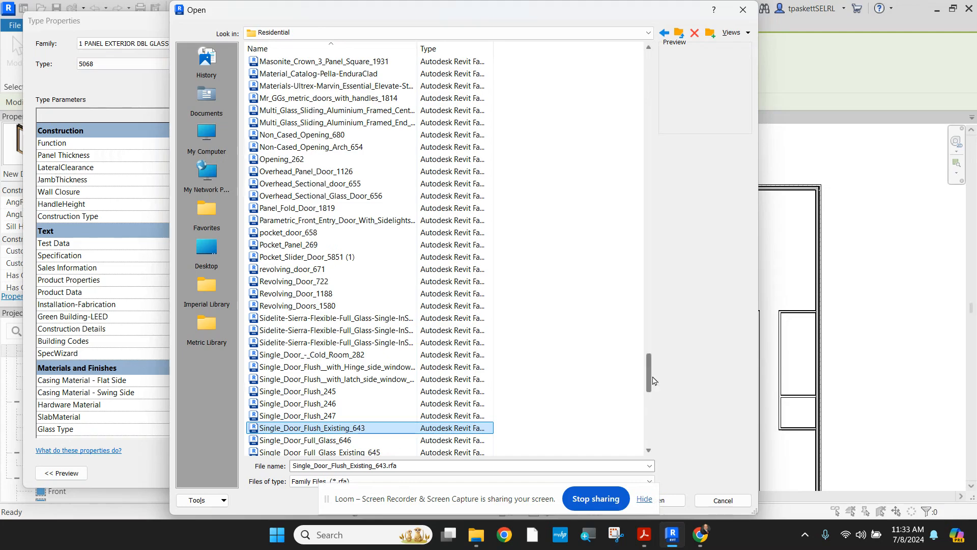
{"action": "left_click_drag", "start_coordinate": [649, 381], "coordinate": [649, 82]}
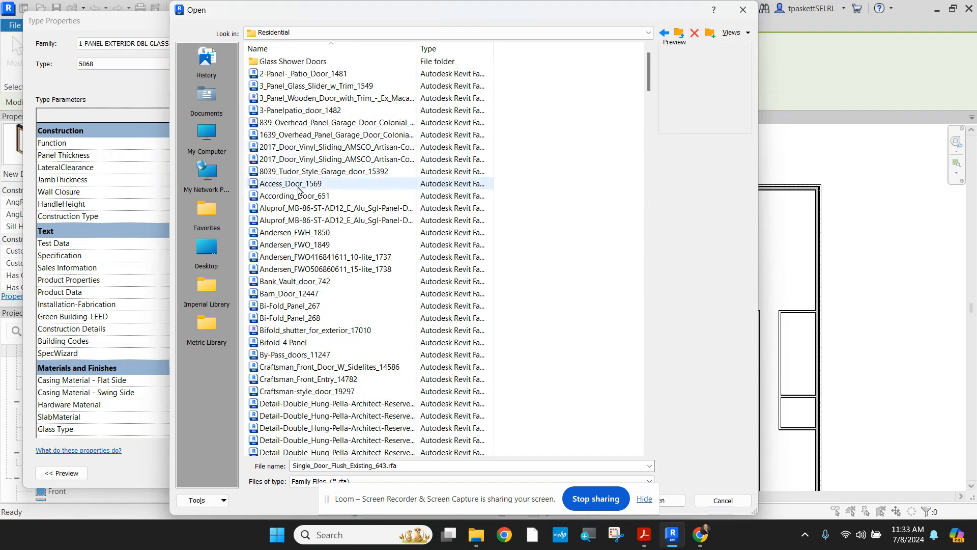
Check the previews of families near the start of the Residential folder, including Bank_Vault_door_742 and Andersen_FWO416841611_10-lite_1737
{"action": "scroll", "coordinate": [299, 190], "scroll_direction": "down", "scroll_amount": 1}
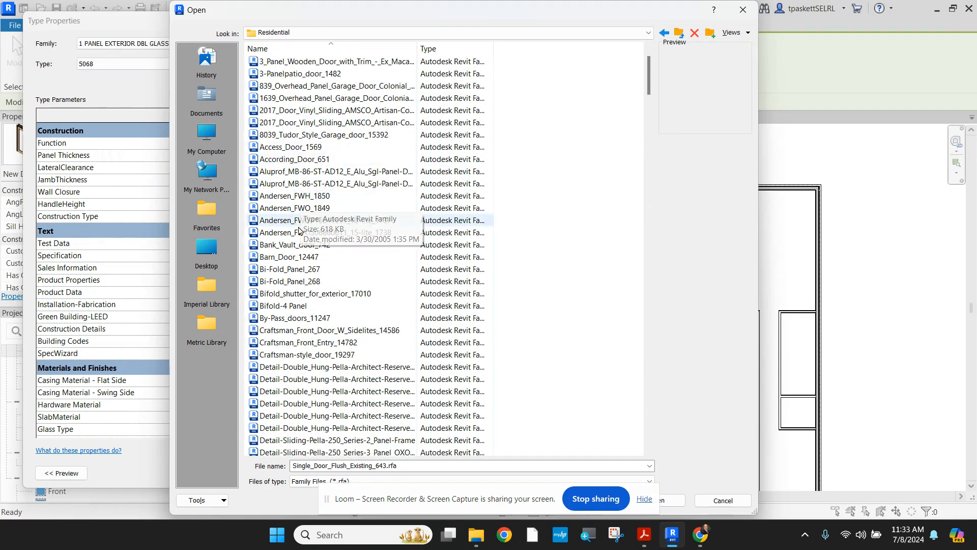
{"action": "left_click", "coordinate": [288, 208]}
{"action": "left_click", "coordinate": [278, 244]}
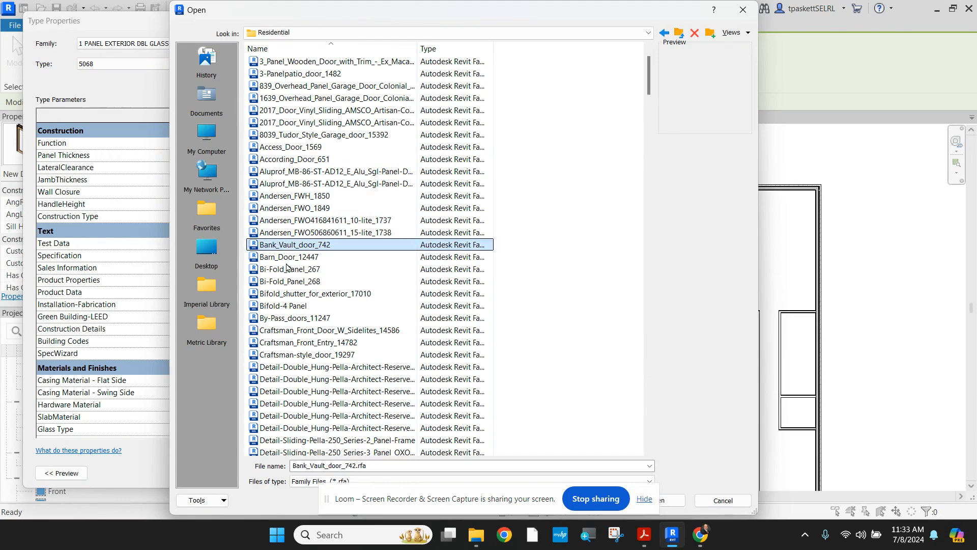
{"action": "left_click", "coordinate": [289, 268]}
{"action": "left_click", "coordinate": [279, 220]}
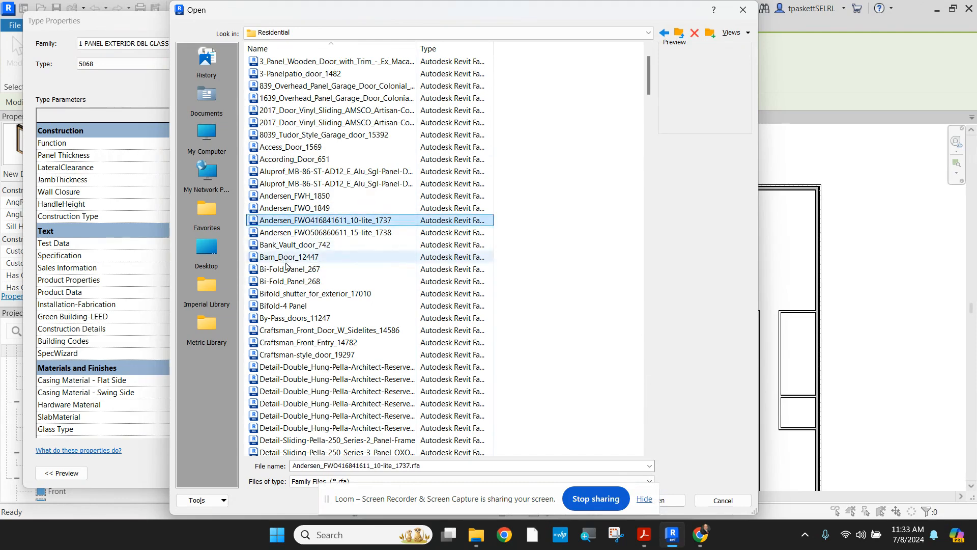
Preview the Door-Interior-Karona families, including K3050-5_Panel, K3090-9_Panel and K5020-2_Panel
{"action": "scroll", "coordinate": [284, 275], "scroll_direction": "down", "scroll_amount": 15}
{"action": "scroll", "coordinate": [285, 278], "scroll_direction": "down", "scroll_amount": 9}
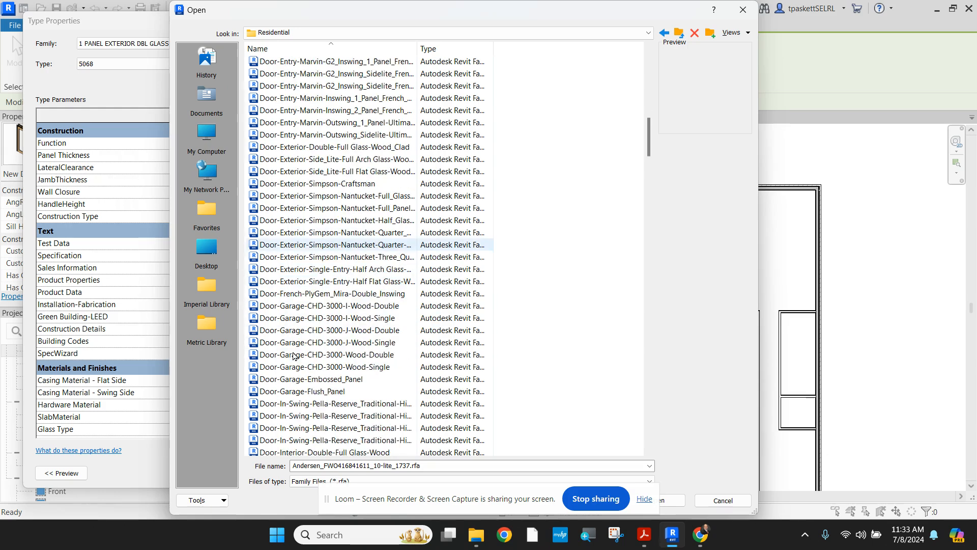
{"action": "left_click", "coordinate": [300, 282]}
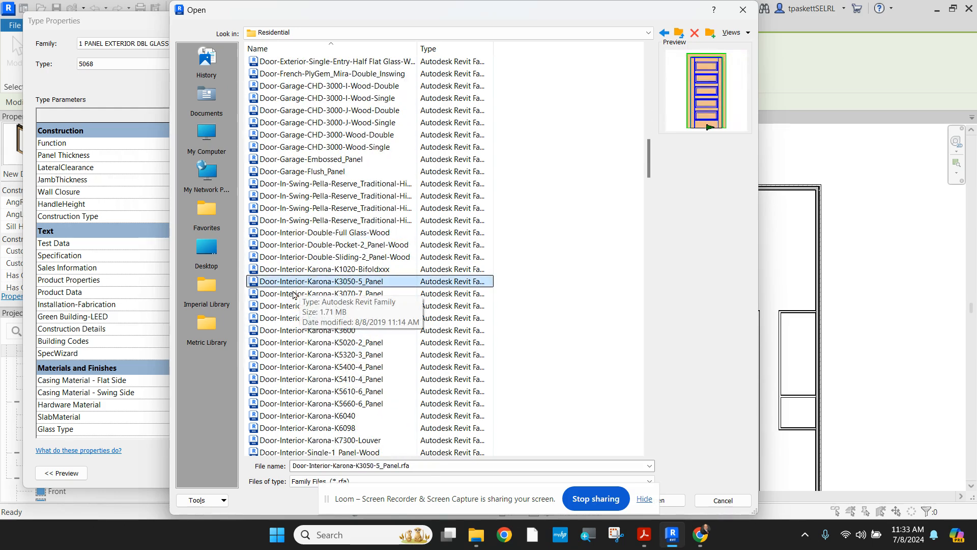
{"action": "left_click", "coordinate": [298, 269]}
{"action": "left_click", "coordinate": [298, 293]}
{"action": "left_click", "coordinate": [298, 318]}
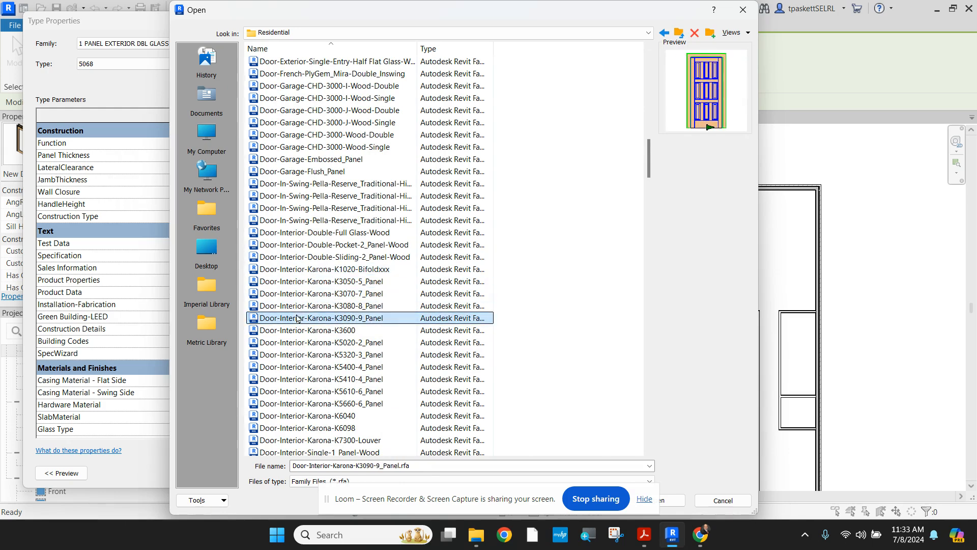
{"action": "left_click", "coordinate": [301, 330]}
{"action": "left_click", "coordinate": [305, 342]}
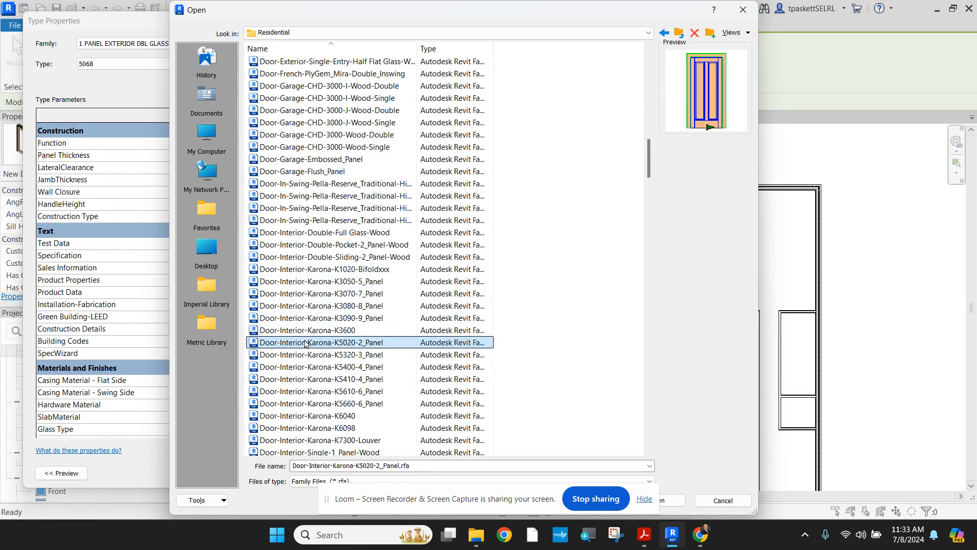
Compare the previews of the Door-Interior-Karona families K5320-3_Panel, K5400-4_Panel, K5410-4_Panel and K5610-6_Panel
{"action": "left_click", "coordinate": [307, 355]}
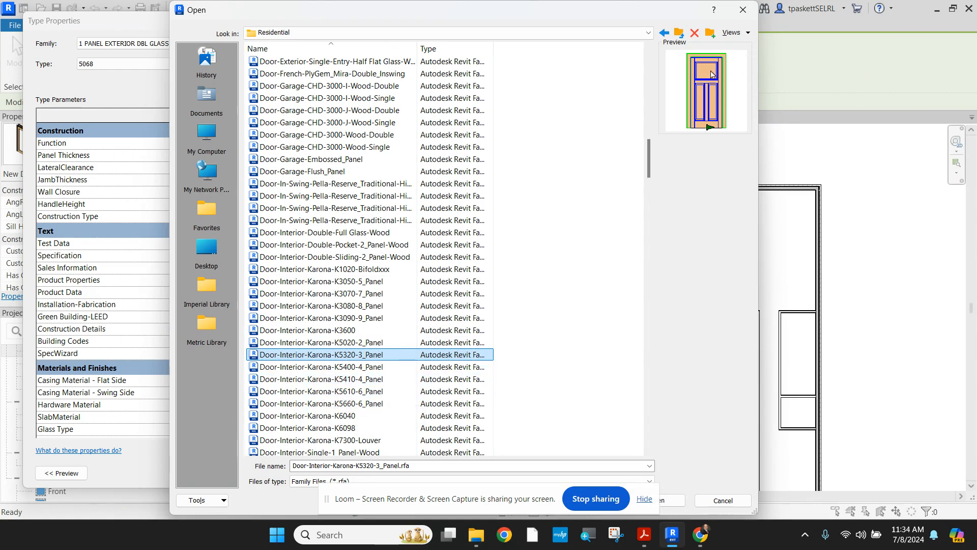
{"action": "left_click", "coordinate": [316, 369]}
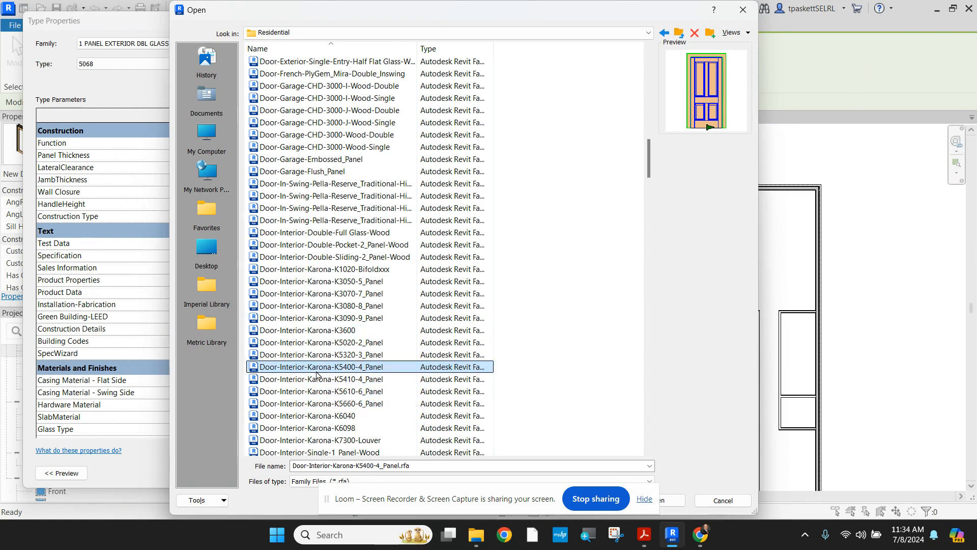
{"action": "left_click", "coordinate": [323, 381]}
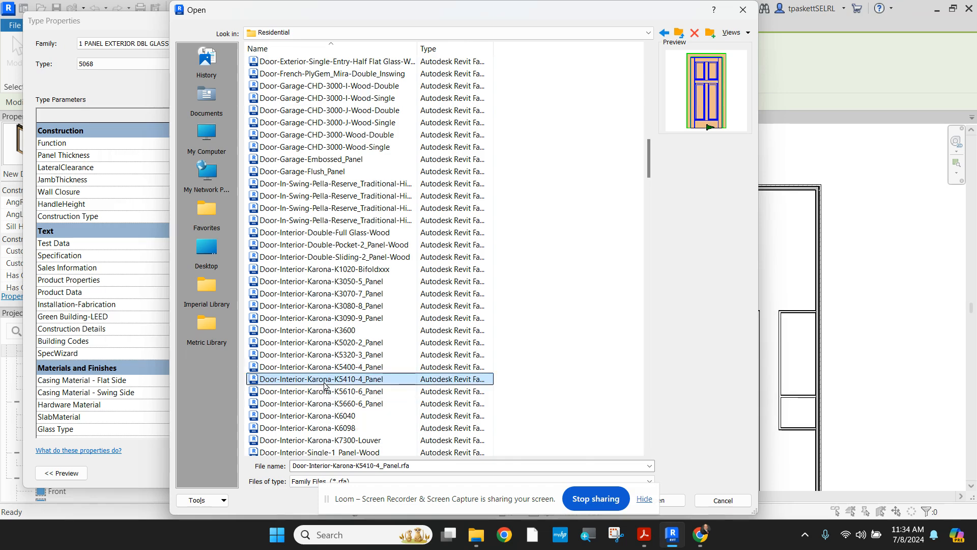
{"action": "left_click", "coordinate": [336, 393]}
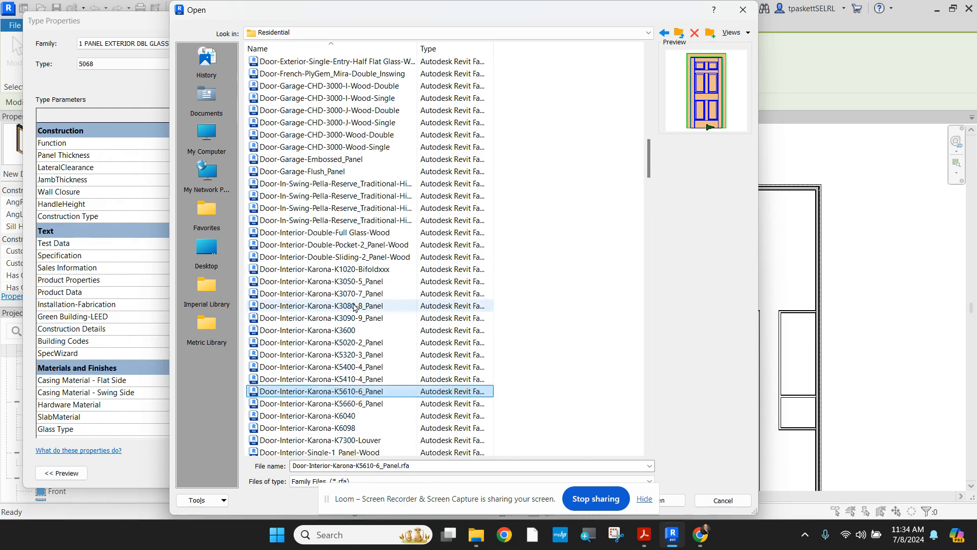
Open the Door-Interior-Karona-K3050-5_Panel family for loading into the project
{"action": "left_click", "coordinate": [342, 283]}
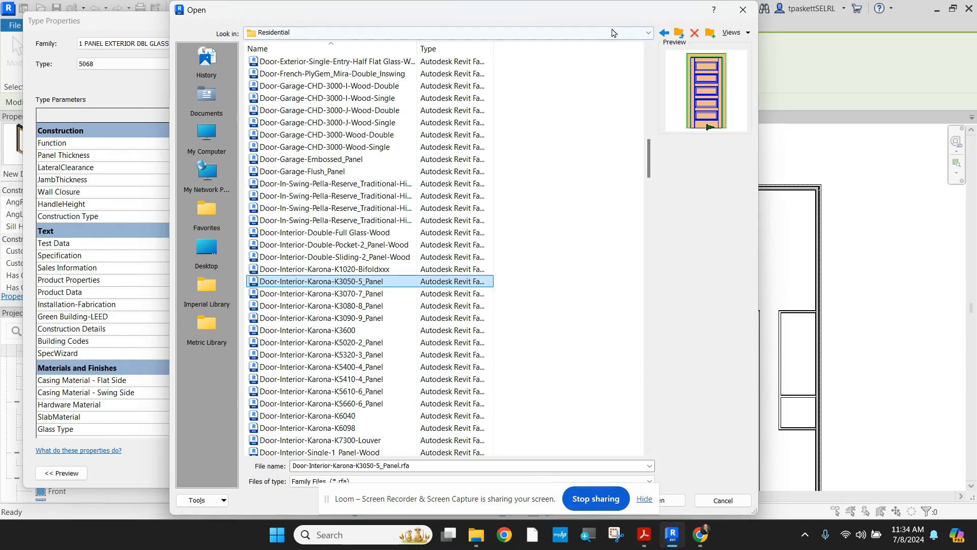
{"action": "left_click_drag", "start_coordinate": [623, 16], "coordinate": [664, 14]}
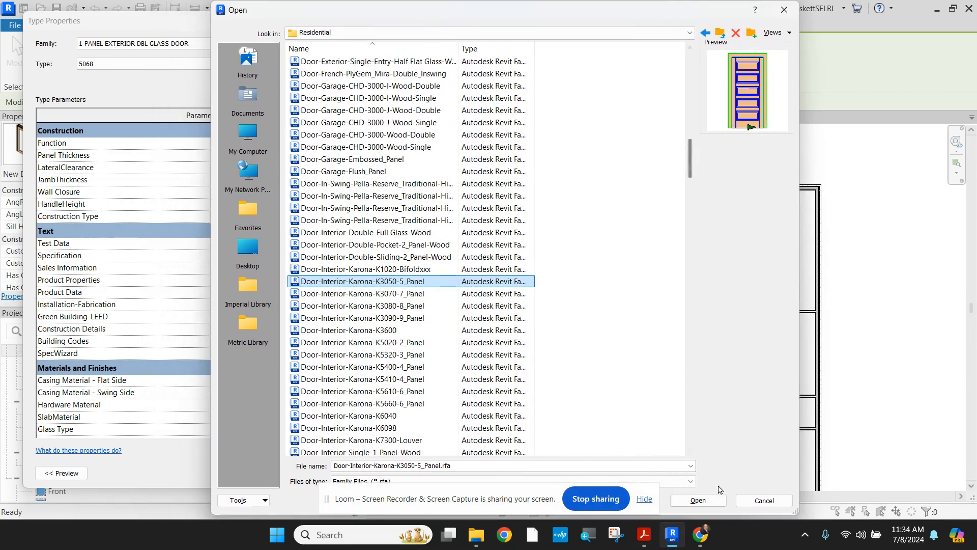
{"action": "left_click", "coordinate": [698, 501]}
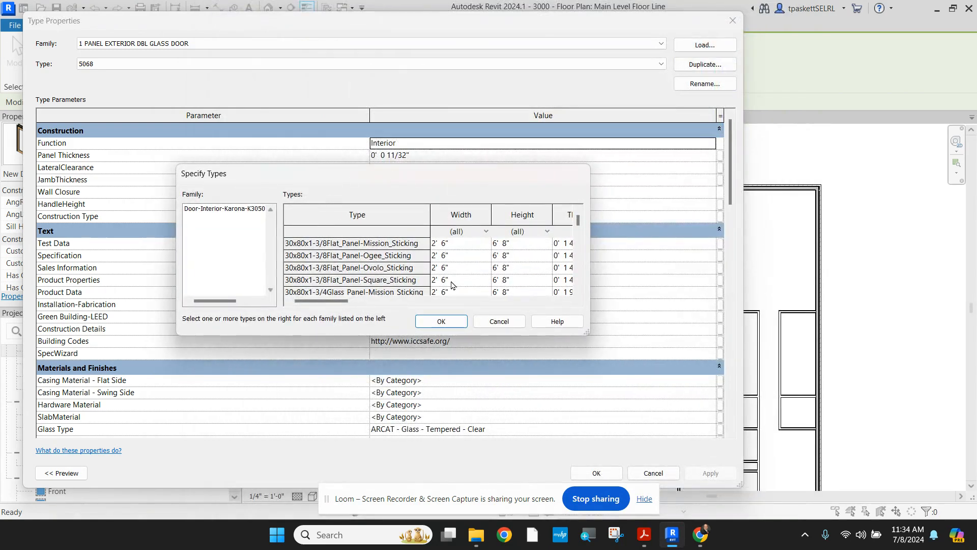
Load the family's 32x80x1-3/8Flat_Panel-Square_Sticking type, enlarging the type list to compare sizes, and accept it as the door type
{"action": "scroll", "coordinate": [451, 284], "scroll_direction": "down", "scroll_amount": 3}
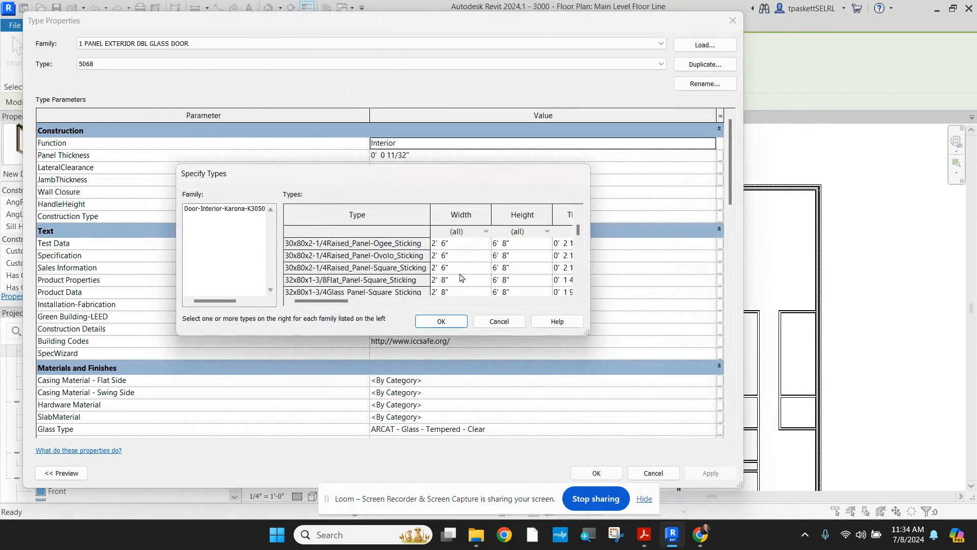
{"action": "left_click", "coordinate": [443, 285]}
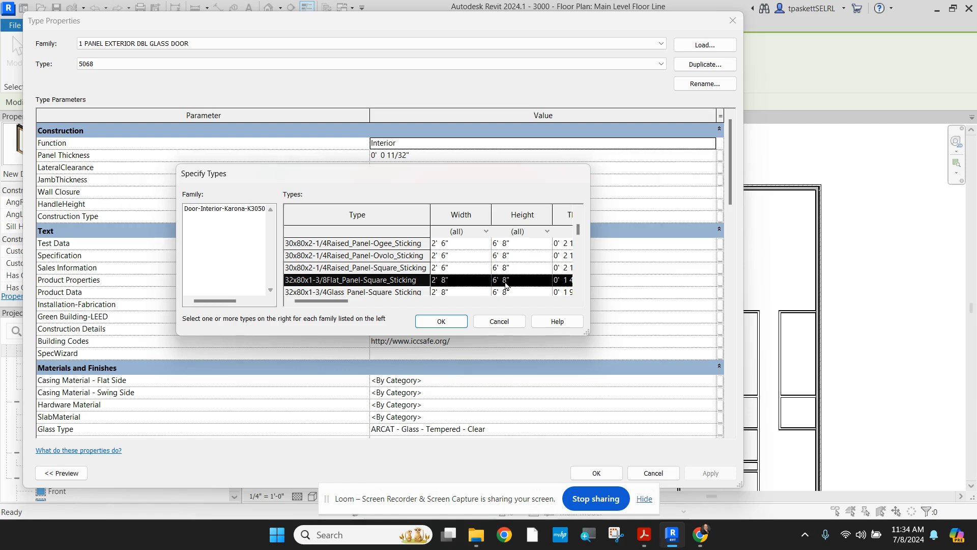
{"action": "left_click_drag", "start_coordinate": [595, 219], "coordinate": [896, 224]}
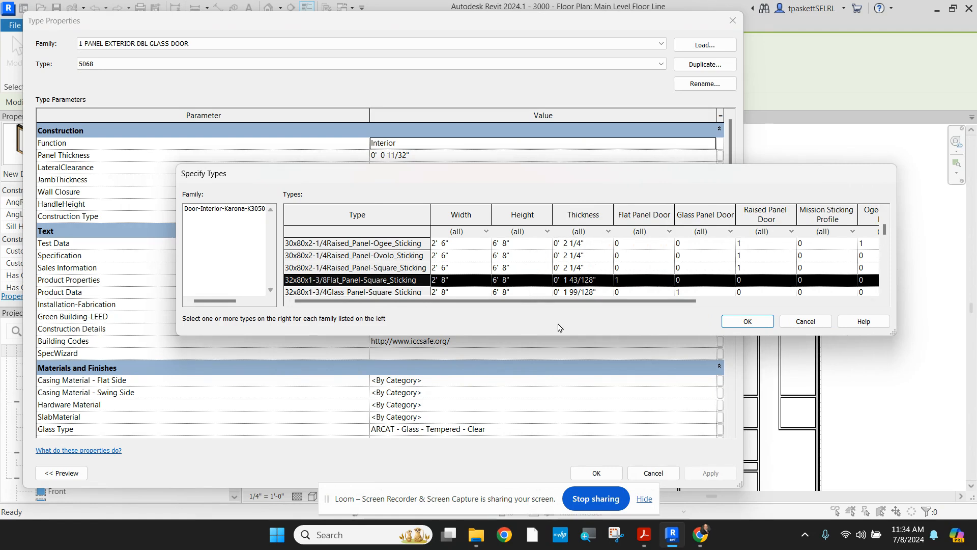
{"action": "left_click_drag", "start_coordinate": [556, 337], "coordinate": [586, 520]}
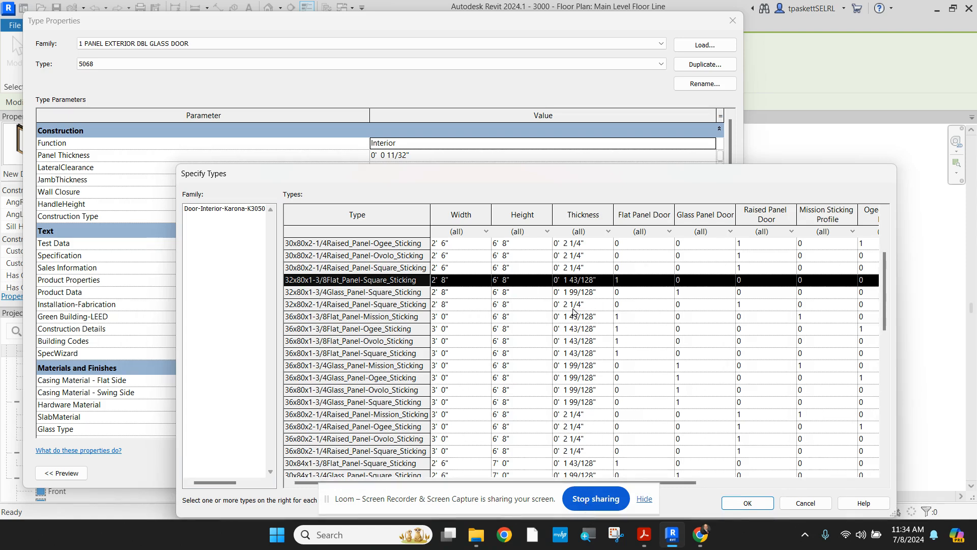
{"action": "scroll", "coordinate": [573, 305], "scroll_direction": "down", "scroll_amount": 10}
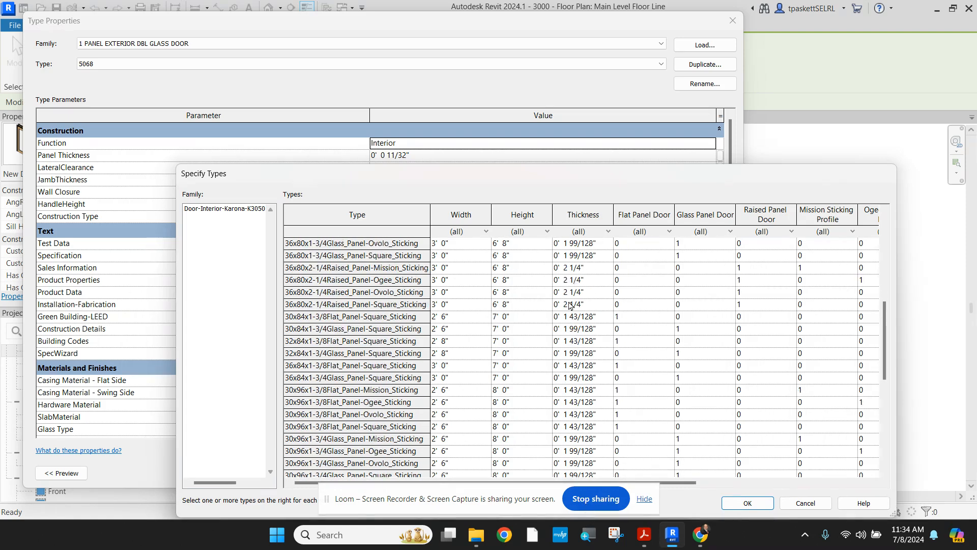
{"action": "scroll", "coordinate": [569, 304], "scroll_direction": "up", "scroll_amount": 10}
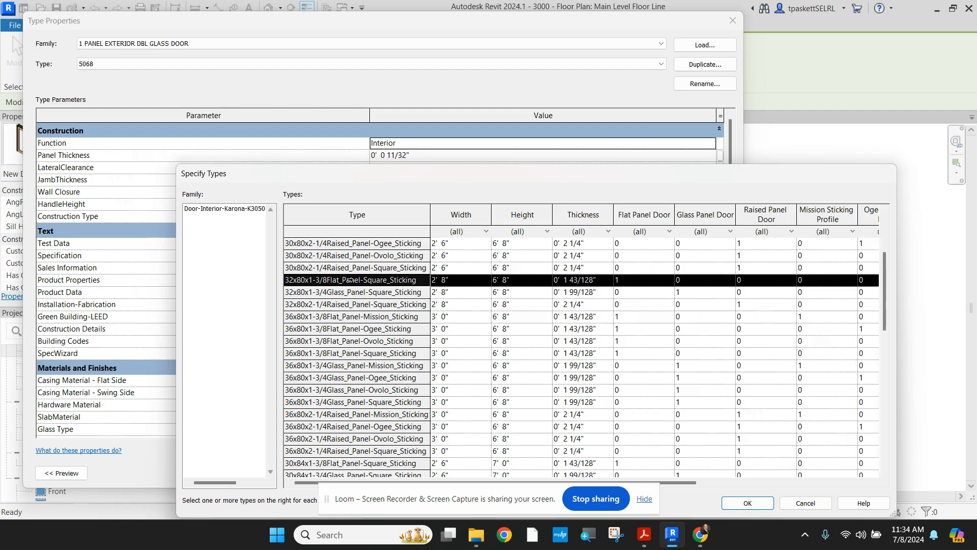
{"action": "left_click", "coordinate": [747, 504]}
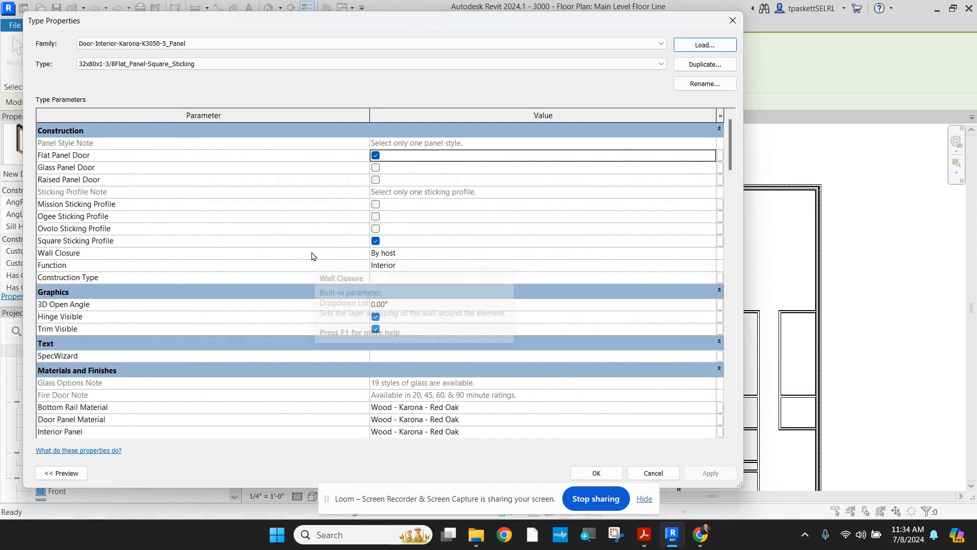
{"action": "left_click", "coordinate": [598, 473]}
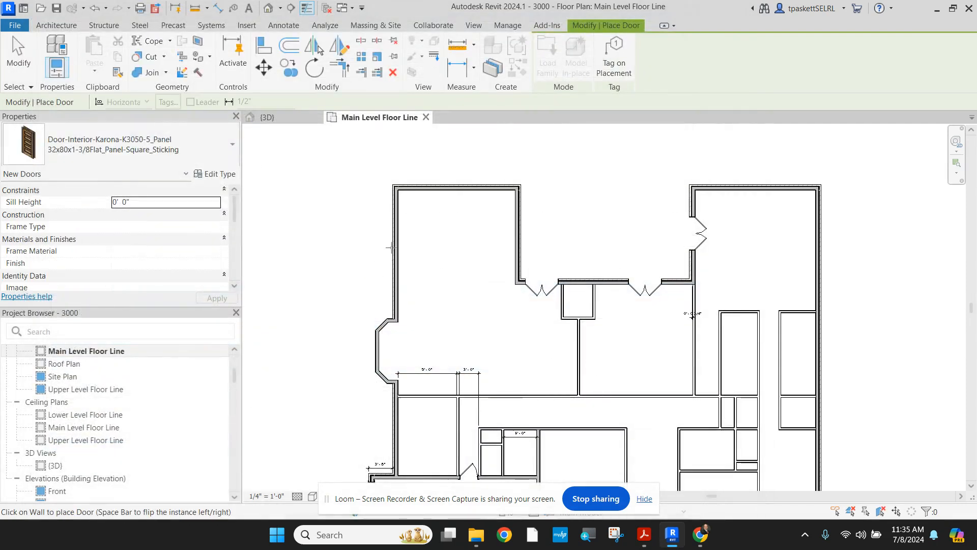
Switch the door being placed to the 2668 type of the 2 PANEL INTERIOR PKT DOOR family
{"action": "left_click", "coordinate": [195, 162]}
{"action": "scroll", "coordinate": [112, 261], "scroll_direction": "up", "scroll_amount": 3}
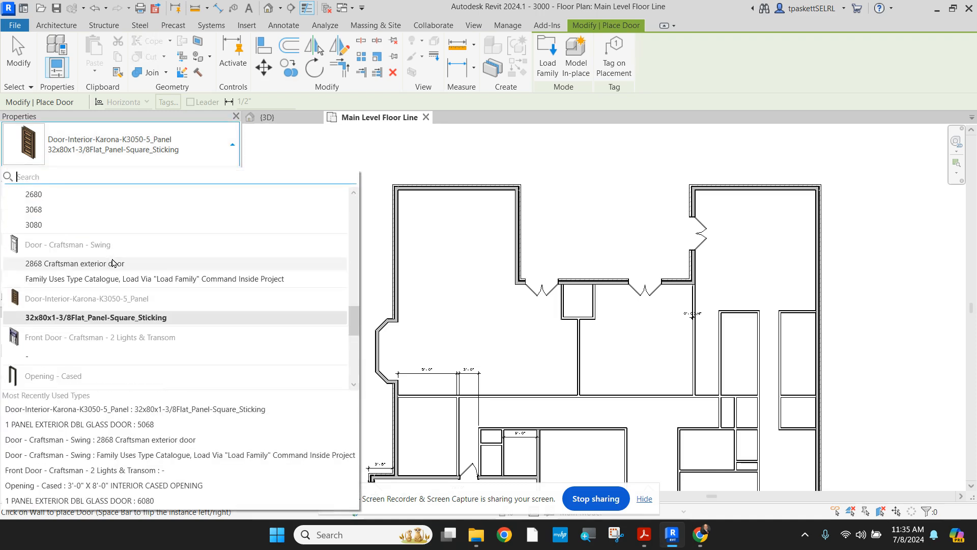
{"action": "mouse_move", "coordinate": [96, 253]}
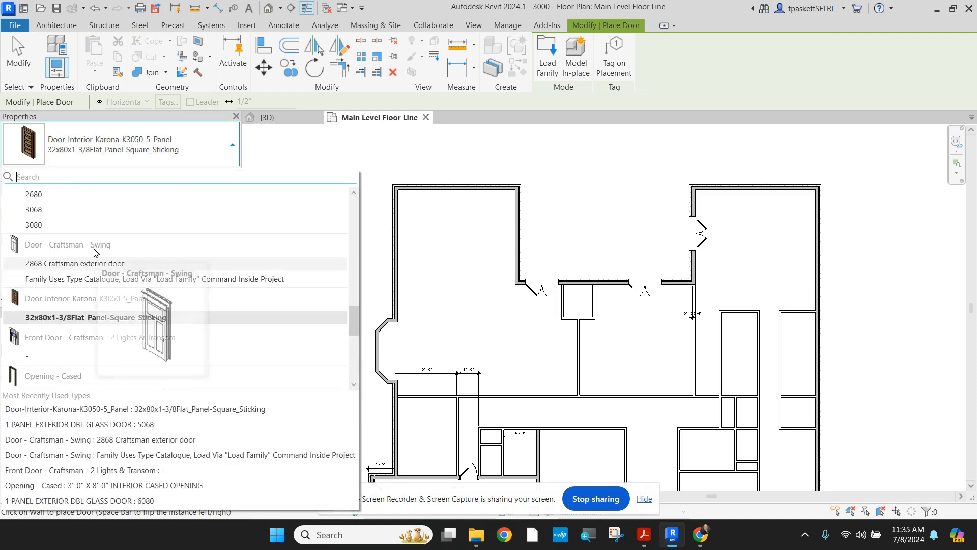
{"action": "scroll", "coordinate": [96, 255], "scroll_direction": "up", "scroll_amount": 2}
{"action": "scroll", "coordinate": [61, 329], "scroll_direction": "up", "scroll_amount": 3}
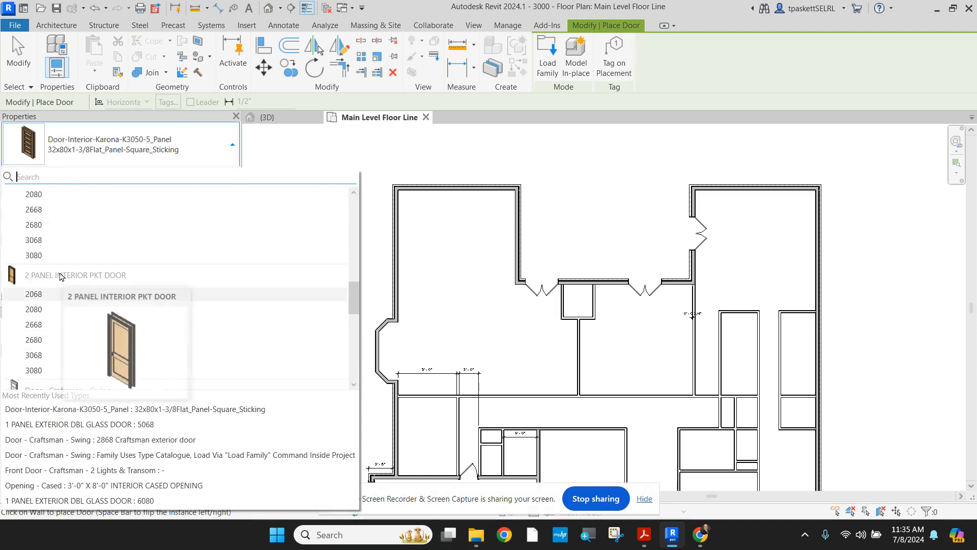
{"action": "mouse_move", "coordinate": [46, 318]}
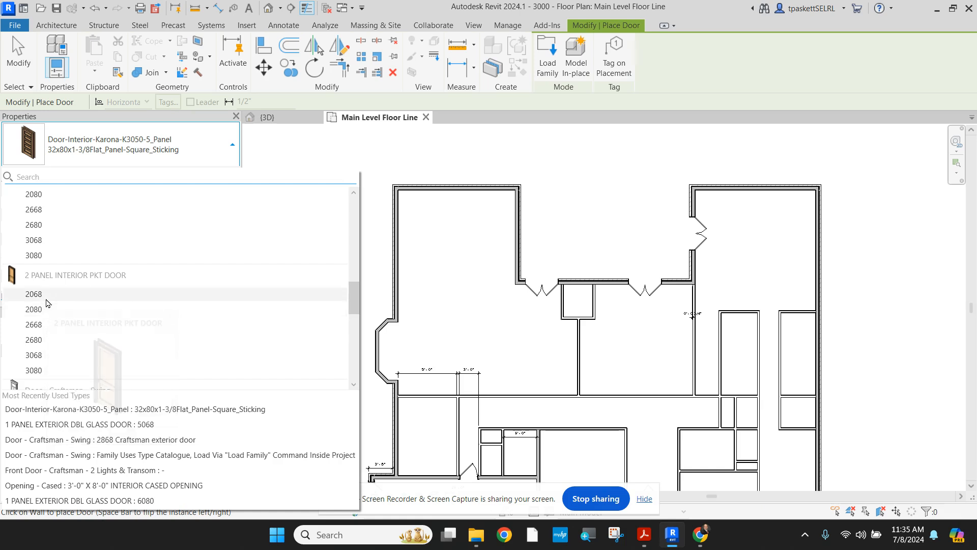
{"action": "left_click", "coordinate": [34, 328]}
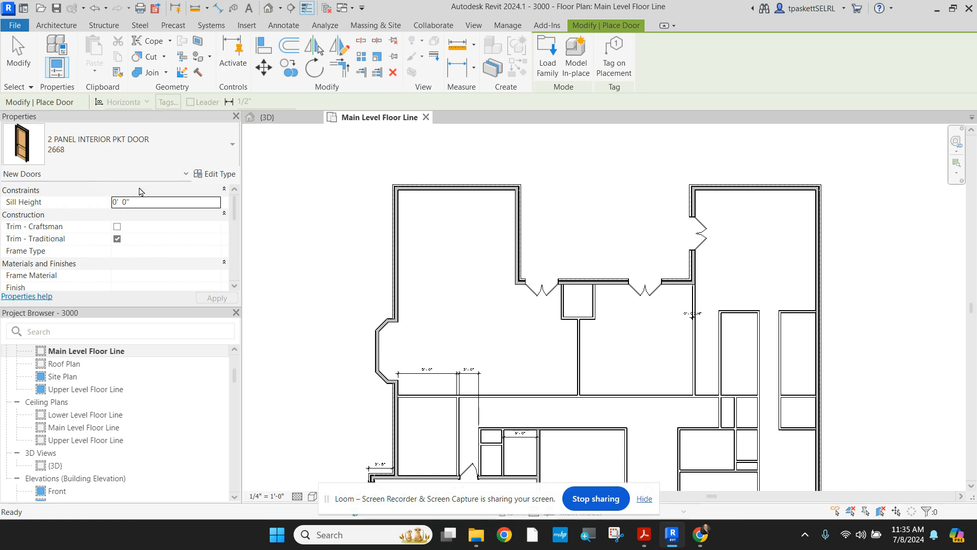
Duplicate the 2668 pocket door type under the name 2868
{"action": "left_click", "coordinate": [220, 174]}
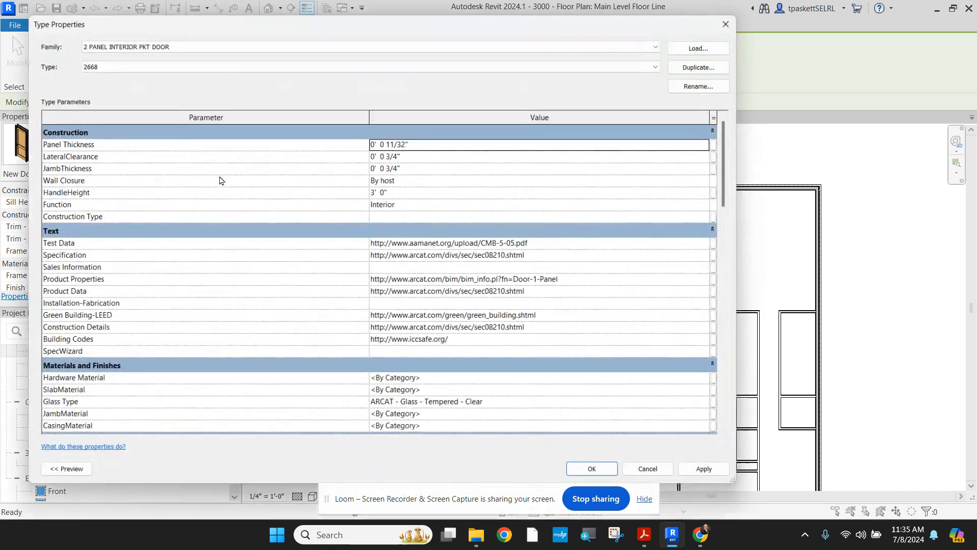
{"action": "left_click", "coordinate": [692, 65]}
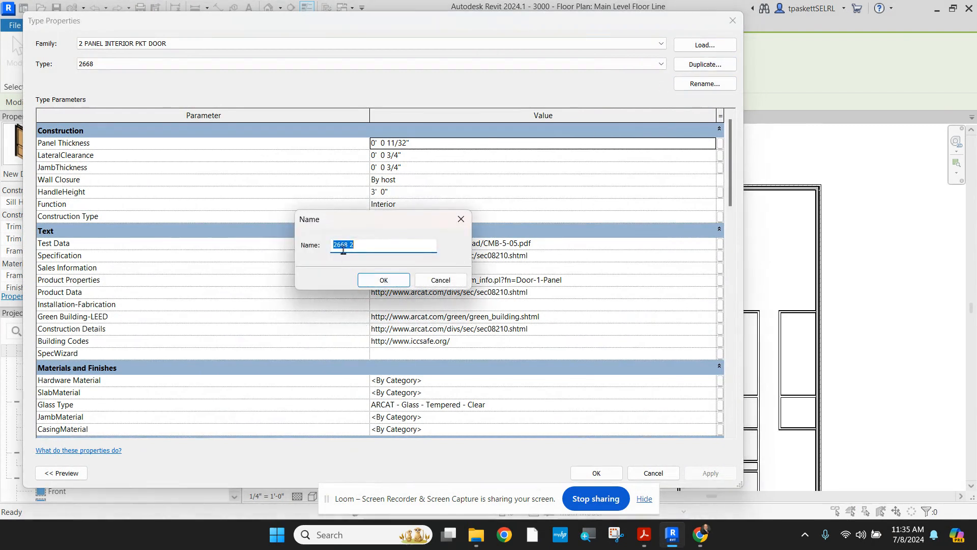
{"action": "left_click_drag", "start_coordinate": [348, 246], "coordinate": [369, 245]}
{"action": "left_click_drag", "start_coordinate": [342, 248], "coordinate": [338, 250]}
{"action": "type", "text": "8"}
{"action": "left_click", "coordinate": [379, 279]}
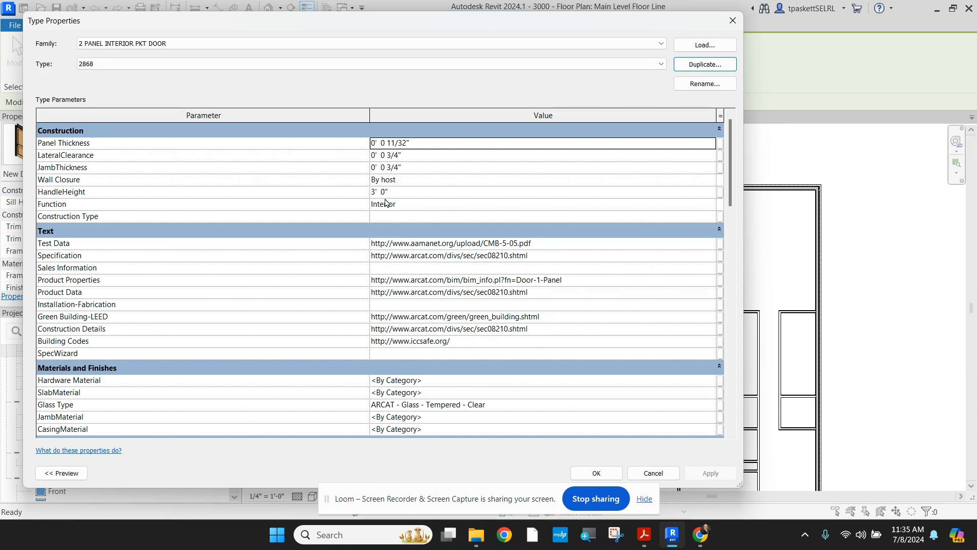
Set the 2868 pocket door type's width to 2' 8" and apply the type properties
{"action": "scroll", "coordinate": [386, 224], "scroll_direction": "down", "scroll_amount": 5}
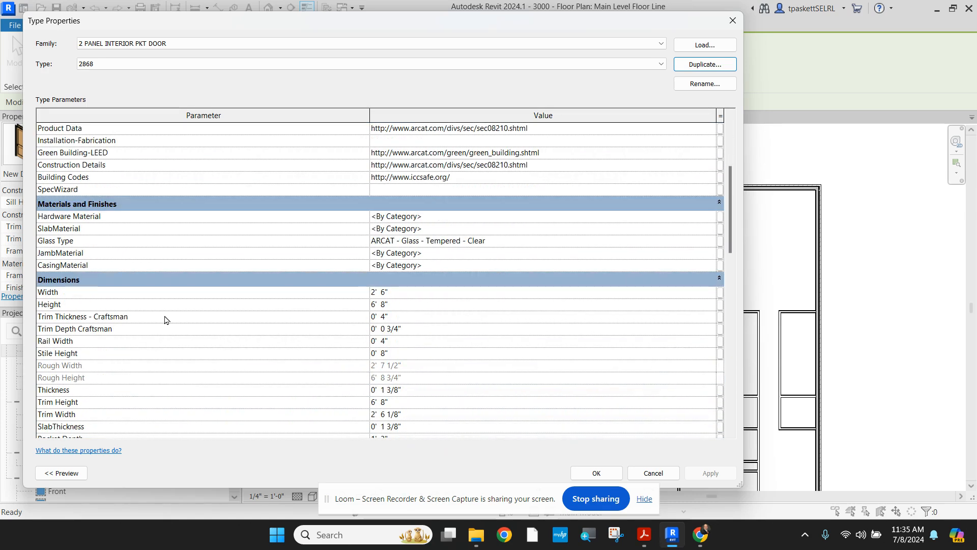
{"action": "double_click", "coordinate": [384, 293]}
{"action": "type", "text": "8"}
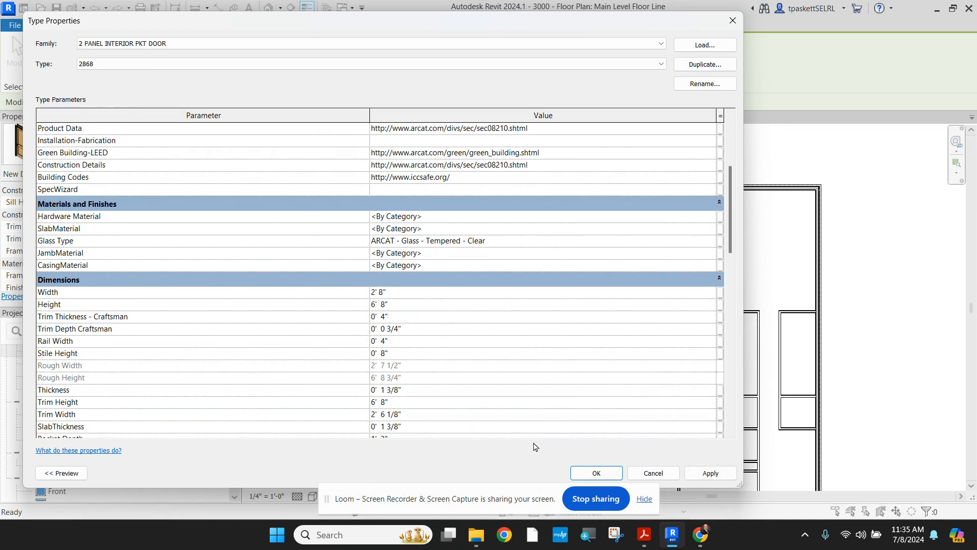
{"action": "left_click", "coordinate": [597, 473]}
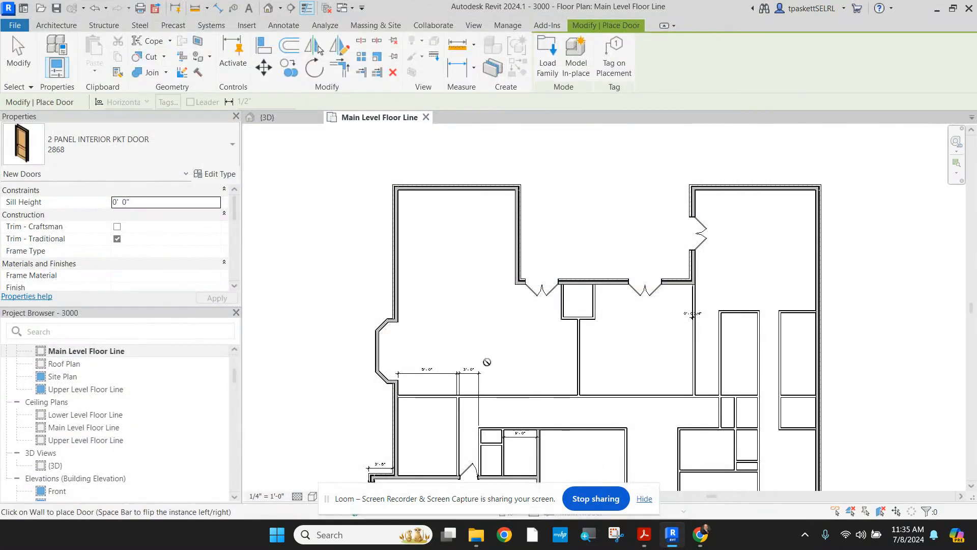
Switch the door being placed to the 2668 type of the 2 PANEL INTERIOR DOOR family
{"action": "scroll", "coordinate": [707, 392], "scroll_direction": "up", "scroll_amount": 2}
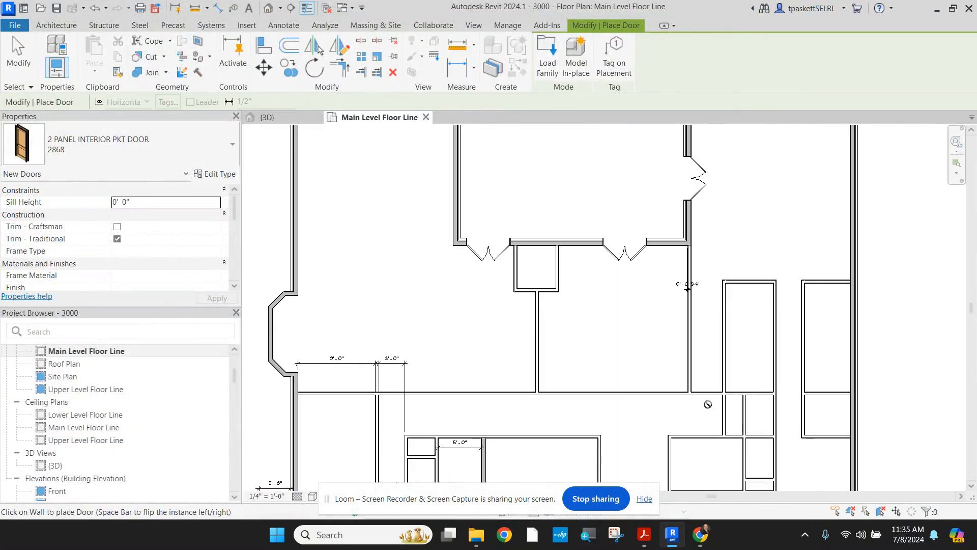
{"action": "scroll", "coordinate": [699, 394], "scroll_direction": "up", "scroll_amount": 1}
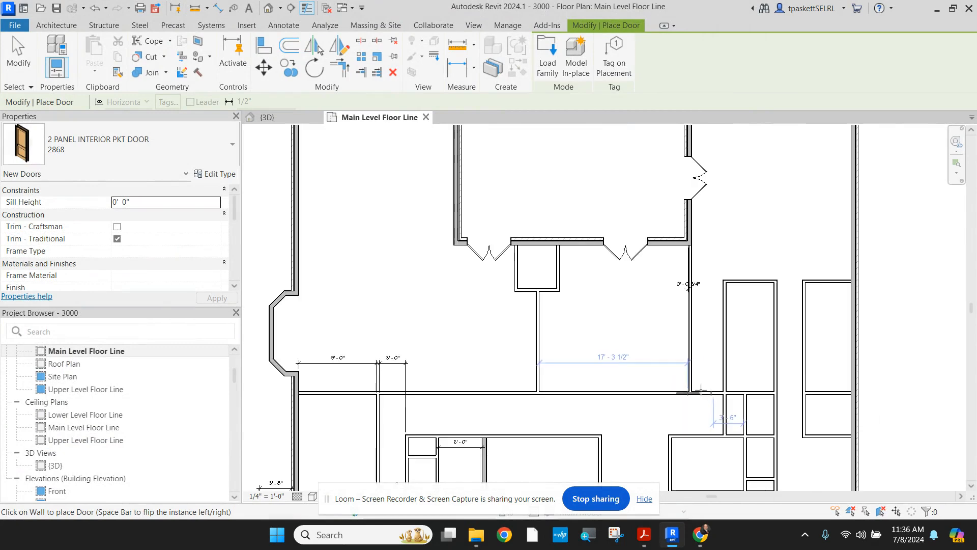
{"action": "left_click", "coordinate": [224, 145]}
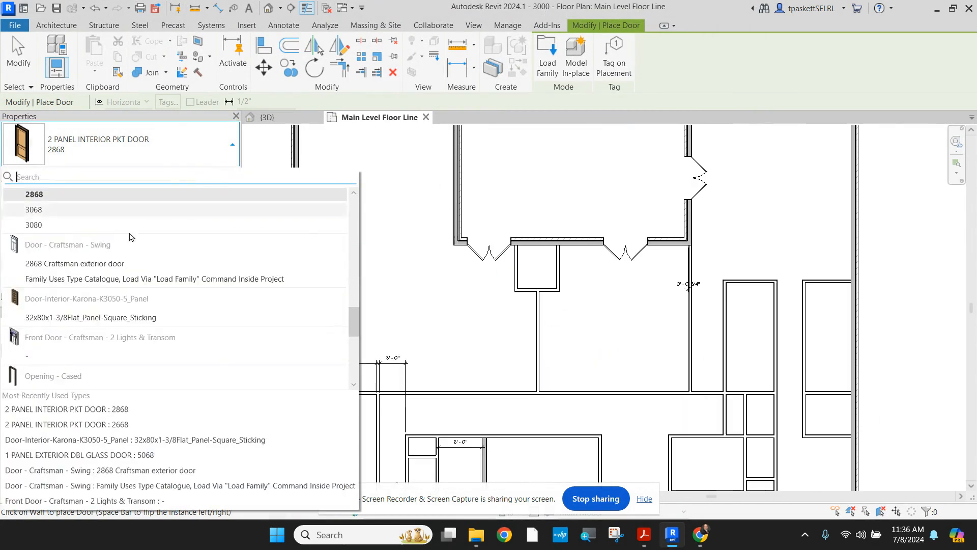
{"action": "scroll", "coordinate": [103, 285], "scroll_direction": "up", "scroll_amount": 3}
{"action": "scroll", "coordinate": [104, 311], "scroll_direction": "up", "scroll_amount": 5}
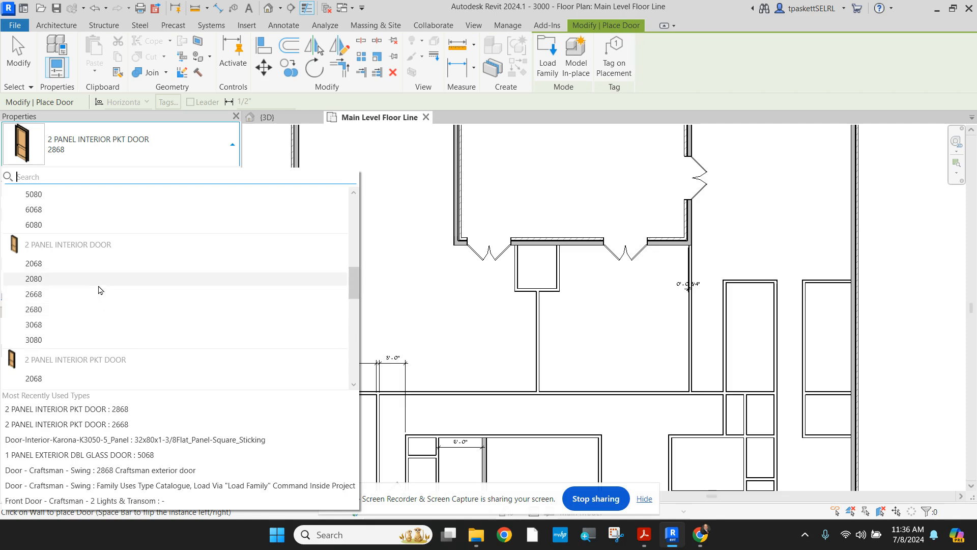
{"action": "left_click", "coordinate": [39, 300]}
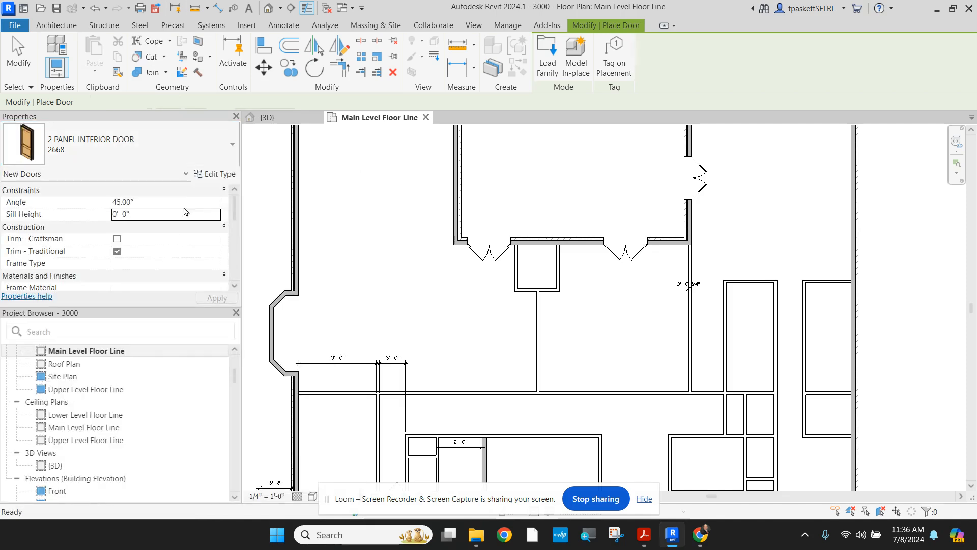
Duplicate the 2668 type of the 2 PANEL INTERIOR DOOR family under the name 2868
{"action": "left_click", "coordinate": [226, 175]}
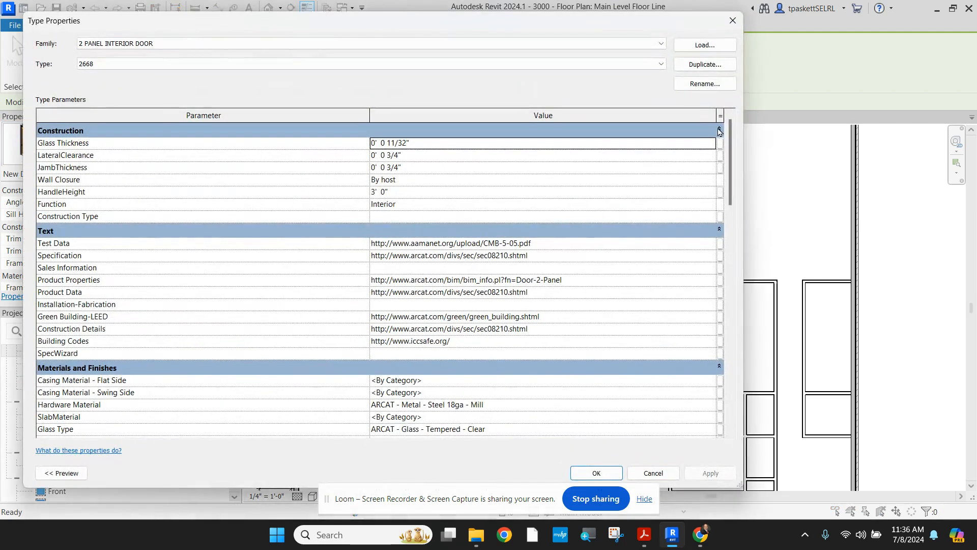
{"action": "left_click", "coordinate": [705, 64]}
{"action": "left_click_drag", "start_coordinate": [337, 245], "coordinate": [348, 245]}
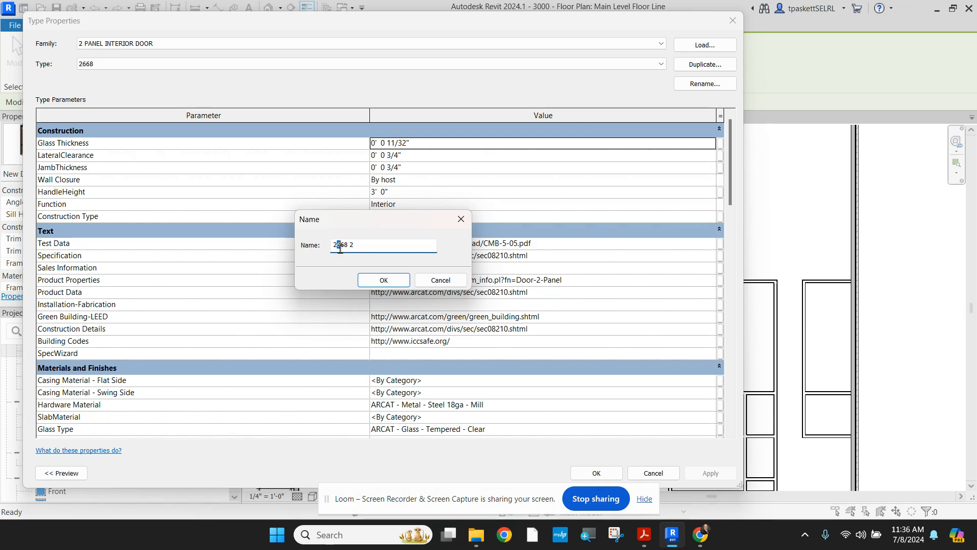
{"action": "type", "text": "8"}
{"action": "left_click", "coordinate": [394, 280]}
Set the 2868 swing door type's width to 2' 8" and apply the type properties
{"action": "scroll", "coordinate": [405, 305], "scroll_direction": "down", "scroll_amount": 5}
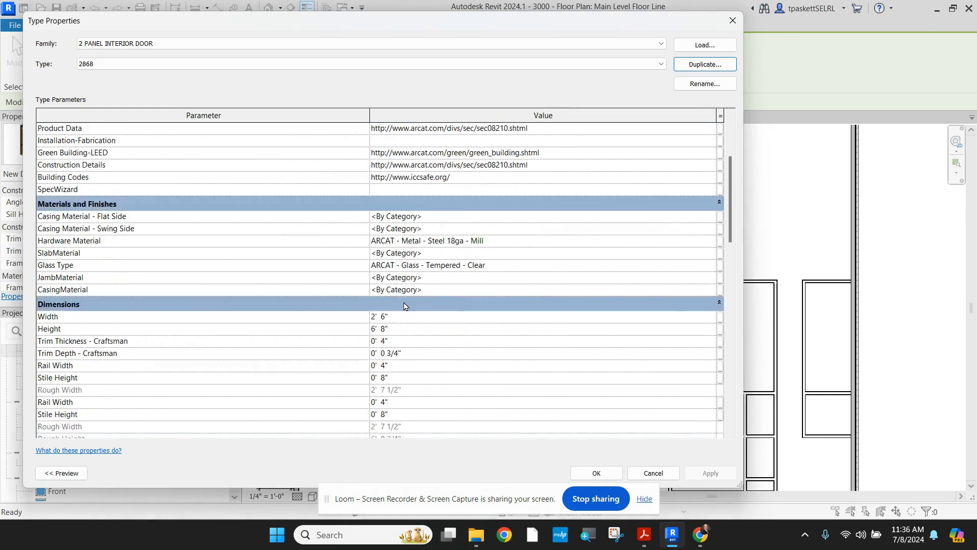
{"action": "scroll", "coordinate": [404, 305], "scroll_direction": "down", "scroll_amount": 3}
{"action": "left_click", "coordinate": [382, 242]}
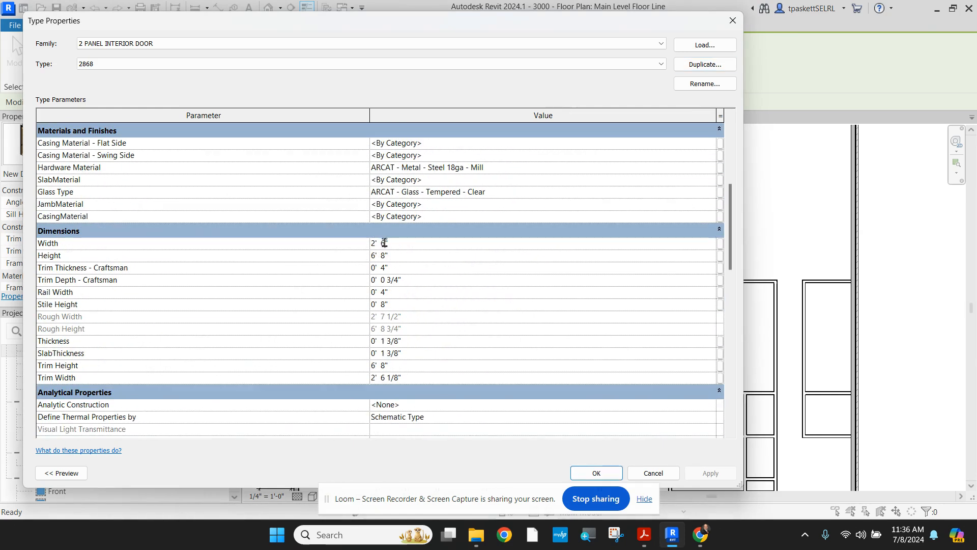
{"action": "double_click", "coordinate": [384, 244]}
{"action": "type", "text": "8"}
{"action": "key", "text": "Return"}
{"action": "left_click", "coordinate": [710, 473]}
{"action": "left_click", "coordinate": [597, 473]}
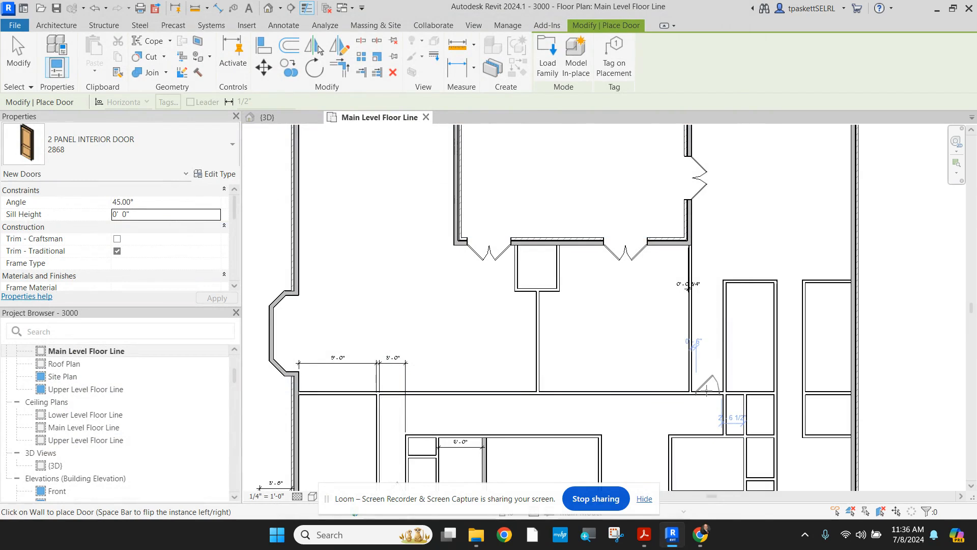
Place 2868 doors in the short hallway wall beside the large central room and in the foyer-side wall of the front room east of the entry
{"action": "left_click", "coordinate": [707, 389]}
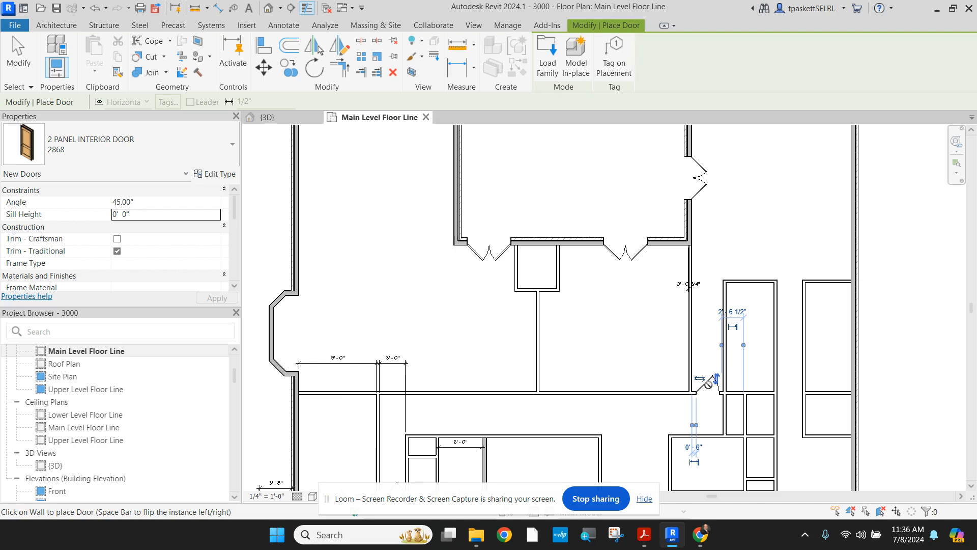
{"action": "scroll", "coordinate": [614, 425], "scroll_direction": "down", "scroll_amount": 2}
{"action": "scroll", "coordinate": [686, 333], "scroll_direction": "up", "scroll_amount": 3}
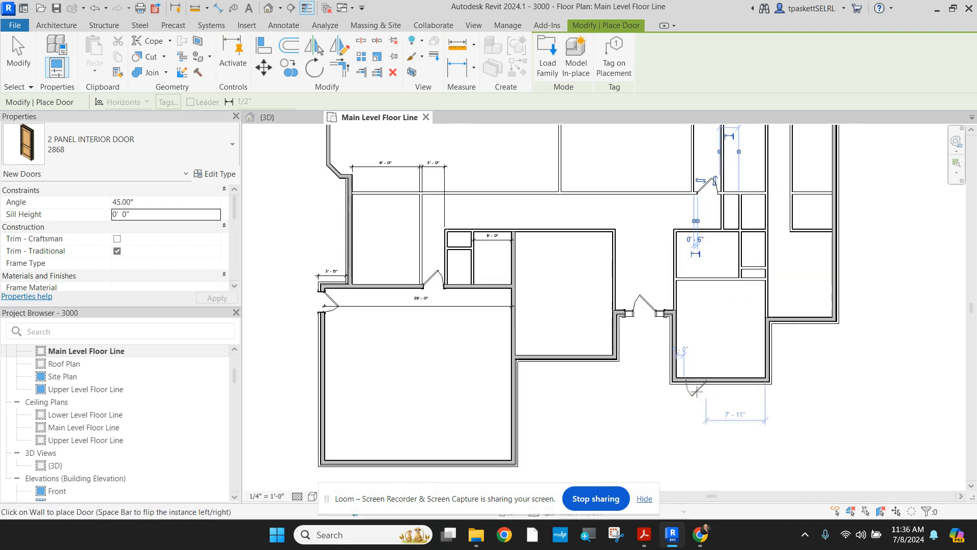
{"action": "scroll", "coordinate": [660, 295], "scroll_direction": "up", "scroll_amount": 1}
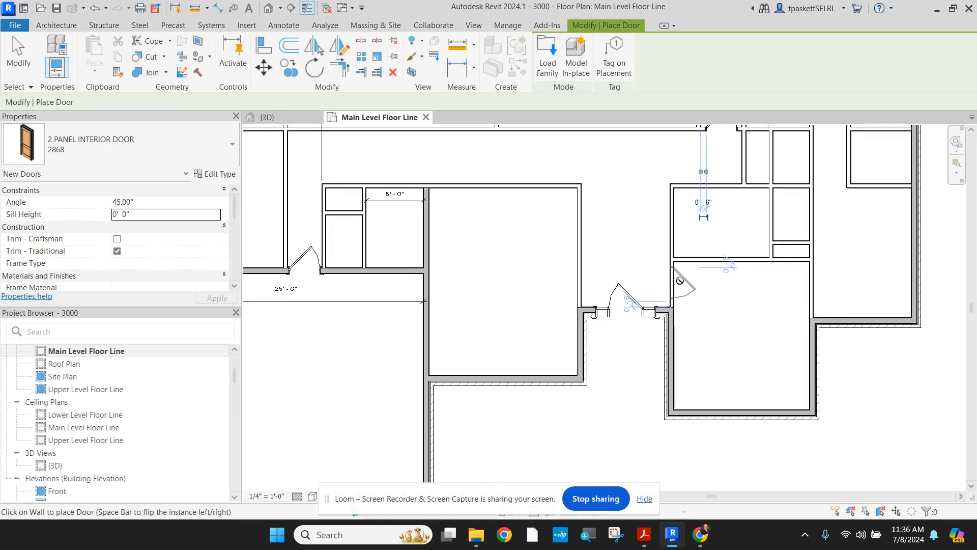
{"action": "left_click", "coordinate": [680, 280]}
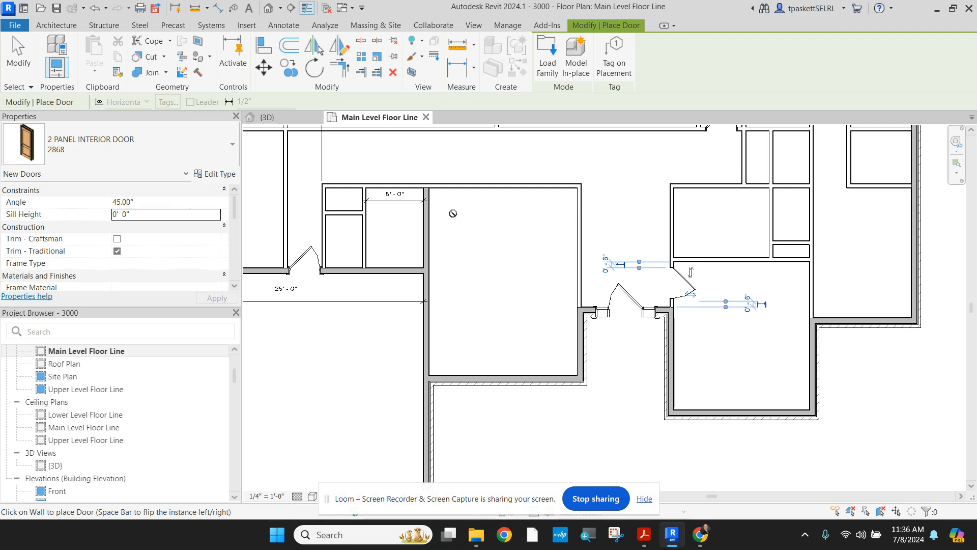
Place a 2868 door in the hallway wall of the room west of the entry, about 6" from its west wall, swinging into the room
{"action": "key", "text": "space"}
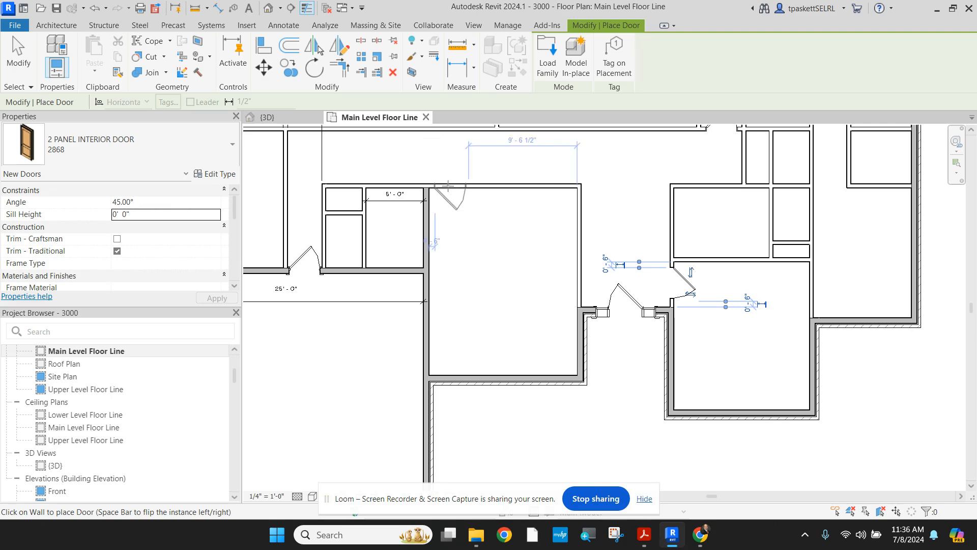
{"action": "key", "text": "space"}
{"action": "key", "text": "space"}
{"action": "key", "text": "space"}
{"action": "key", "text": "space"}
{"action": "left_click", "coordinate": [448, 186]}
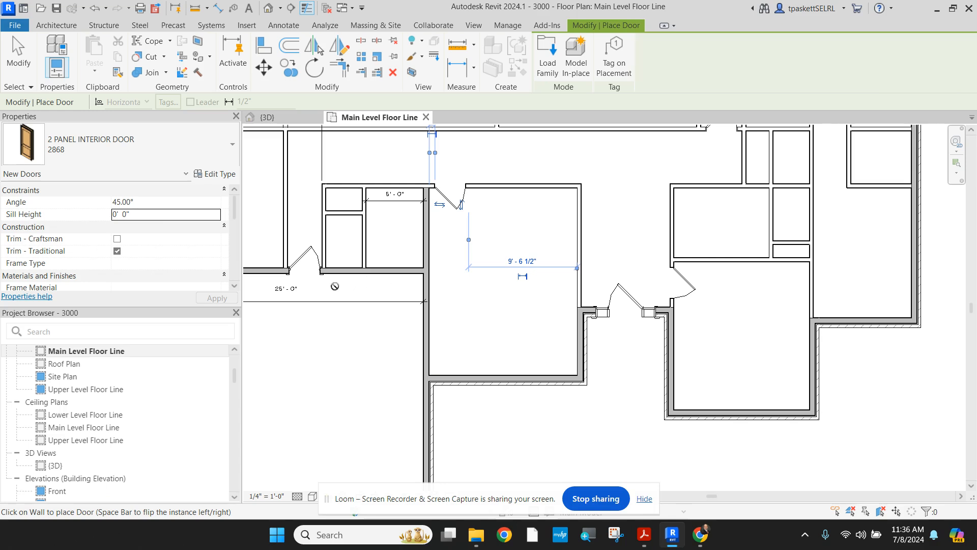
Place a 2868 door at the upper end of the wall between the 9'-0" wide room and the 3'-0" passage, swinging into the room
{"action": "scroll", "coordinate": [315, 311], "scroll_direction": "down", "scroll_amount": 2}
{"action": "middle_click_drag", "start_coordinate": [316, 312], "coordinate": [601, 331]}
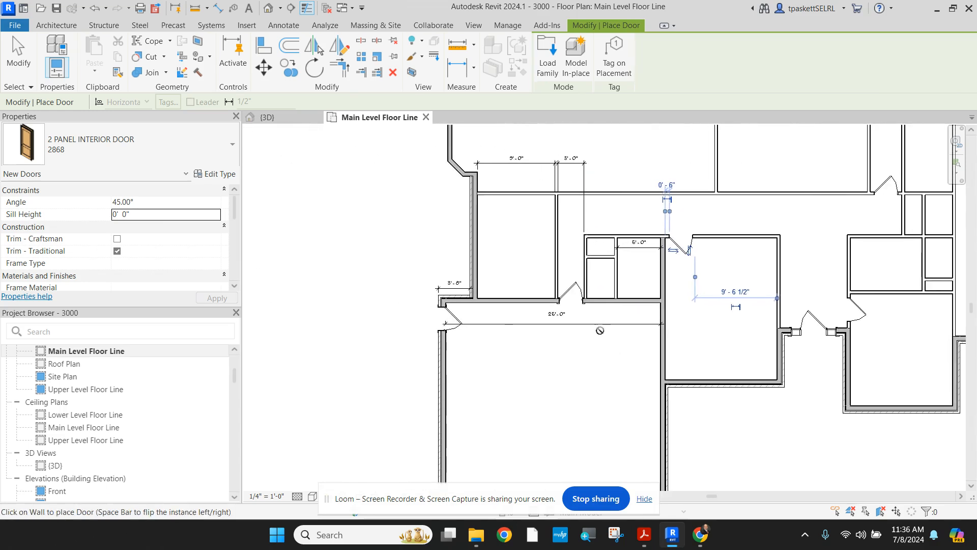
{"action": "scroll", "coordinate": [557, 216], "scroll_direction": "up", "scroll_amount": 1}
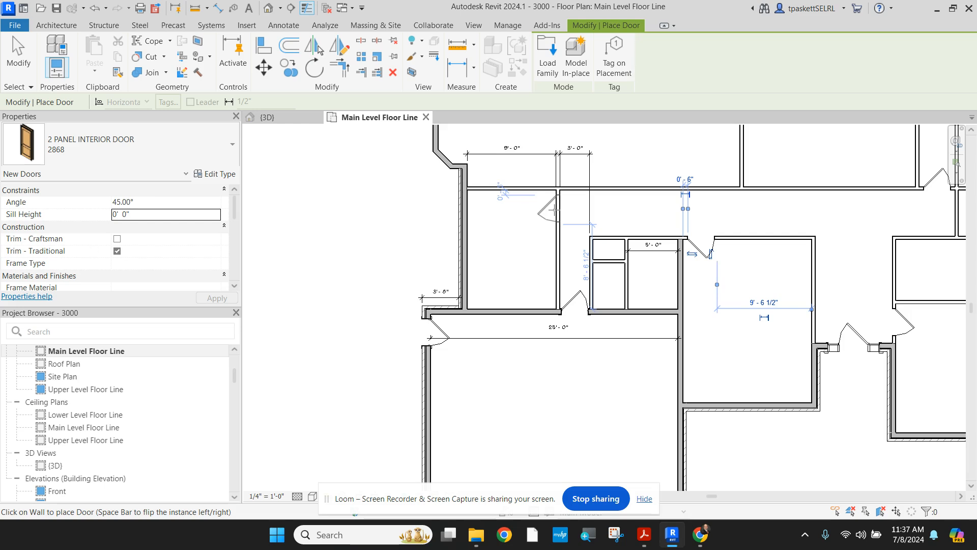
{"action": "left_click", "coordinate": [98, 172]}
{"action": "left_click", "coordinate": [113, 162]}
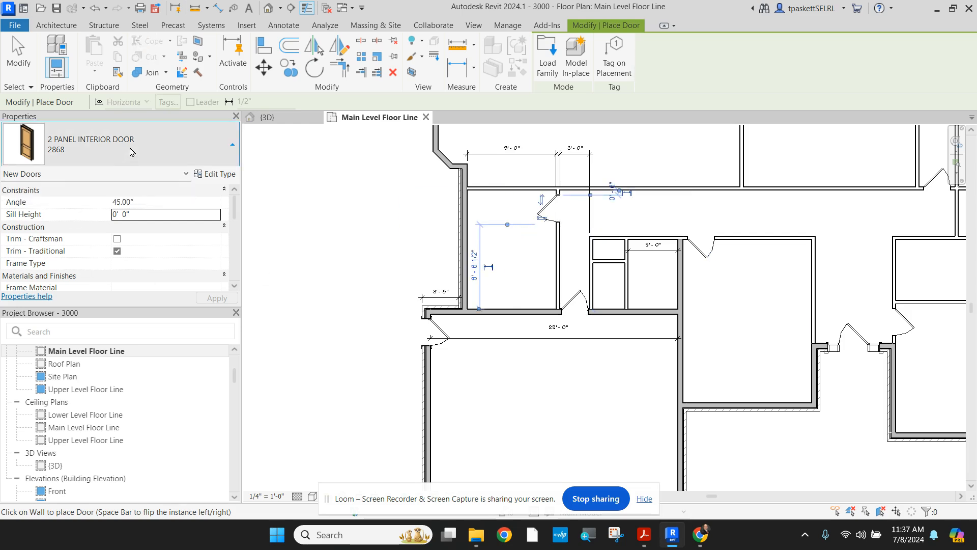
Switch to the 2668 two-panel interior door and place one between the two small closets and one in the 5'-0" wide room's hallway wall
{"action": "left_click", "coordinate": [133, 151]}
{"action": "scroll", "coordinate": [118, 196], "scroll_direction": "up", "scroll_amount": 1}
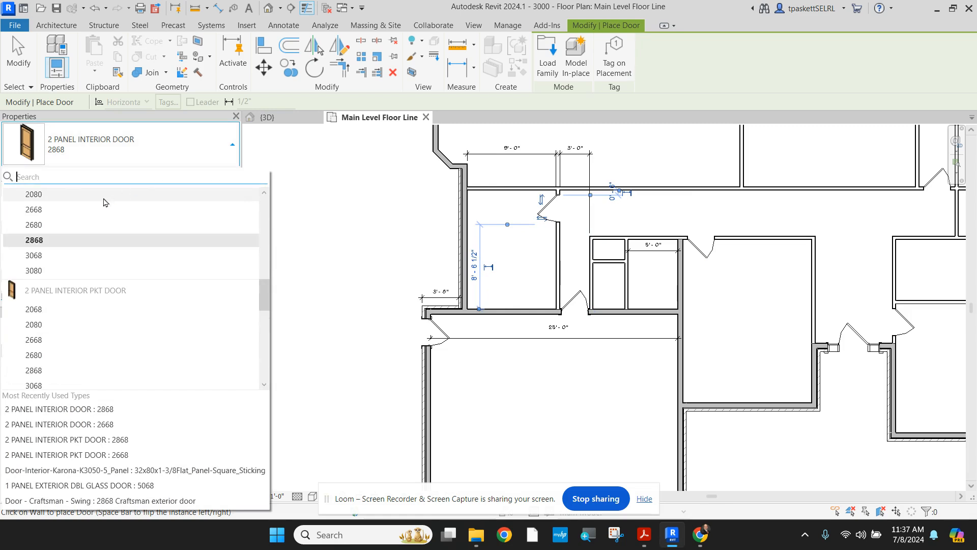
{"action": "left_click", "coordinate": [33, 212]}
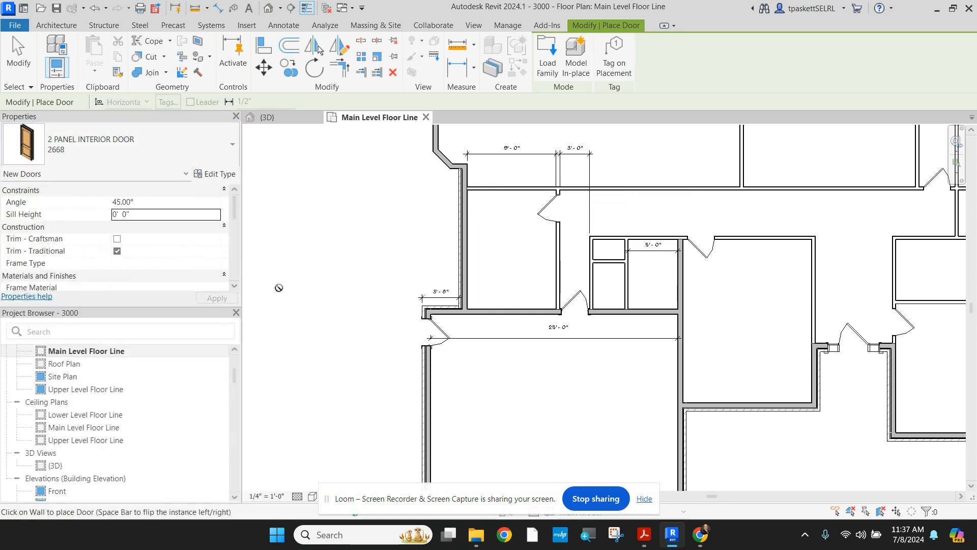
{"action": "left_click", "coordinate": [607, 263]}
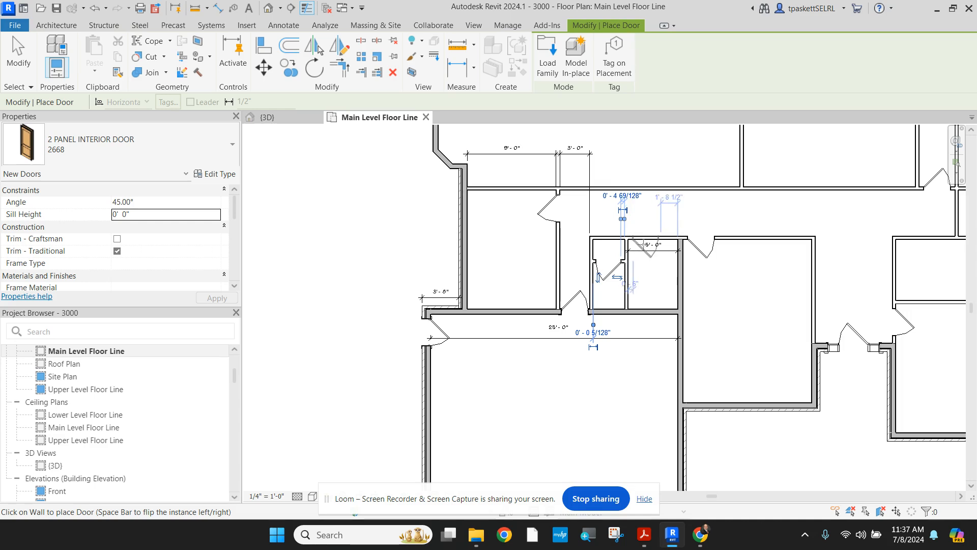
{"action": "left_click", "coordinate": [647, 238]}
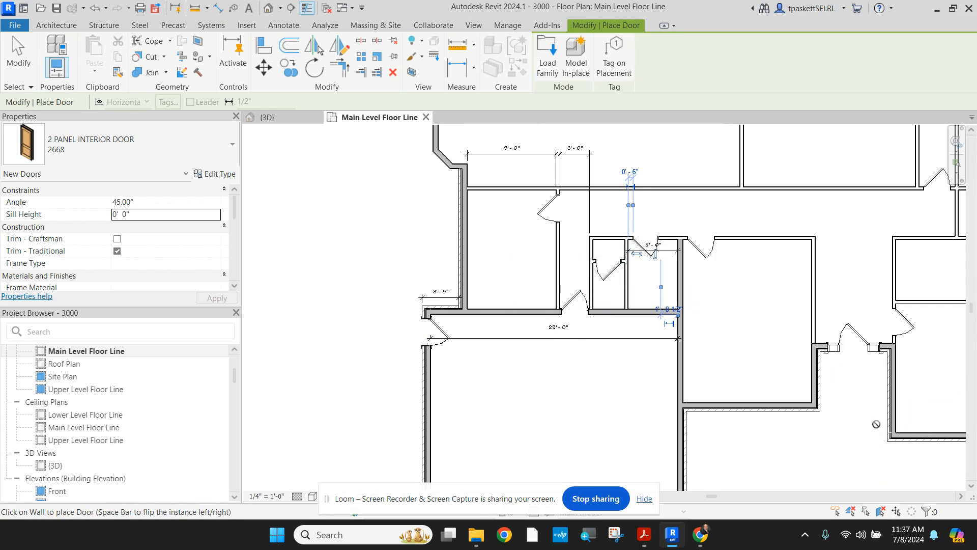
Place 2668 doors in the foyer-side wall of the room above the front room and in the small closet opening onto the front room
{"action": "middle_click_drag", "start_coordinate": [856, 377], "coordinate": [586, 428]}
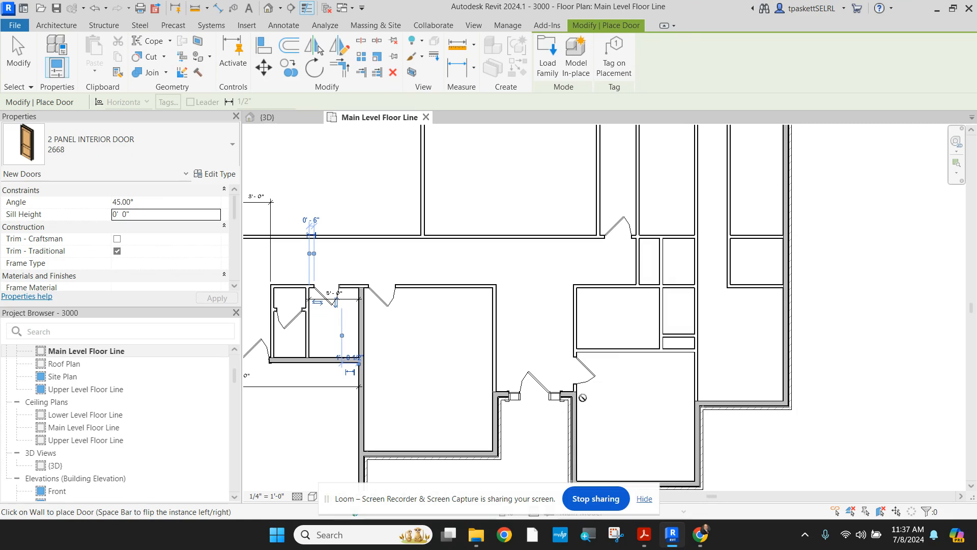
{"action": "left_click", "coordinate": [568, 304]}
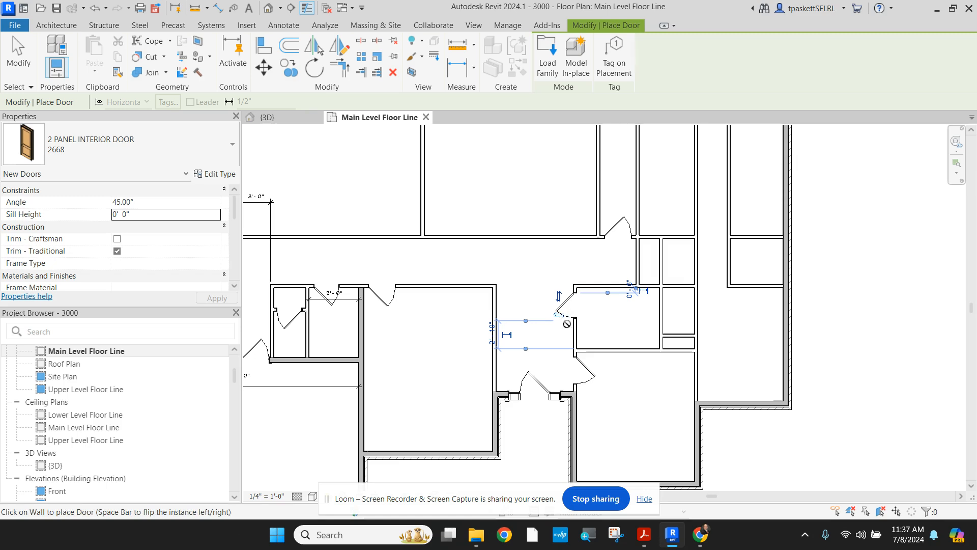
{"action": "key", "text": "space"}
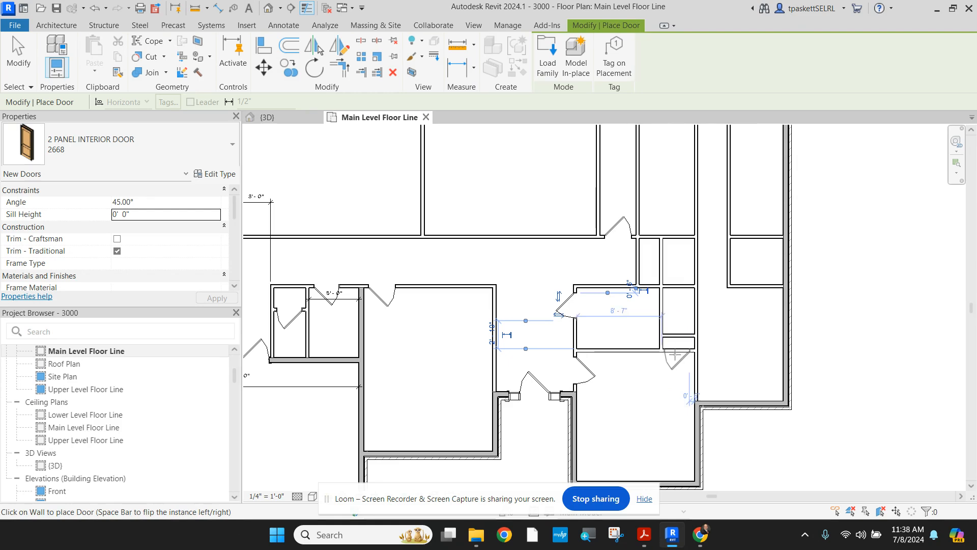
{"action": "left_click", "coordinate": [675, 355]}
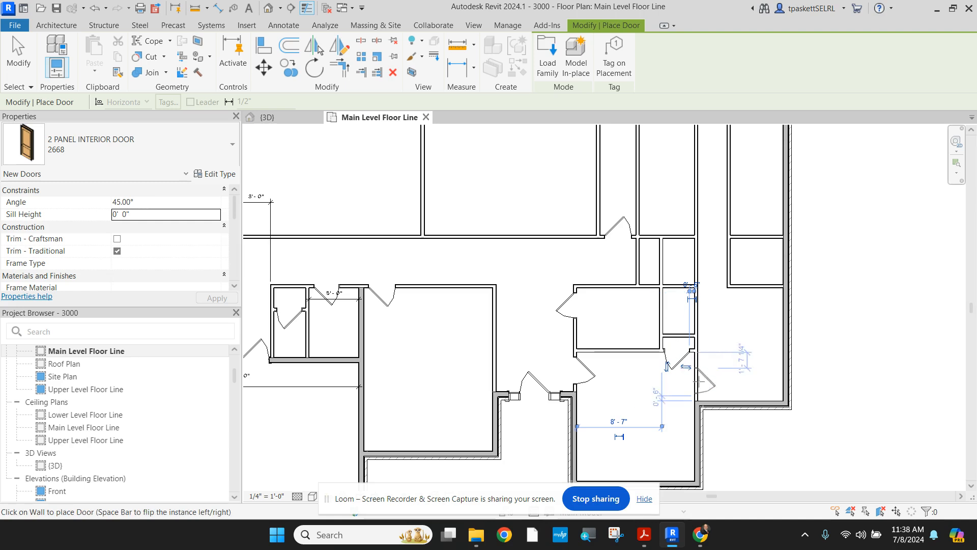
Place a 2668 door swinging into the small room against the east exterior wall, and finish placing doors
{"action": "left_click", "coordinate": [735, 268]}
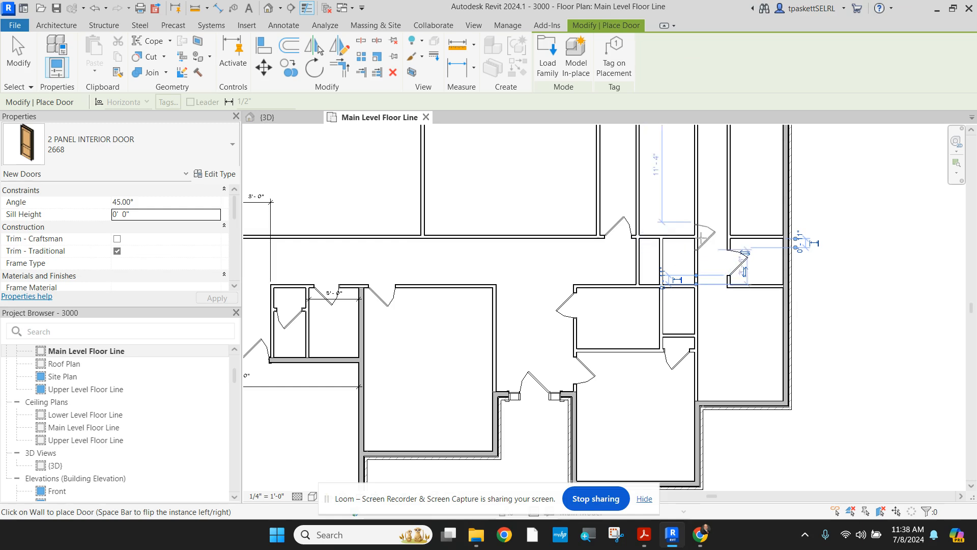
{"action": "scroll", "coordinate": [707, 241], "scroll_direction": "down", "scroll_amount": 2}
{"action": "scroll", "coordinate": [707, 241], "scroll_direction": "up", "scroll_amount": 1}
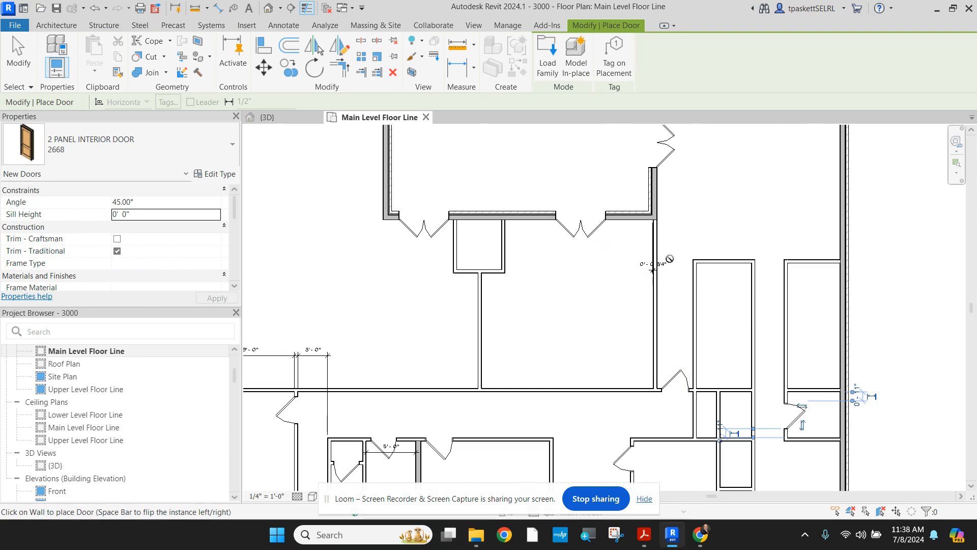
{"action": "scroll", "coordinate": [608, 240], "scroll_direction": "down", "scroll_amount": 1}
{"action": "middle_click_drag", "start_coordinate": [601, 254], "coordinate": [621, 308]}
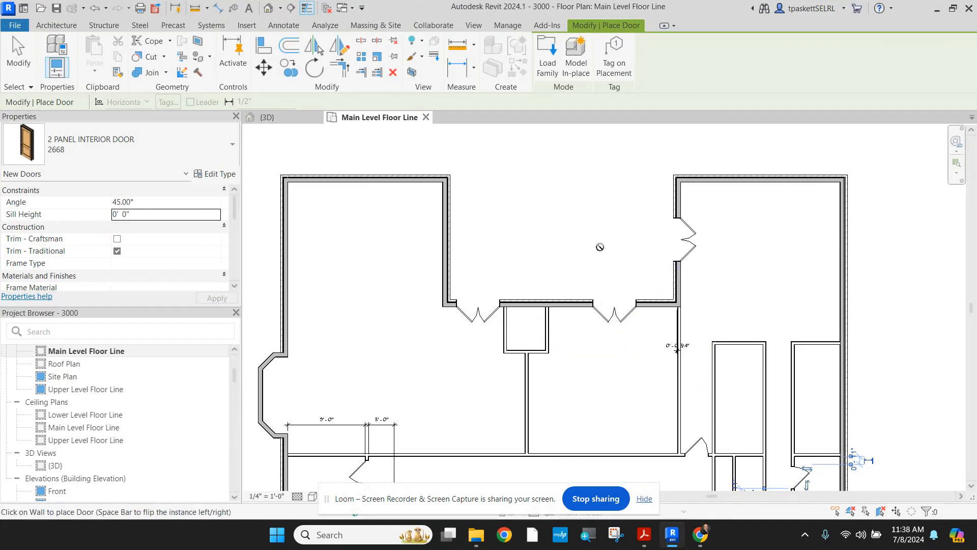
{"action": "right_click", "coordinate": [583, 148]}
{"action": "left_click", "coordinate": [603, 155]}
{"action": "right_click", "coordinate": [520, 227]}
{"action": "left_click", "coordinate": [524, 230]}
{"action": "scroll", "coordinate": [326, 239], "scroll_direction": "down", "scroll_amount": 2}
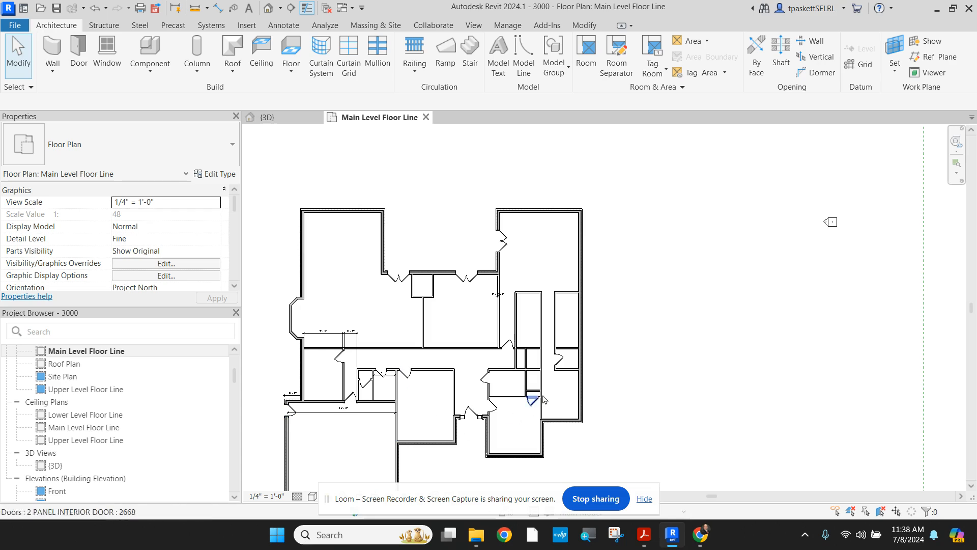
Set the 2668 door of the small room against the east exterior wall 4" from the room's lower partition wall
{"action": "scroll", "coordinate": [517, 418], "scroll_direction": "up", "scroll_amount": 2}
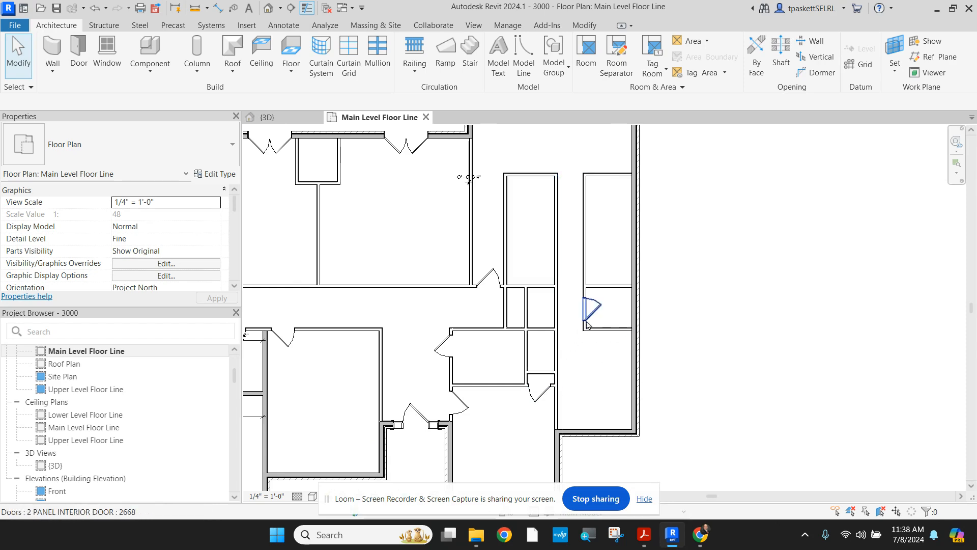
{"action": "scroll", "coordinate": [585, 313], "scroll_direction": "up", "scroll_amount": 4}
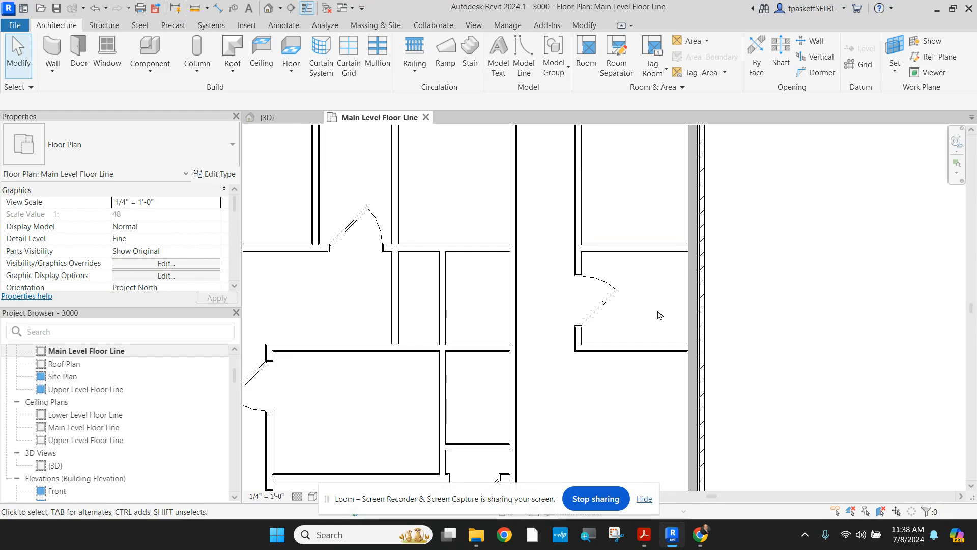
{"action": "left_click", "coordinate": [604, 310]}
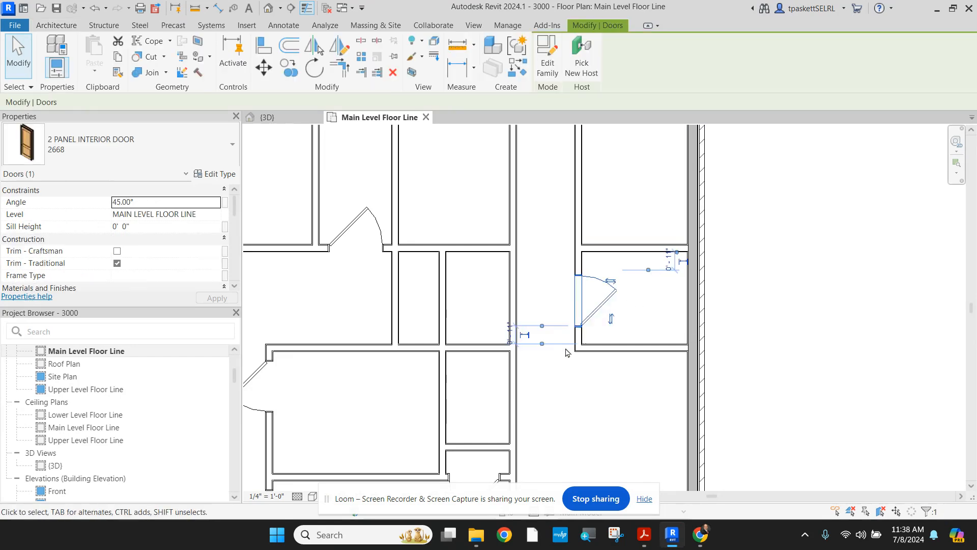
{"action": "scroll", "coordinate": [608, 331], "scroll_direction": "up", "scroll_amount": 4}
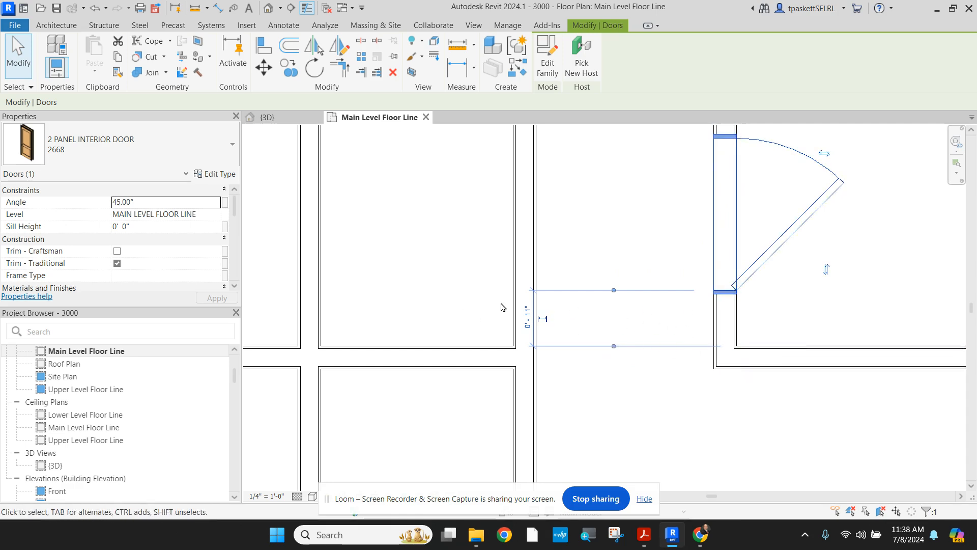
{"action": "left_click", "coordinate": [528, 317]}
{"action": "left_click", "coordinate": [538, 316]}
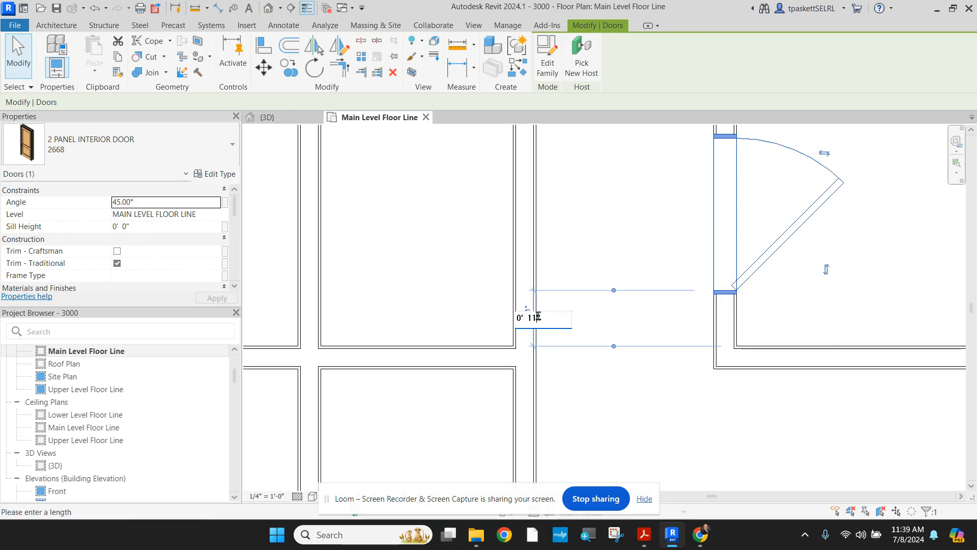
{"action": "left_click", "coordinate": [529, 319]}
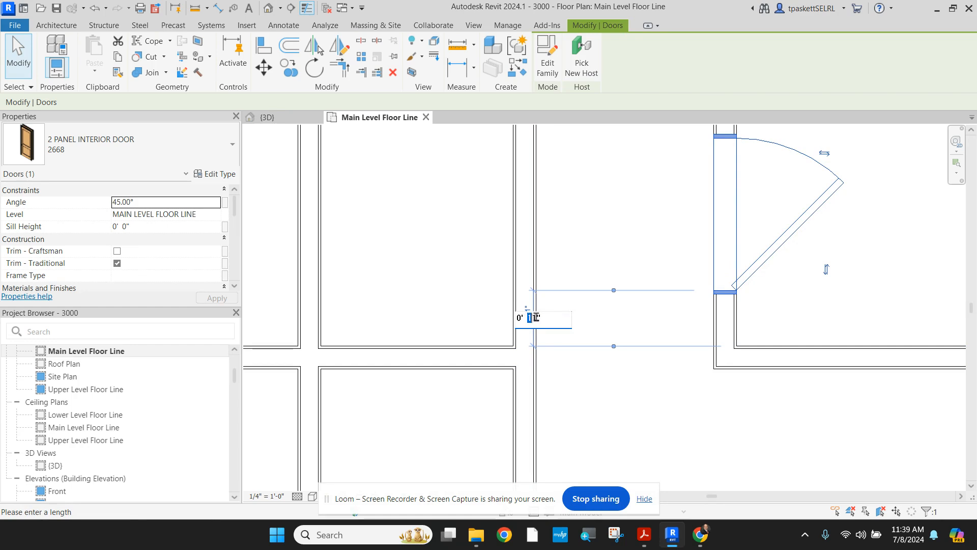
{"action": "type", "text": "4"}
{"action": "key", "text": "Return"}
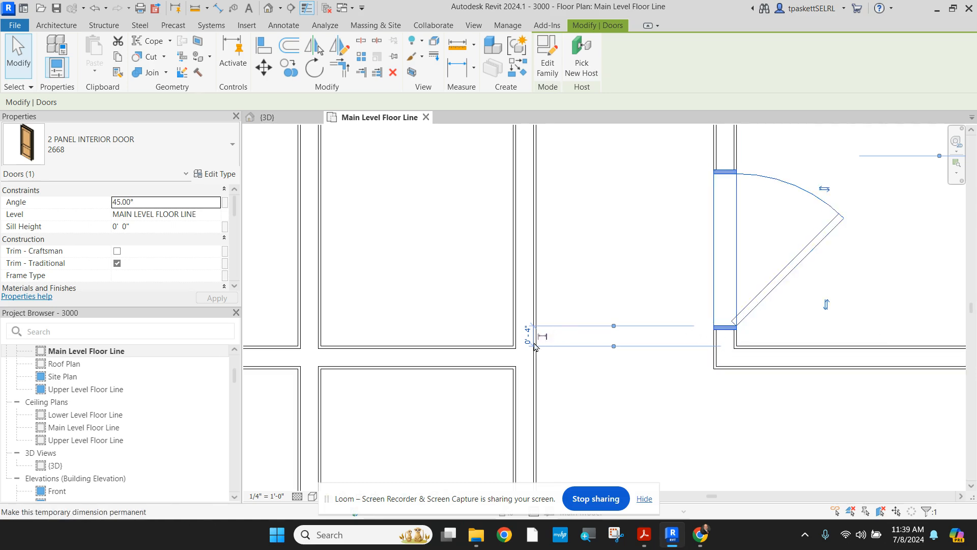
{"action": "left_click", "coordinate": [567, 367]}
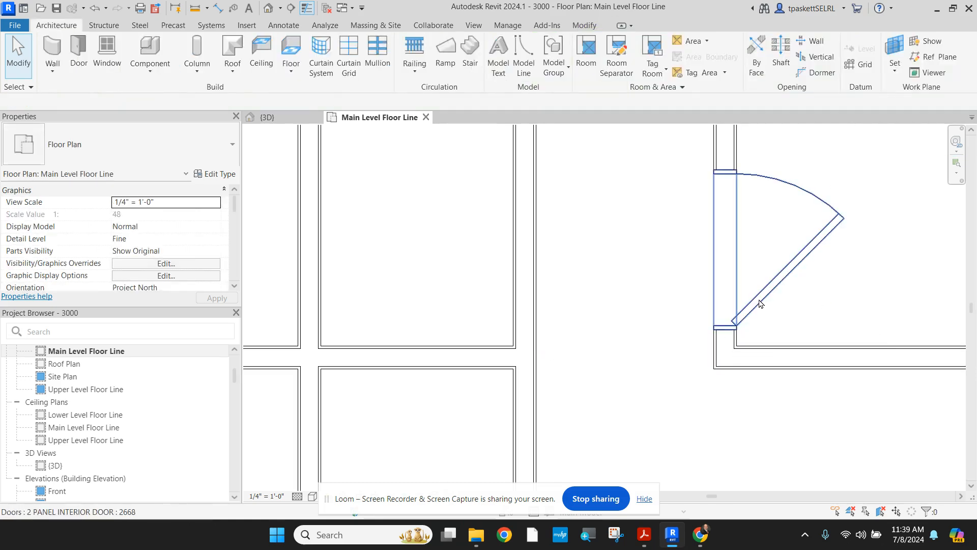
{"action": "left_click", "coordinate": [753, 335]}
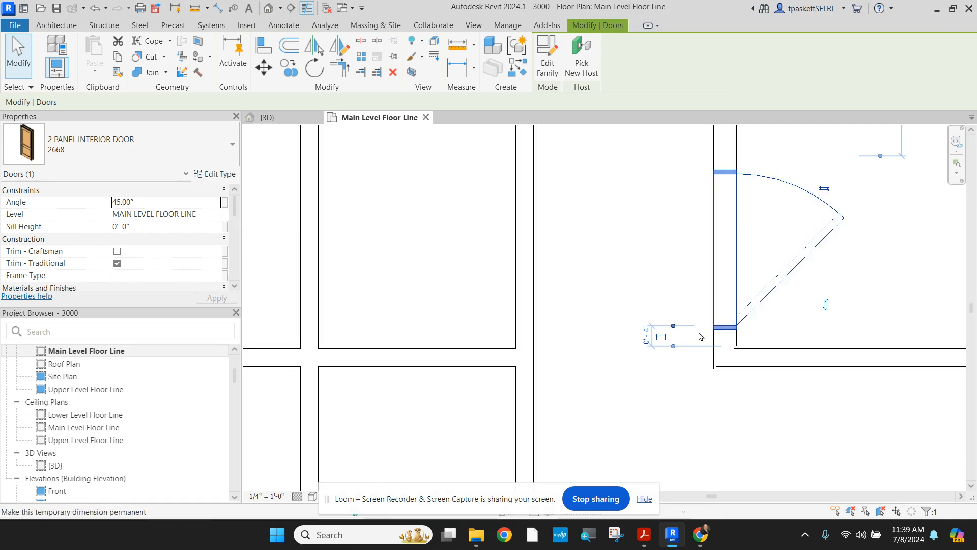
Set the 2668 door of the small closet opening onto the front room 4" from the closet's east side wall
{"action": "scroll", "coordinate": [681, 295], "scroll_direction": "down", "scroll_amount": 1}
{"action": "scroll", "coordinate": [681, 288], "scroll_direction": "down", "scroll_amount": 2}
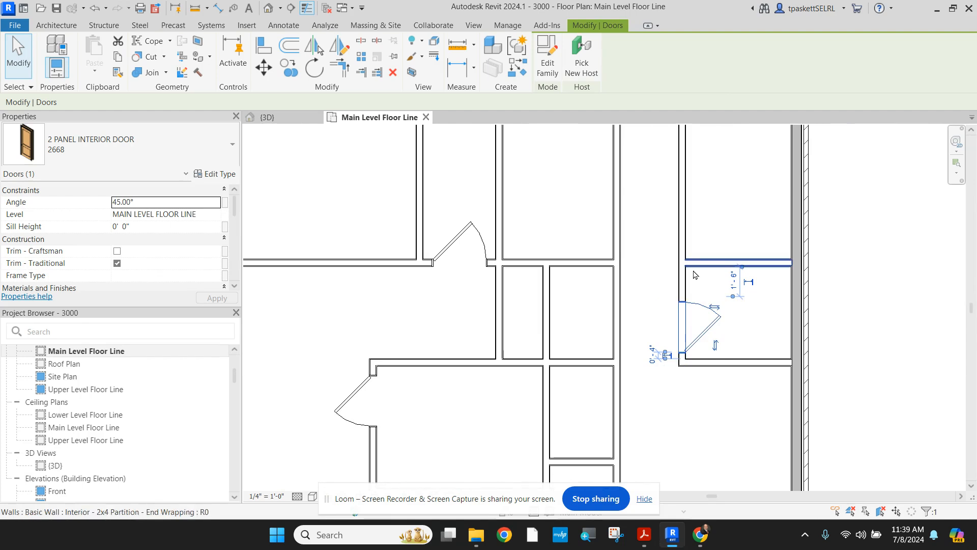
{"action": "scroll", "coordinate": [606, 243], "scroll_direction": "down", "scroll_amount": 3}
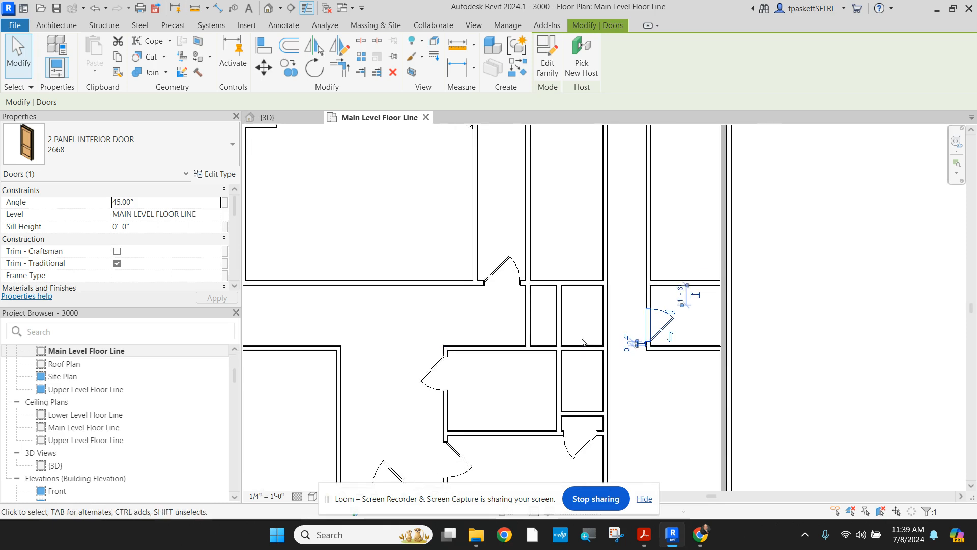
{"action": "scroll", "coordinate": [596, 325], "scroll_direction": "up", "scroll_amount": 3}
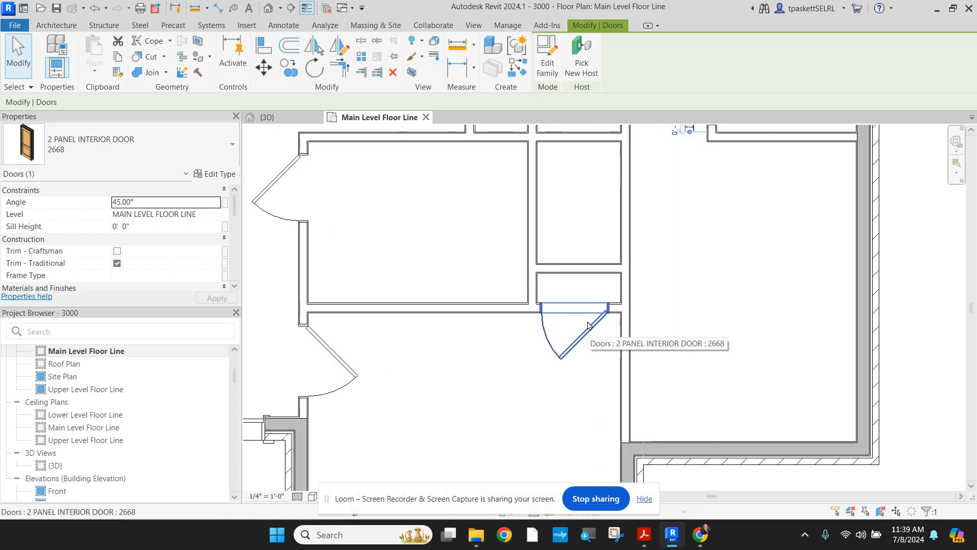
{"action": "scroll", "coordinate": [588, 326], "scroll_direction": "up", "scroll_amount": 2}
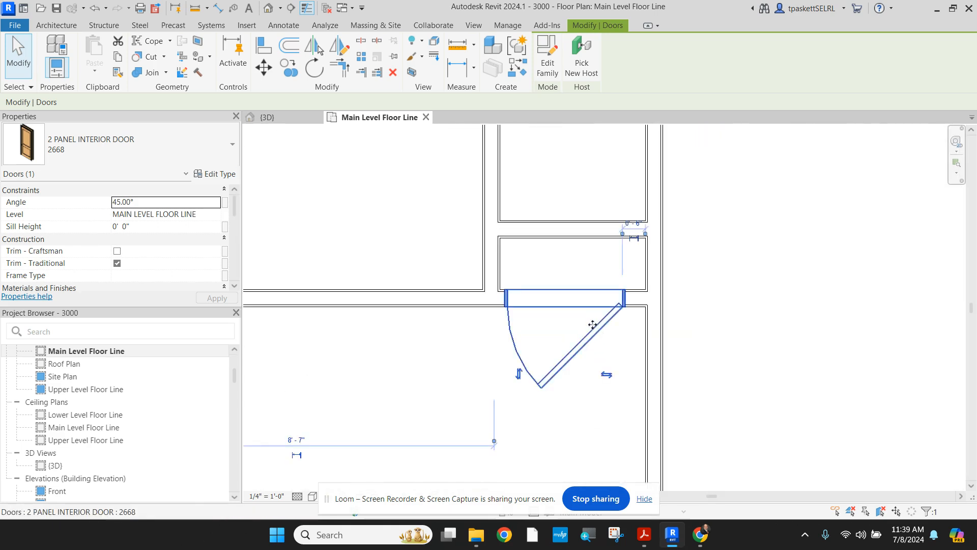
{"action": "scroll", "coordinate": [634, 230], "scroll_direction": "up", "scroll_amount": 1}
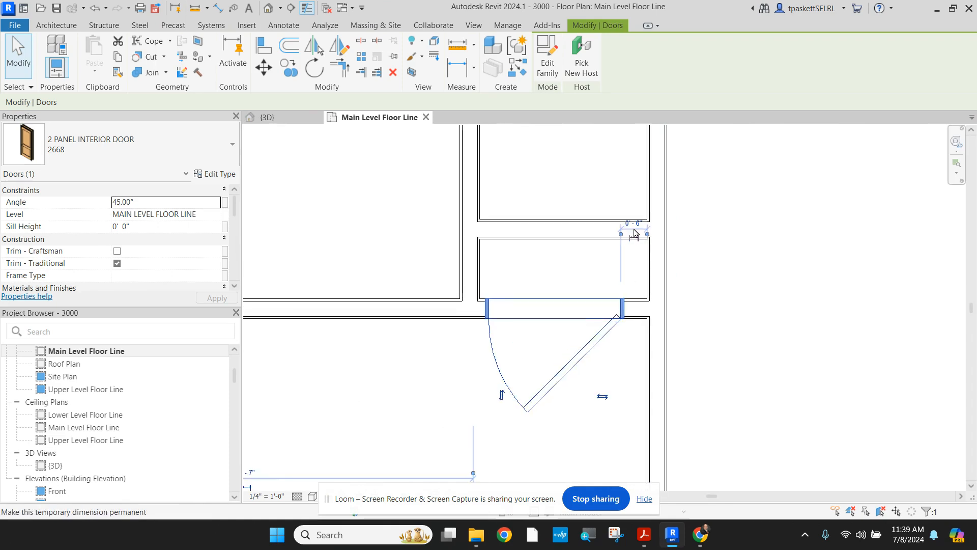
{"action": "left_click", "coordinate": [631, 224]}
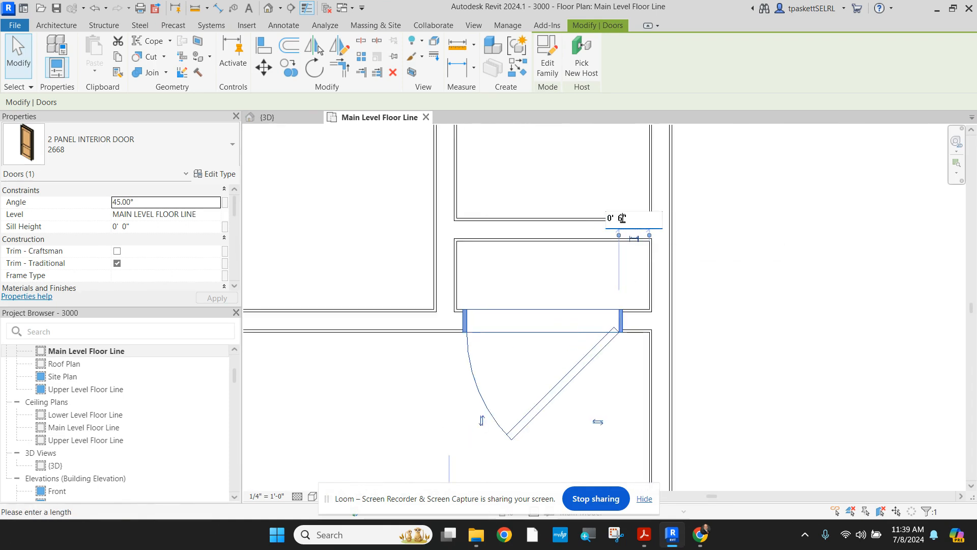
{"action": "type", "text": "4"}
{"action": "key", "text": "Return"}
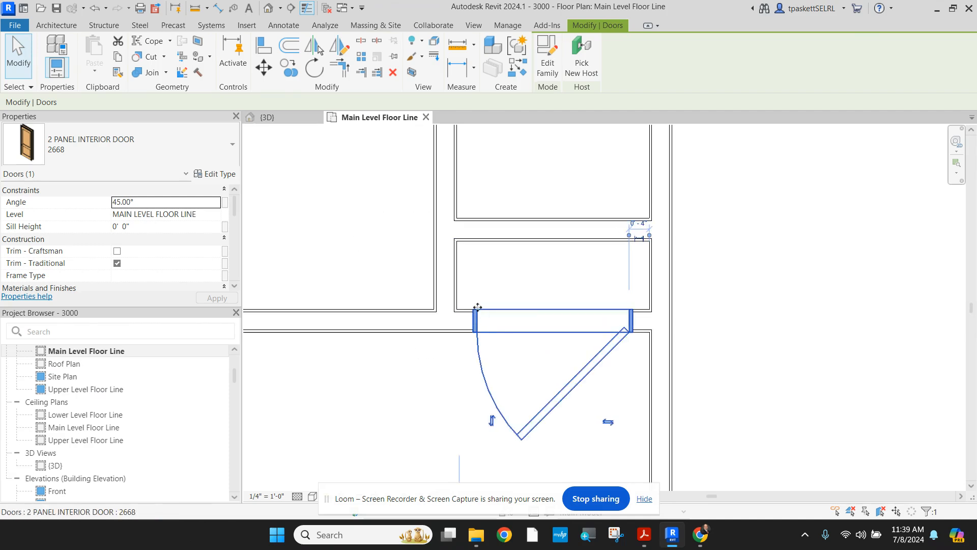
{"action": "scroll", "coordinate": [469, 338], "scroll_direction": "down", "scroll_amount": 3}
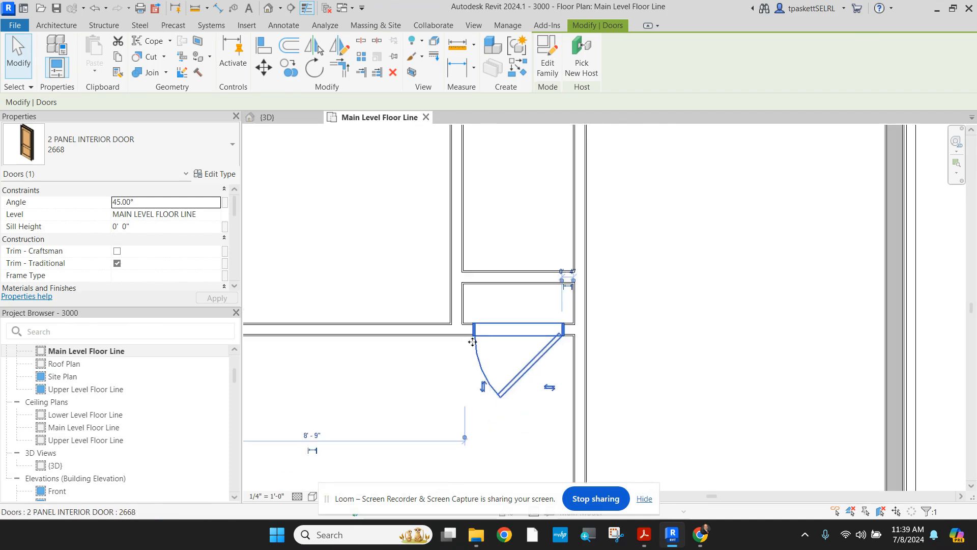
{"action": "left_click", "coordinate": [446, 368]}
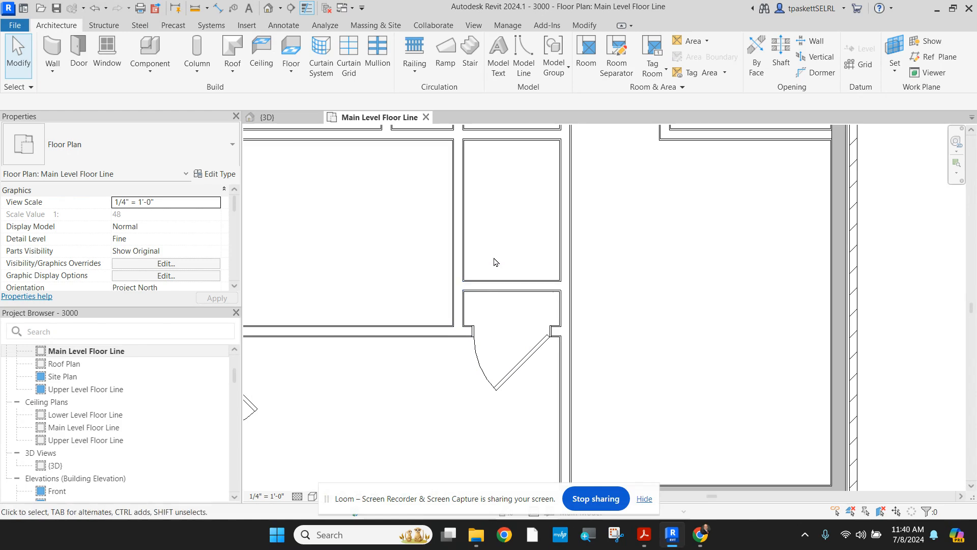
Check the spacing on both sides of the 5068 double glass doors in the northeast room and in the middle rear room
{"action": "scroll", "coordinate": [580, 186], "scroll_direction": "down", "scroll_amount": 5}
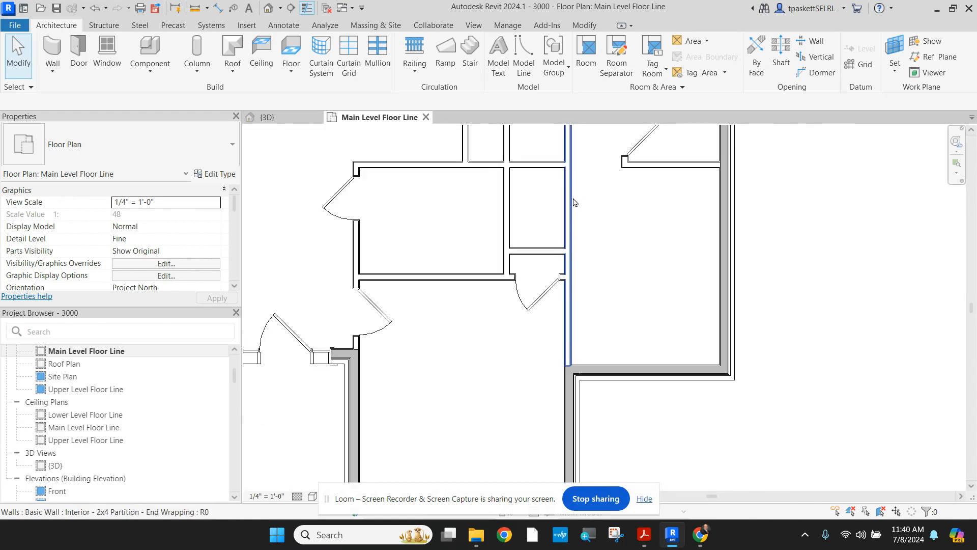
{"action": "scroll", "coordinate": [585, 181], "scroll_direction": "down", "scroll_amount": 3}
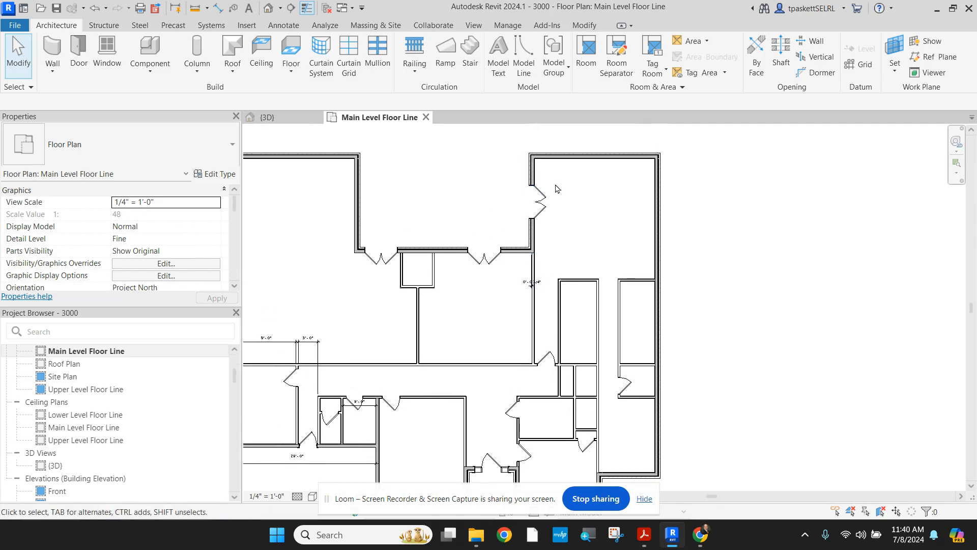
{"action": "scroll", "coordinate": [555, 188], "scroll_direction": "up", "scroll_amount": 4}
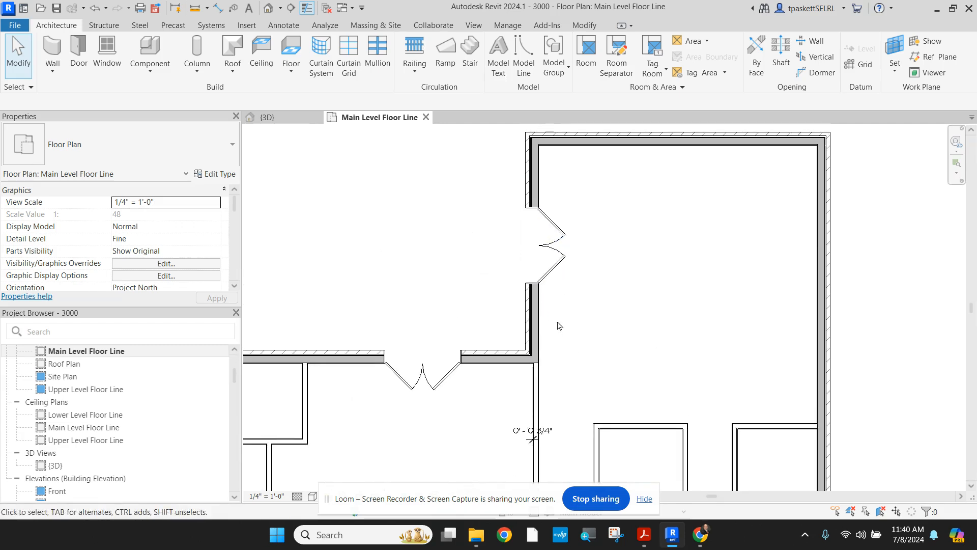
{"action": "left_click", "coordinate": [553, 253]}
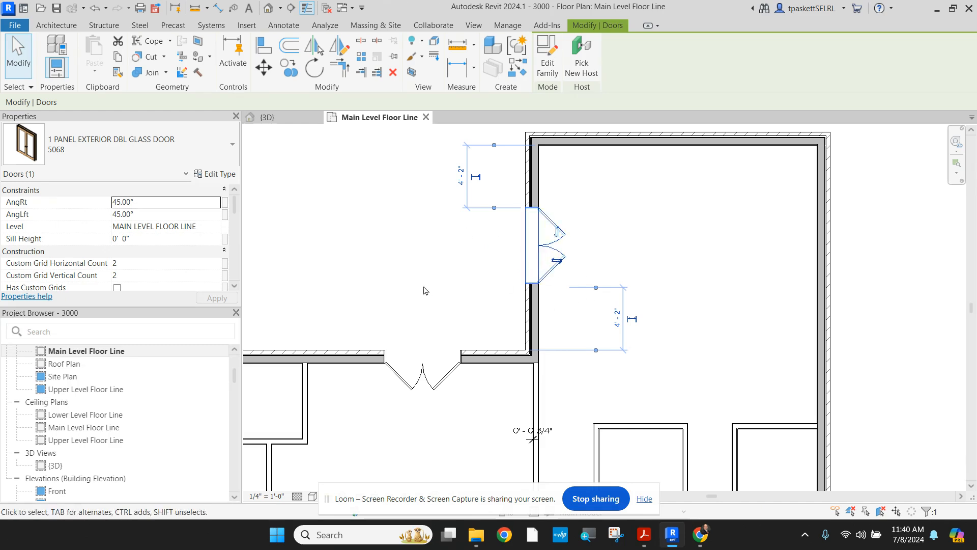
{"action": "scroll", "coordinate": [426, 293], "scroll_direction": "down", "scroll_amount": 3}
{"action": "scroll", "coordinate": [506, 328], "scroll_direction": "up", "scroll_amount": 3}
{"action": "left_click", "coordinate": [489, 274]}
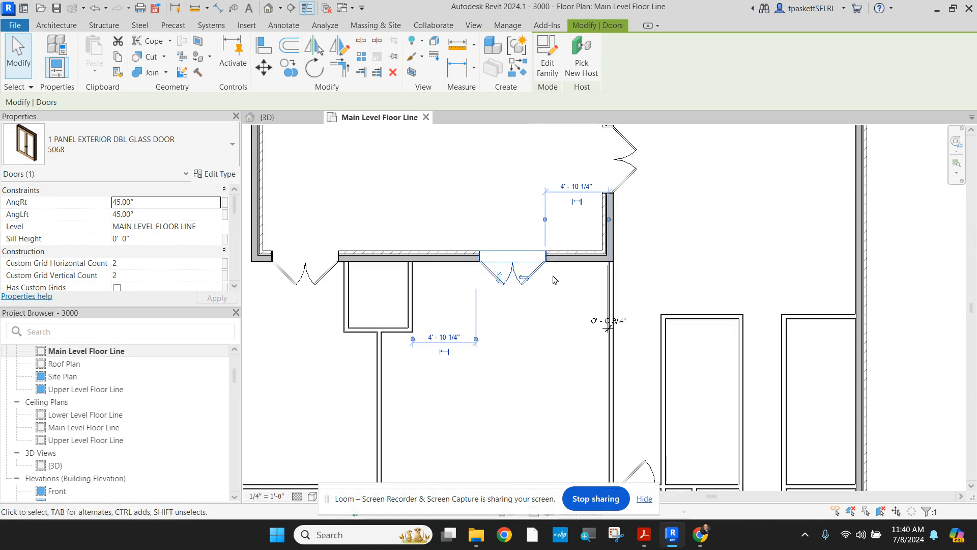
{"action": "scroll", "coordinate": [515, 256], "scroll_direction": "down", "scroll_amount": 2}
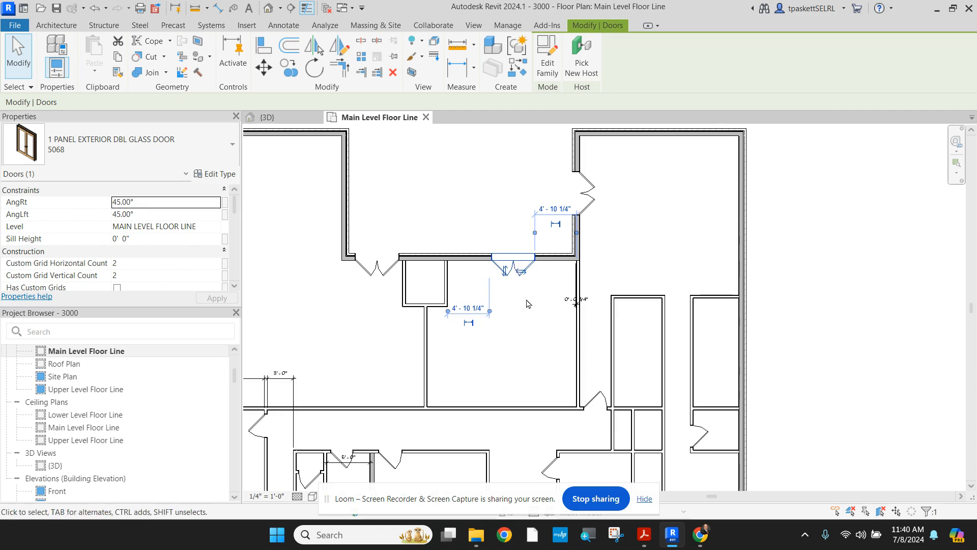
{"action": "scroll", "coordinate": [548, 194], "scroll_direction": "up", "scroll_amount": 4}
{"action": "scroll", "coordinate": [548, 193], "scroll_direction": "down", "scroll_amount": 3}
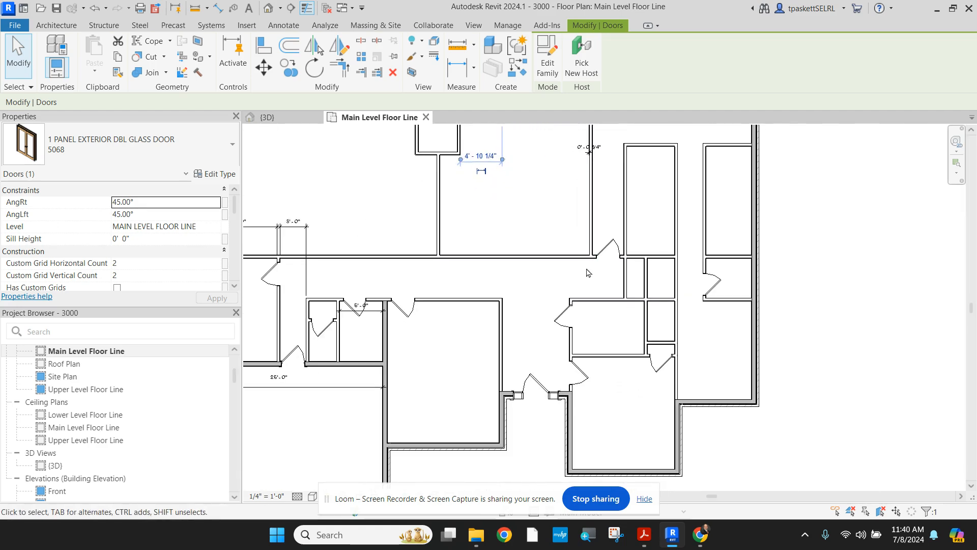
Set the hinge side of the 2868 door at the passage beside the middle rear room 4" from the passage's west wall
{"action": "scroll", "coordinate": [592, 274], "scroll_direction": "up", "scroll_amount": 3}
{"action": "left_click", "coordinate": [598, 229]}
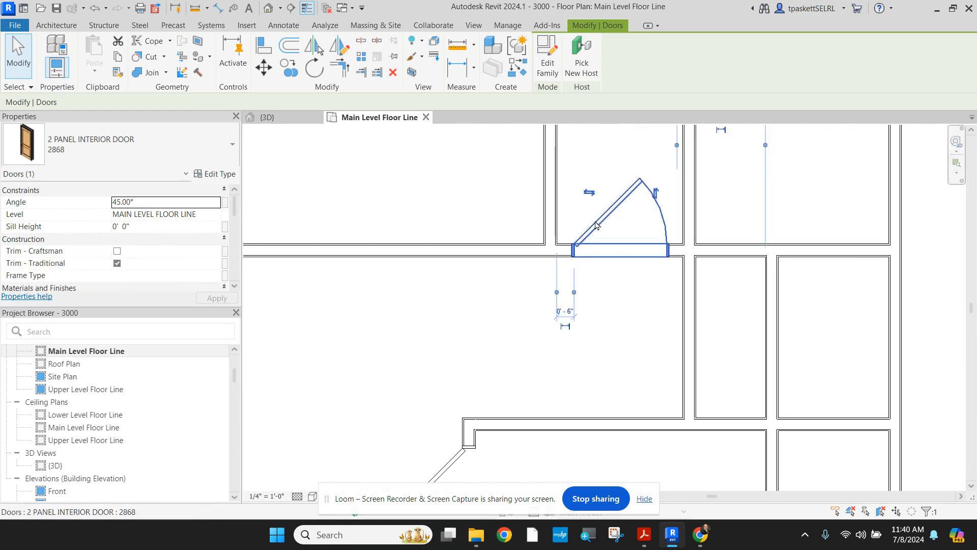
{"action": "scroll", "coordinate": [574, 308], "scroll_direction": "up", "scroll_amount": 1}
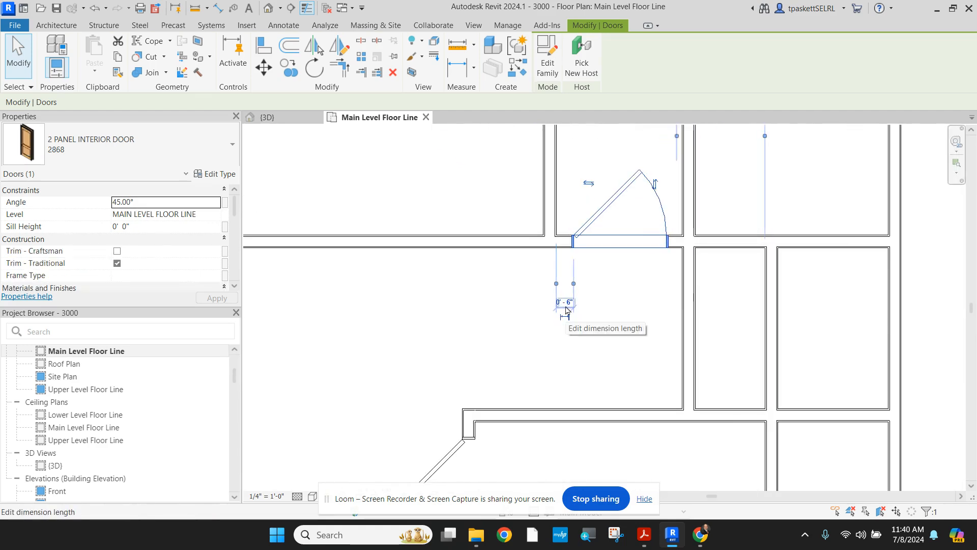
{"action": "scroll", "coordinate": [565, 310], "scroll_direction": "down", "scroll_amount": 2}
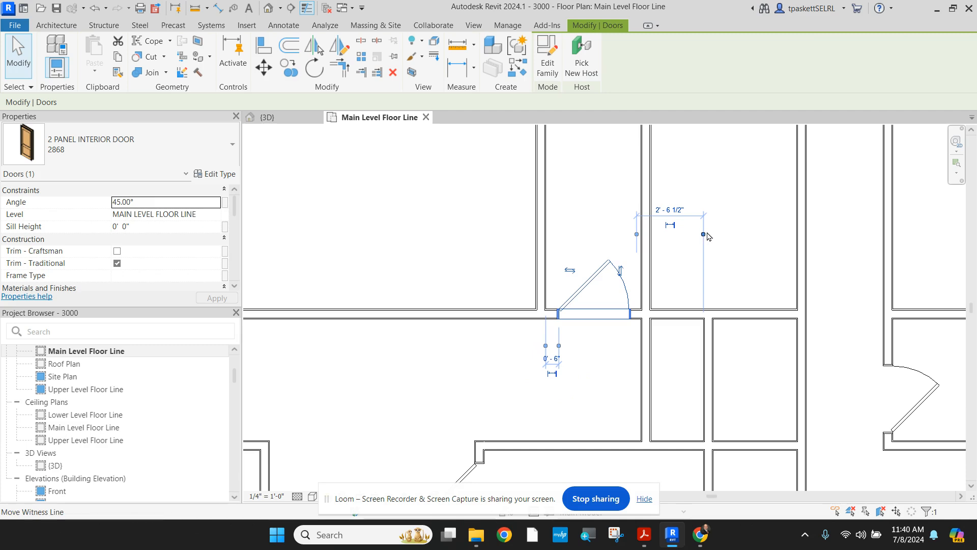
{"action": "mouse_move", "coordinate": [631, 316]}
{"action": "left_mouse_down"}
{"action": "mouse_move", "coordinate": [641, 316]}
{"action": "mouse_move", "coordinate": [630, 314]}
{"action": "left_mouse_up"}
{"action": "scroll", "coordinate": [620, 323], "scroll_direction": "up", "scroll_amount": 2}
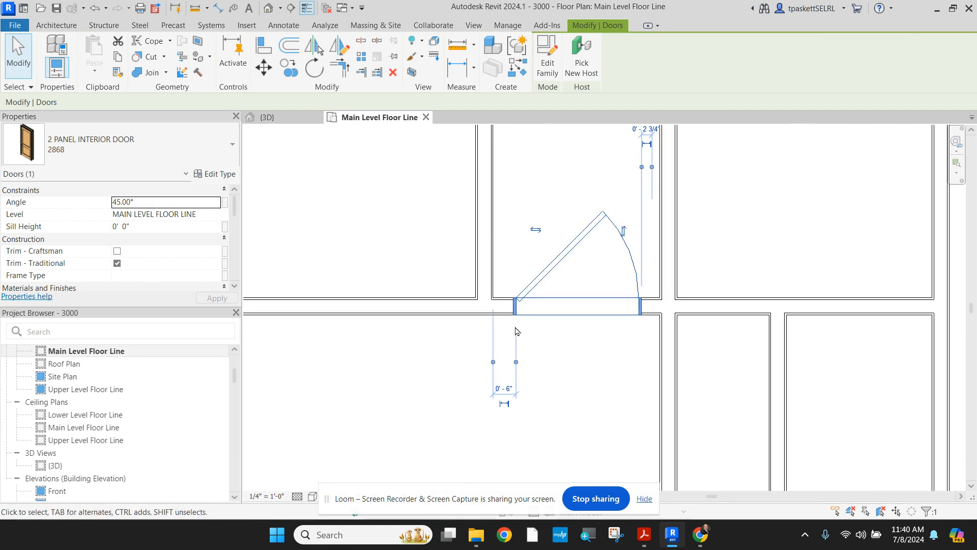
{"action": "scroll", "coordinate": [613, 211], "scroll_direction": "down", "scroll_amount": 1}
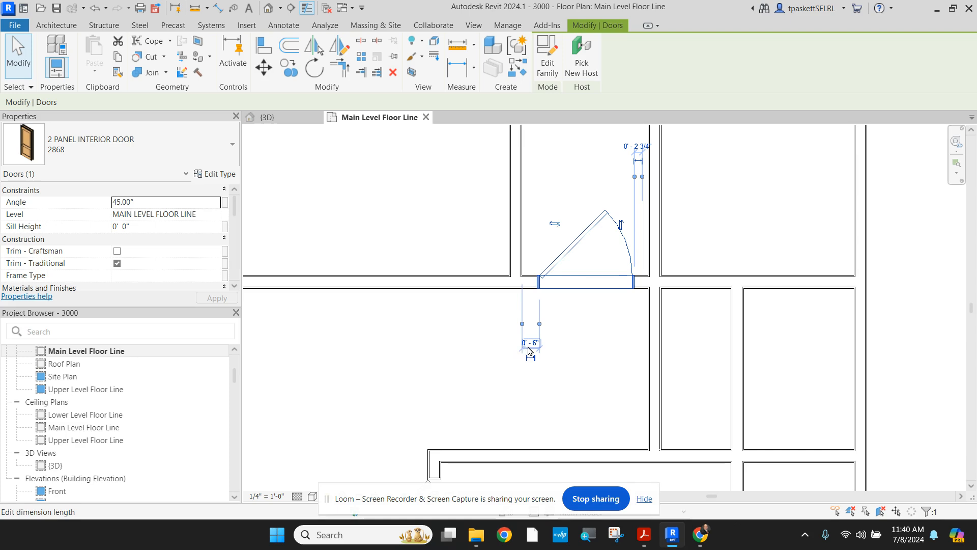
{"action": "left_click", "coordinate": [529, 343]}
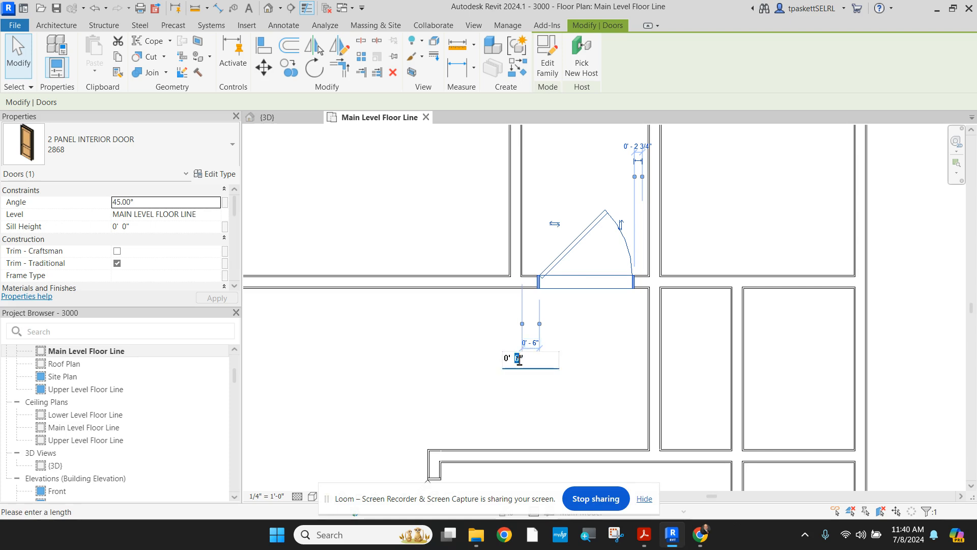
{"action": "type", "text": "4"}
{"action": "key", "text": "Return"}
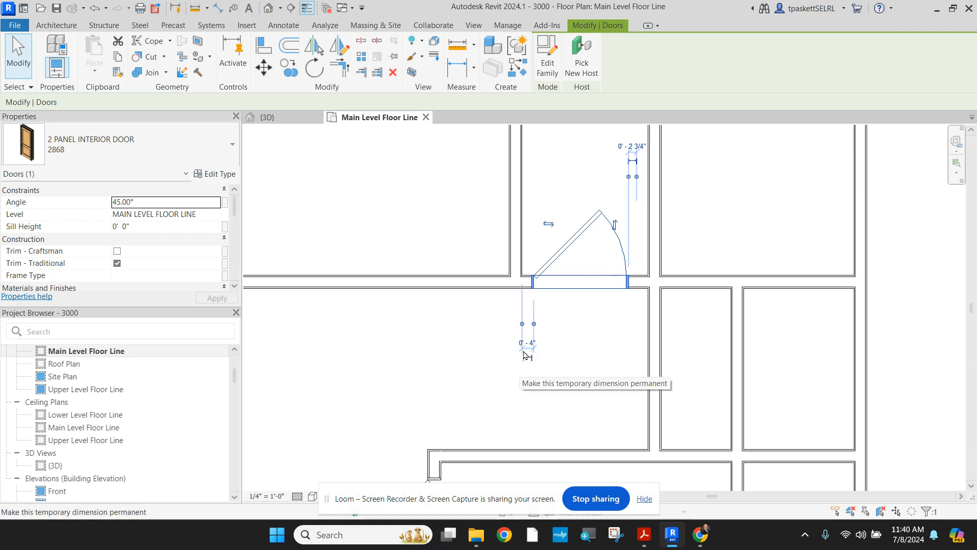
{"action": "left_click", "coordinate": [585, 349]}
Try to re-reference the latch-side dimension of the 2868 passage door to the passage's east wall
{"action": "left_click", "coordinate": [618, 271]}
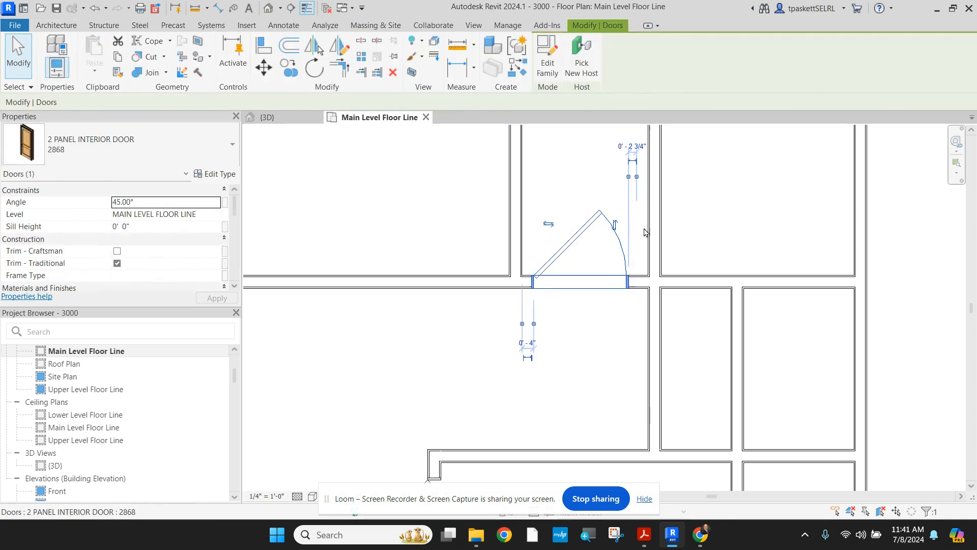
{"action": "left_click_drag", "start_coordinate": [637, 184], "coordinate": [641, 276]}
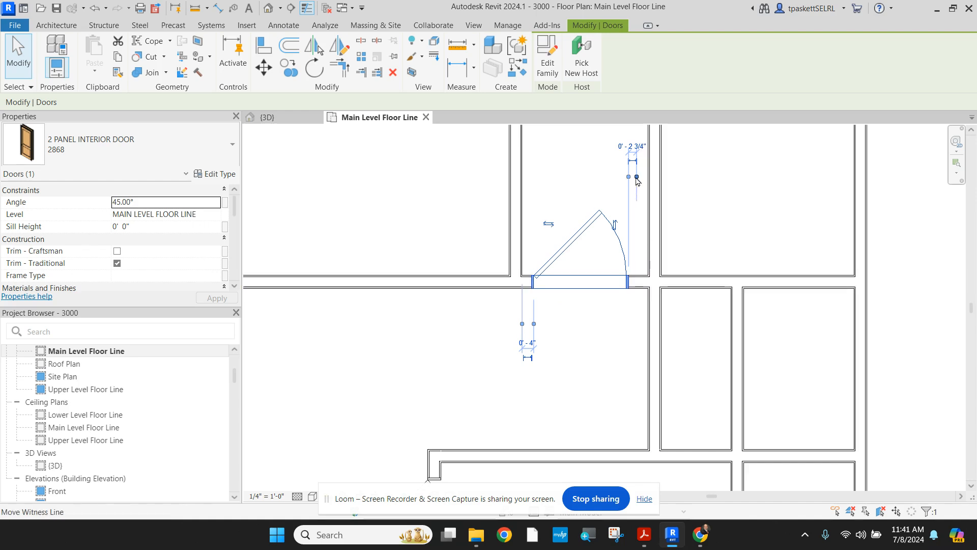
{"action": "left_click_drag", "start_coordinate": [636, 178], "coordinate": [650, 279]}
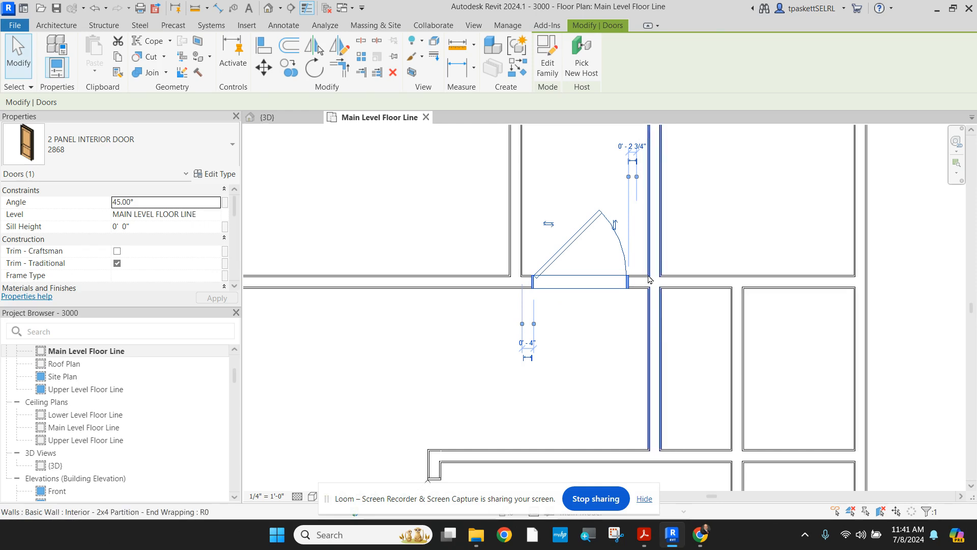
{"action": "scroll", "coordinate": [605, 201], "scroll_direction": "down", "scroll_amount": 2}
{"action": "middle_click_drag", "start_coordinate": [605, 201], "coordinate": [576, 341]}
{"action": "scroll", "coordinate": [576, 341], "scroll_direction": "up", "scroll_amount": 1}
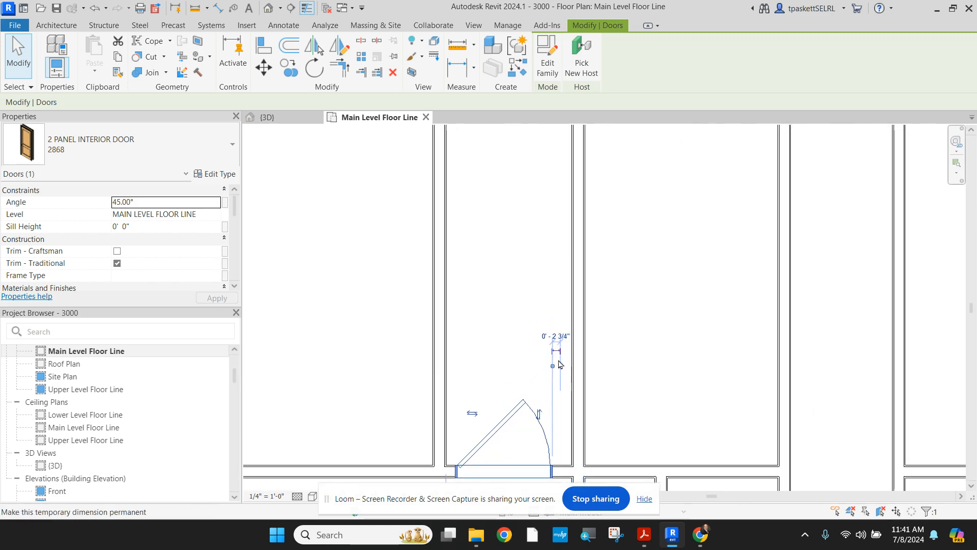
{"action": "scroll", "coordinate": [568, 229], "scroll_direction": "down", "scroll_amount": 1}
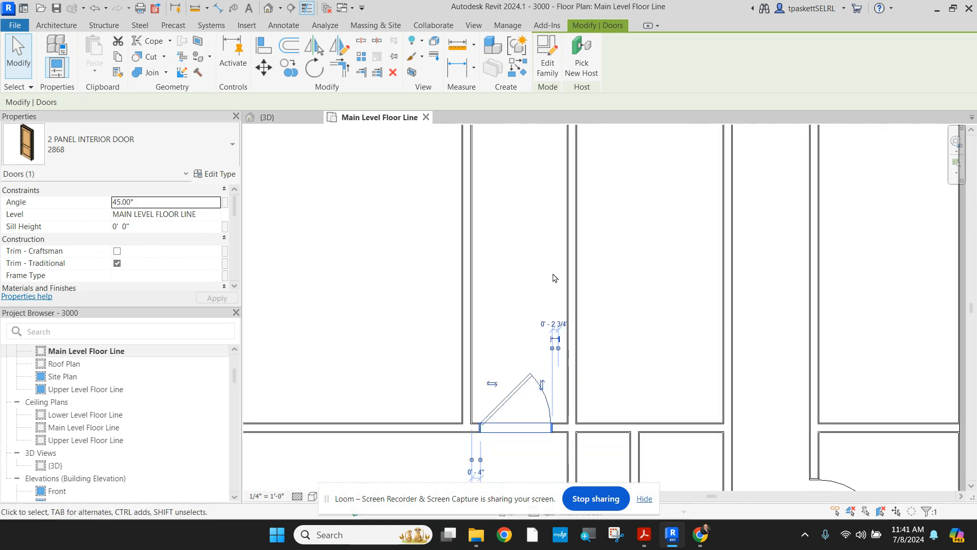
{"action": "middle_click_drag", "start_coordinate": [570, 221], "coordinate": [562, 313]}
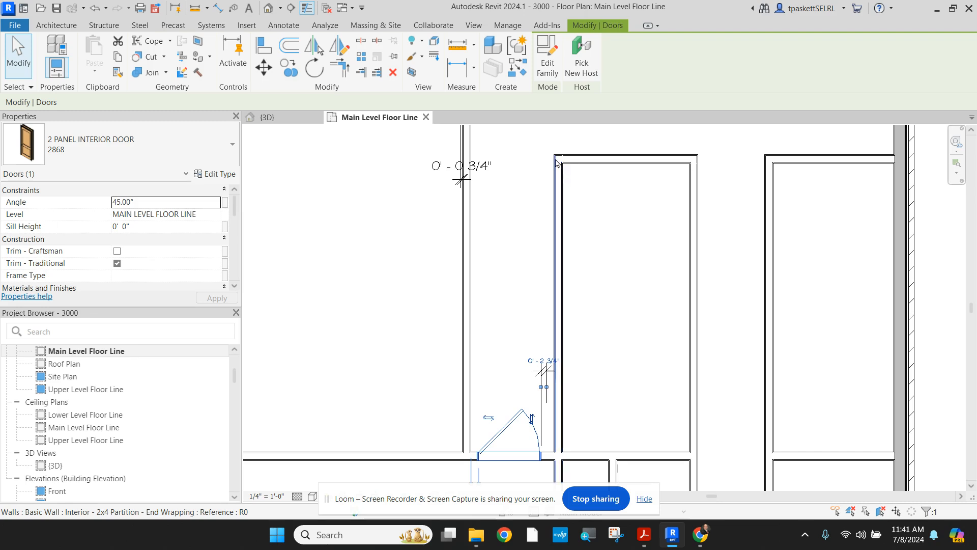
{"action": "key", "text": "Escape"}
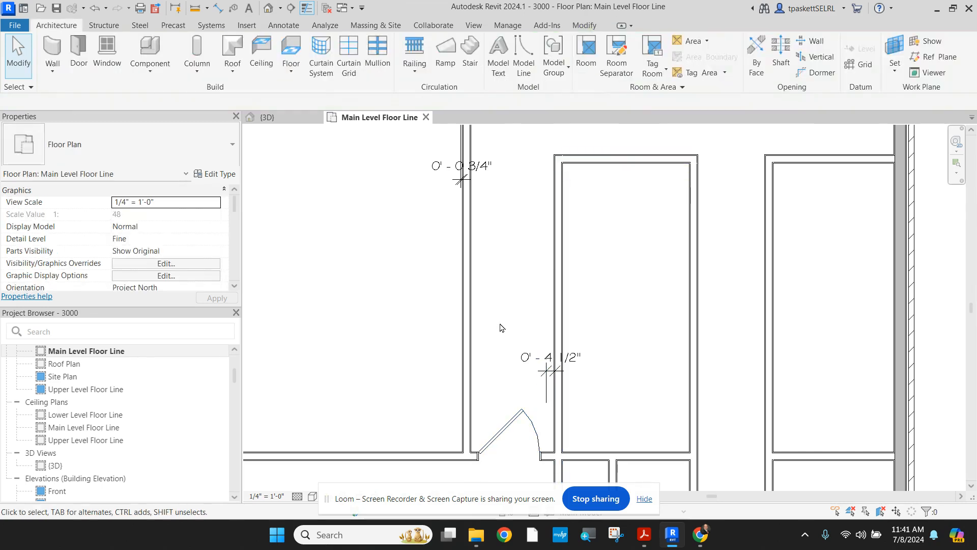
Delete the stray permanent dimension above the 2868 door at the passage's east wall
{"action": "scroll", "coordinate": [545, 380], "scroll_direction": "up", "scroll_amount": 2}
{"action": "scroll", "coordinate": [545, 381], "scroll_direction": "up", "scroll_amount": 5}
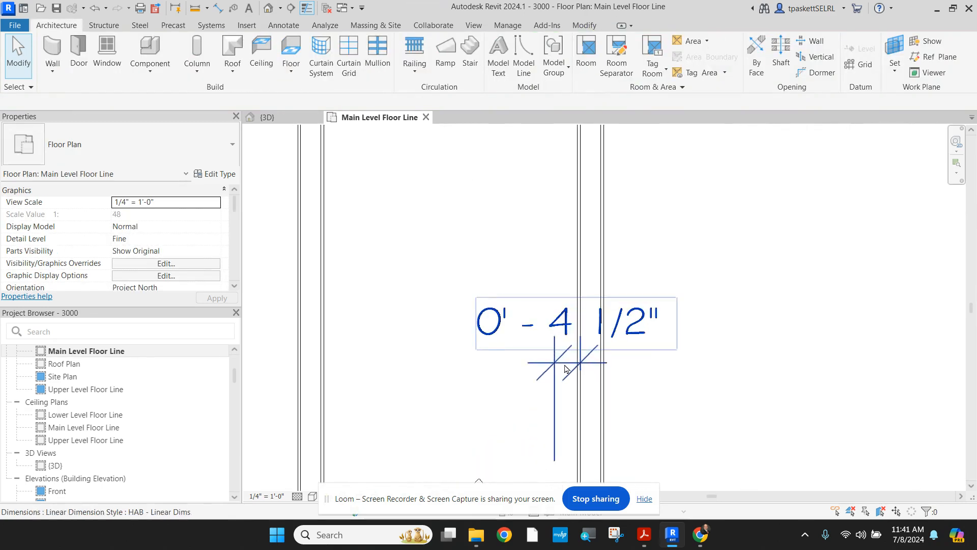
{"action": "scroll", "coordinate": [579, 351], "scroll_direction": "down", "scroll_amount": 4}
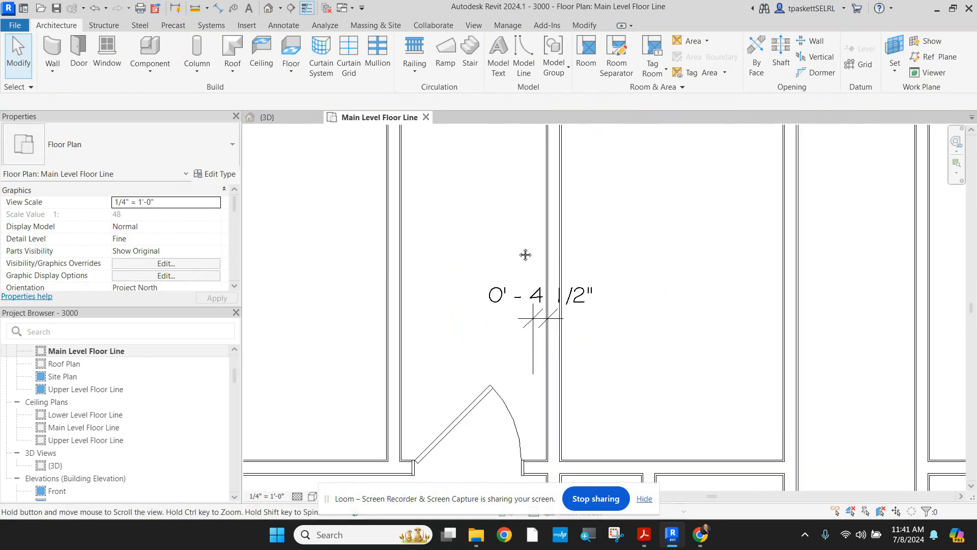
{"action": "scroll", "coordinate": [524, 408], "scroll_direction": "down", "scroll_amount": 3, "text": "ctrl"}
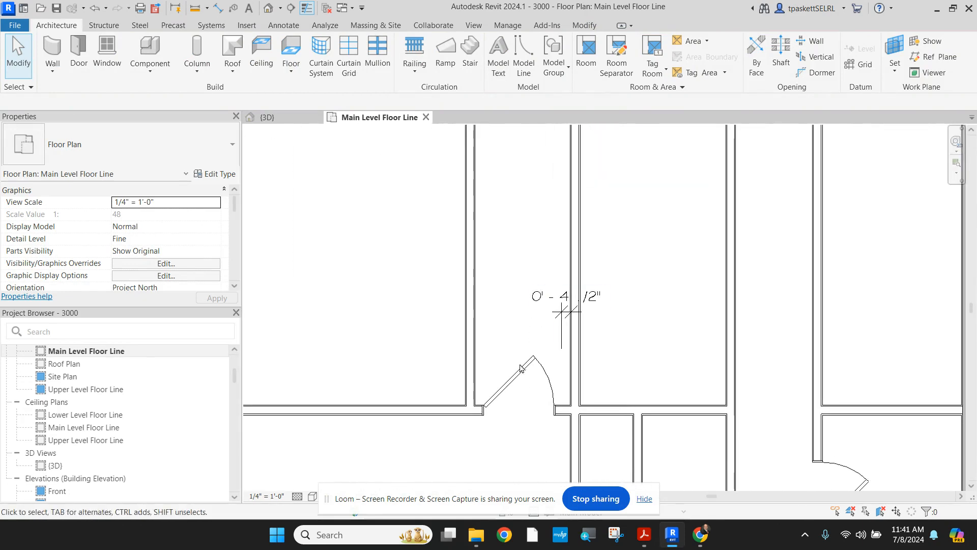
{"action": "left_click", "coordinate": [512, 389]}
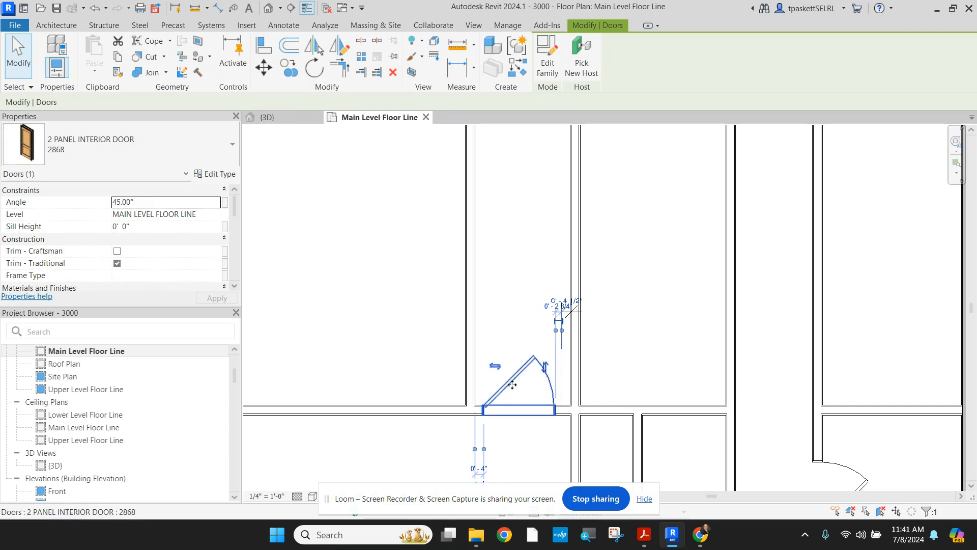
{"action": "key", "text": "Escape"}
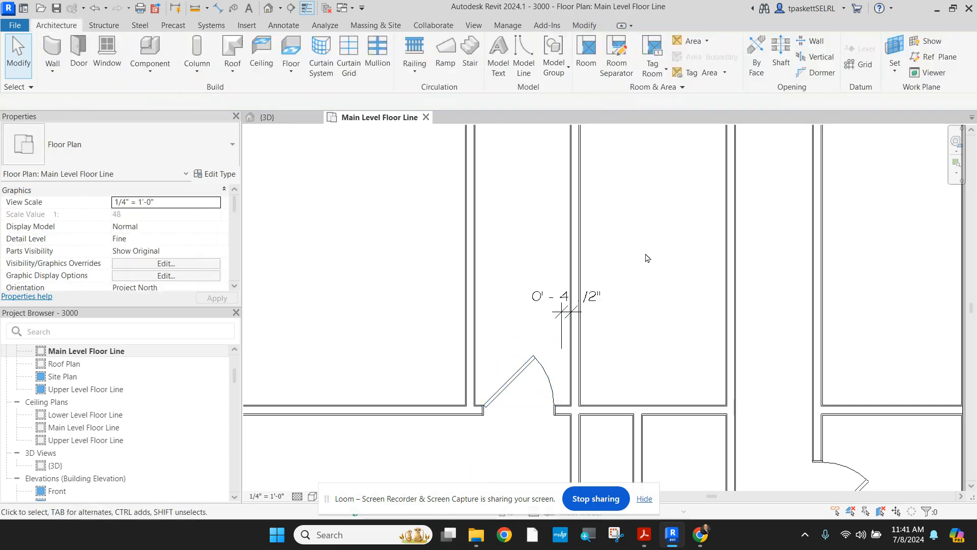
{"action": "left_click", "coordinate": [563, 333]}
{"action": "key", "text": "Delete"}
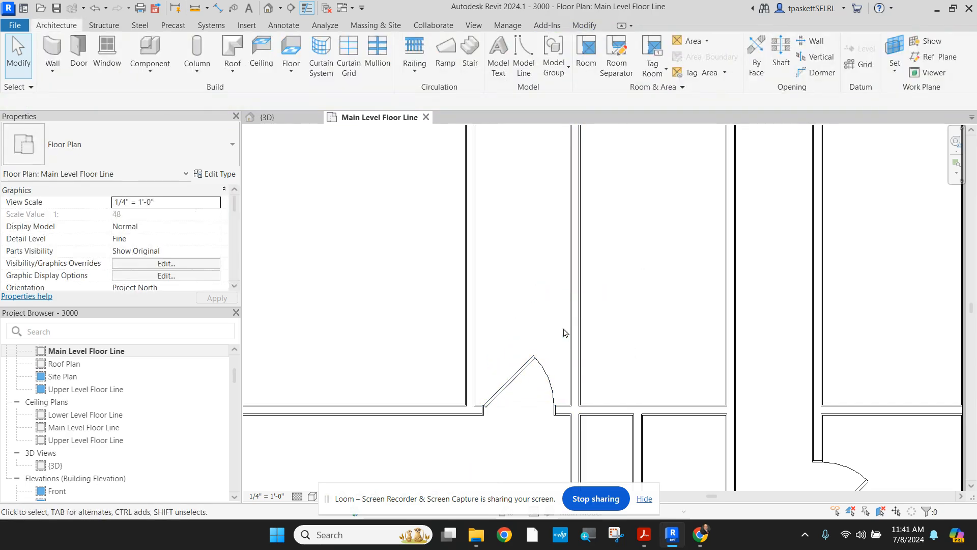
{"action": "scroll", "coordinate": [435, 394], "scroll_direction": "down", "scroll_amount": 4}
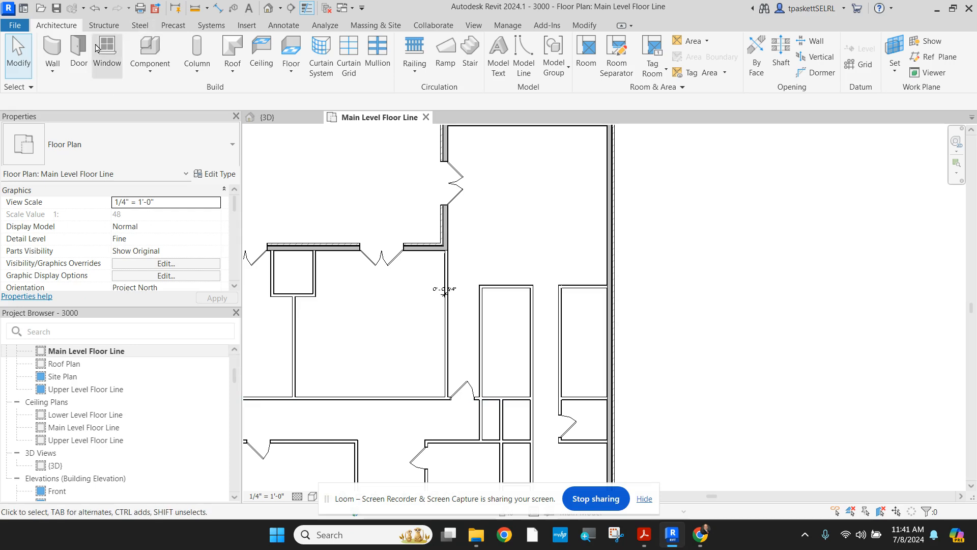
{"action": "left_click", "coordinate": [78, 51]}
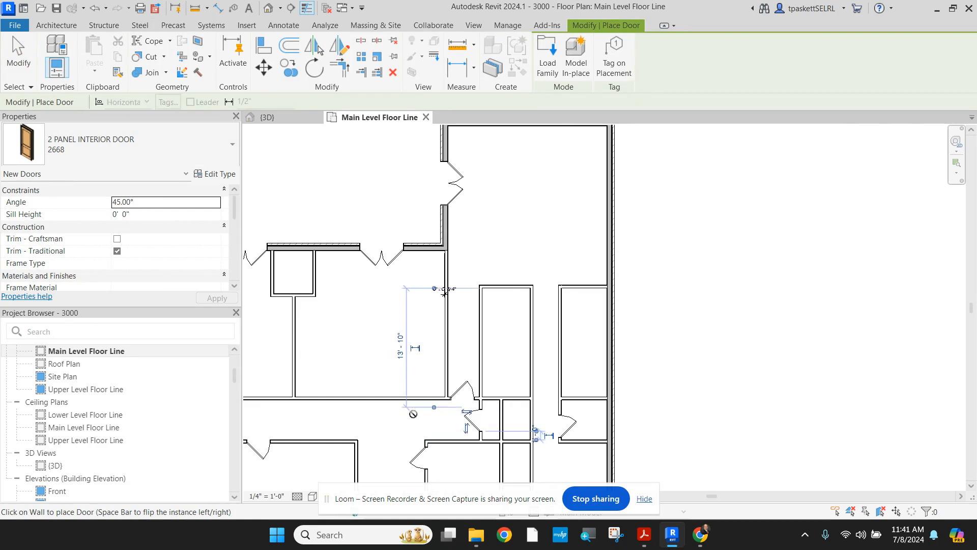
{"action": "right_click", "coordinate": [405, 409]}
{"action": "key", "text": "Escape"}
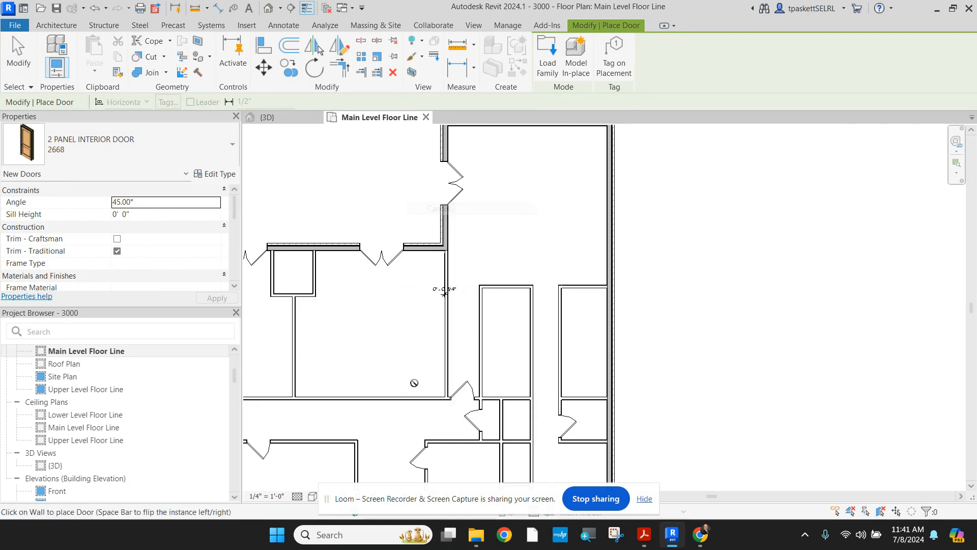
{"action": "scroll", "coordinate": [436, 410], "scroll_direction": "up", "scroll_amount": 2}
{"action": "right_click", "coordinate": [437, 410]}
{"action": "left_click", "coordinate": [484, 208]}
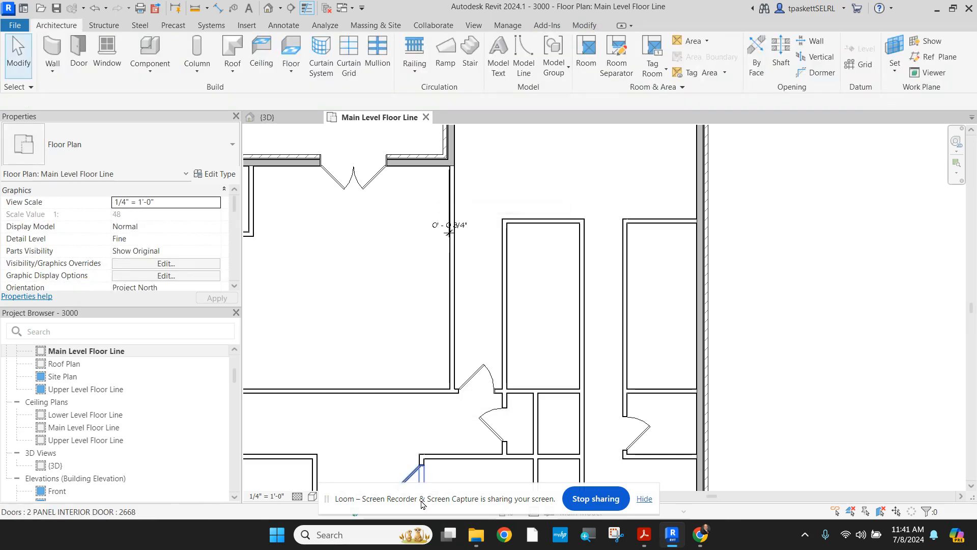
Reference the upper spacing of the small closet's 2668 door to the adjacent hall wall face and compare it with the lower spacing
{"action": "left_click", "coordinate": [491, 427]}
{"action": "scroll", "coordinate": [537, 456], "scroll_direction": "up", "scroll_amount": 2}
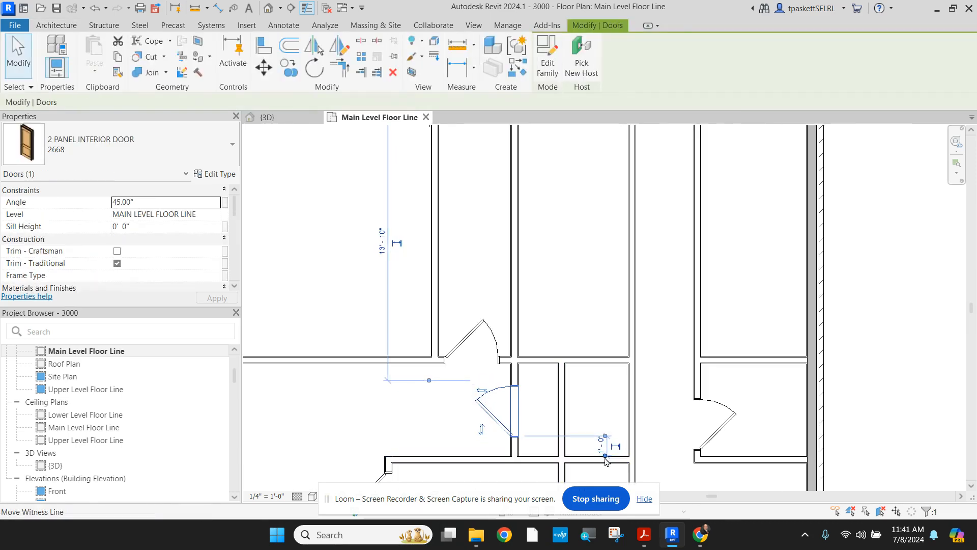
{"action": "scroll", "coordinate": [476, 264], "scroll_direction": "down", "scroll_amount": 1}
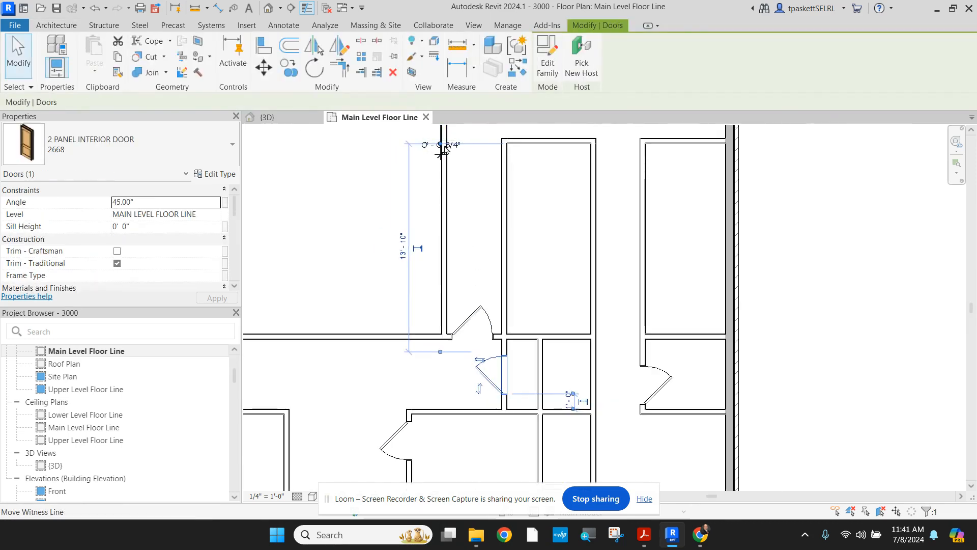
{"action": "left_click", "coordinate": [511, 340]}
{"action": "scroll", "coordinate": [490, 350], "scroll_direction": "up", "scroll_amount": 2}
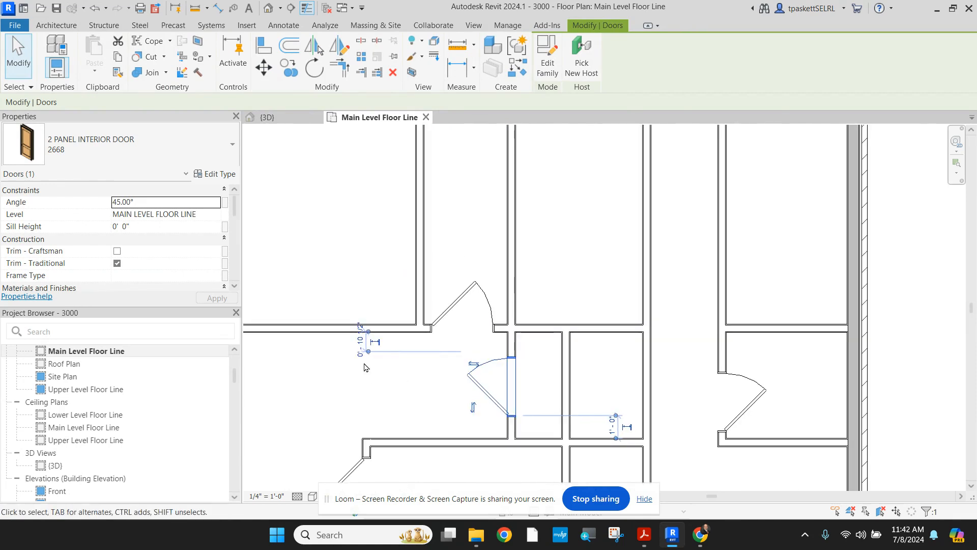
{"action": "middle_click_drag", "start_coordinate": [364, 368], "coordinate": [252, 367]}
{"action": "scroll", "coordinate": [248, 332], "scroll_direction": "up", "scroll_amount": 3}
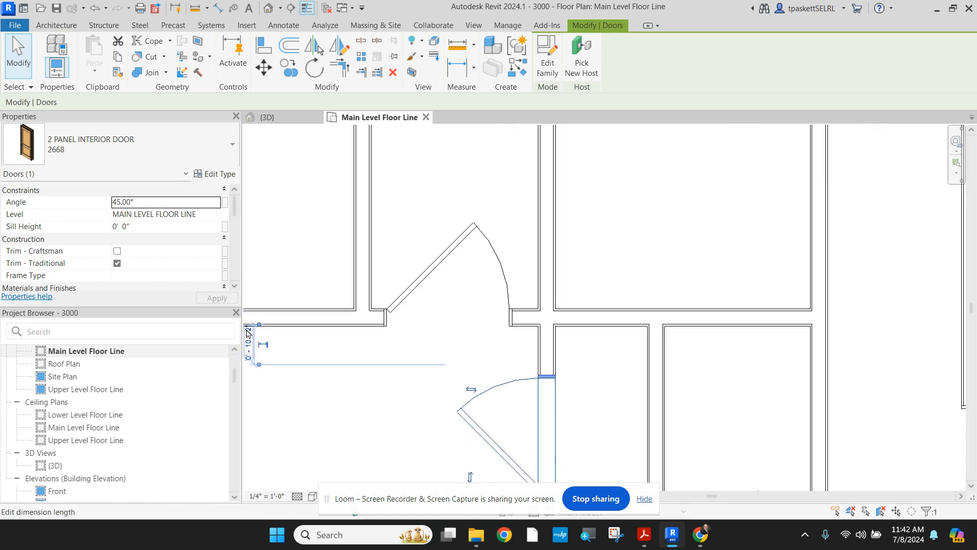
{"action": "scroll", "coordinate": [248, 332], "scroll_direction": "up", "scroll_amount": 3}
{"action": "middle_click_drag", "start_coordinate": [388, 375], "coordinate": [491, 380]}
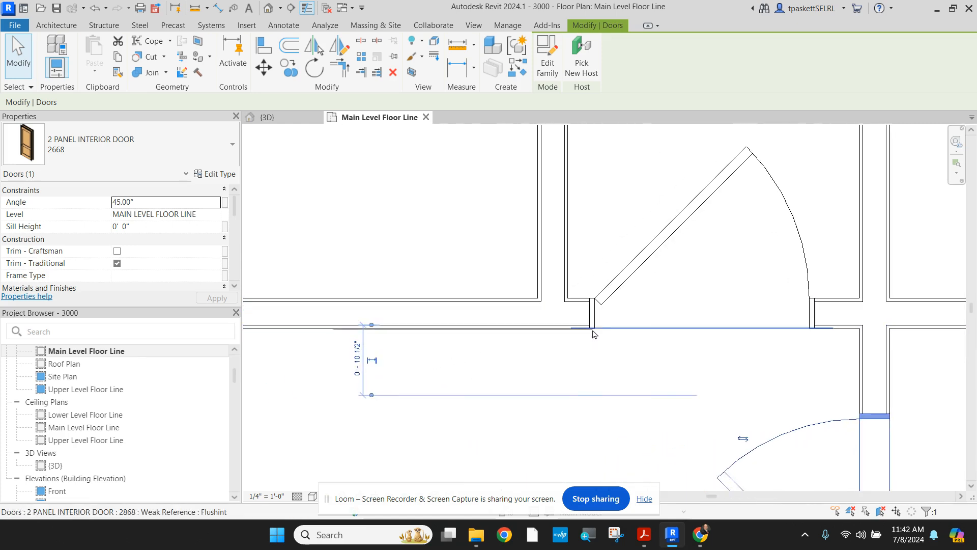
{"action": "scroll", "coordinate": [409, 382], "scroll_direction": "down", "scroll_amount": 3}
{"action": "middle_click_drag", "start_coordinate": [453, 410], "coordinate": [442, 304]}
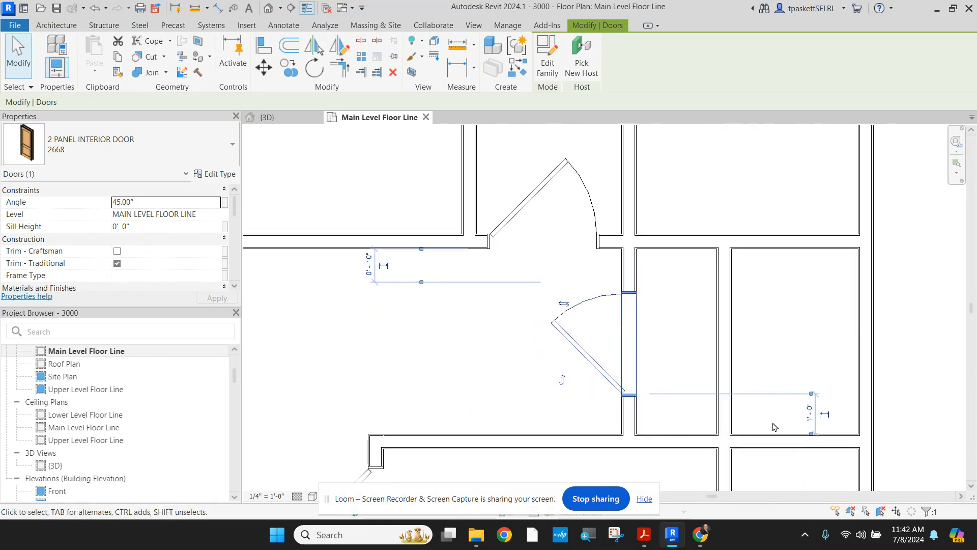
Nudge the closet's 2668 door south to 0'-11" from the closet's lower wall
{"action": "left_click", "coordinate": [486, 365]}
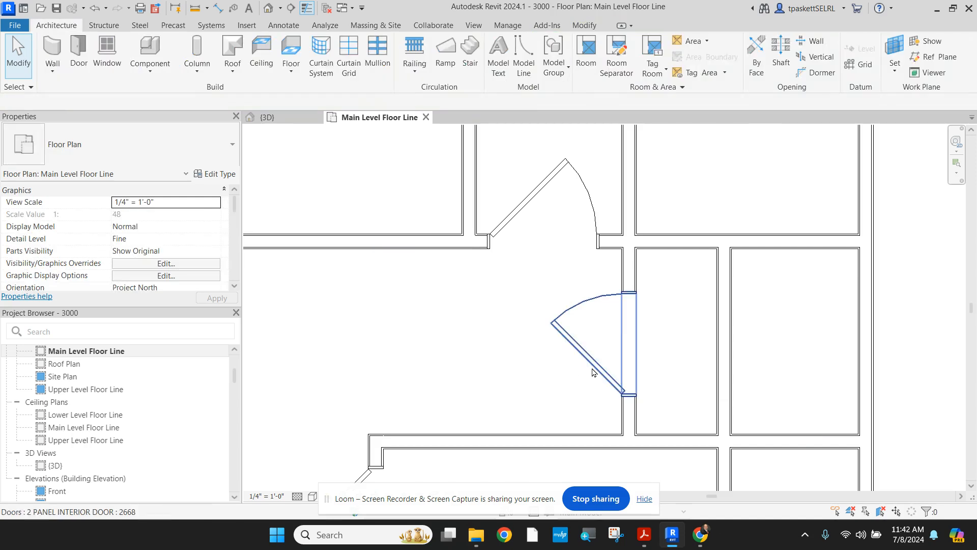
{"action": "left_click", "coordinate": [570, 378]}
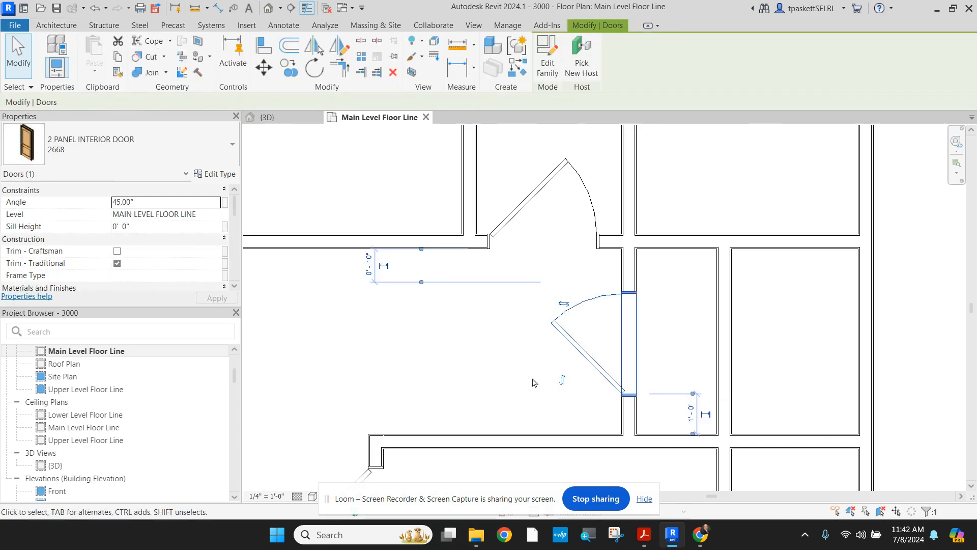
{"action": "key", "text": "Down"}
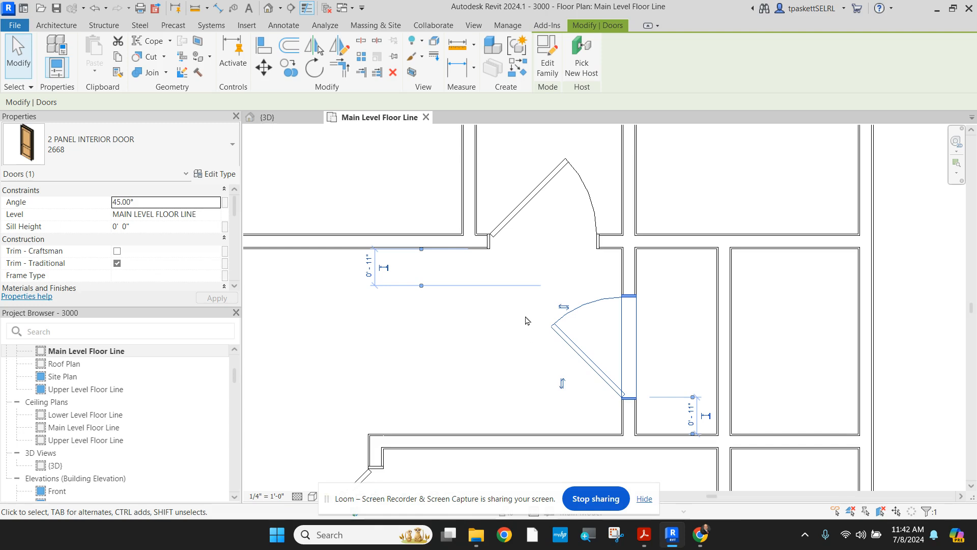
{"action": "left_click", "coordinate": [455, 335]}
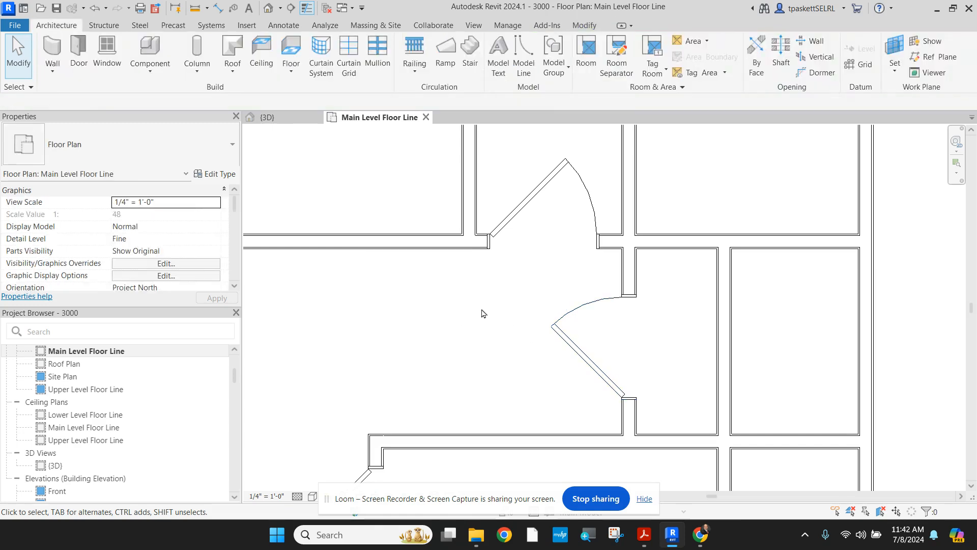
Re-reference the upper dimension of the closet's 2668 door to the door's actual frame edge to check its spacing
{"action": "left_click", "coordinate": [604, 312]}
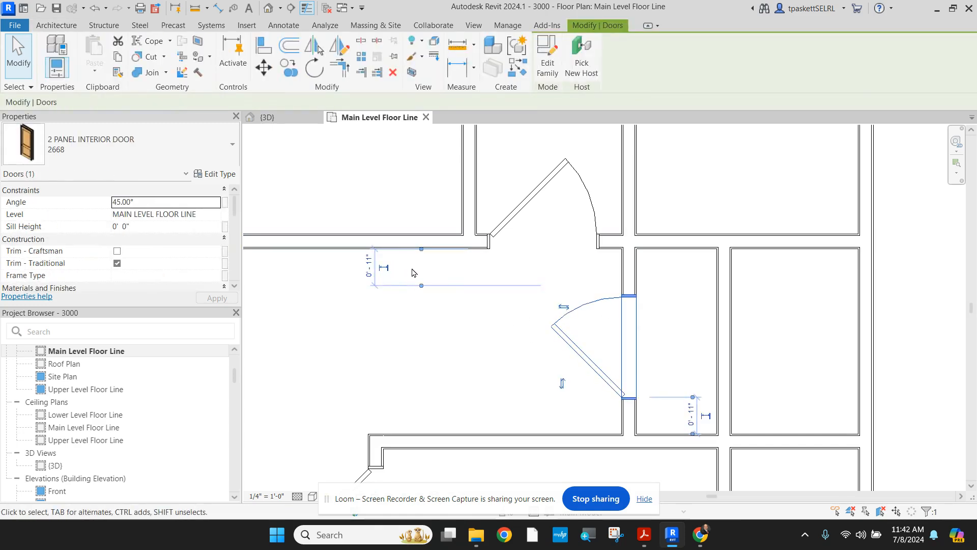
{"action": "left_click_drag", "start_coordinate": [423, 291], "coordinate": [636, 302]}
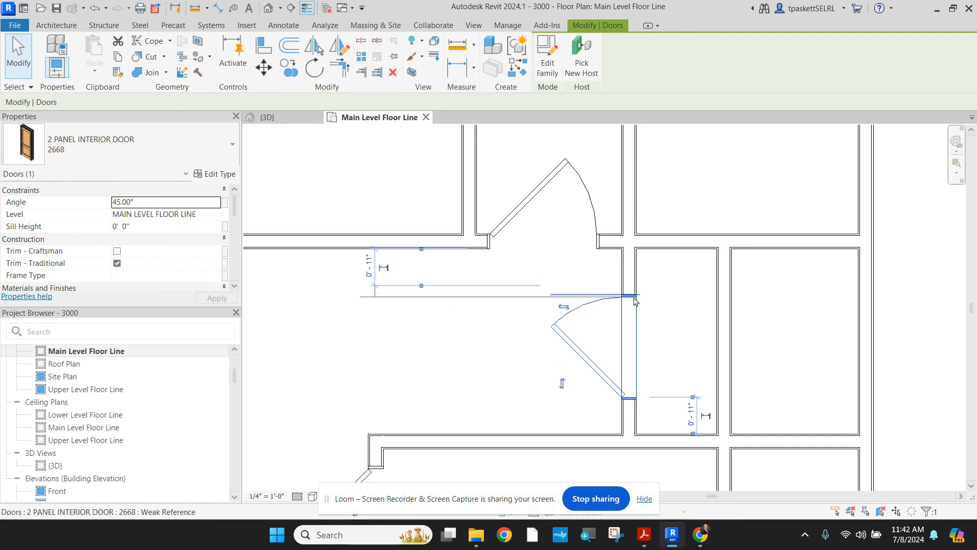
{"action": "left_click", "coordinate": [489, 335]}
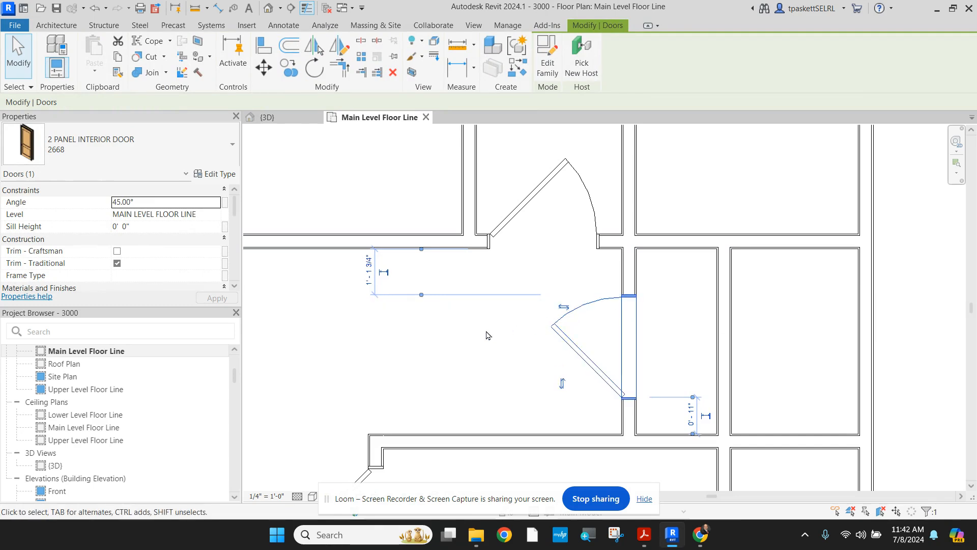
Nudge the closet's 2668 door back north to 1'-0" from the closet's lower wall
{"action": "left_click", "coordinate": [614, 390]}
{"action": "key", "text": "Up"}
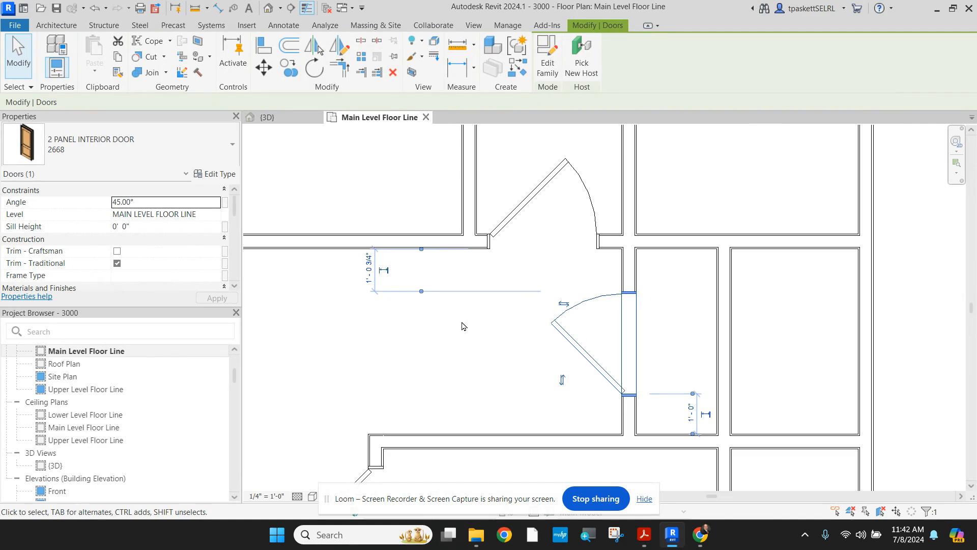
{"action": "left_click", "coordinate": [322, 370]}
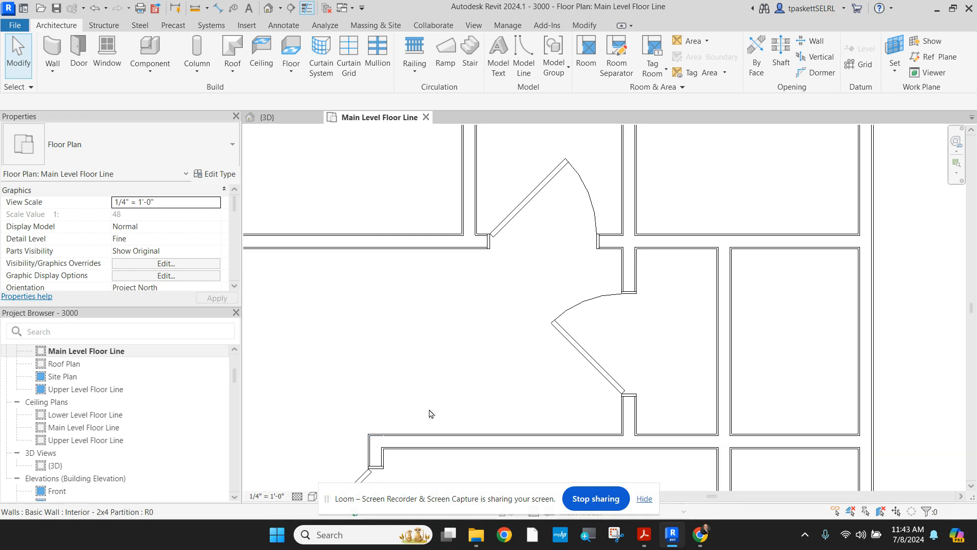
Set the 2668 door of the room southwest of the small closet 4" from that room's upper wall
{"action": "scroll", "coordinate": [481, 365], "scroll_direction": "down", "scroll_amount": 3}
{"action": "scroll", "coordinate": [204, 382], "scroll_direction": "down", "scroll_amount": 3}
{"action": "scroll", "coordinate": [466, 350], "scroll_direction": "down", "scroll_amount": 1}
{"action": "middle_click_drag", "start_coordinate": [466, 352], "coordinate": [627, 341]}
{"action": "scroll", "coordinate": [636, 356], "scroll_direction": "up", "scroll_amount": 3}
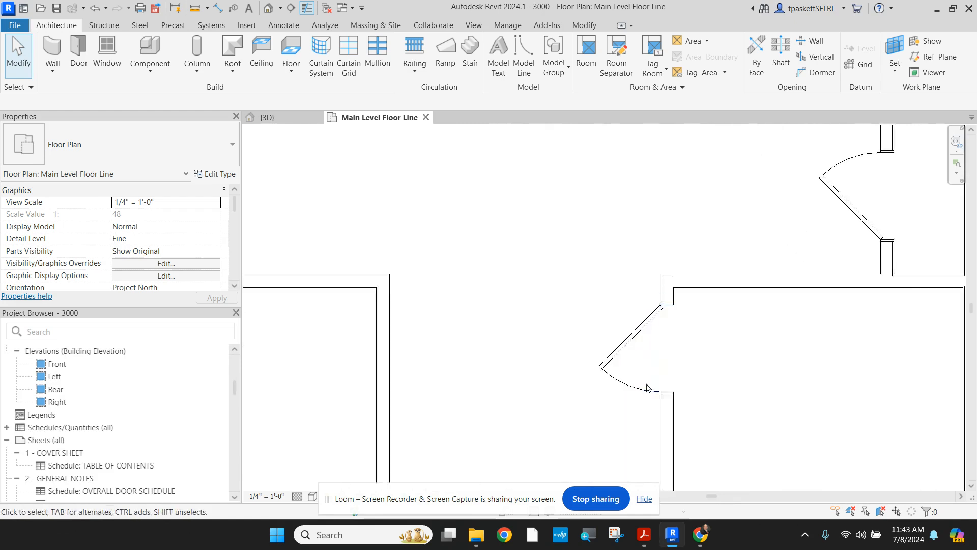
{"action": "left_click", "coordinate": [640, 326]}
{"action": "scroll", "coordinate": [730, 270], "scroll_direction": "up", "scroll_amount": 1}
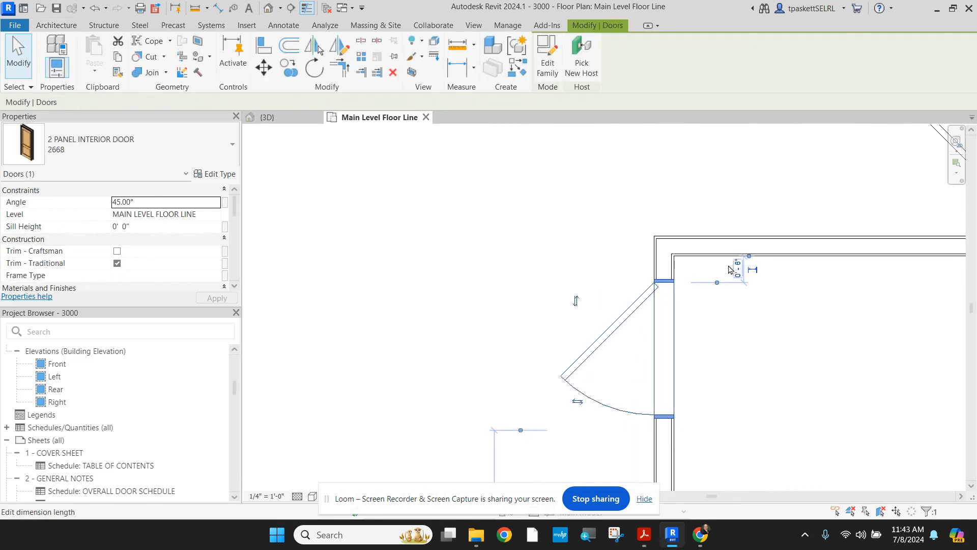
{"action": "scroll", "coordinate": [729, 270], "scroll_direction": "up", "scroll_amount": 1}
{"action": "left_click", "coordinate": [736, 267]}
{"action": "left_click_drag", "start_coordinate": [726, 270], "coordinate": [720, 273]}
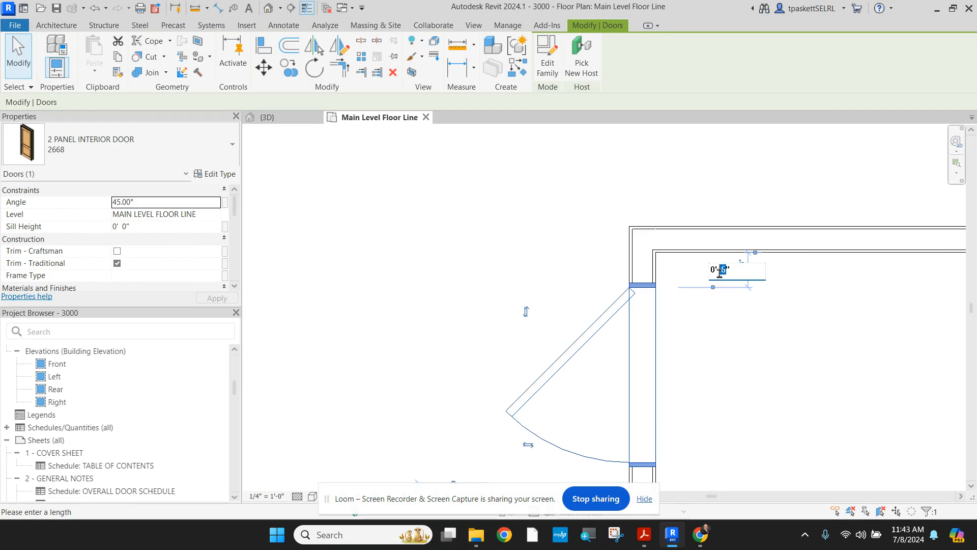
{"action": "key", "text": "Return"}
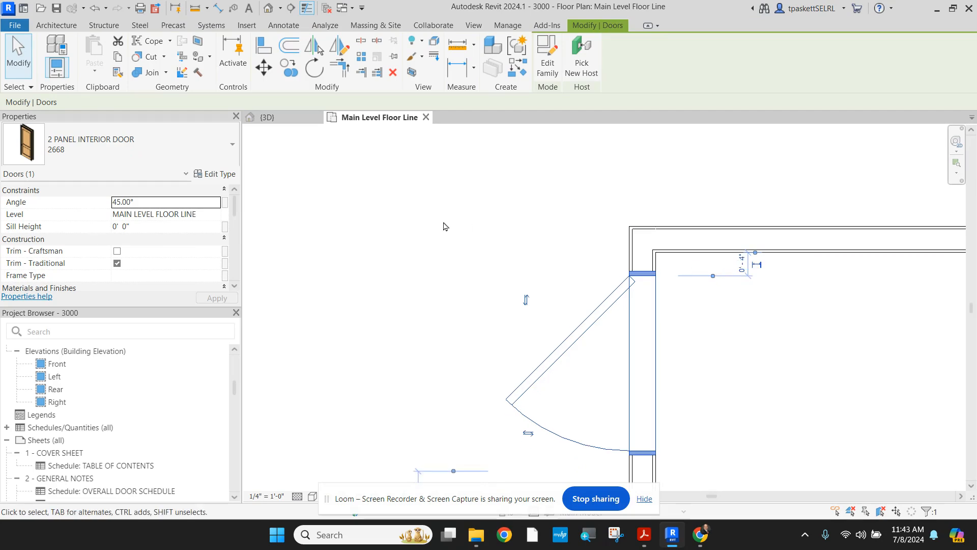
{"action": "scroll", "coordinate": [509, 274], "scroll_direction": "down", "scroll_amount": 3}
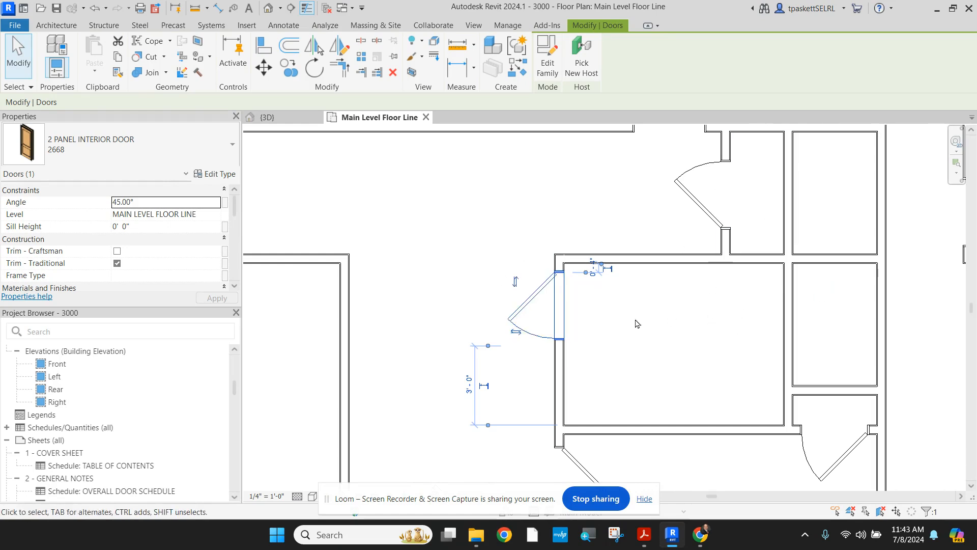
{"action": "scroll", "coordinate": [656, 311], "scroll_direction": "down", "scroll_amount": 3}
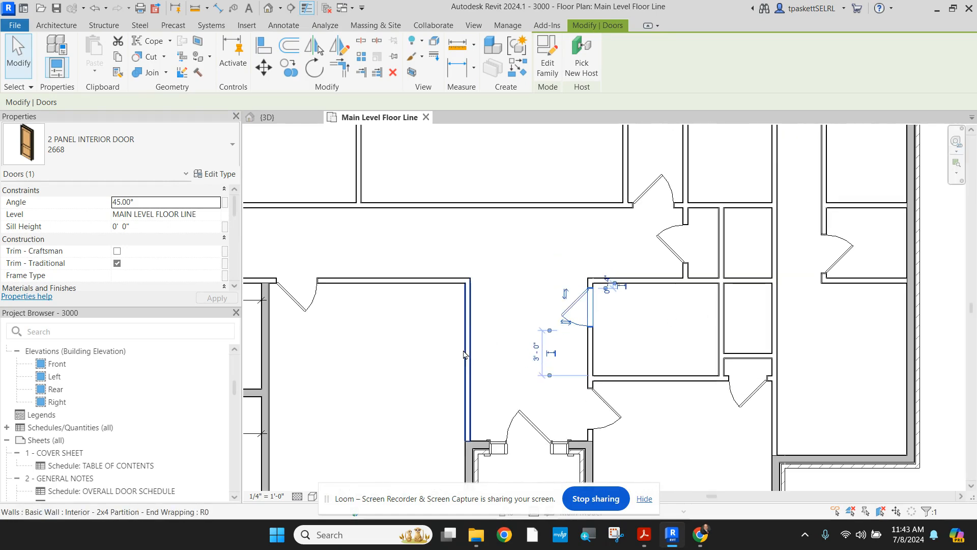
Set the 2868 door in the hall wall 4" from the thick wall beside its hinge side
{"action": "scroll", "coordinate": [544, 344], "scroll_direction": "up", "scroll_amount": 5}
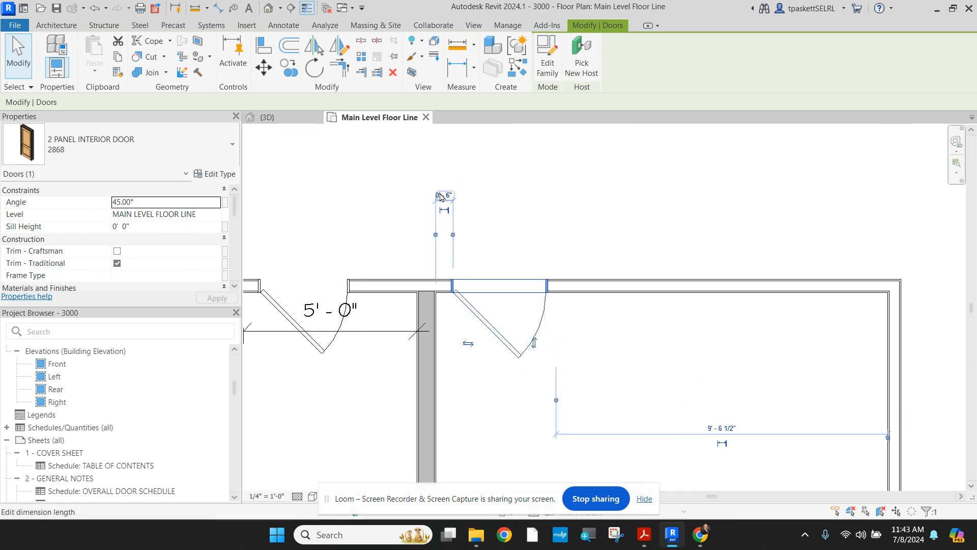
{"action": "scroll", "coordinate": [452, 217], "scroll_direction": "up", "scroll_amount": 4}
{"action": "left_click", "coordinate": [433, 176]}
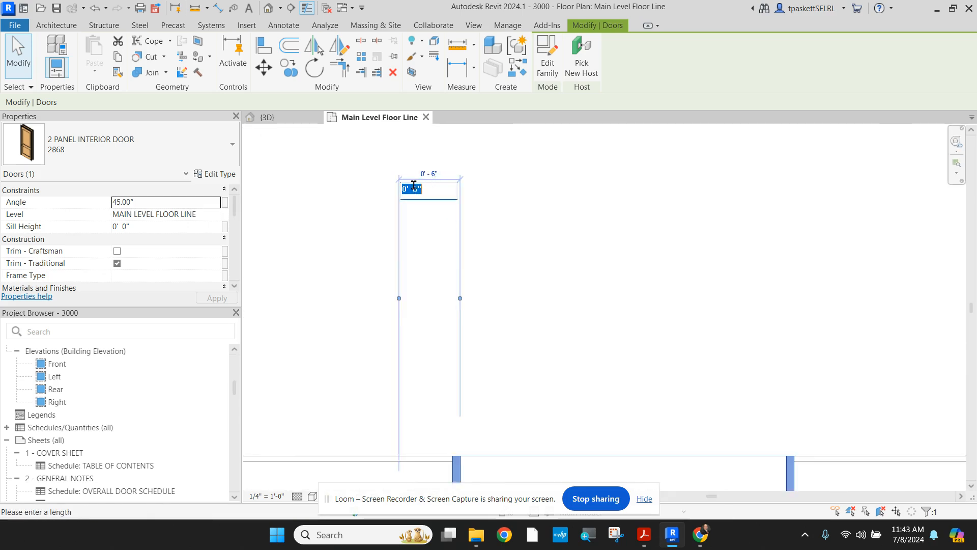
{"action": "double_click", "coordinate": [416, 189]}
{"action": "key", "text": "Return"}
{"action": "scroll", "coordinate": [512, 214], "scroll_direction": "down", "scroll_amount": 4}
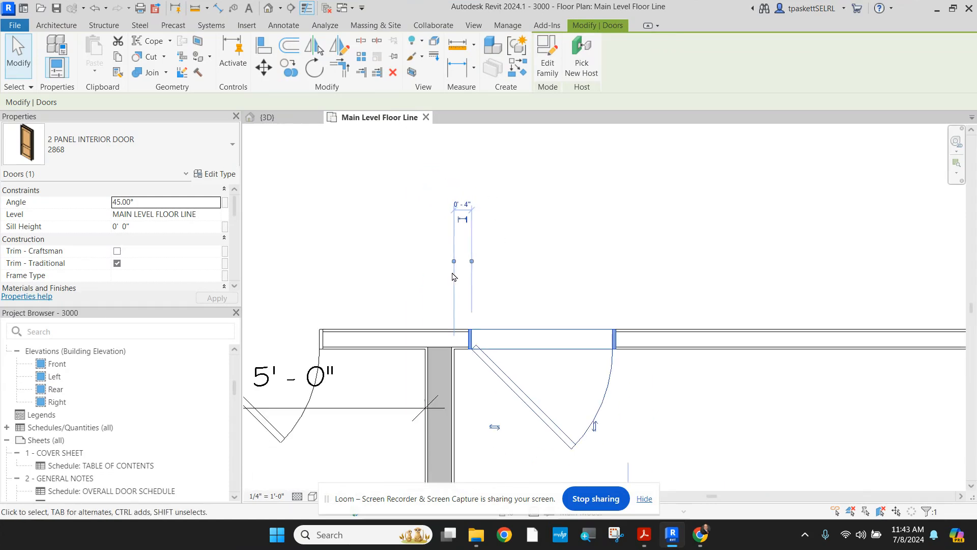
{"action": "left_click", "coordinate": [278, 229]}
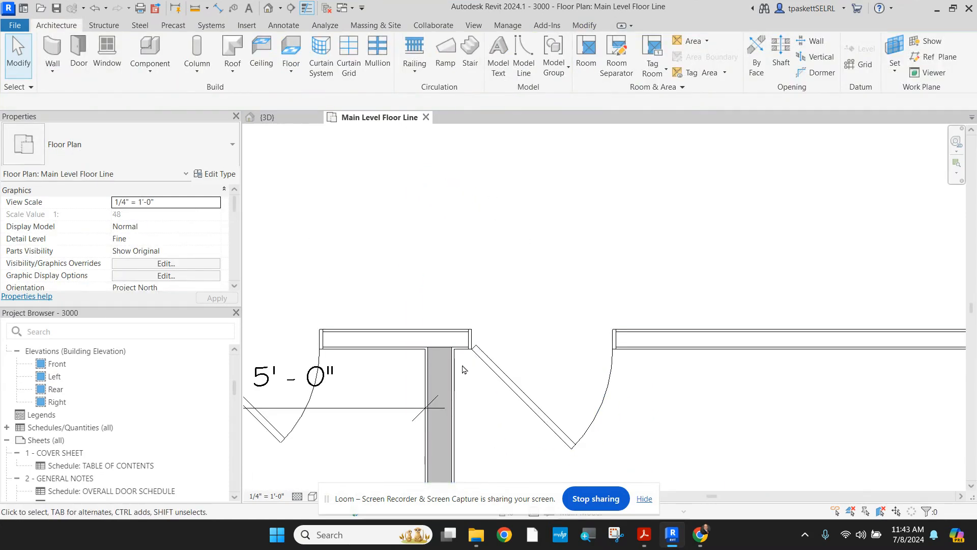
Set the 2668 door of the 5'-0" wide room 4" from the partition on its hinge side
{"action": "scroll", "coordinate": [465, 334], "scroll_direction": "down", "scroll_amount": 3}
{"action": "scroll", "coordinate": [392, 371], "scroll_direction": "up", "scroll_amount": 2}
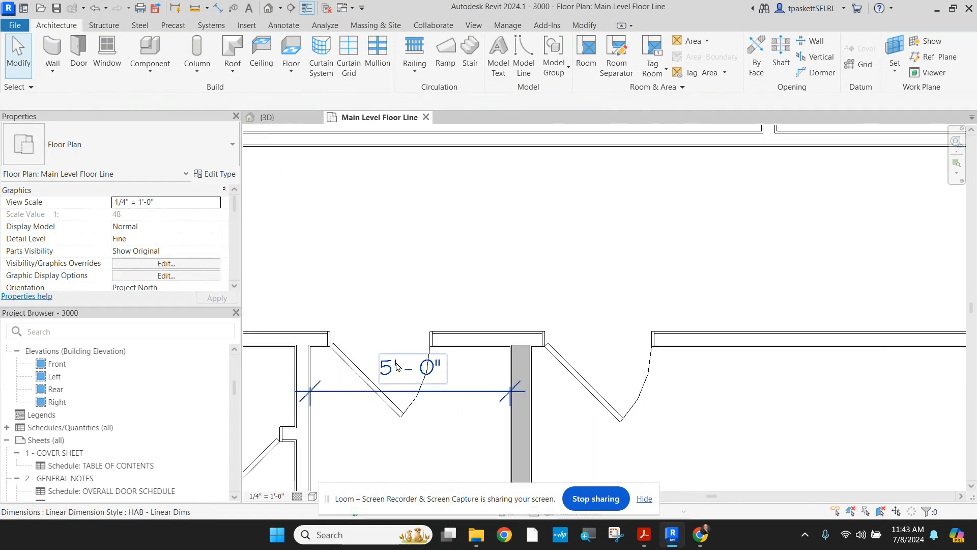
{"action": "left_click", "coordinate": [392, 370]}
{"action": "left_click", "coordinate": [399, 435]}
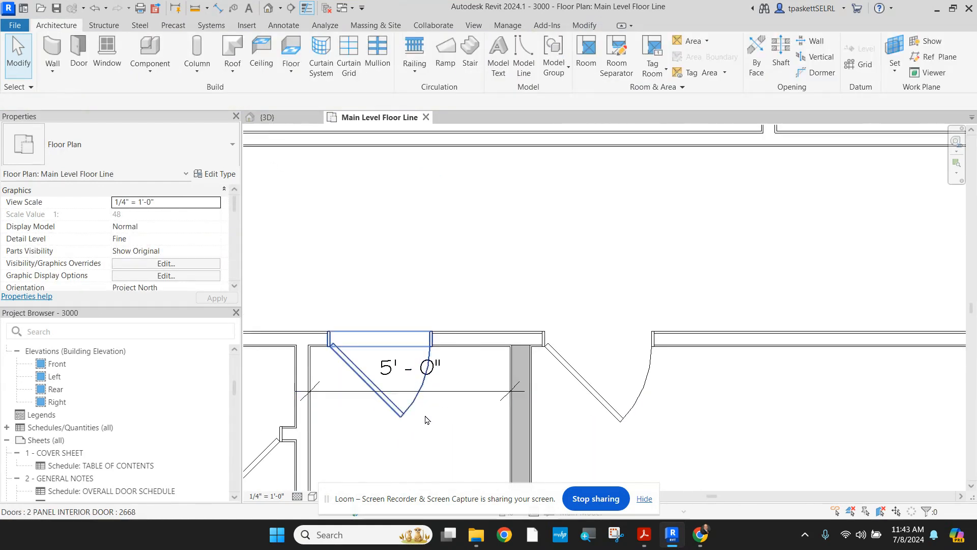
{"action": "left_click", "coordinate": [386, 423]}
{"action": "left_click", "coordinate": [321, 263]}
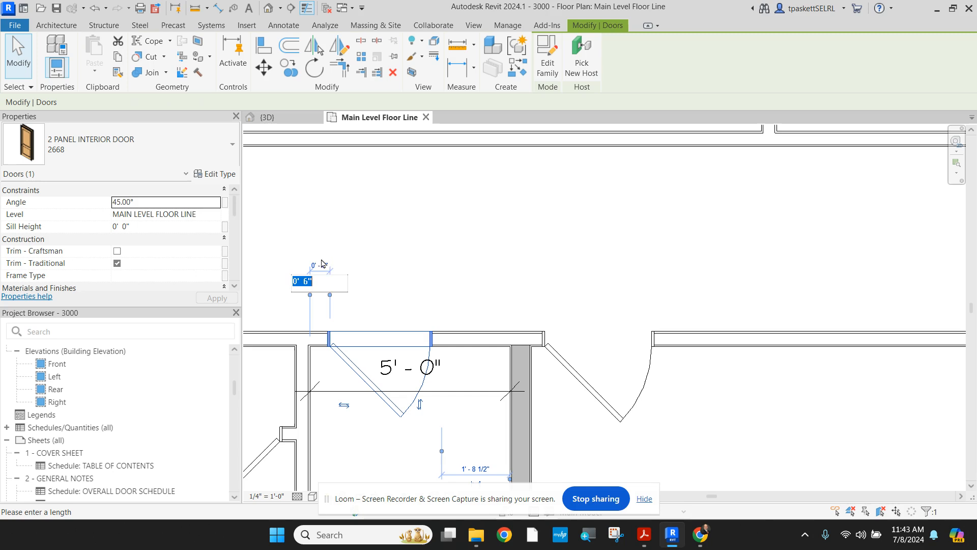
{"action": "double_click", "coordinate": [305, 283]}
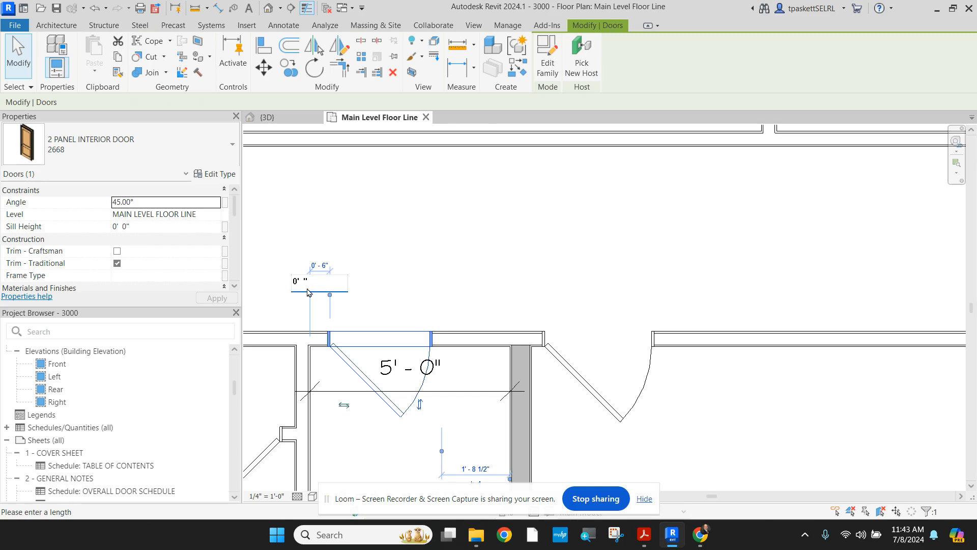
{"action": "type", "text": "4"}
{"action": "key", "text": "Return"}
{"action": "left_click", "coordinate": [359, 245]}
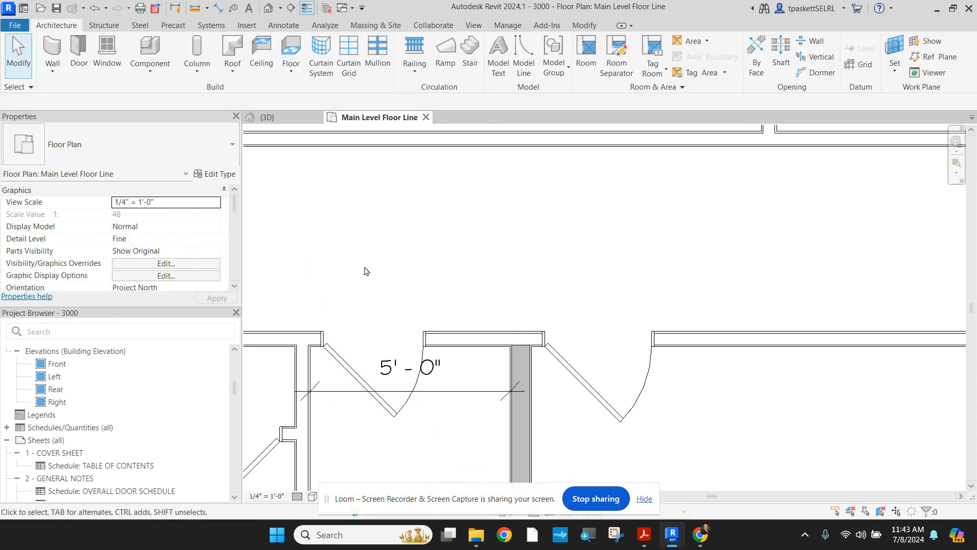
Re-reference the west dimension of the 2668 door in the narrow room's cross wall to its frame edge to check the spacing
{"action": "scroll", "coordinate": [366, 301], "scroll_direction": "down", "scroll_amount": 3}
{"action": "middle_click_drag", "start_coordinate": [335, 400], "coordinate": [502, 362]}
{"action": "scroll", "coordinate": [490, 363], "scroll_direction": "up", "scroll_amount": 1}
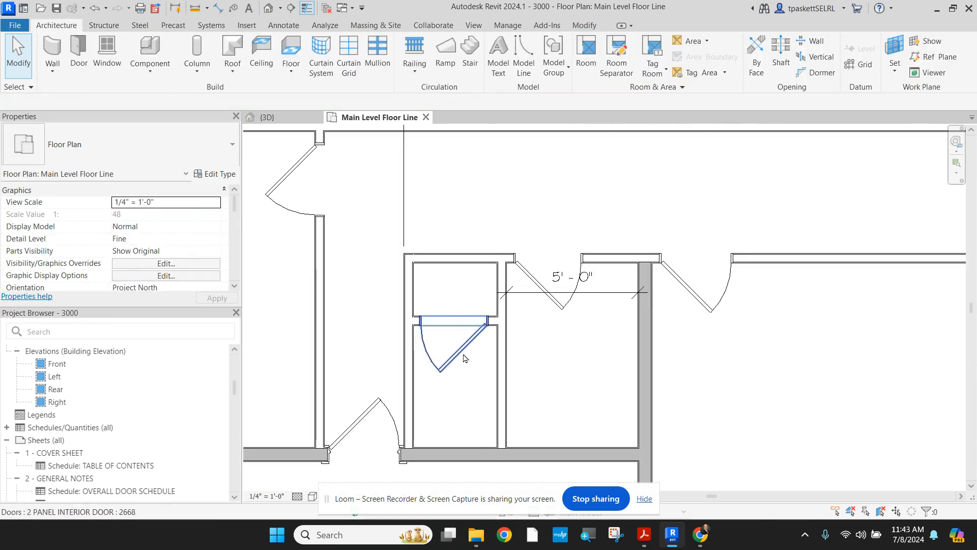
{"action": "left_click", "coordinate": [464, 354]}
{"action": "scroll", "coordinate": [478, 301], "scroll_direction": "up", "scroll_amount": 2}
{"action": "scroll", "coordinate": [429, 409], "scroll_direction": "down", "scroll_amount": 1}
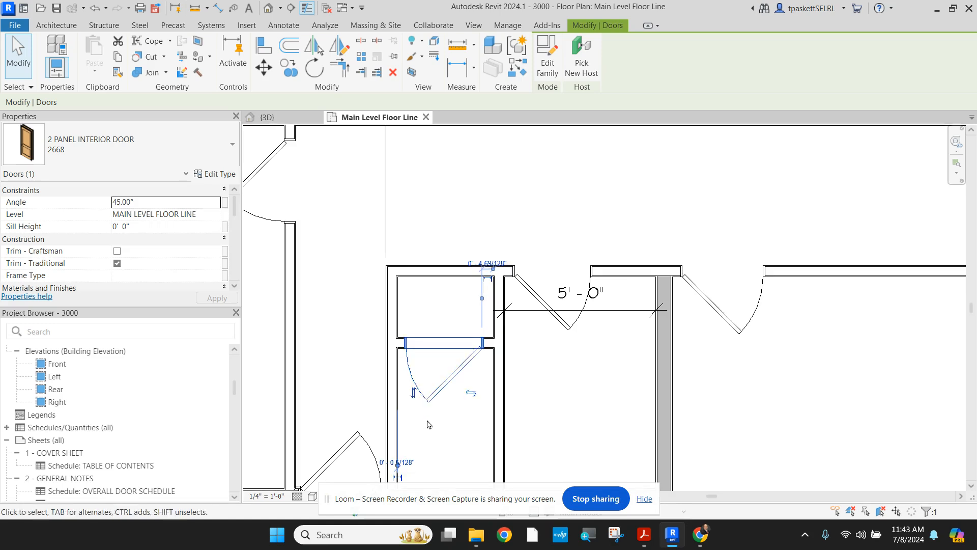
{"action": "scroll", "coordinate": [428, 424], "scroll_direction": "up", "scroll_amount": 3}
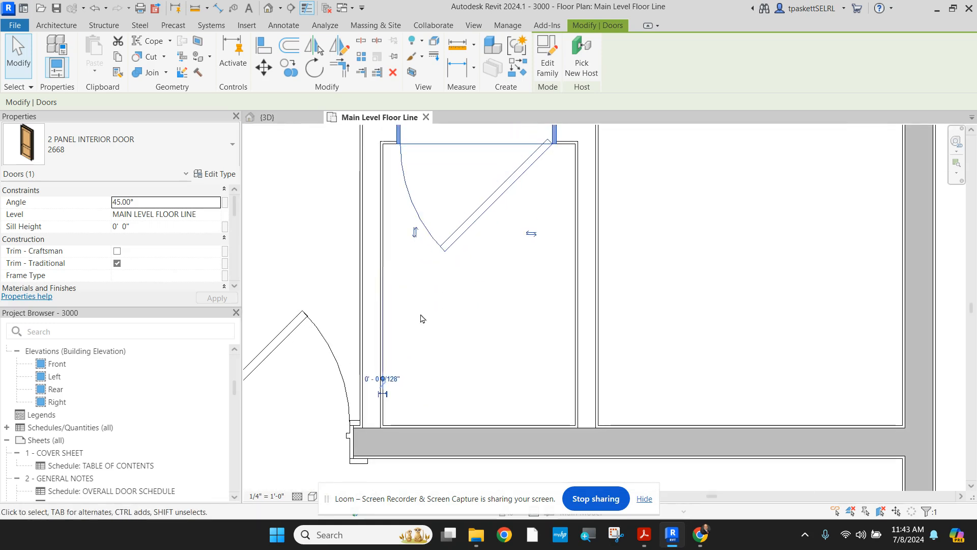
{"action": "left_click_drag", "start_coordinate": [383, 379], "coordinate": [396, 267]}
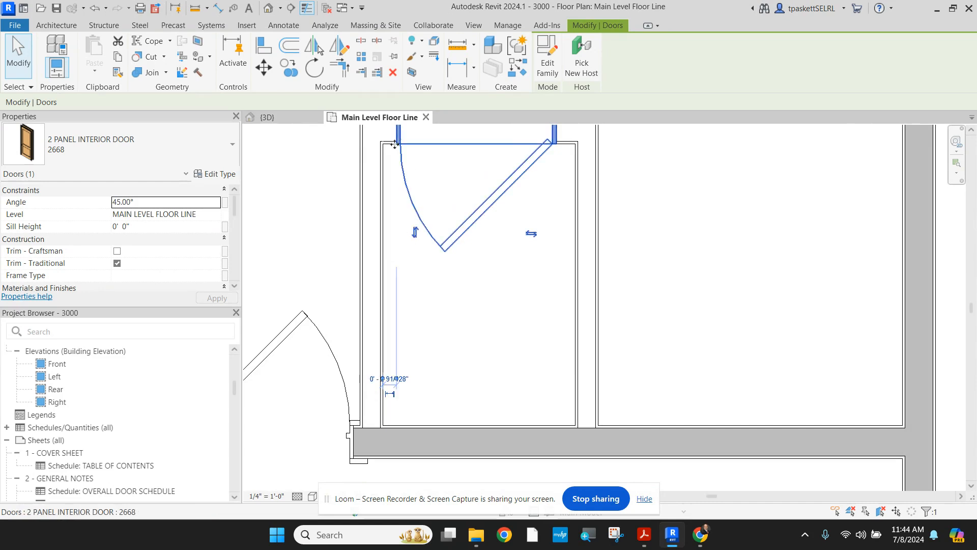
{"action": "left_click", "coordinate": [462, 355]}
{"action": "scroll", "coordinate": [529, 199], "scroll_direction": "down", "scroll_amount": 1}
{"action": "middle_click_drag", "start_coordinate": [541, 183], "coordinate": [514, 411]}
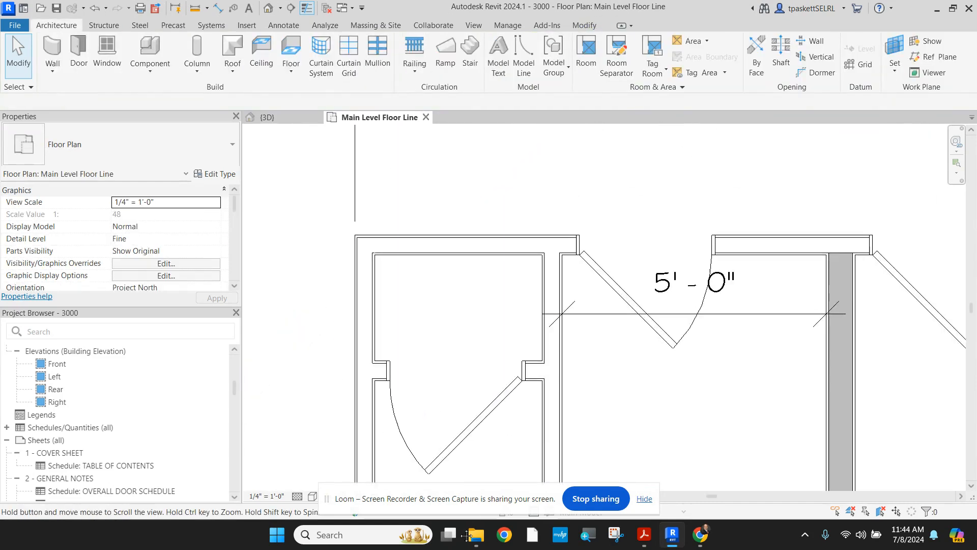
Set the 2668 door in the narrow room's cross wall 4" from the east partition
{"action": "left_click", "coordinate": [512, 438]}
{"action": "left_click", "coordinate": [529, 293]}
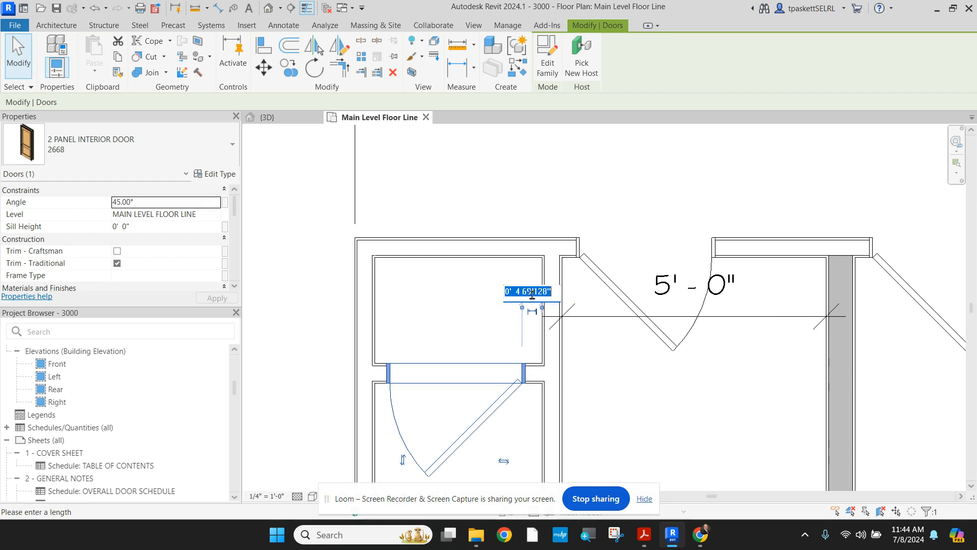
{"action": "left_click_drag", "start_coordinate": [515, 293], "coordinate": [541, 296]}
{"action": "left_click", "coordinate": [548, 294]}
{"action": "key", "text": "BackSpace"}
{"action": "key", "text": "BackSpace"}
{"action": "key", "text": "BackSpace"}
{"action": "key", "text": "BackSpace"}
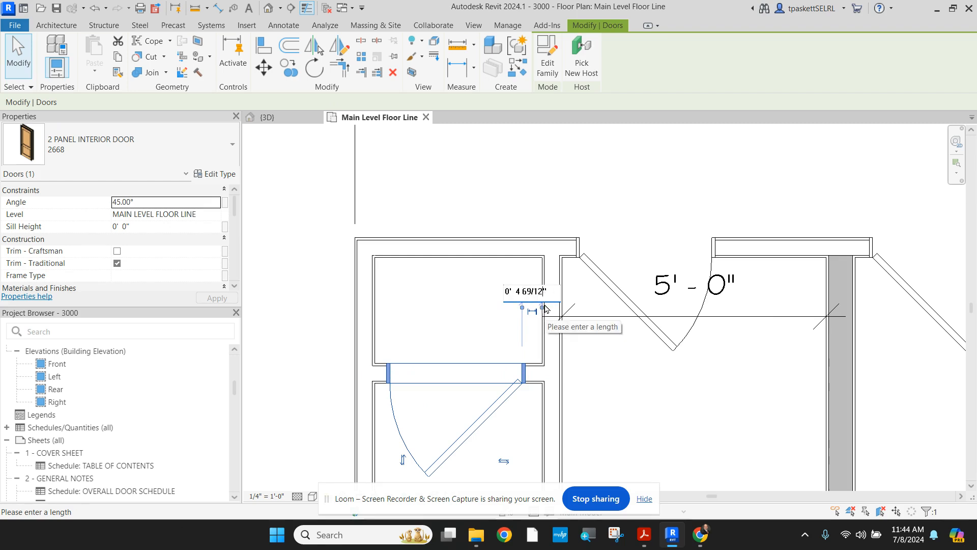
{"action": "key", "text": "Return"}
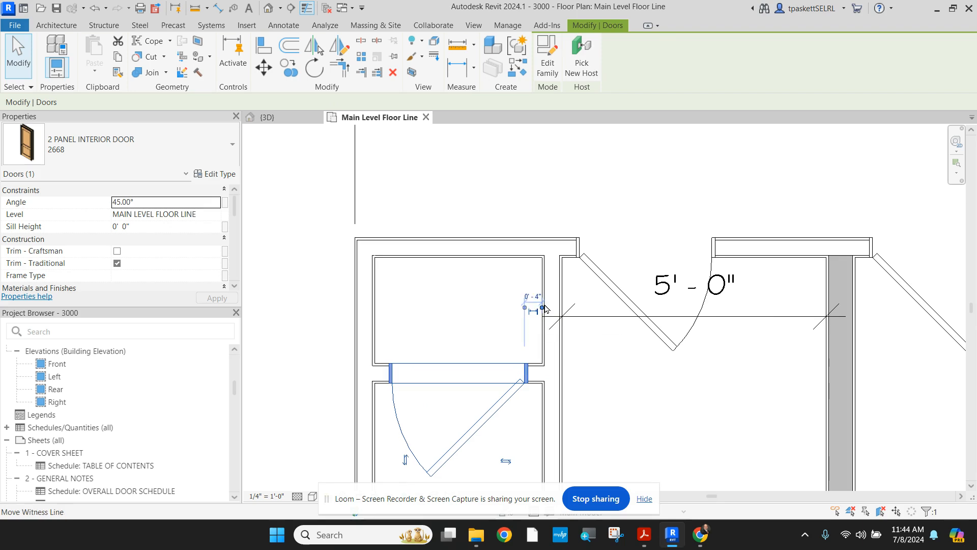
{"action": "left_click", "coordinate": [459, 331]}
{"action": "scroll", "coordinate": [448, 355], "scroll_direction": "down", "scroll_amount": 1}
{"action": "scroll", "coordinate": [448, 355], "scroll_direction": "down", "scroll_amount": 4}
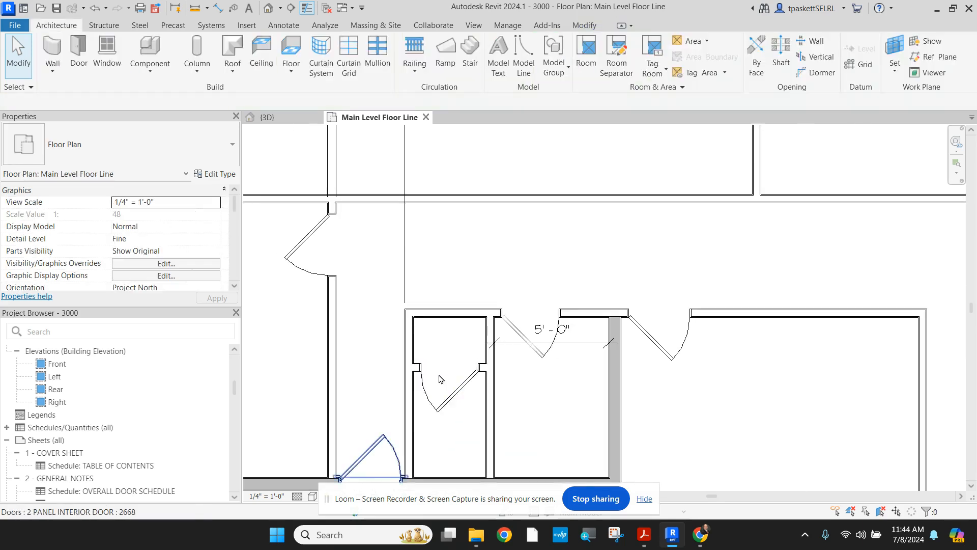
Check the spacing of the west wall's 2868 Craftsman exterior door from the adjacent upper wall
{"action": "key", "text": "Escape"}
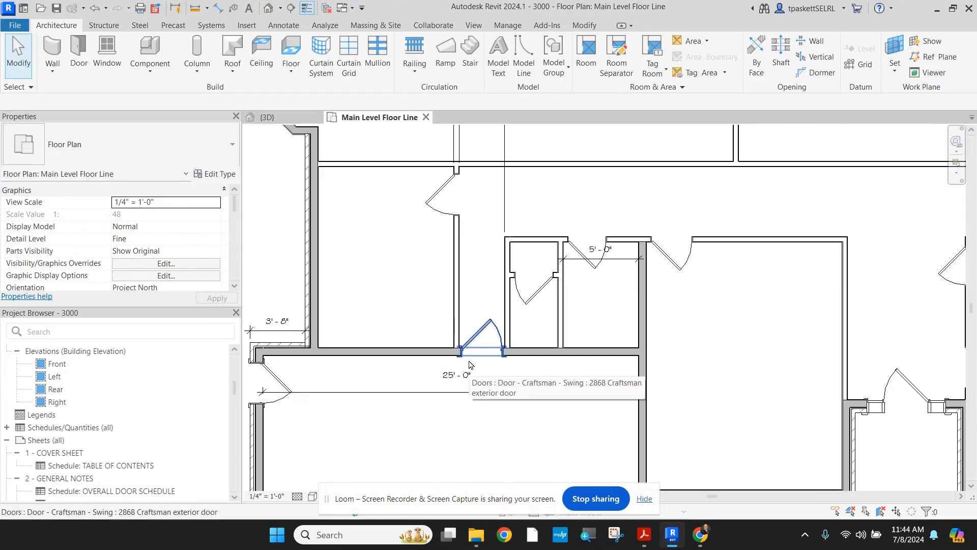
{"action": "left_click", "coordinate": [300, 405]}
{"action": "scroll", "coordinate": [300, 405], "scroll_direction": "up", "scroll_amount": 4}
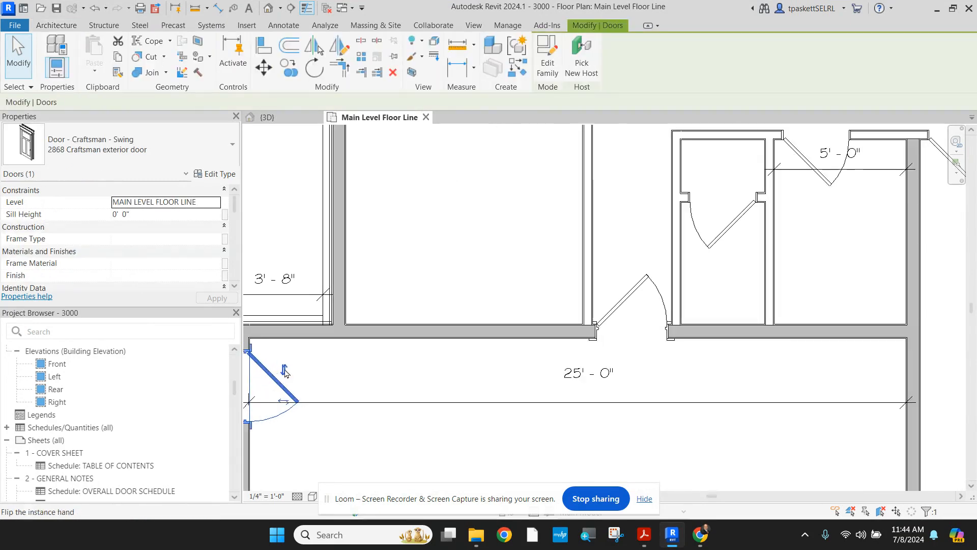
{"action": "scroll", "coordinate": [405, 362], "scroll_direction": "up", "scroll_amount": 1}
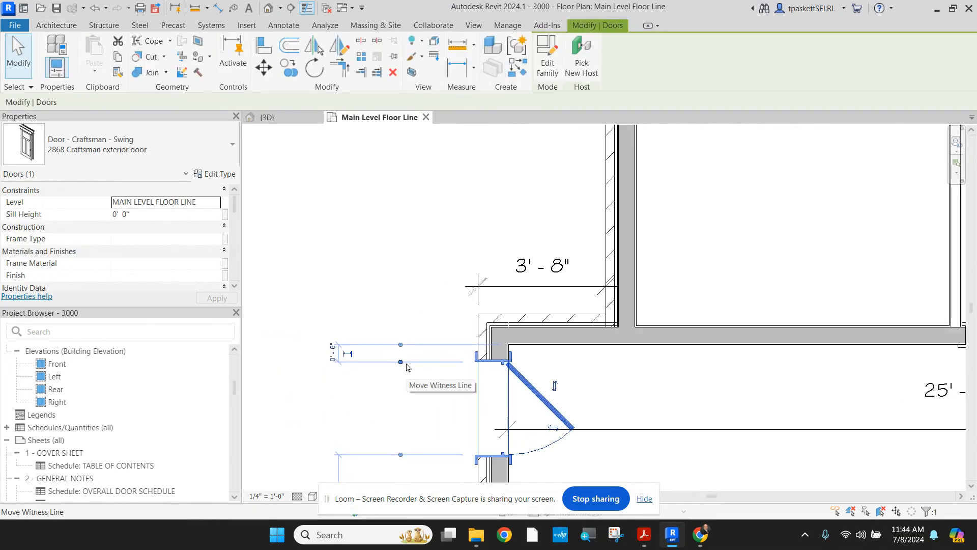
{"action": "scroll", "coordinate": [372, 366], "scroll_direction": "down", "scroll_amount": 6}
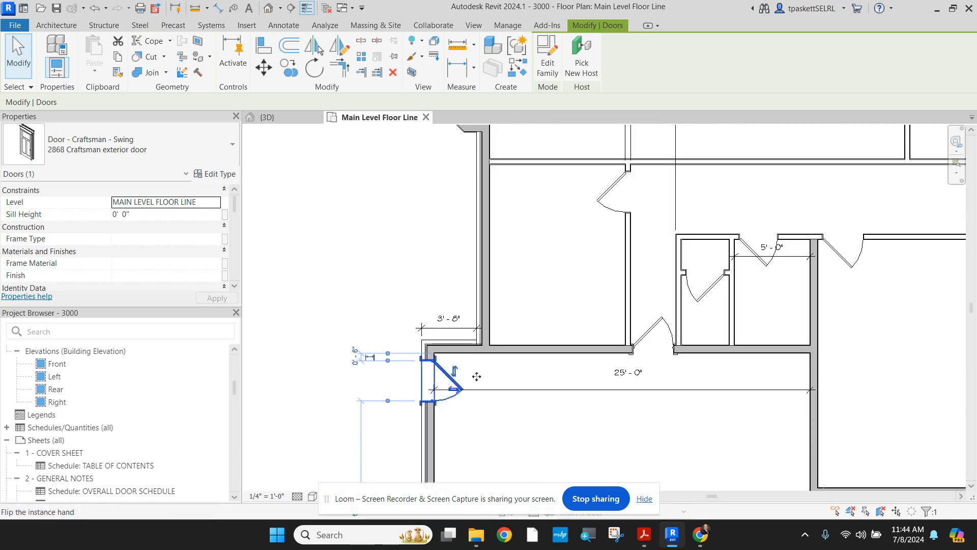
{"action": "key", "text": "Escape"}
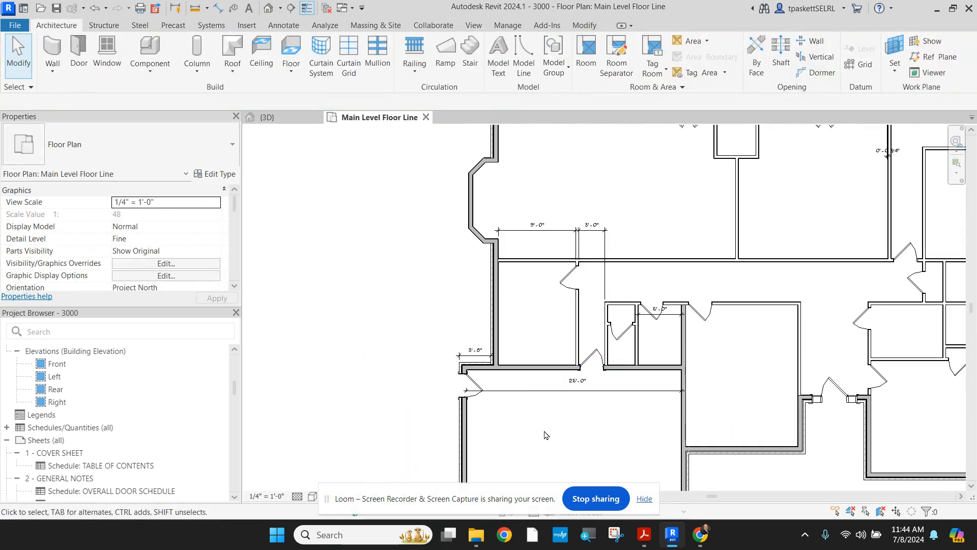
{"action": "scroll", "coordinate": [591, 359], "scroll_direction": "up", "scroll_amount": 1}
{"action": "scroll", "coordinate": [375, 390], "scroll_direction": "up", "scroll_amount": 3}
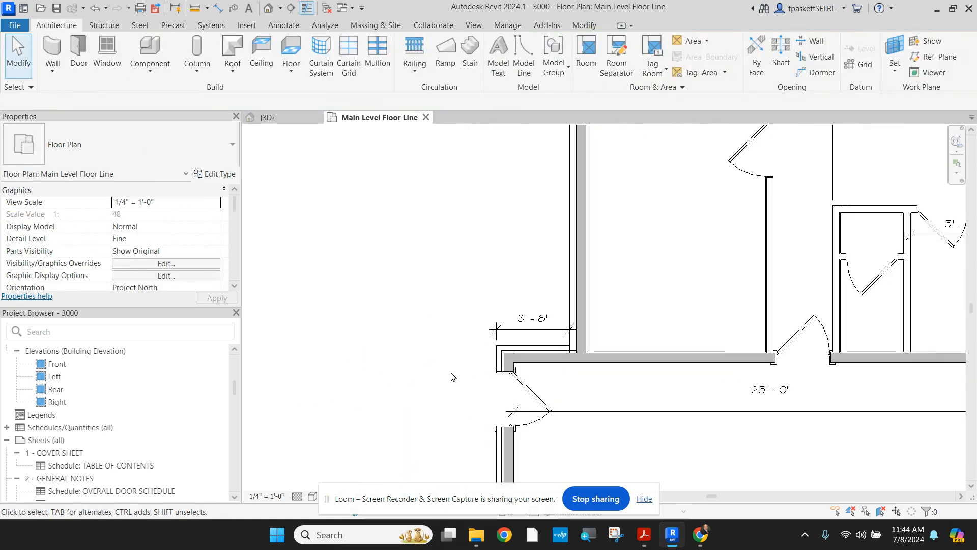
{"action": "left_click", "coordinate": [493, 411]}
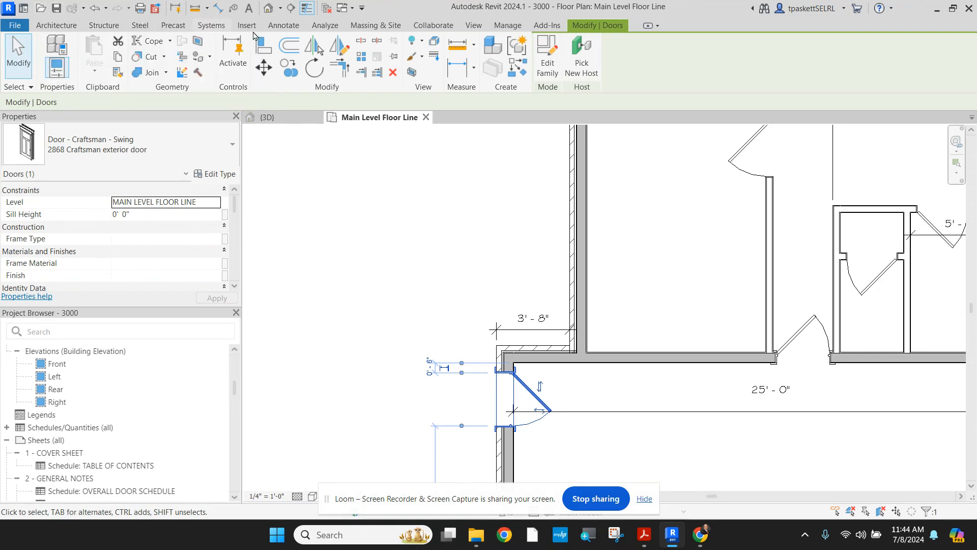
{"action": "scroll", "coordinate": [465, 345], "scroll_direction": "down", "scroll_amount": 2}
{"action": "middle_click_drag", "start_coordinate": [457, 286], "coordinate": [195, 278]}
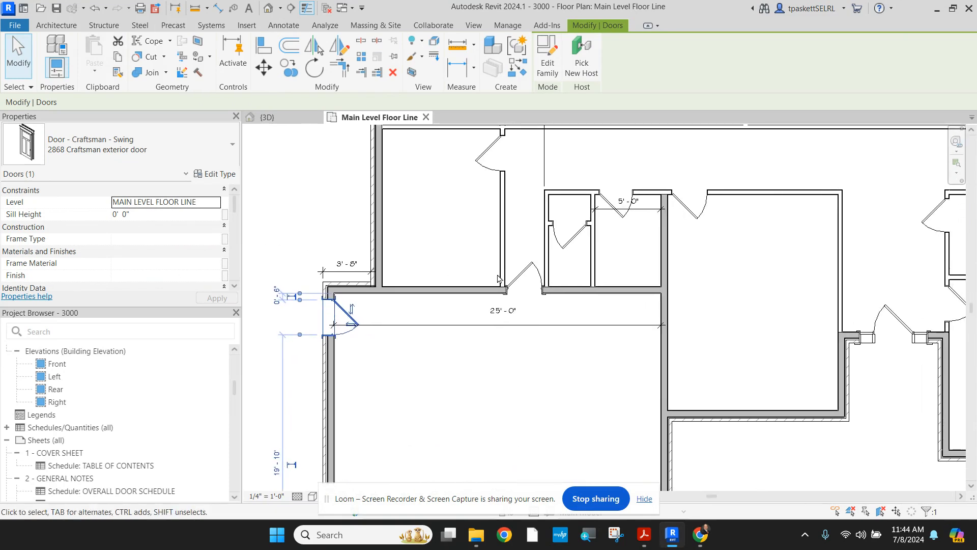
Check the clearances on both sides of the 2868 Craftsman exterior door at the south end of the narrow hall
{"action": "scroll", "coordinate": [560, 277], "scroll_direction": "up", "scroll_amount": 5}
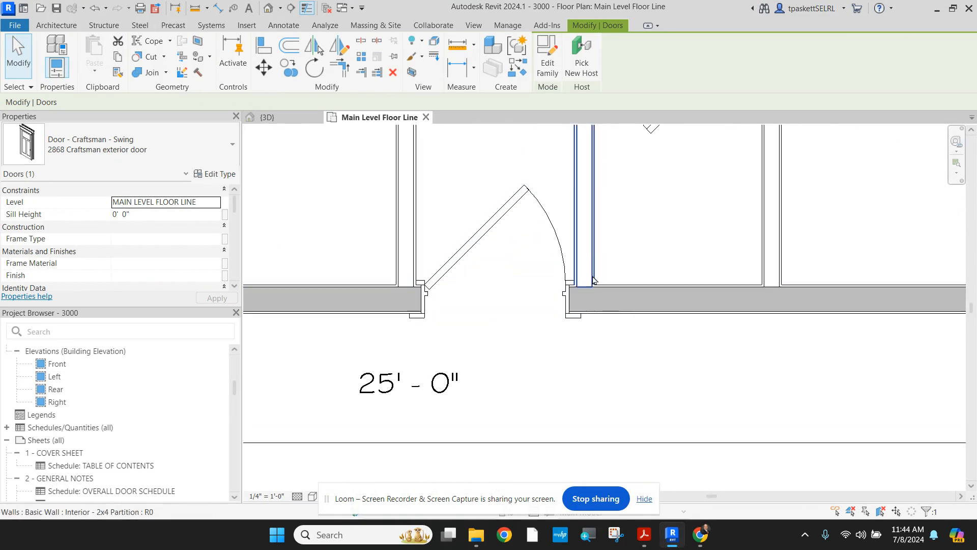
{"action": "left_click", "coordinate": [568, 313]}
{"action": "scroll", "coordinate": [558, 312], "scroll_direction": "up", "scroll_amount": 2}
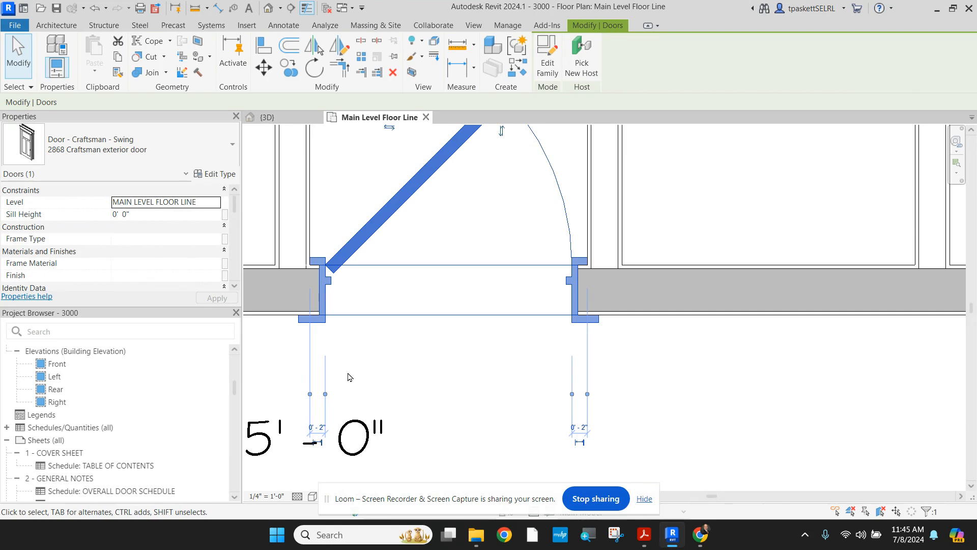
{"action": "scroll", "coordinate": [348, 377], "scroll_direction": "down", "scroll_amount": 7}
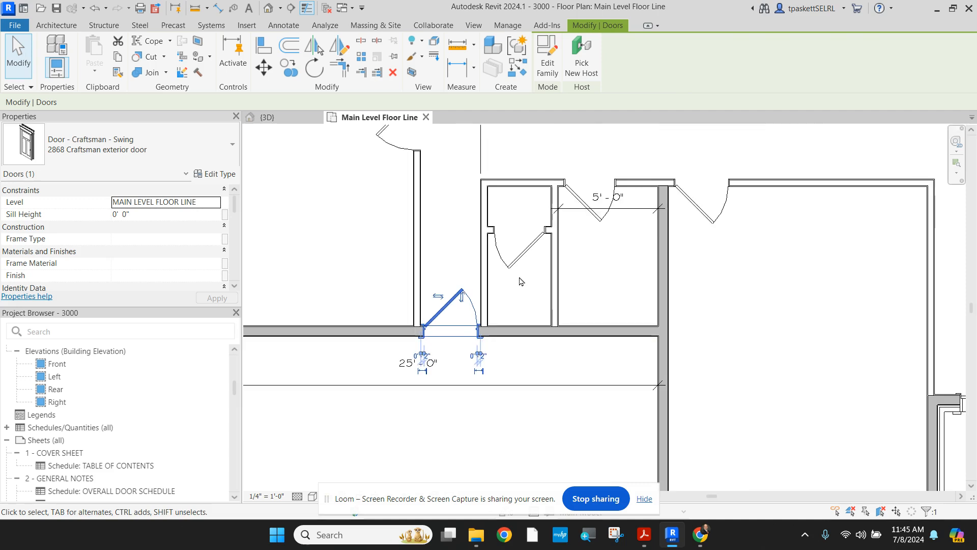
Set the narrow room's clear width to 3'-0" by moving its west partition
{"action": "middle_click_drag", "start_coordinate": [500, 270], "coordinate": [493, 367]}
{"action": "left_click", "coordinate": [449, 357]}
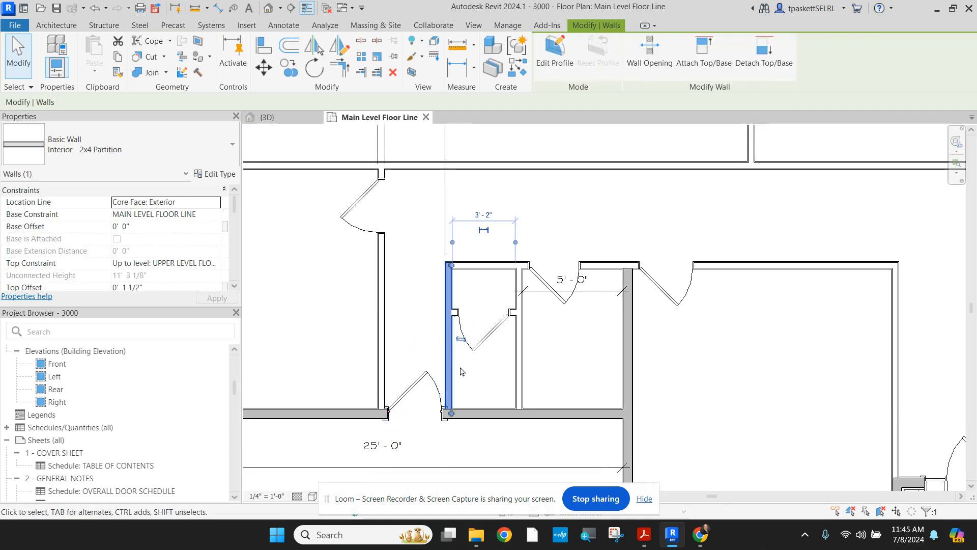
{"action": "left_click", "coordinate": [483, 215]}
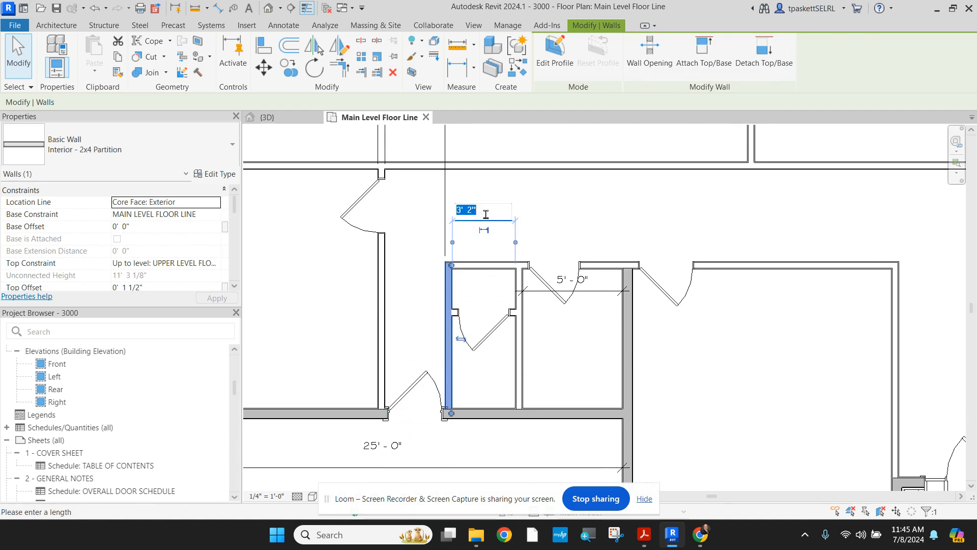
{"action": "type", "text": "3"}
{"action": "key", "text": "Return"}
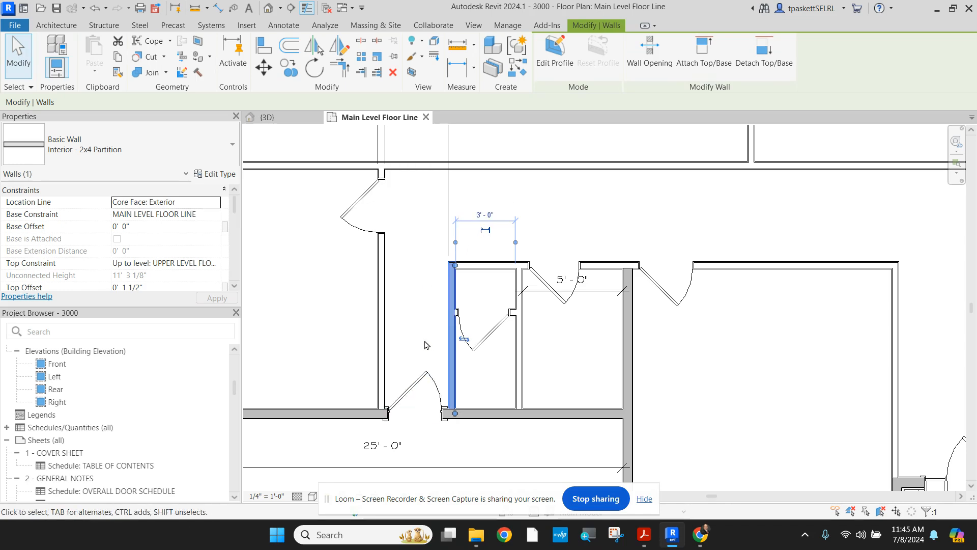
{"action": "scroll", "coordinate": [412, 395], "scroll_direction": "up", "scroll_amount": 4}
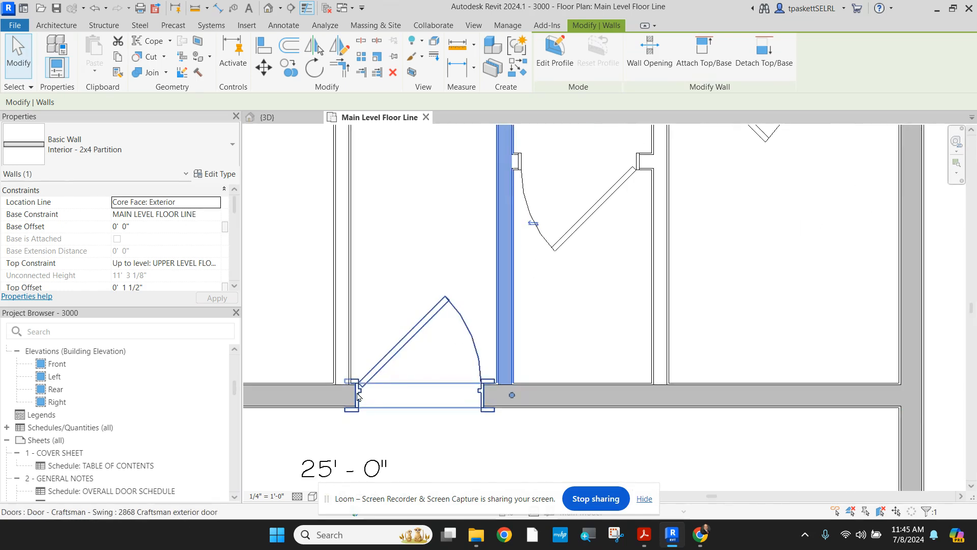
{"action": "scroll", "coordinate": [437, 240], "scroll_direction": "down", "scroll_amount": 3}
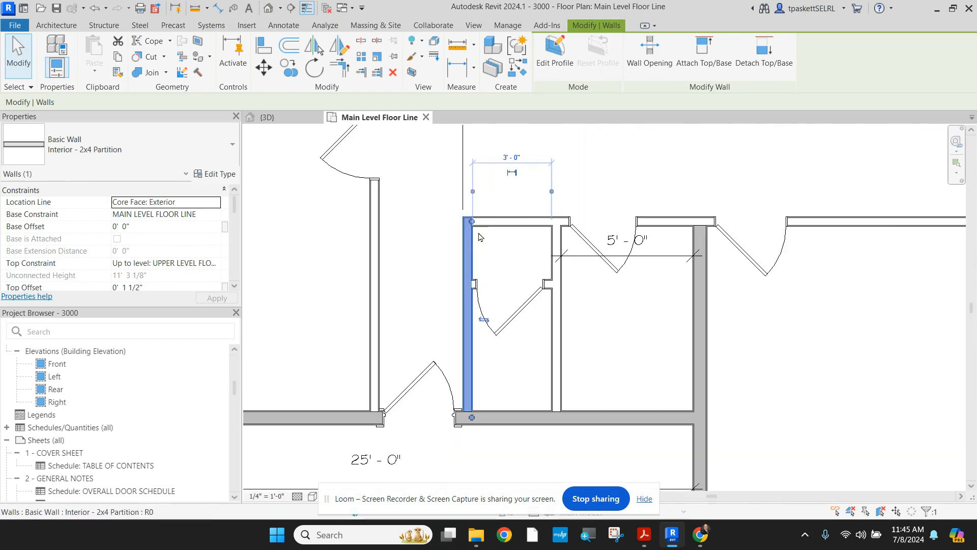
Set the narrow room's clear width to 32" by moving its west partition
{"action": "left_click", "coordinate": [507, 157]}
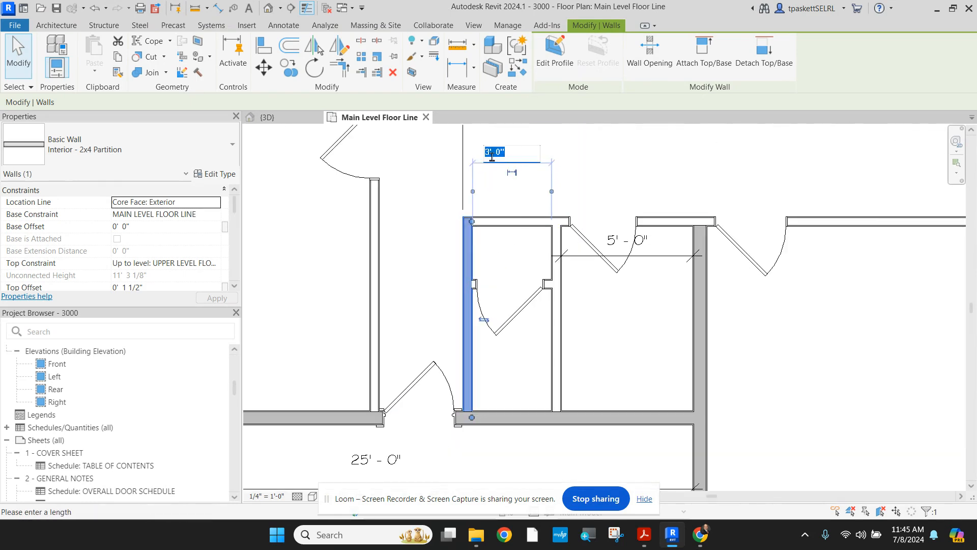
{"action": "left_click_drag", "start_coordinate": [492, 157], "coordinate": [485, 160]}
{"action": "left_click", "coordinate": [502, 153]}
{"action": "left_click_drag", "start_coordinate": [500, 154], "coordinate": [482, 159]}
{"action": "type", "text": "32"}
{"action": "key", "text": "Return"}
{"action": "key", "text": "Escape"}
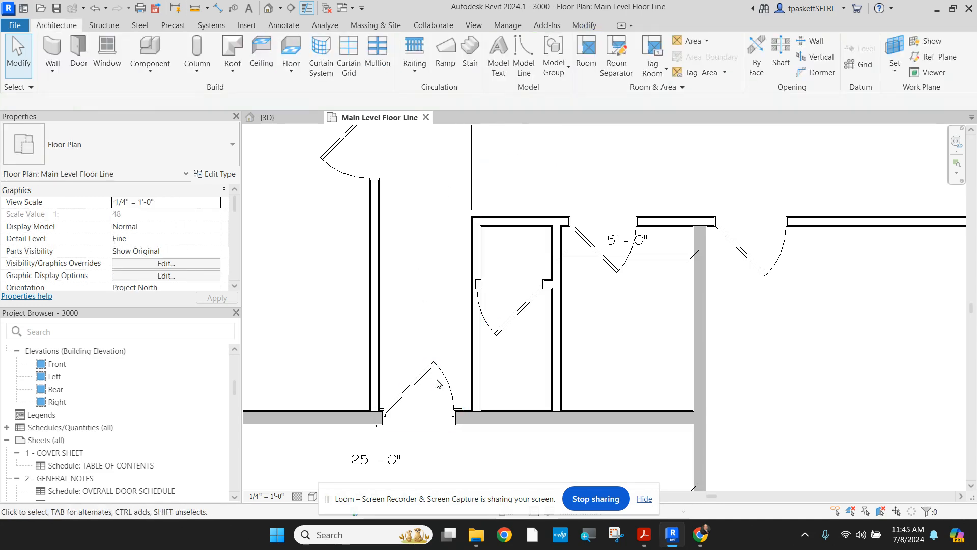
Set the 2868 Craftsman exterior door at the hall's south end 4" from the hall's west partition
{"action": "left_click", "coordinate": [399, 387]}
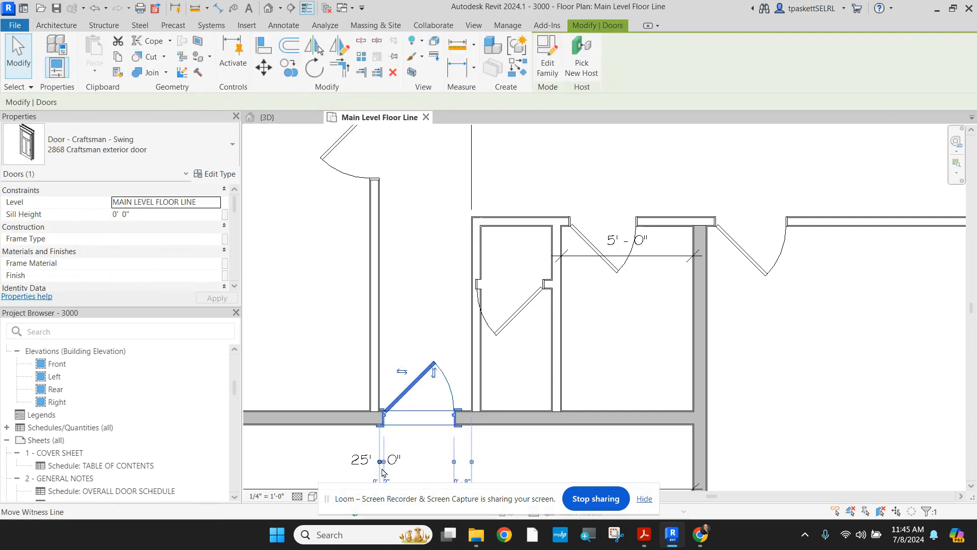
{"action": "scroll", "coordinate": [430, 443], "scroll_direction": "up", "scroll_amount": 1}
{"action": "middle_click_drag", "start_coordinate": [430, 443], "coordinate": [454, 257]}
{"action": "scroll", "coordinate": [407, 265], "scroll_direction": "down", "scroll_amount": 1}
{"action": "scroll", "coordinate": [392, 278], "scroll_direction": "up", "scroll_amount": 2}
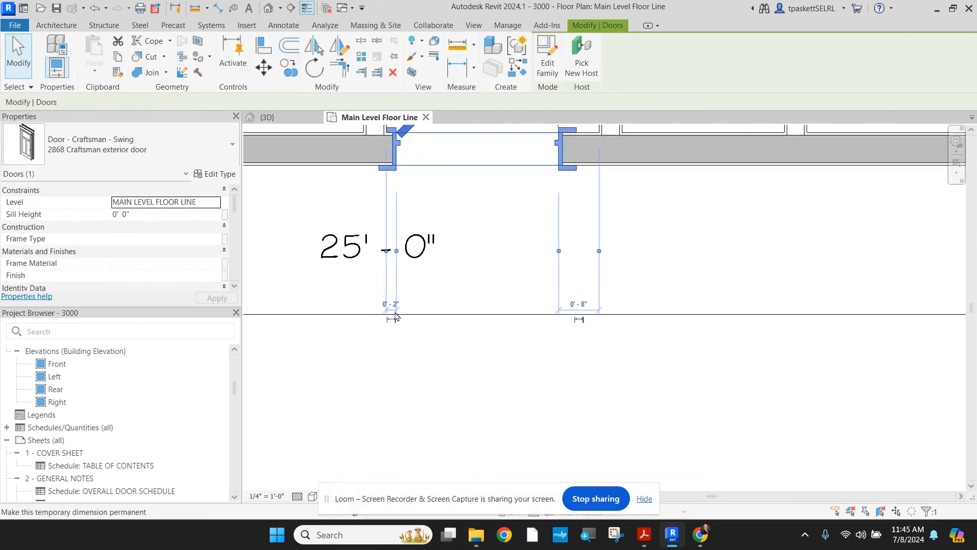
{"action": "left_click", "coordinate": [396, 304]}
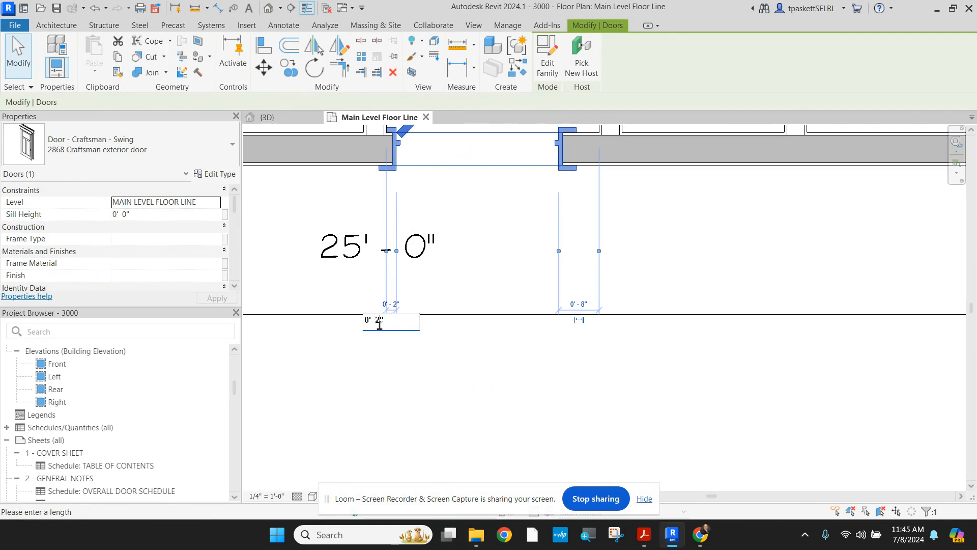
{"action": "double_click", "coordinate": [379, 321]}
{"action": "type", "text": "4"}
{"action": "key", "text": "Return"}
{"action": "scroll", "coordinate": [547, 179], "scroll_direction": "down", "scroll_amount": 2}
{"action": "middle_click_drag", "start_coordinate": [505, 242], "coordinate": [480, 415]}
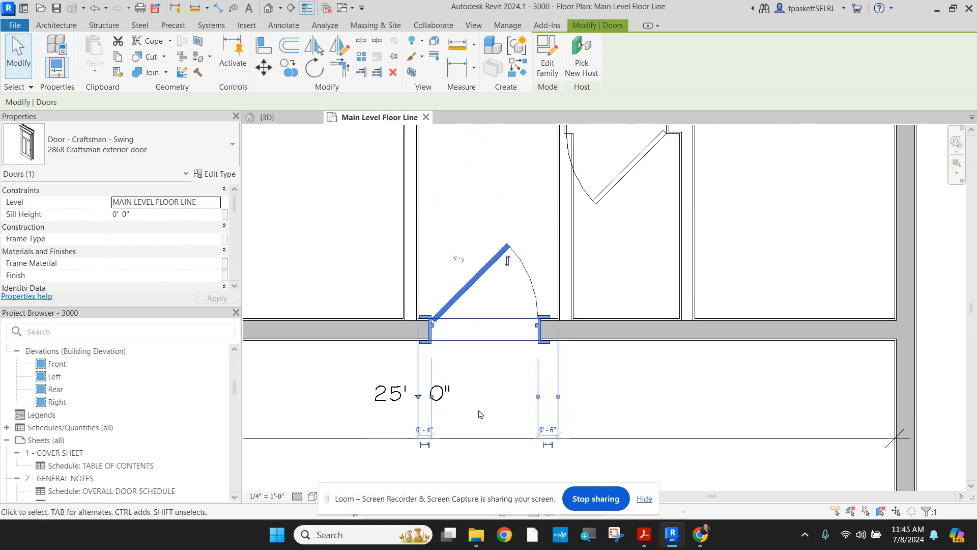
Examine how the trim of the hall's 2868 Craftsman exterior door clears the partitions on both sides
{"action": "scroll", "coordinate": [479, 414], "scroll_direction": "up", "scroll_amount": 3}
{"action": "scroll", "coordinate": [408, 279], "scroll_direction": "up", "scroll_amount": 2}
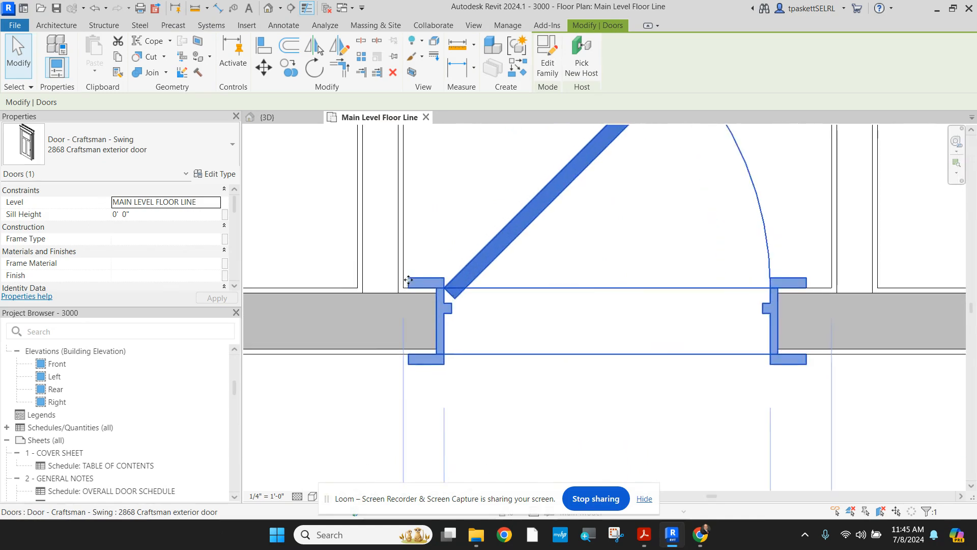
{"action": "scroll", "coordinate": [409, 280], "scroll_direction": "up", "scroll_amount": 1}
{"action": "scroll", "coordinate": [626, 295], "scroll_direction": "down", "scroll_amount": 4}
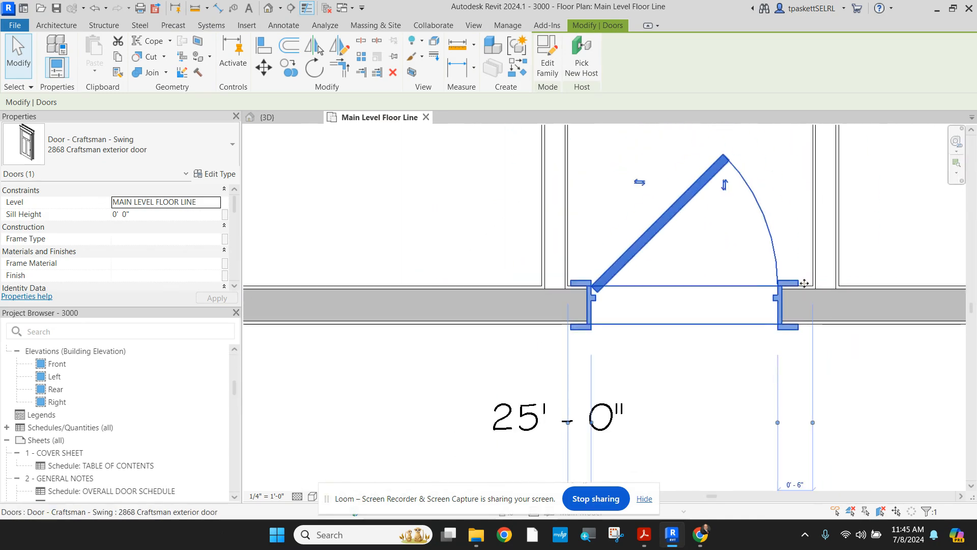
{"action": "scroll", "coordinate": [804, 283], "scroll_direction": "down", "scroll_amount": 2}
{"action": "middle_click_drag", "start_coordinate": [805, 281], "coordinate": [711, 445]}
{"action": "scroll", "coordinate": [657, 357], "scroll_direction": "down", "scroll_amount": 2}
{"action": "scroll", "coordinate": [605, 277], "scroll_direction": "up", "scroll_amount": 1}
{"action": "middle_click_drag", "start_coordinate": [603, 262], "coordinate": [555, 71]}
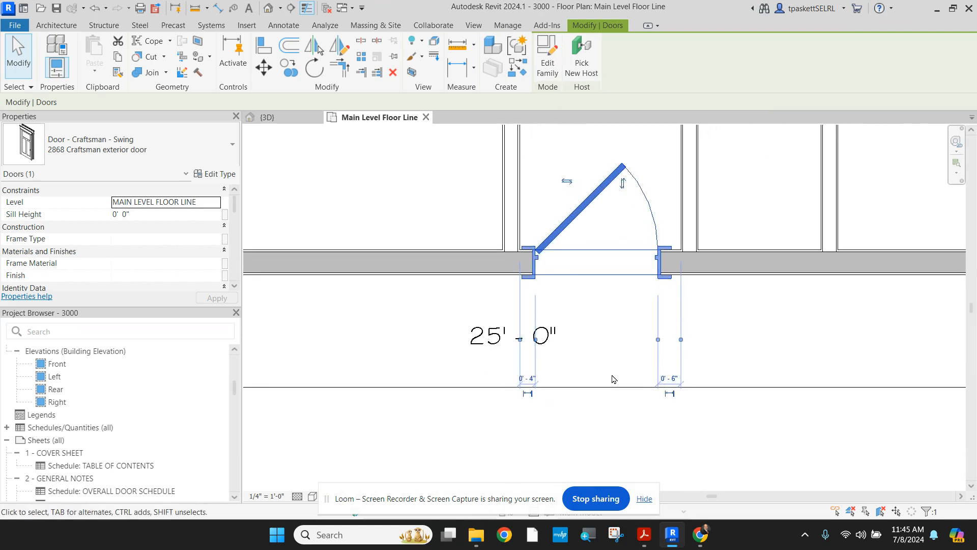
Nudge the hall's 2868 Craftsman exterior door east and set it 5" from the hall's east partition
{"action": "key", "text": "Right"}
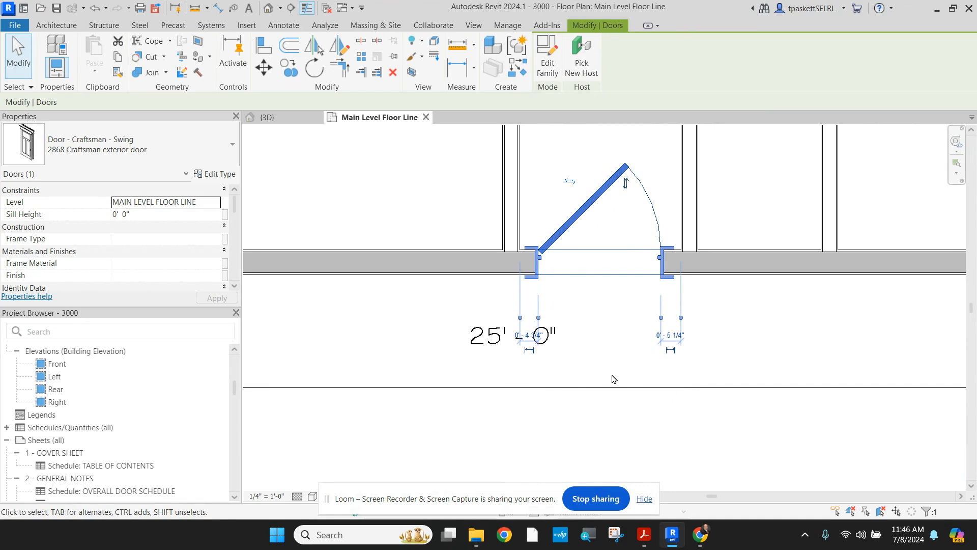
{"action": "key", "text": "Right"}
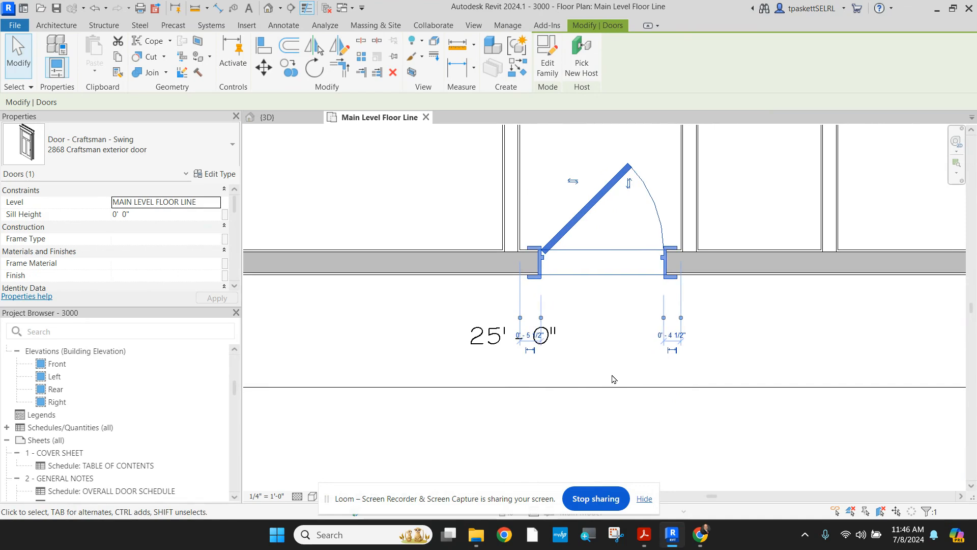
{"action": "key", "text": "Left"}
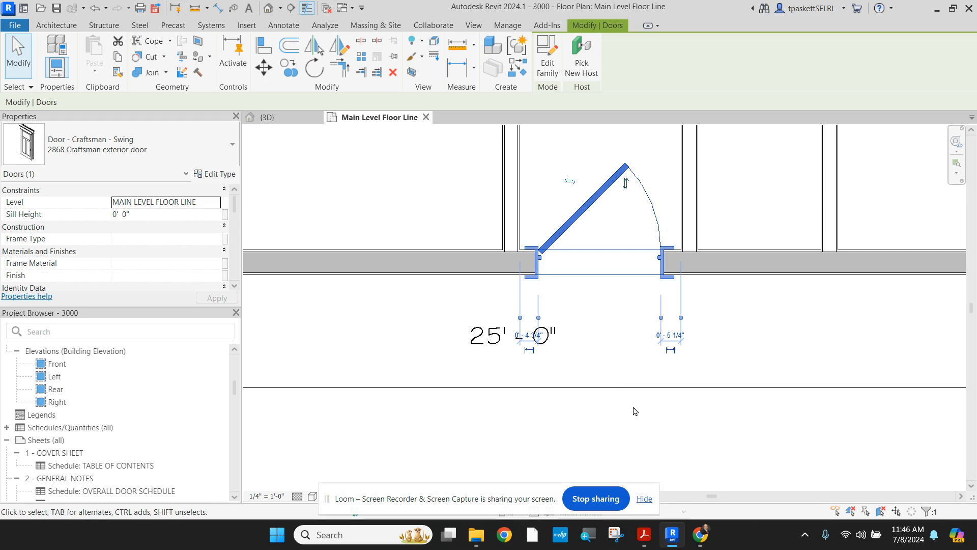
{"action": "left_click", "coordinate": [673, 336]}
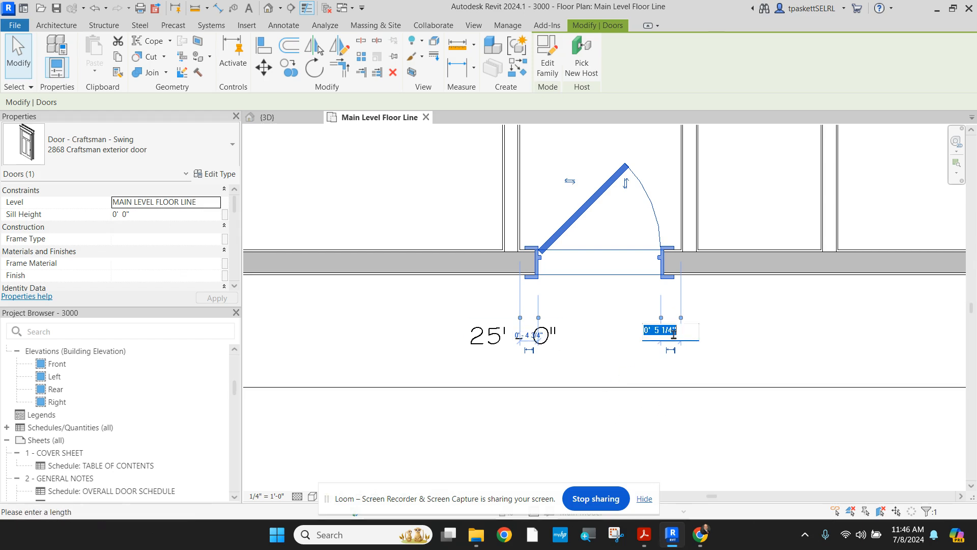
{"action": "type", "text": "5"}
{"action": "key", "text": "Return"}
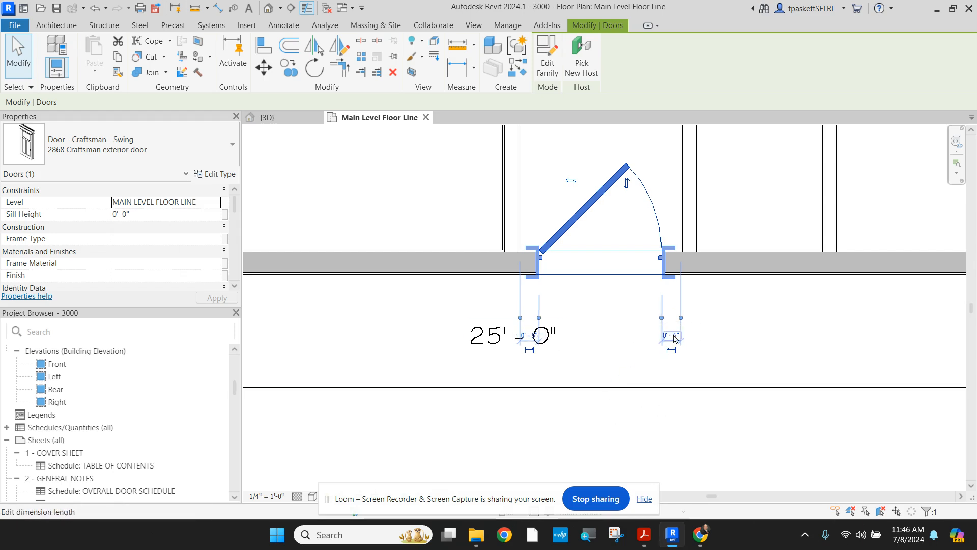
{"action": "scroll", "coordinate": [540, 348], "scroll_direction": "up", "scroll_amount": 3}
{"action": "left_click", "coordinate": [553, 345]}
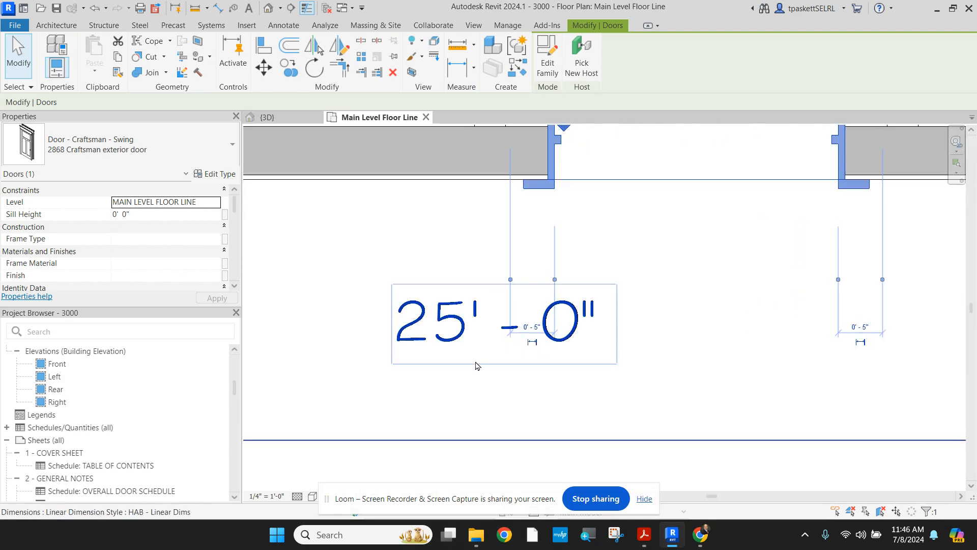
Change the 2668 door in the narrow room's cross wall to the 2 PANEL INTERIOR DOOR 2068 type
{"action": "scroll", "coordinate": [504, 285], "scroll_direction": "down", "scroll_amount": 6}
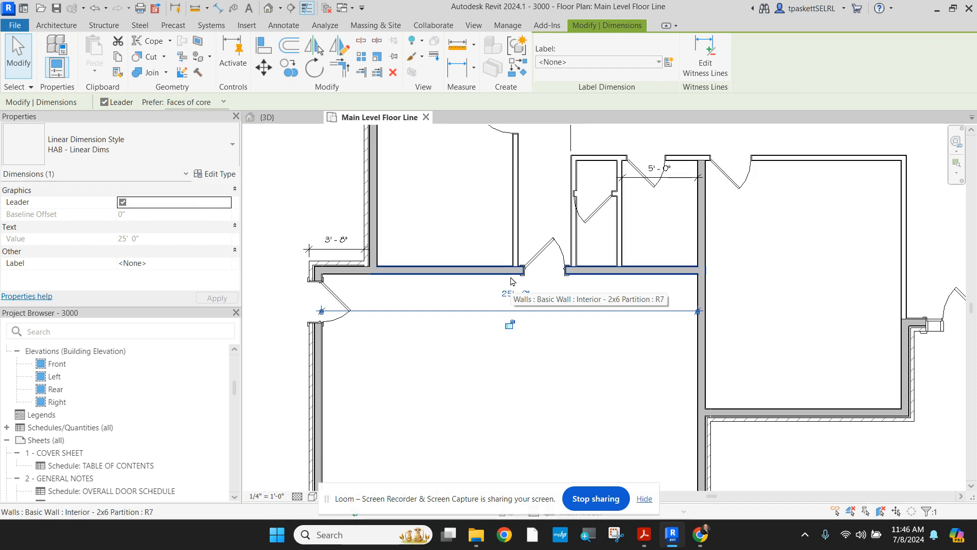
{"action": "scroll", "coordinate": [616, 214], "scroll_direction": "up", "scroll_amount": 2}
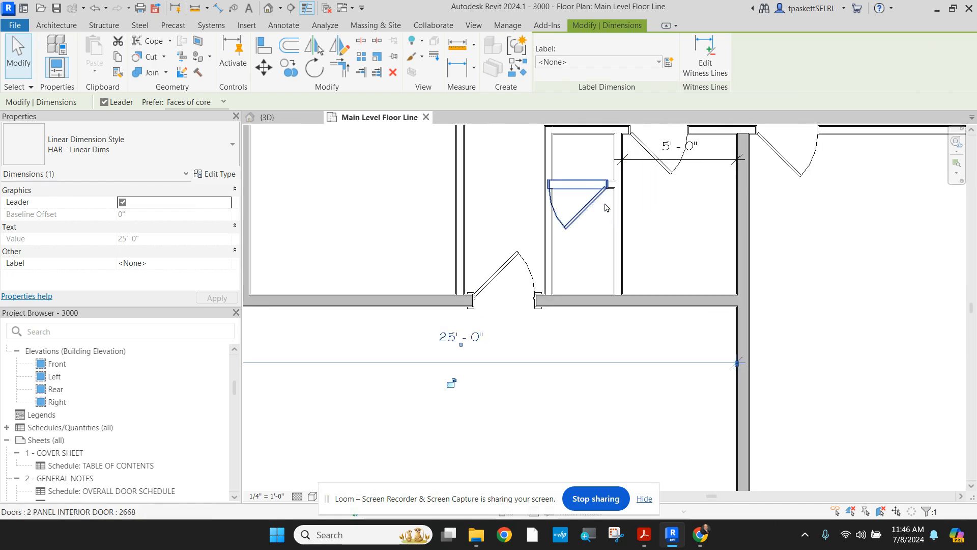
{"action": "left_click", "coordinate": [591, 201]}
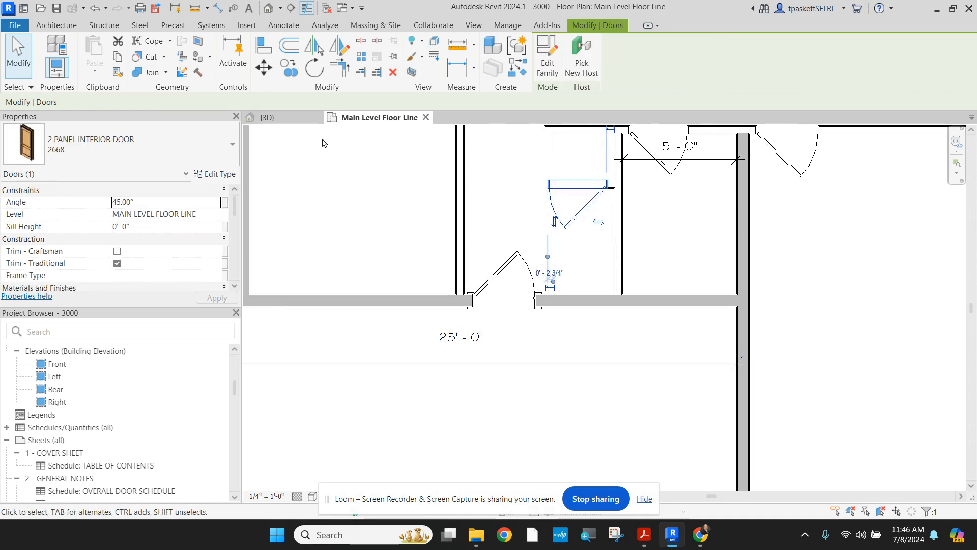
{"action": "left_click", "coordinate": [183, 133]}
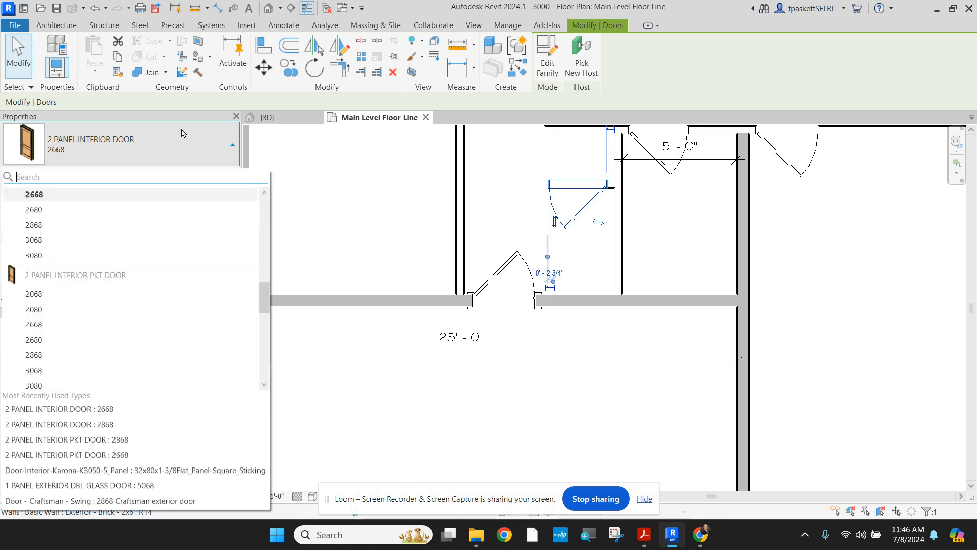
{"action": "scroll", "coordinate": [59, 222], "scroll_direction": "up", "scroll_amount": 2}
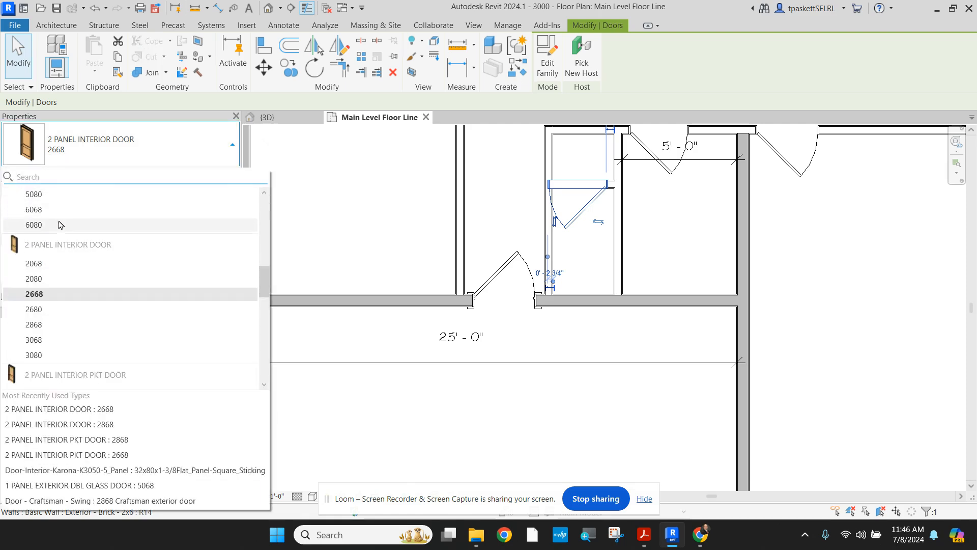
{"action": "left_click", "coordinate": [33, 264]}
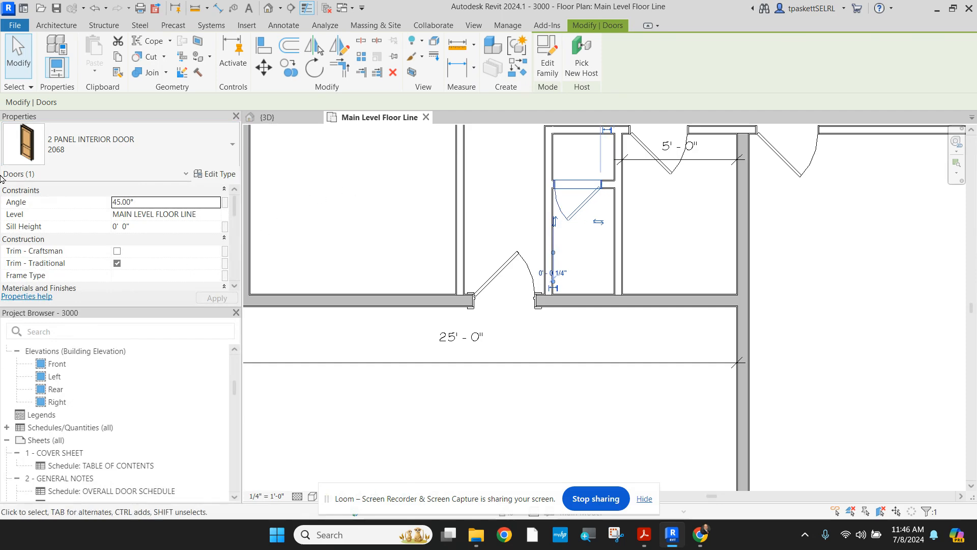
{"action": "left_click", "coordinate": [413, 254]}
Nudge the 2068 door east along the narrow room's cross wall to even its side clearances
{"action": "left_click", "coordinate": [585, 209]}
{"action": "scroll", "coordinate": [560, 235], "scroll_direction": "up", "scroll_amount": 3}
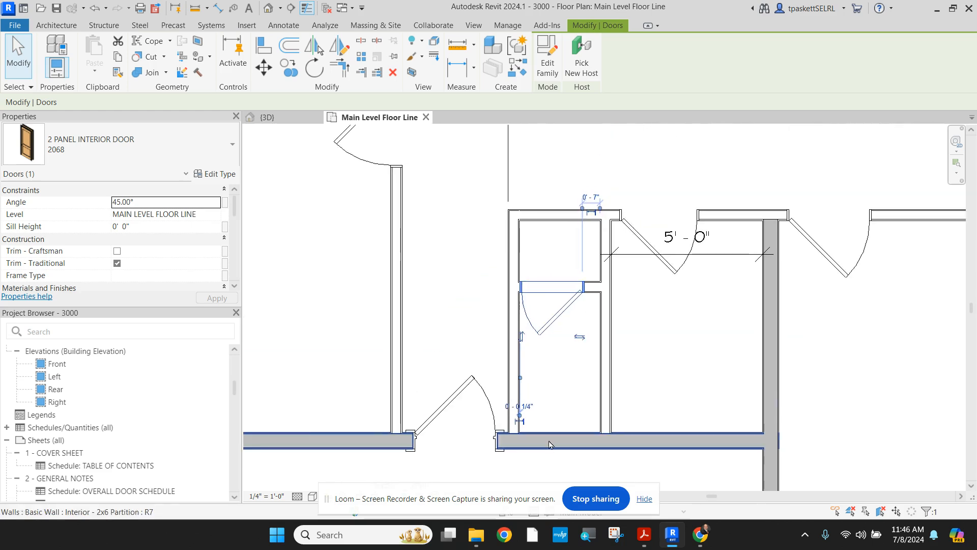
{"action": "scroll", "coordinate": [579, 246], "scroll_direction": "up", "scroll_amount": 2}
{"action": "key", "text": "Right"}
{"action": "key", "text": "Right"}
{"action": "key", "text": "Right"}
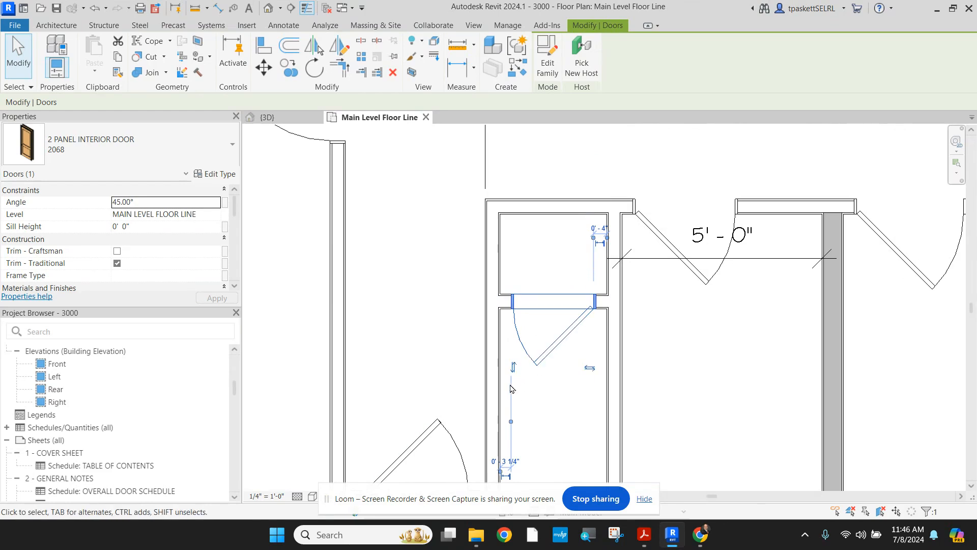
{"action": "scroll", "coordinate": [512, 389], "scroll_direction": "up", "scroll_amount": 5}
{"action": "scroll", "coordinate": [477, 342], "scroll_direction": "down", "scroll_amount": 2}
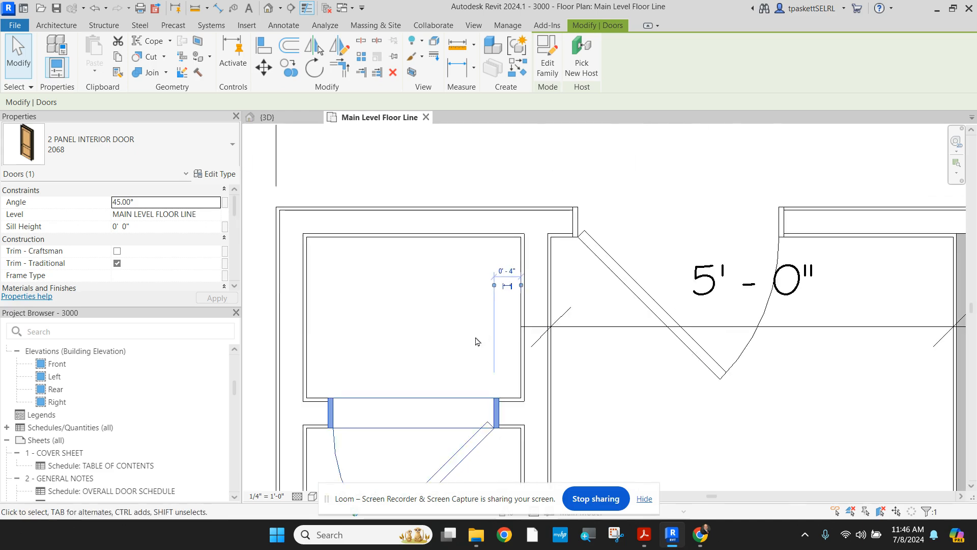
{"action": "scroll", "coordinate": [478, 341], "scroll_direction": "down", "scroll_amount": 4}
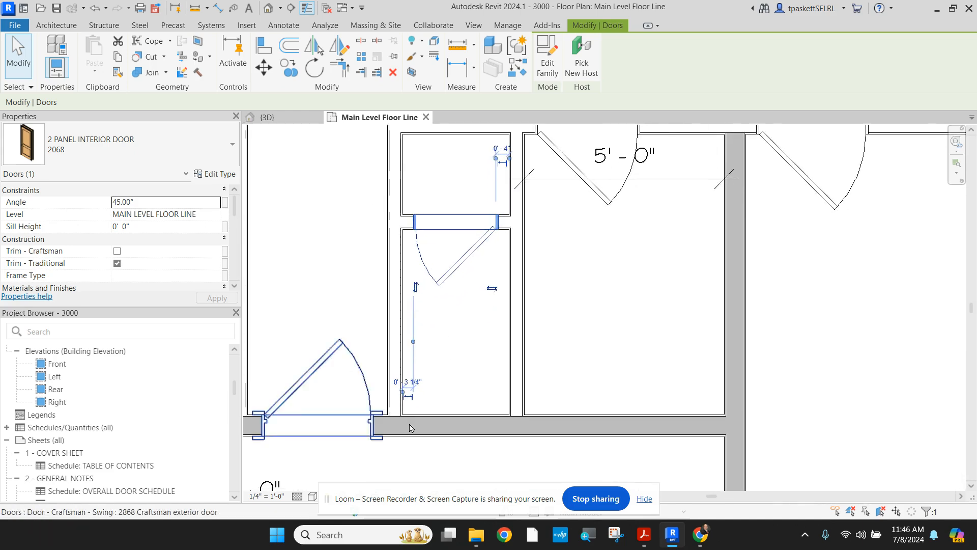
{"action": "scroll", "coordinate": [414, 422], "scroll_direction": "up", "scroll_amount": 2}
{"action": "key", "text": "Right"}
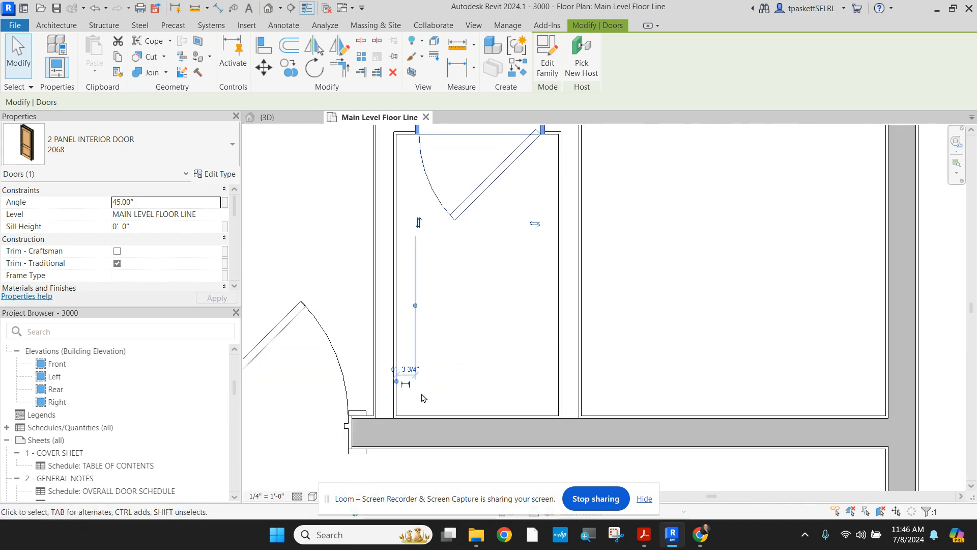
Set the 2068 door in the narrow room's cross wall 4" from the east partition
{"action": "scroll", "coordinate": [423, 398], "scroll_direction": "down", "scroll_amount": 1}
{"action": "middle_click_drag", "start_coordinate": [483, 223], "coordinate": [483, 244]}
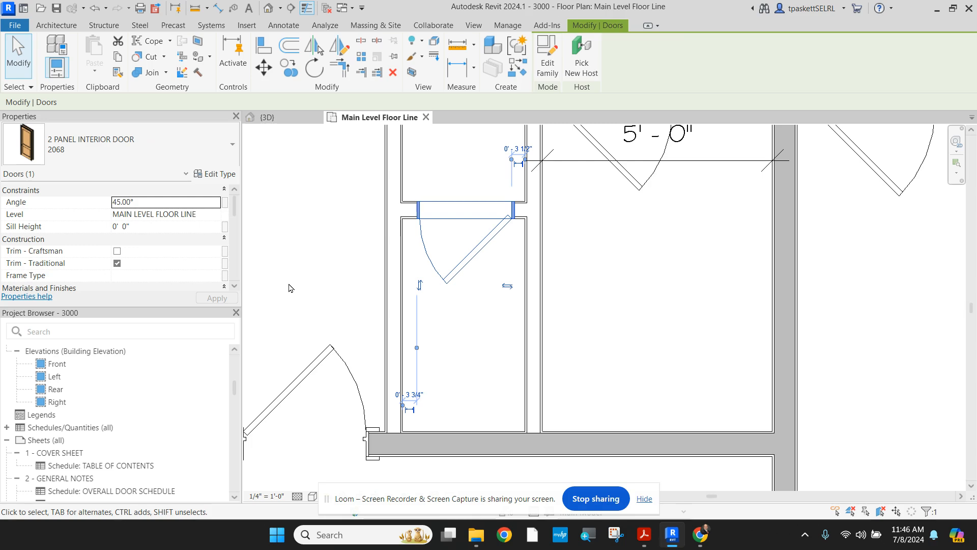
{"action": "left_click", "coordinate": [514, 149]}
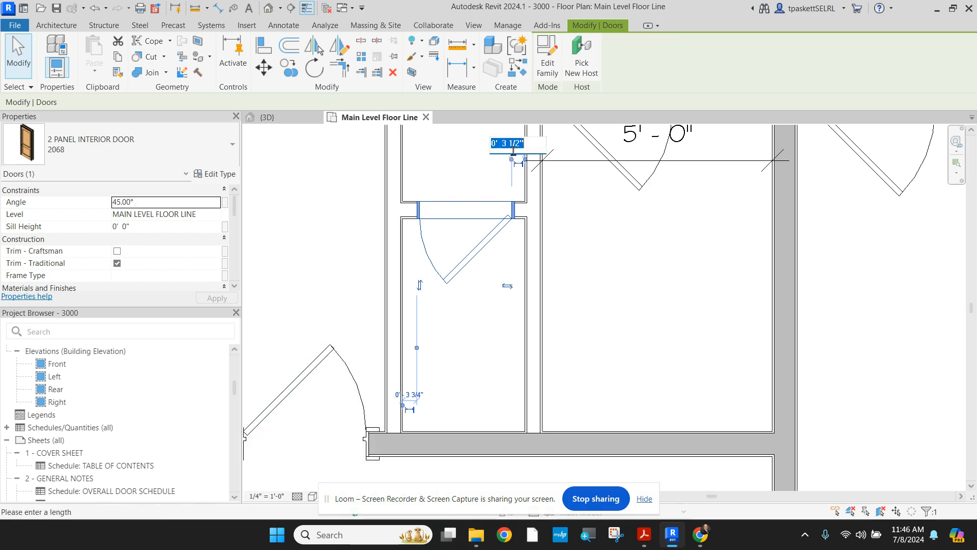
{"action": "left_click_drag", "start_coordinate": [520, 144], "coordinate": [503, 145]}
{"action": "type", "text": "4"}
{"action": "key", "text": "Return"}
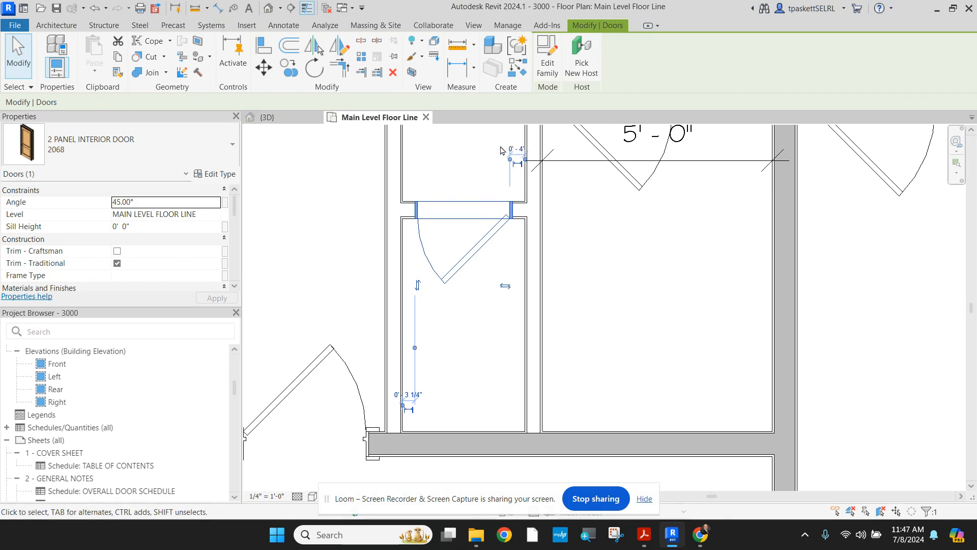
{"action": "left_click", "coordinate": [341, 208]}
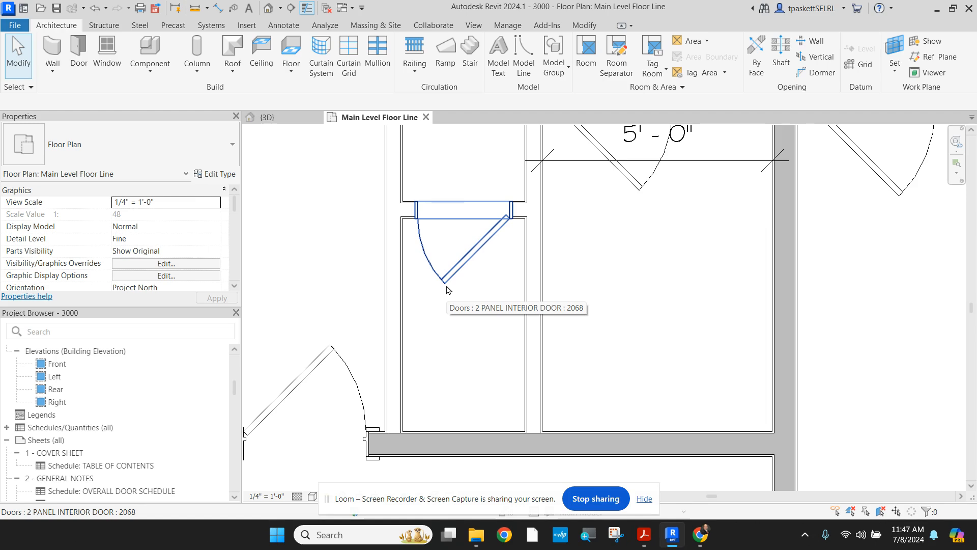
Set the 2868 interior door in the hall's west partition 4" from the long partition to its north
{"action": "scroll", "coordinate": [447, 290], "scroll_direction": "down", "scroll_amount": 4}
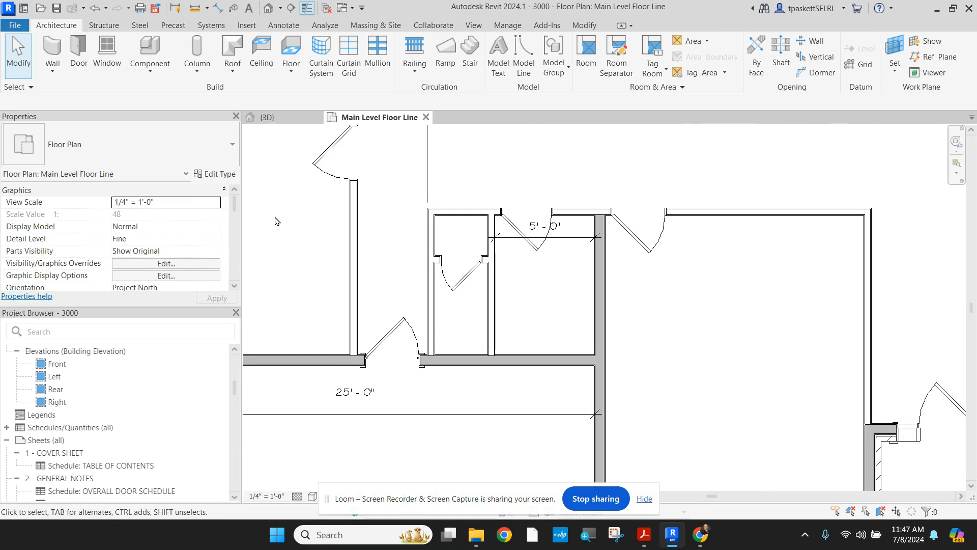
{"action": "scroll", "coordinate": [295, 146], "scroll_direction": "down", "scroll_amount": 2}
{"action": "middle_click_drag", "start_coordinate": [355, 167], "coordinate": [452, 392]}
{"action": "scroll", "coordinate": [396, 434], "scroll_direction": "up", "scroll_amount": 3}
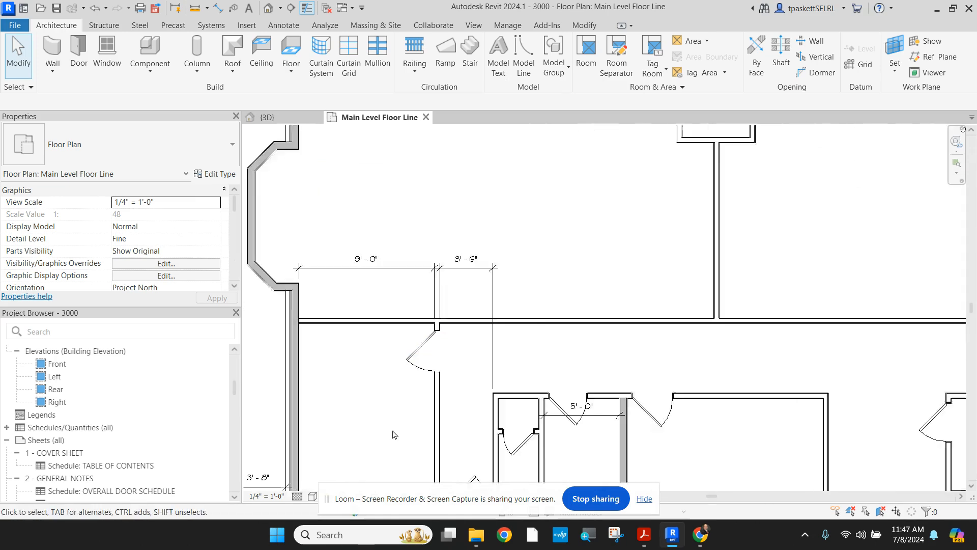
{"action": "left_click", "coordinate": [431, 346]}
{"action": "scroll", "coordinate": [524, 275], "scroll_direction": "up", "scroll_amount": 2}
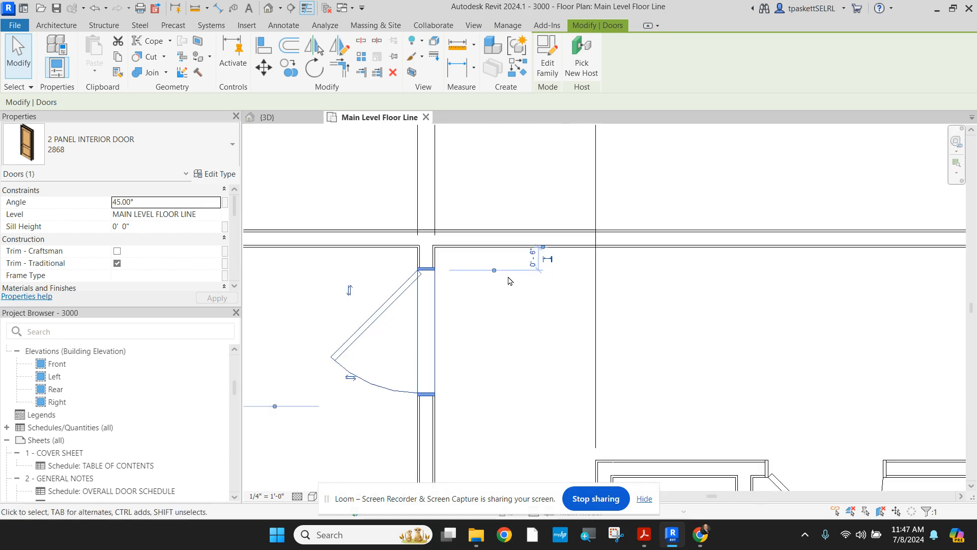
{"action": "left_click", "coordinate": [533, 257]}
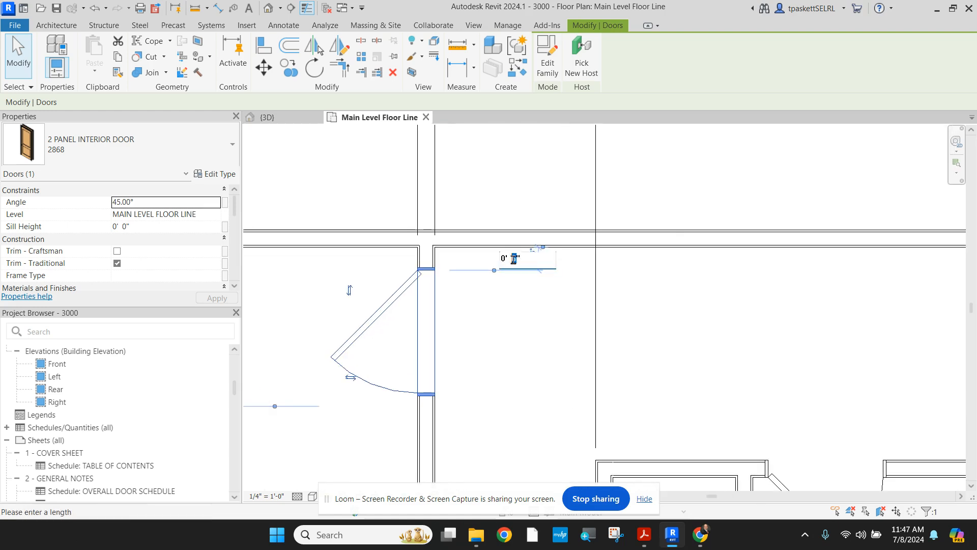
{"action": "type", "text": "4"}
{"action": "key", "text": "Return"}
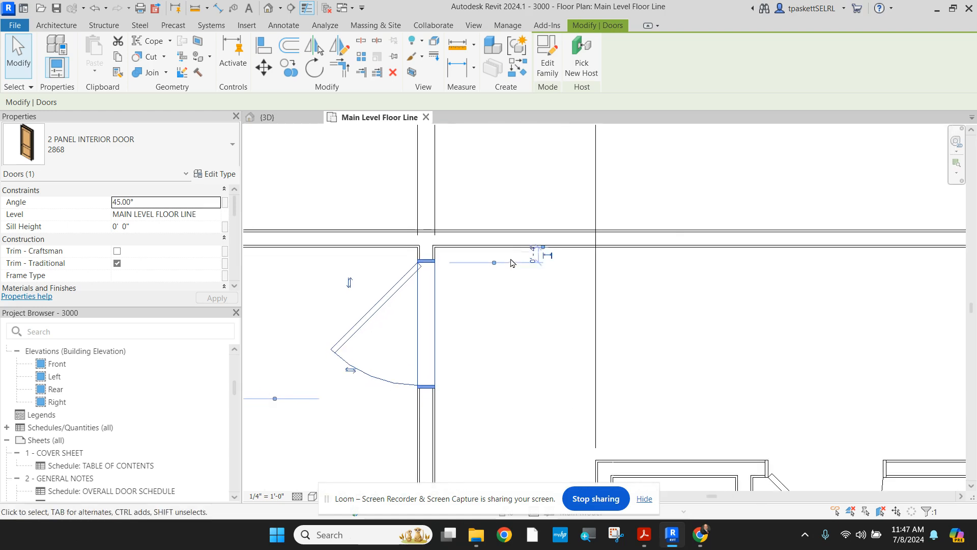
{"action": "left_click", "coordinate": [495, 330]}
Start placing a new door and open the family library for loading from its type properties
{"action": "scroll", "coordinate": [479, 349], "scroll_direction": "down", "scroll_amount": 3}
{"action": "scroll", "coordinate": [473, 367], "scroll_direction": "down", "scroll_amount": 10}
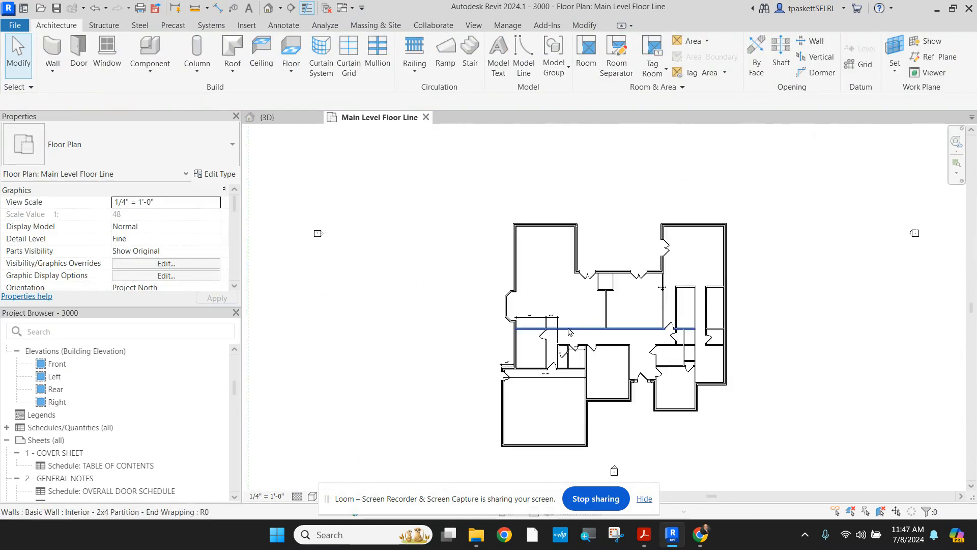
{"action": "middle_click_drag", "start_coordinate": [596, 333], "coordinate": [464, 304]}
{"action": "scroll", "coordinate": [464, 305], "scroll_direction": "up", "scroll_amount": 1}
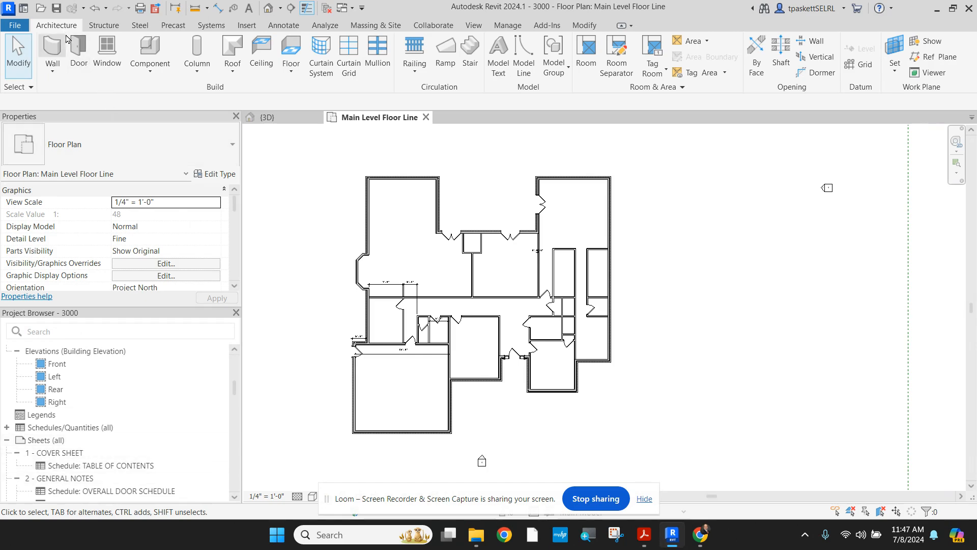
{"action": "left_click", "coordinate": [78, 47]}
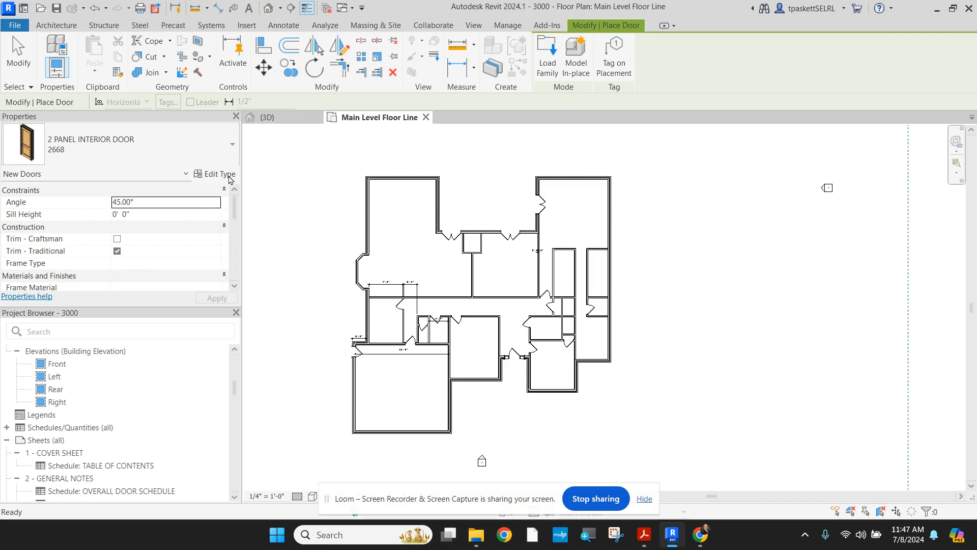
{"action": "left_click", "coordinate": [213, 174]}
{"action": "left_click", "coordinate": [701, 47]}
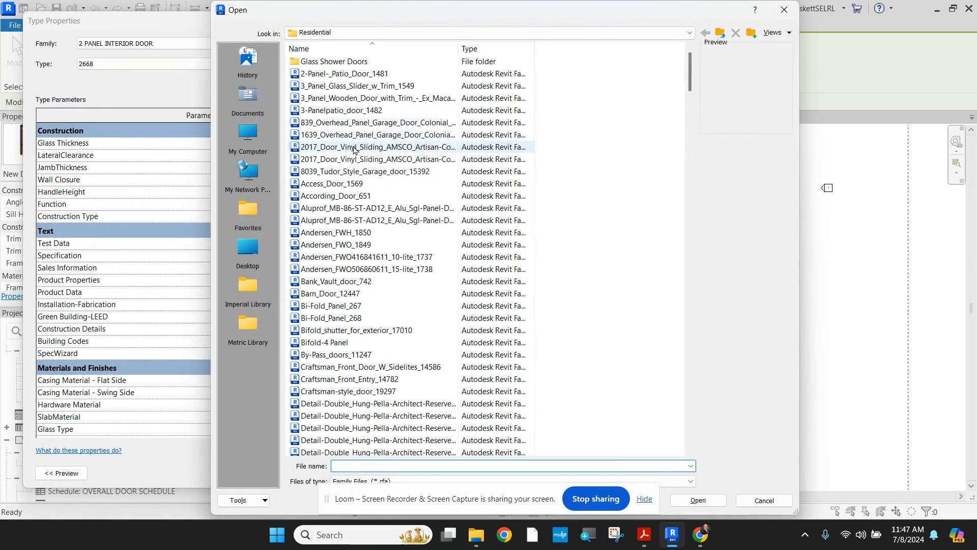
Find a garage door in the Residential folder and load the 8039_Tudor_Style_Garage_door_15392 family
{"action": "scroll", "coordinate": [351, 142], "scroll_direction": "down", "scroll_amount": 12}
{"action": "scroll", "coordinate": [358, 164], "scroll_direction": "down", "scroll_amount": 20}
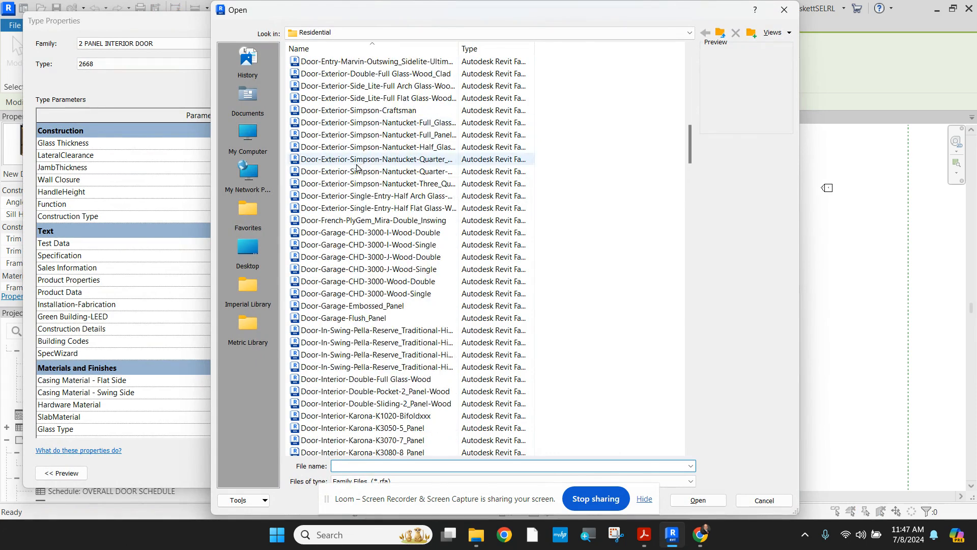
{"action": "scroll", "coordinate": [345, 183], "scroll_direction": "down", "scroll_amount": 20}
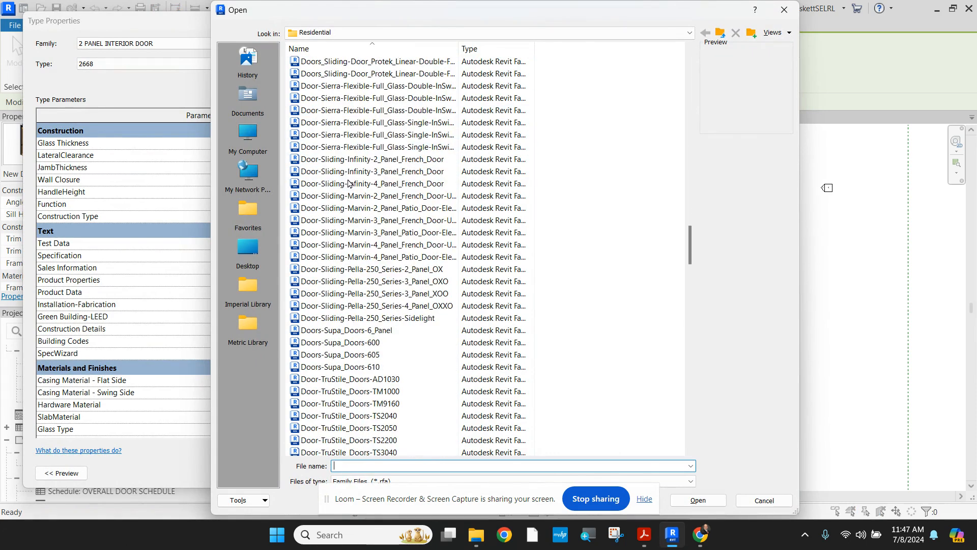
{"action": "scroll", "coordinate": [337, 205], "scroll_direction": "down", "scroll_amount": 12}
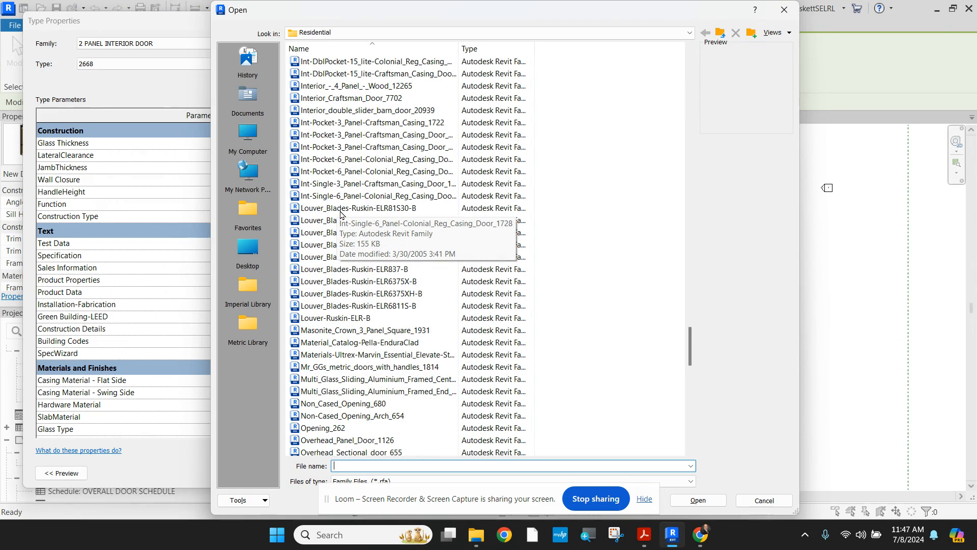
{"action": "scroll", "coordinate": [356, 351], "scroll_direction": "down", "scroll_amount": 2}
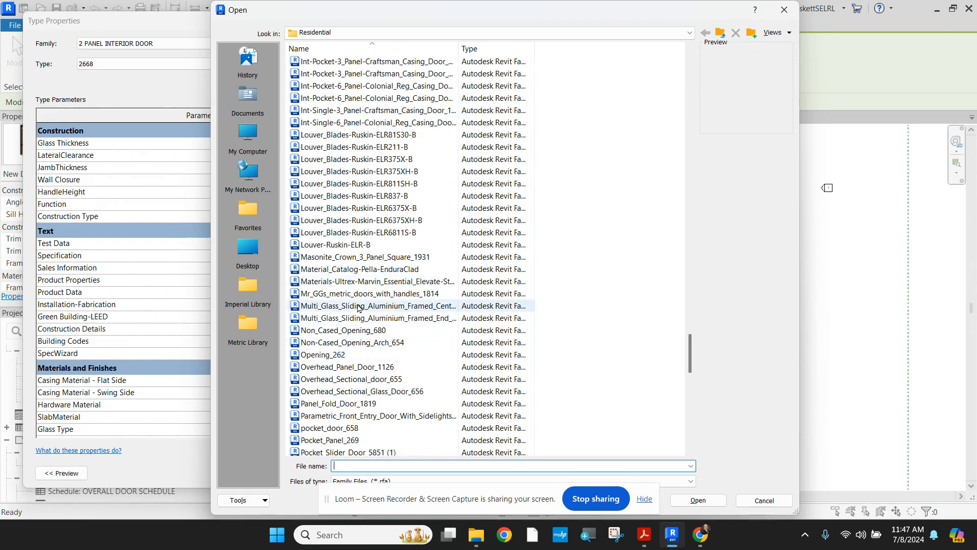
{"action": "scroll", "coordinate": [358, 307], "scroll_direction": "down", "scroll_amount": 20}
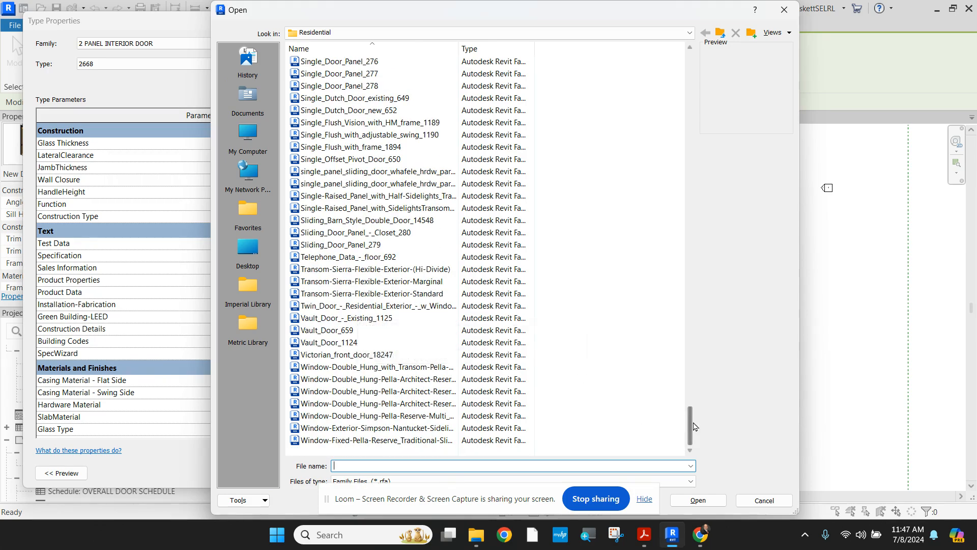
{"action": "left_click_drag", "start_coordinate": [694, 426], "coordinate": [643, 69]}
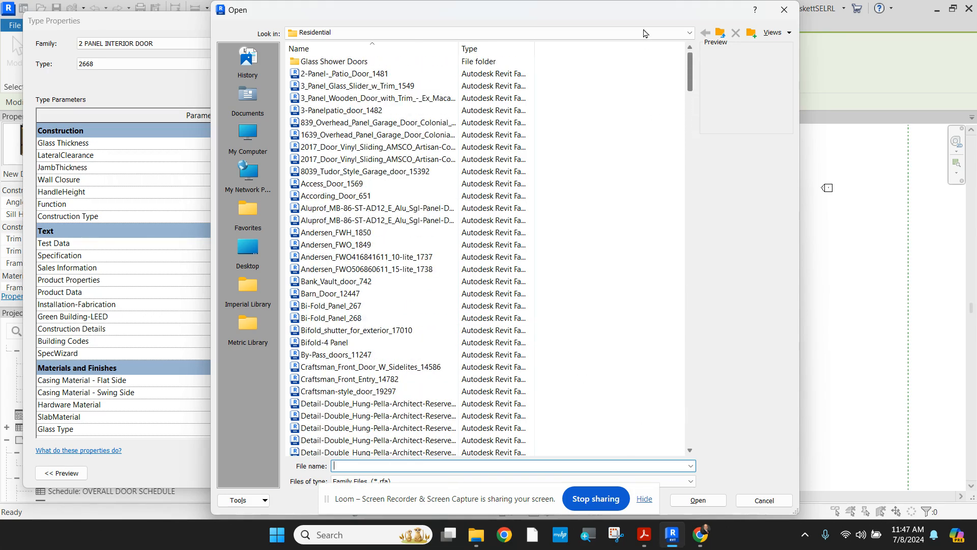
{"action": "left_click", "coordinate": [333, 127]}
{"action": "left_click", "coordinate": [333, 128]}
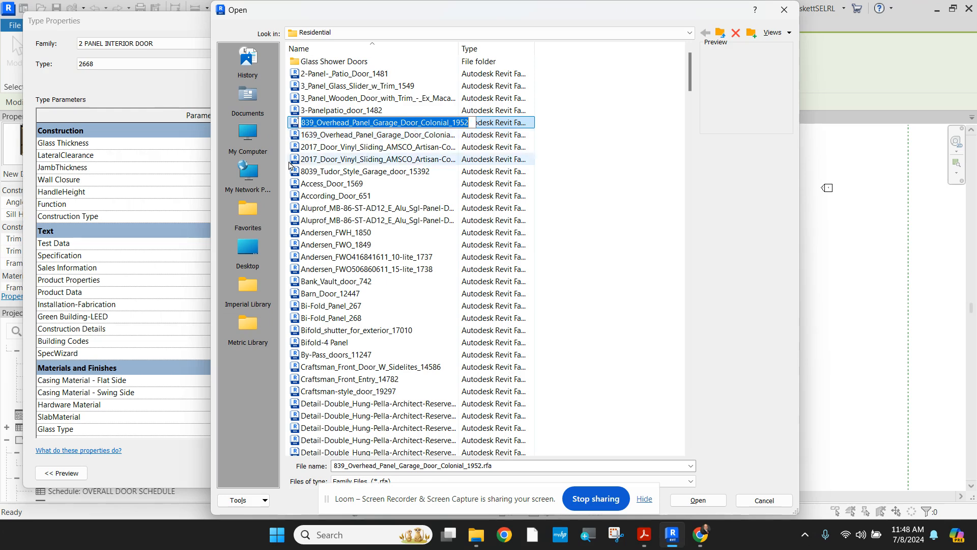
{"action": "left_click", "coordinate": [359, 137]}
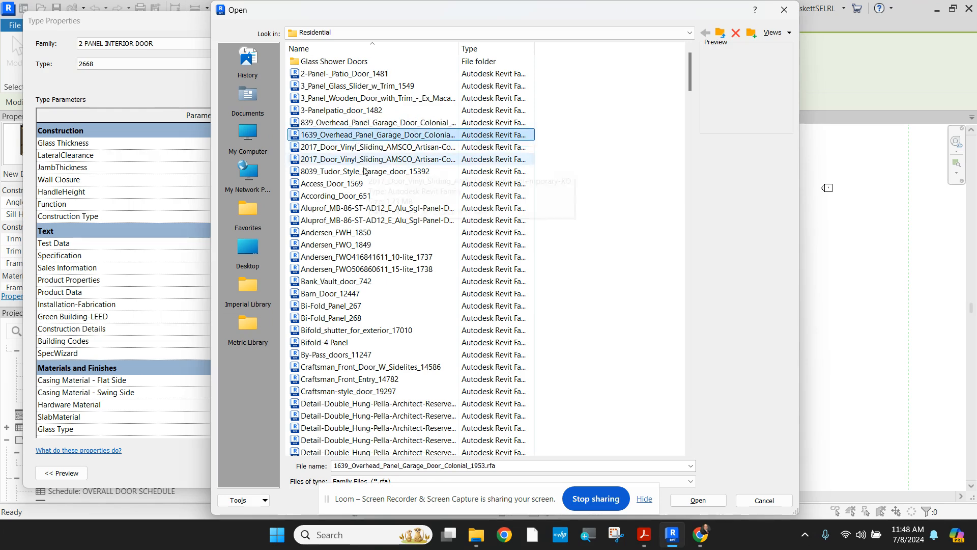
{"action": "scroll", "coordinate": [350, 208], "scroll_direction": "down", "scroll_amount": 2}
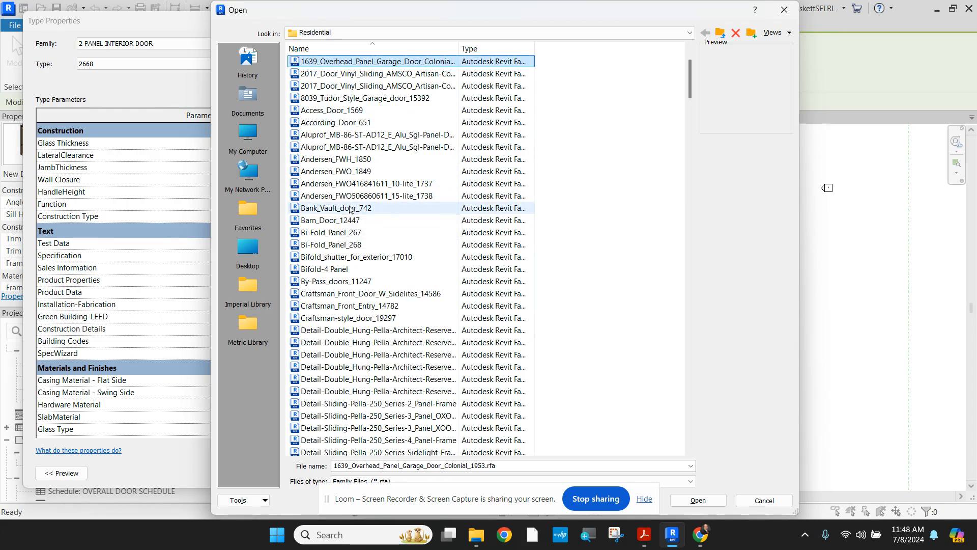
{"action": "left_click", "coordinate": [360, 98]}
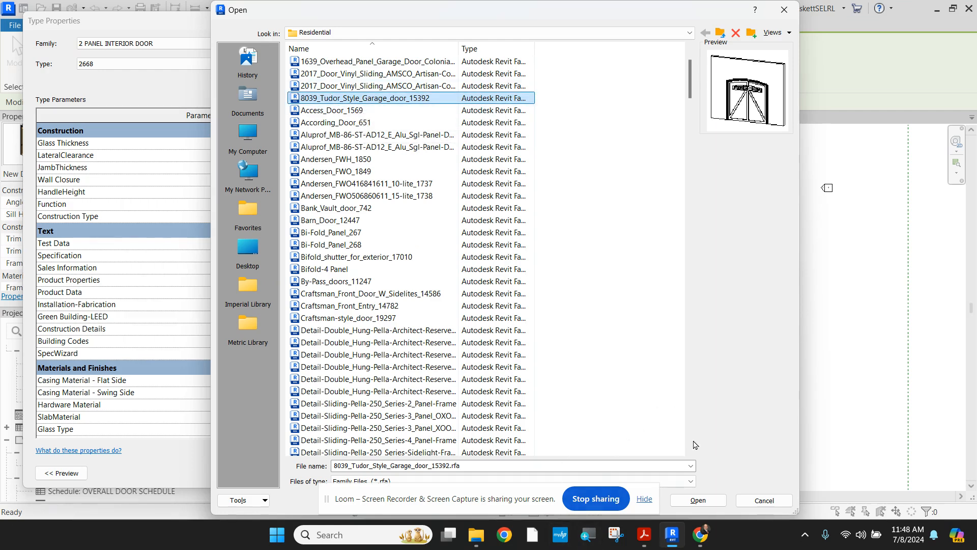
{"action": "left_click", "coordinate": [698, 501]}
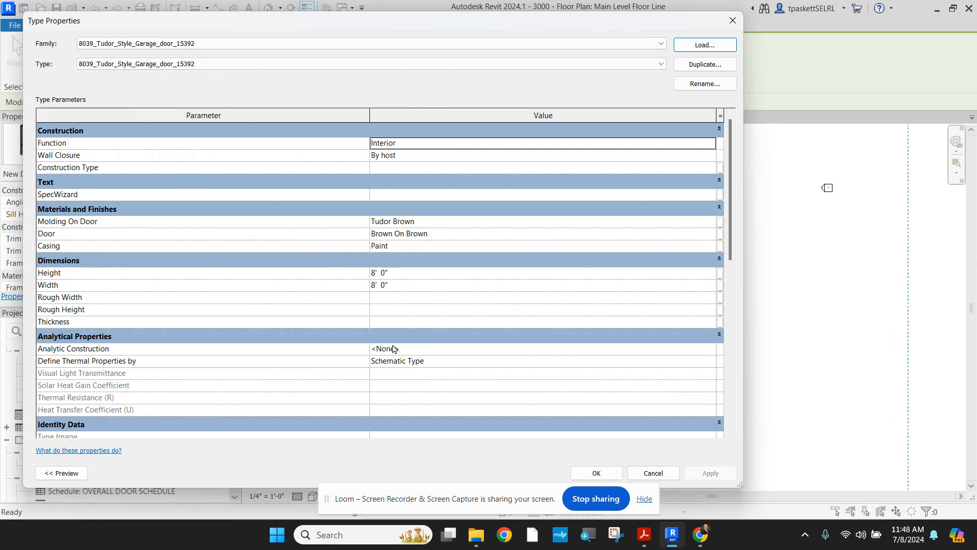
Duplicate the Tudor garage door type under the name 9039_Tudor_Style_Garage_door_15392 2
{"action": "scroll", "coordinate": [378, 281], "scroll_direction": "down", "scroll_amount": 3}
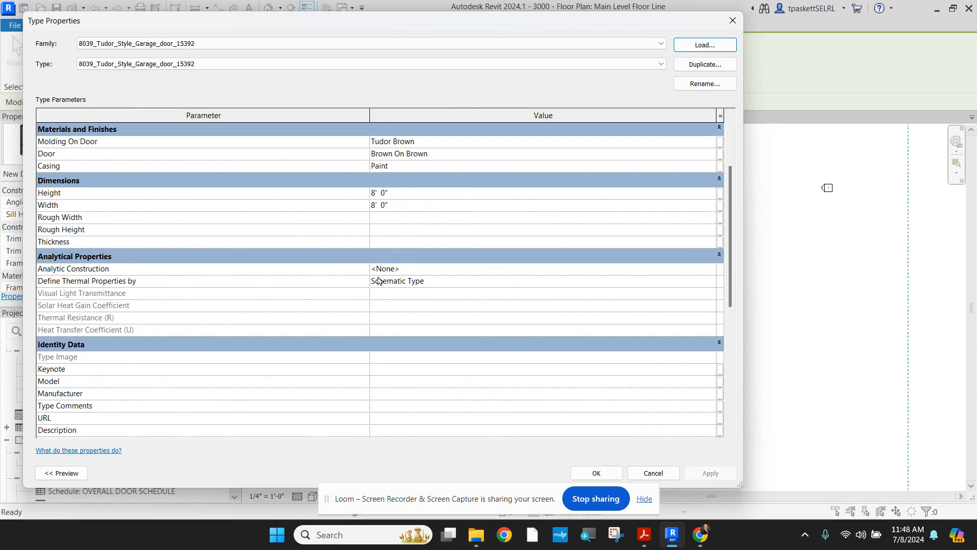
{"action": "scroll", "coordinate": [375, 298], "scroll_direction": "up", "scroll_amount": 2}
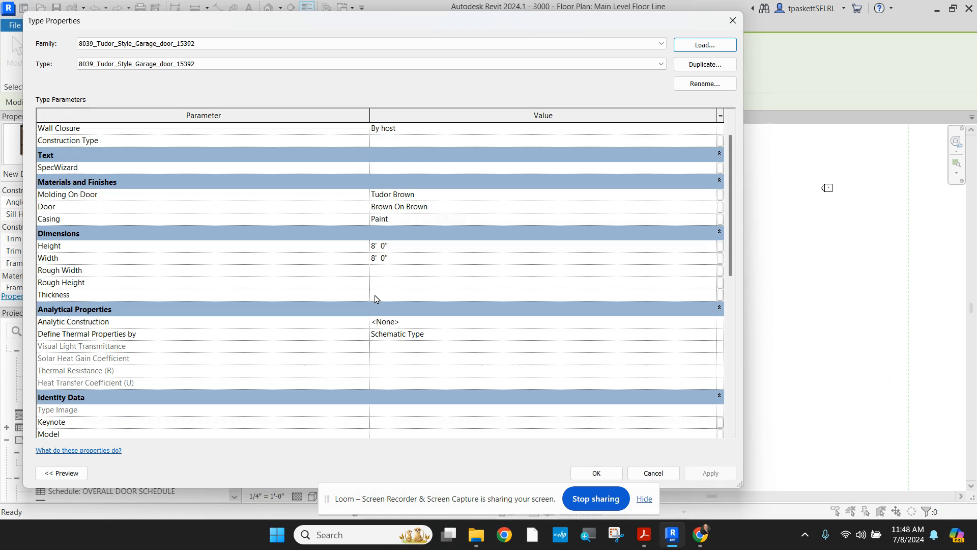
{"action": "scroll", "coordinate": [379, 295], "scroll_direction": "down", "scroll_amount": 11}
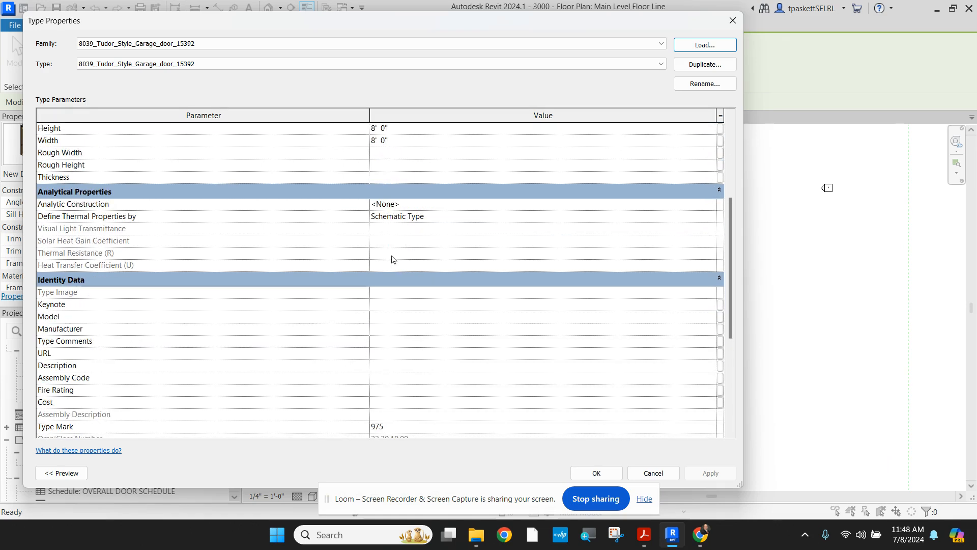
{"action": "scroll", "coordinate": [384, 290], "scroll_direction": "up", "scroll_amount": 11}
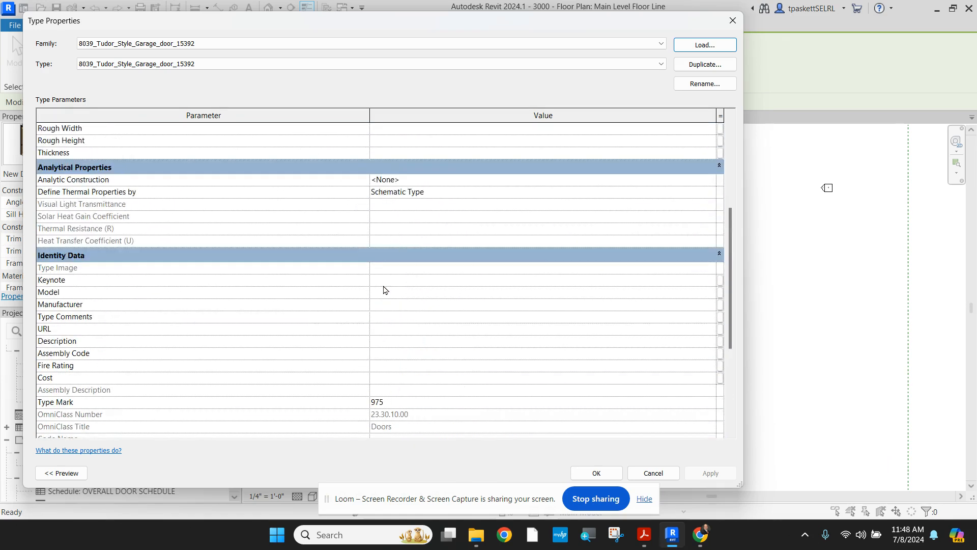
{"action": "left_click", "coordinate": [705, 64]}
{"action": "left_click", "coordinate": [390, 245]}
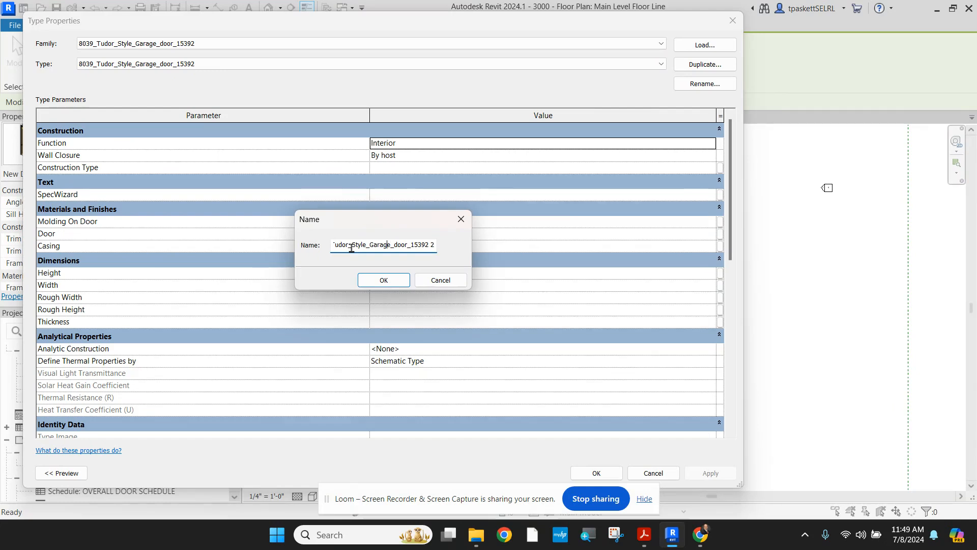
{"action": "key", "text": "Home"}
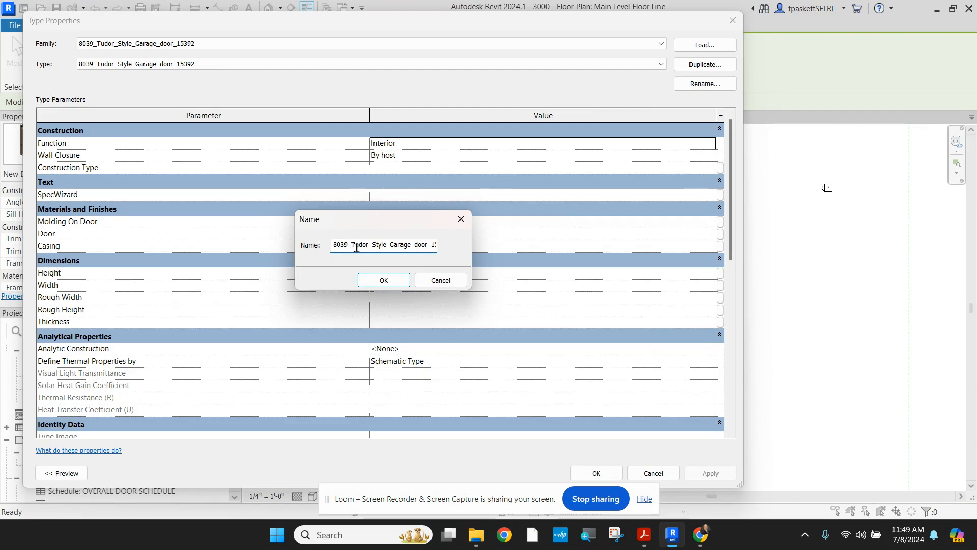
{"action": "left_click_drag", "start_coordinate": [337, 245], "coordinate": [325, 256]}
{"action": "left_click", "coordinate": [384, 280]}
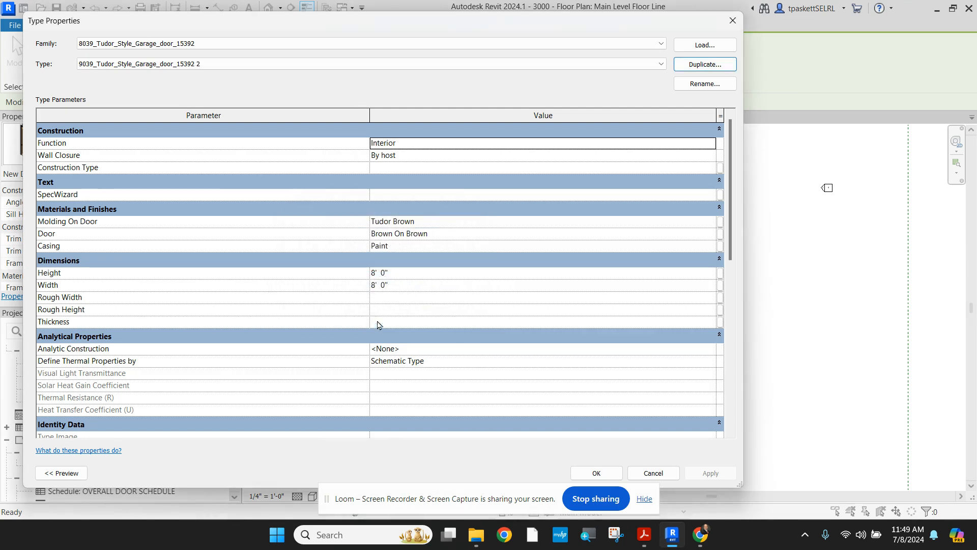
Set the duplicated garage door type's width to 9' 0" and apply the type properties
{"action": "left_click", "coordinate": [375, 285]}
{"action": "double_click", "coordinate": [375, 285]}
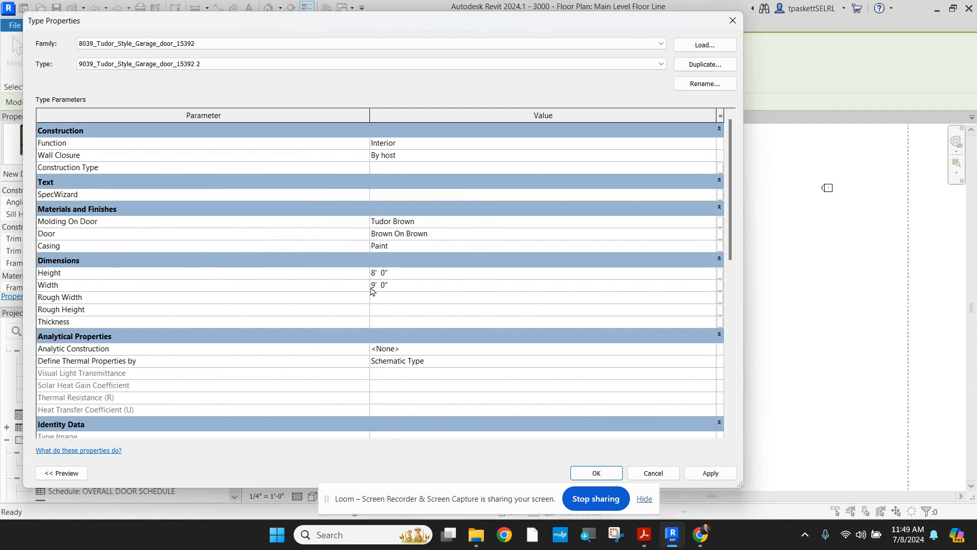
{"action": "left_click", "coordinate": [711, 473]}
{"action": "left_click", "coordinate": [596, 473]}
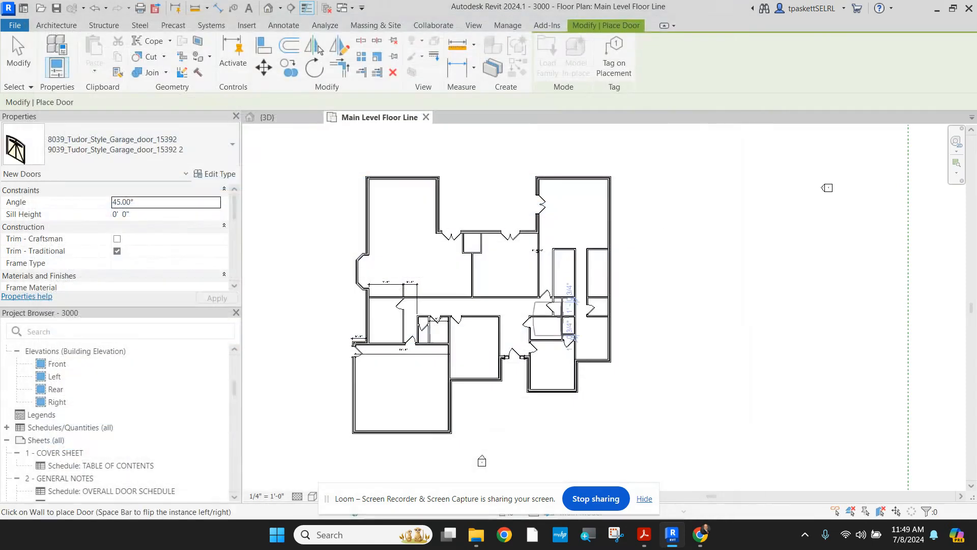
Place two 9' garage doors facing inward in the garage's south wall, 2'-0" from the west wall and 1'-6" from the east wall
{"action": "scroll", "coordinate": [359, 448], "scroll_direction": "up", "scroll_amount": 4}
{"action": "middle_click_drag", "start_coordinate": [360, 448], "coordinate": [373, 331]}
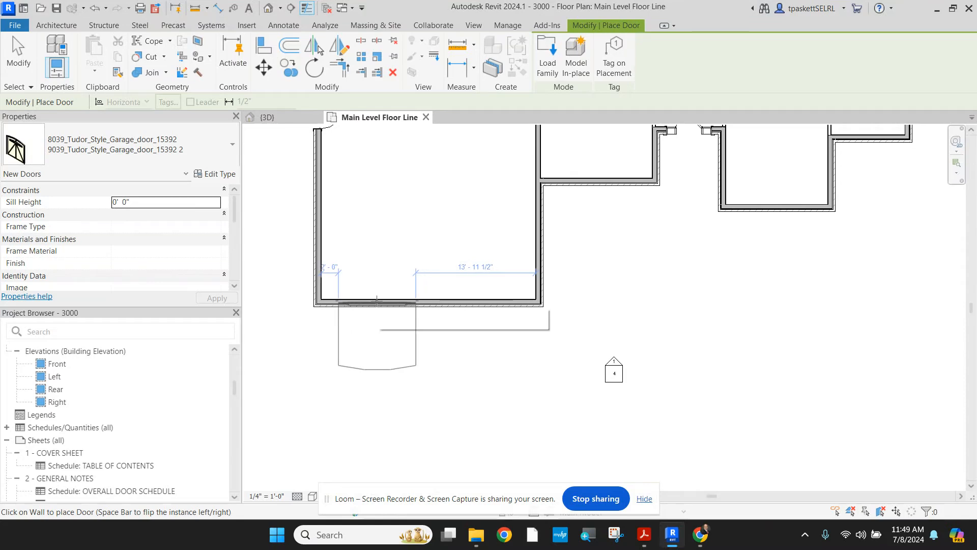
{"action": "key", "text": "space"}
{"action": "left_click", "coordinate": [376, 309]}
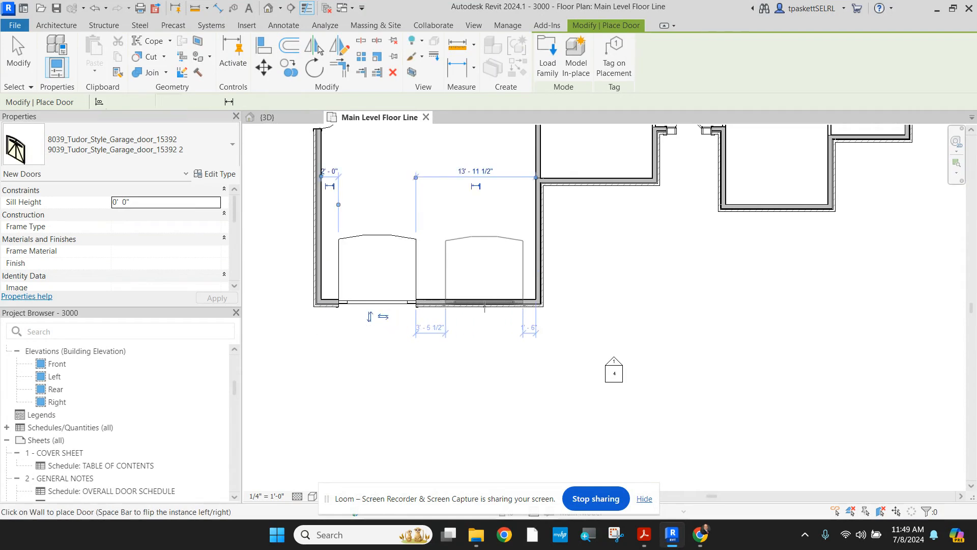
{"action": "left_click", "coordinate": [484, 305]}
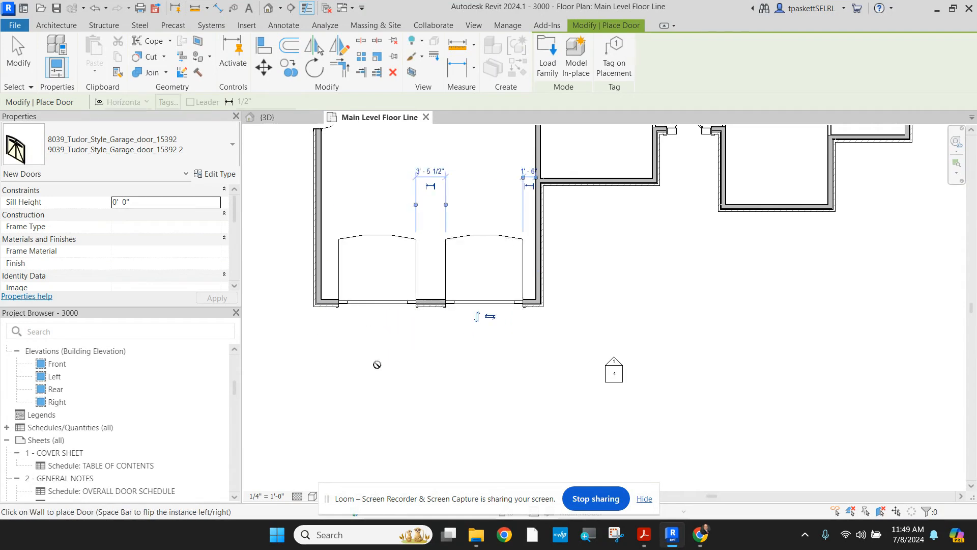
{"action": "right_click", "coordinate": [338, 223]}
{"action": "left_click", "coordinate": [359, 219]}
{"action": "right_click", "coordinate": [362, 220]}
{"action": "left_click", "coordinate": [362, 223]}
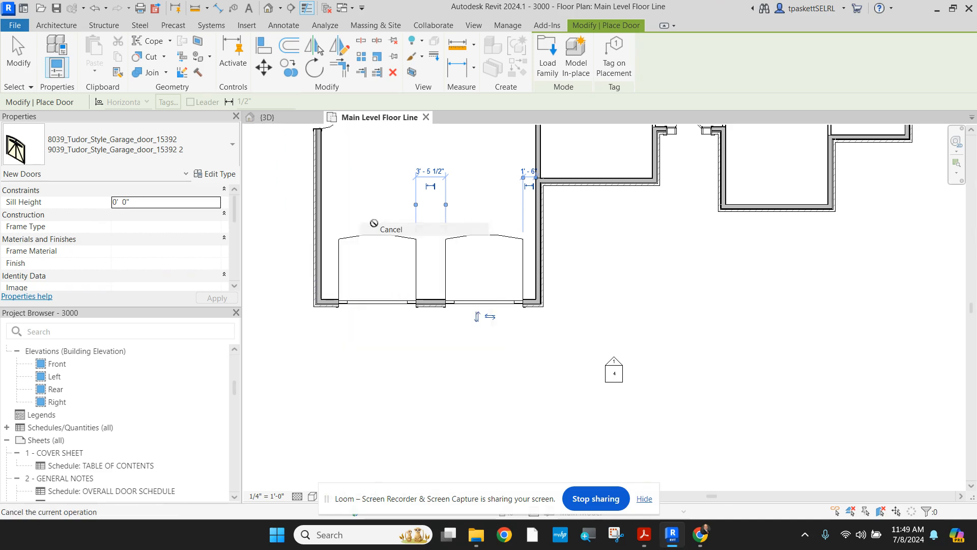
{"action": "right_click", "coordinate": [369, 220]}
{"action": "left_click", "coordinate": [401, 226]}
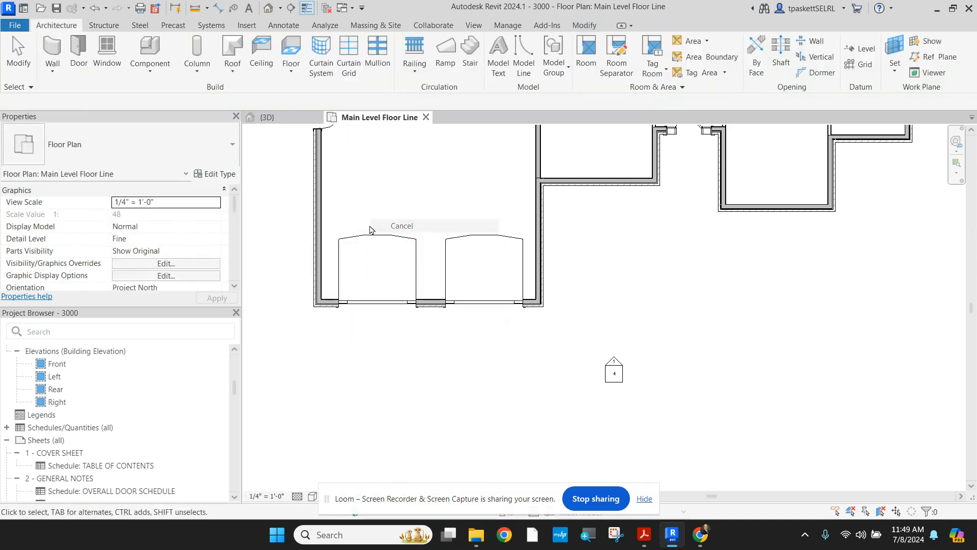
Check the west garage door's clearance, and set the east garage door's distance from the garage's east wall to 2'-0"
{"action": "left_click", "coordinate": [340, 264]}
{"action": "scroll", "coordinate": [321, 267], "scroll_direction": "up", "scroll_amount": 5}
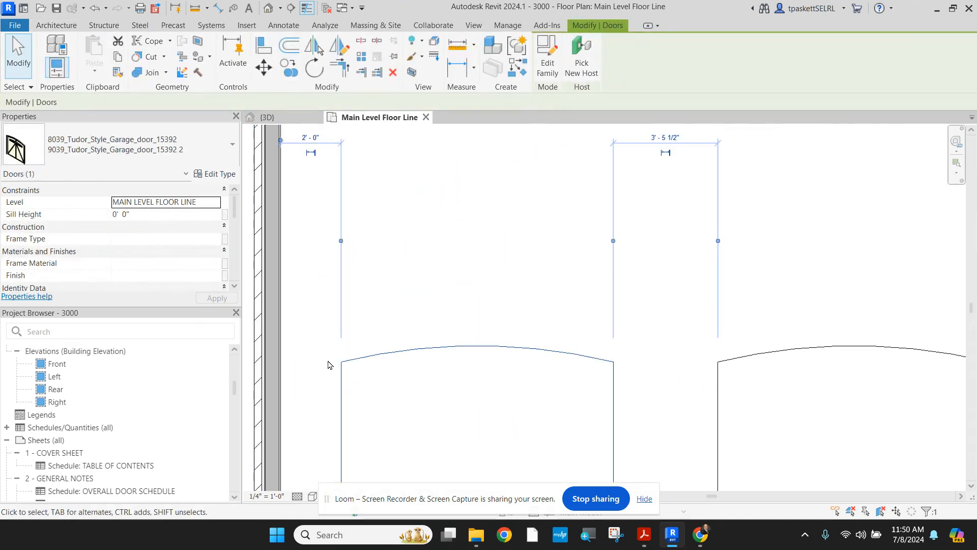
{"action": "scroll", "coordinate": [329, 248], "scroll_direction": "down", "scroll_amount": 1}
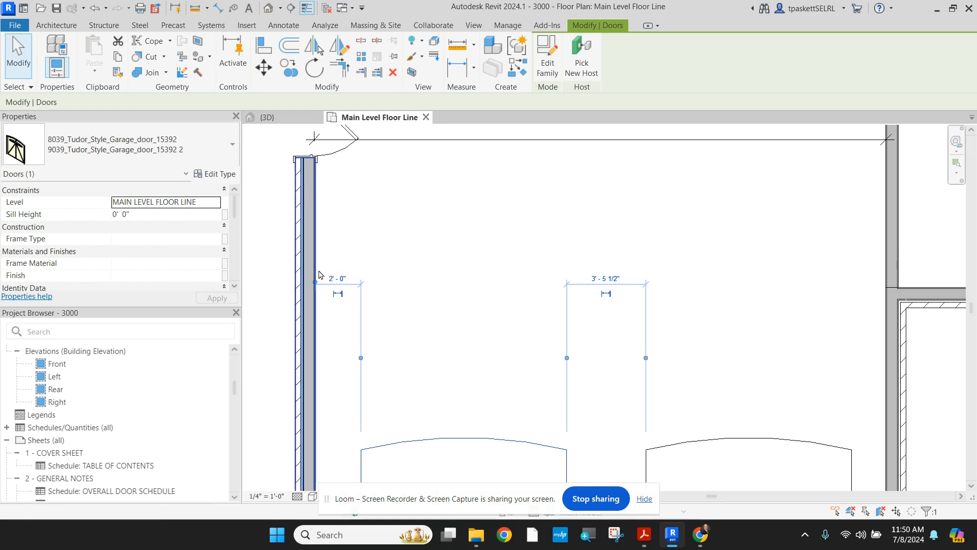
{"action": "scroll", "coordinate": [347, 249], "scroll_direction": "down", "scroll_amount": 4}
{"action": "middle_click_drag", "start_coordinate": [348, 250], "coordinate": [331, 227]}
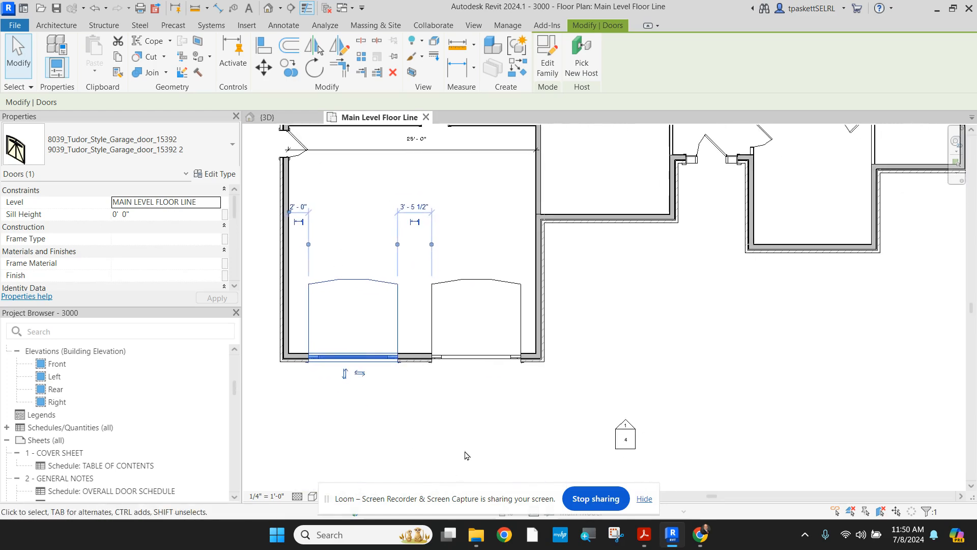
{"action": "key", "text": "Escape"}
{"action": "left_click", "coordinate": [476, 357]}
{"action": "scroll", "coordinate": [538, 152], "scroll_direction": "up", "scroll_amount": 3}
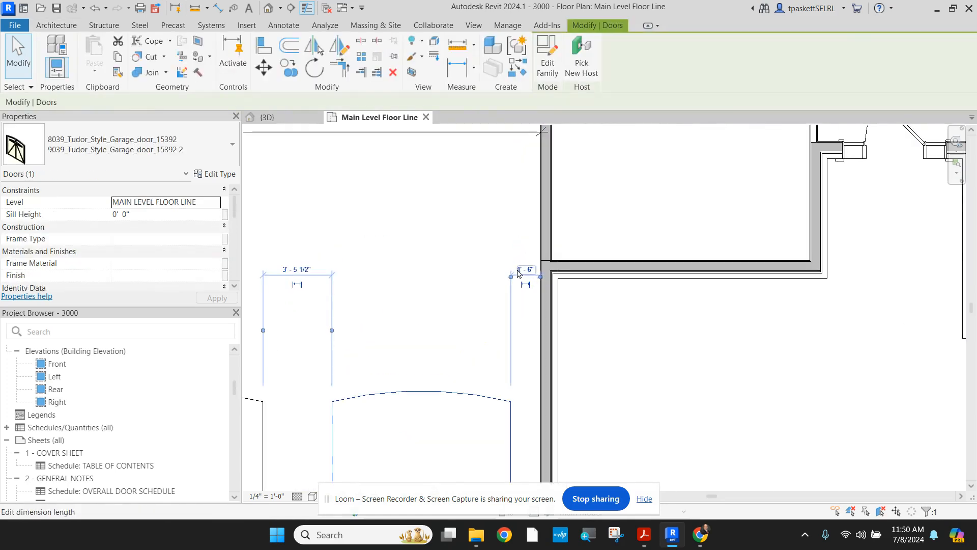
{"action": "left_click", "coordinate": [515, 265]}
{"action": "type", "text": "2"}
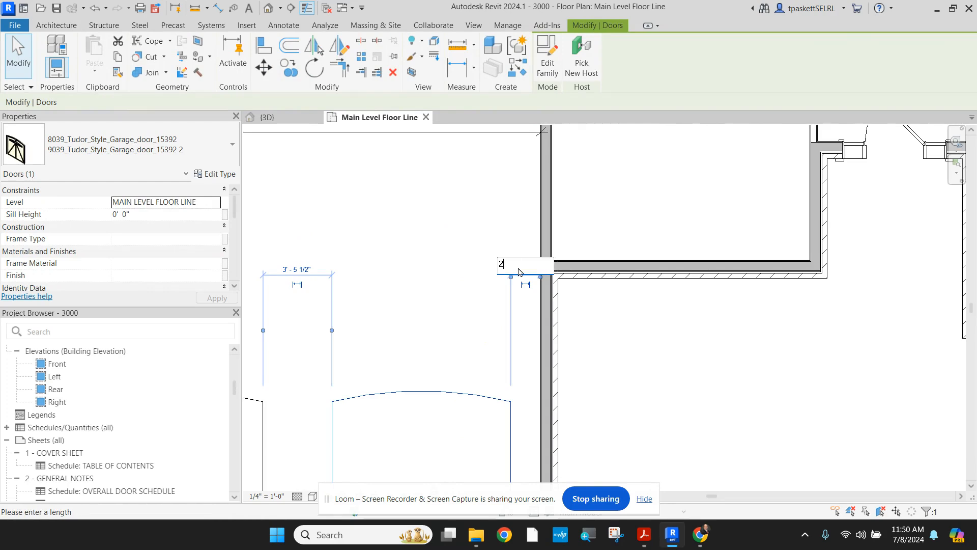
{"action": "key", "text": "Return"}
{"action": "scroll", "coordinate": [494, 295], "scroll_direction": "down", "scroll_amount": 3}
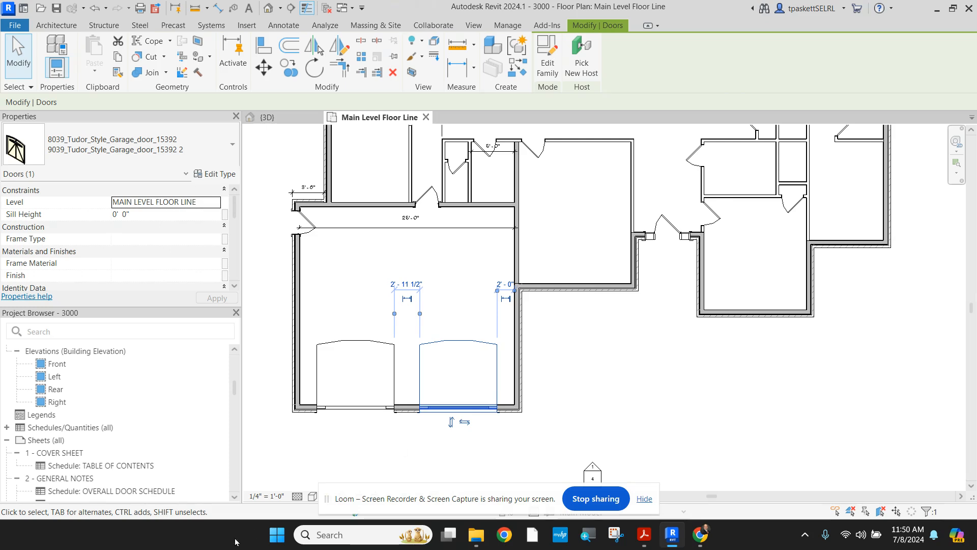
Examine the two garage doors on the front facade in the 3D view
{"action": "left_click", "coordinate": [295, 117]}
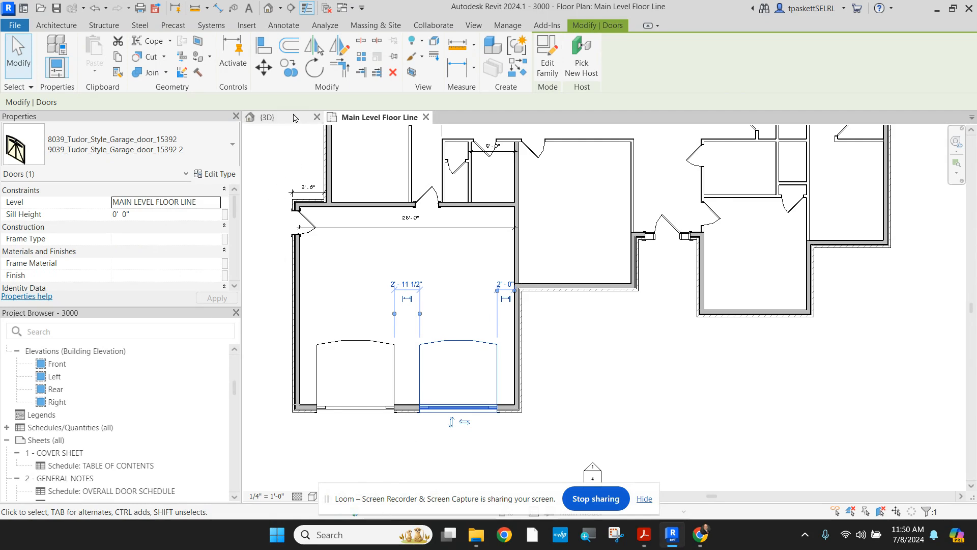
{"action": "scroll", "coordinate": [387, 307], "scroll_direction": "down", "scroll_amount": 3}
{"action": "left_click", "coordinate": [391, 397]}
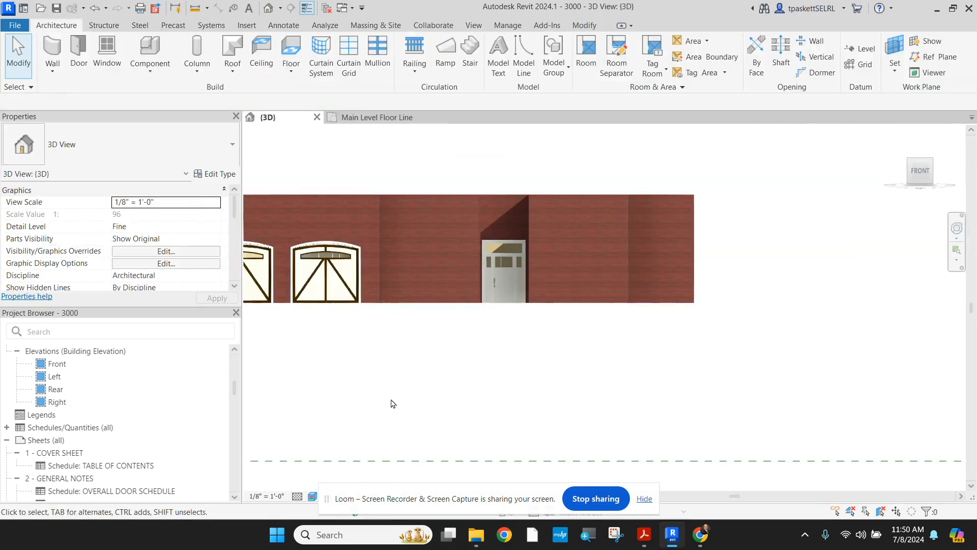
{"action": "scroll", "coordinate": [367, 372], "scroll_direction": "down", "scroll_amount": 2}
{"action": "middle_click_drag", "start_coordinate": [368, 355], "coordinate": [513, 338]}
{"action": "scroll", "coordinate": [452, 333], "scroll_direction": "up", "scroll_amount": 4}
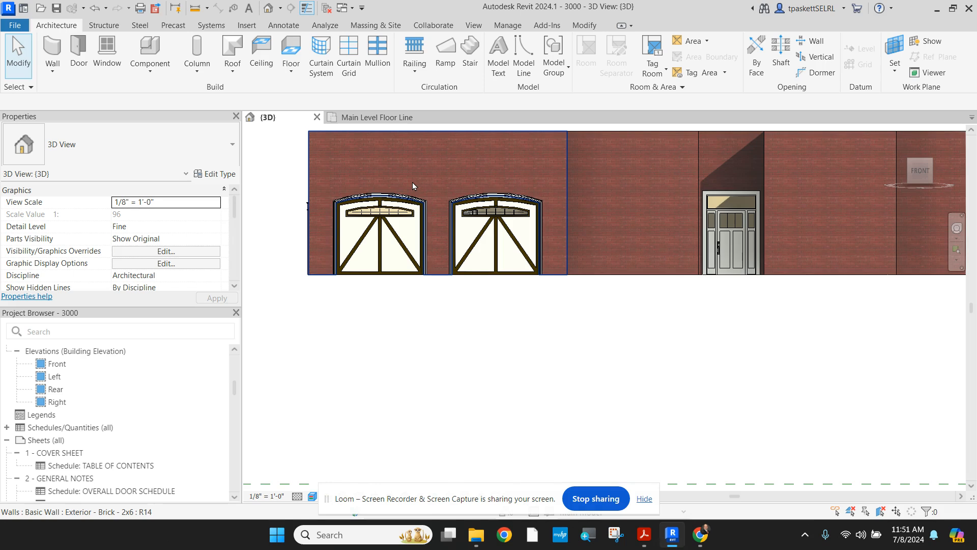
{"action": "scroll", "coordinate": [413, 182], "scroll_direction": "down", "scroll_amount": 2}
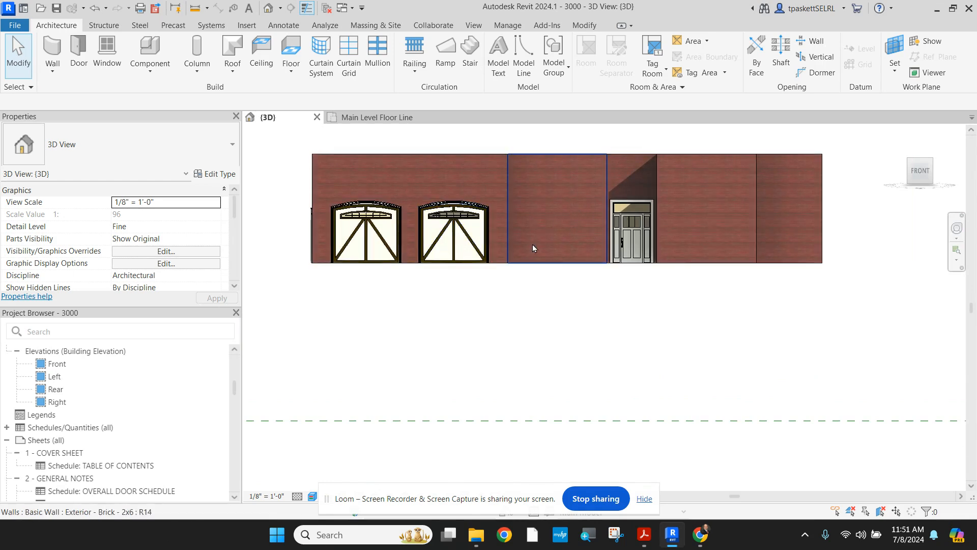
Return to the Main Level Floor Line plan and review the door layout across the whole floor
{"action": "left_click", "coordinate": [377, 117]}
{"action": "scroll", "coordinate": [433, 270], "scroll_direction": "up", "scroll_amount": 3}
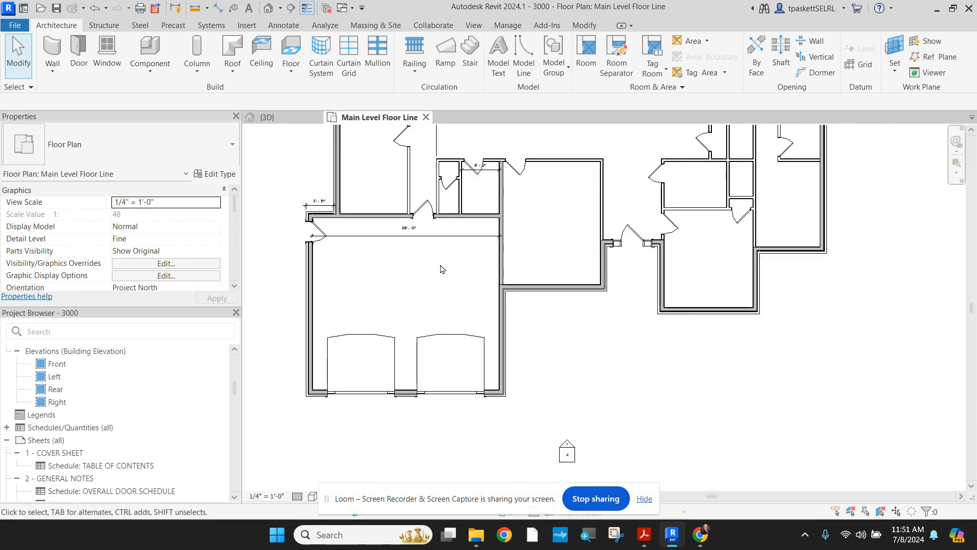
{"action": "scroll", "coordinate": [431, 389], "scroll_direction": "down", "scroll_amount": 2}
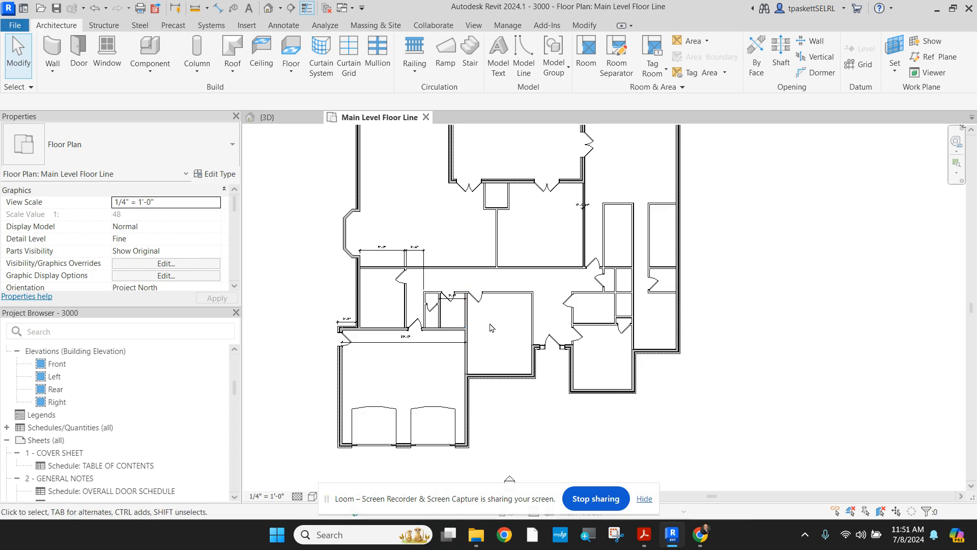
{"action": "scroll", "coordinate": [480, 336], "scroll_direction": "down", "scroll_amount": 1}
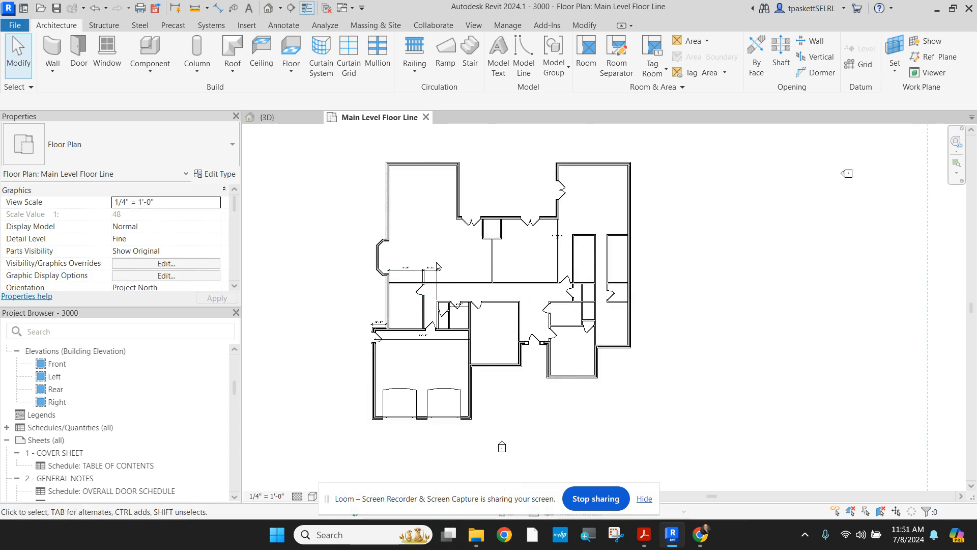